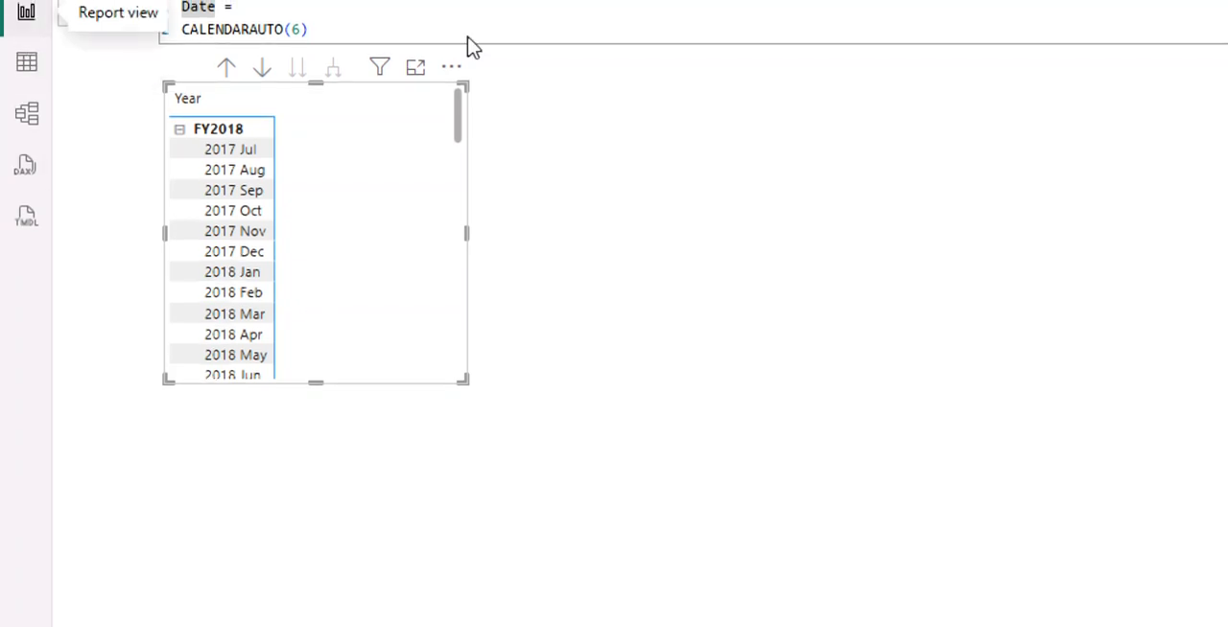
# Add the Unit Price field from the Sales table to the matrix values and enlarge the matrix visual.
pyautogui.moveTo(384, 154); pyautogui.dragTo(389, 192)
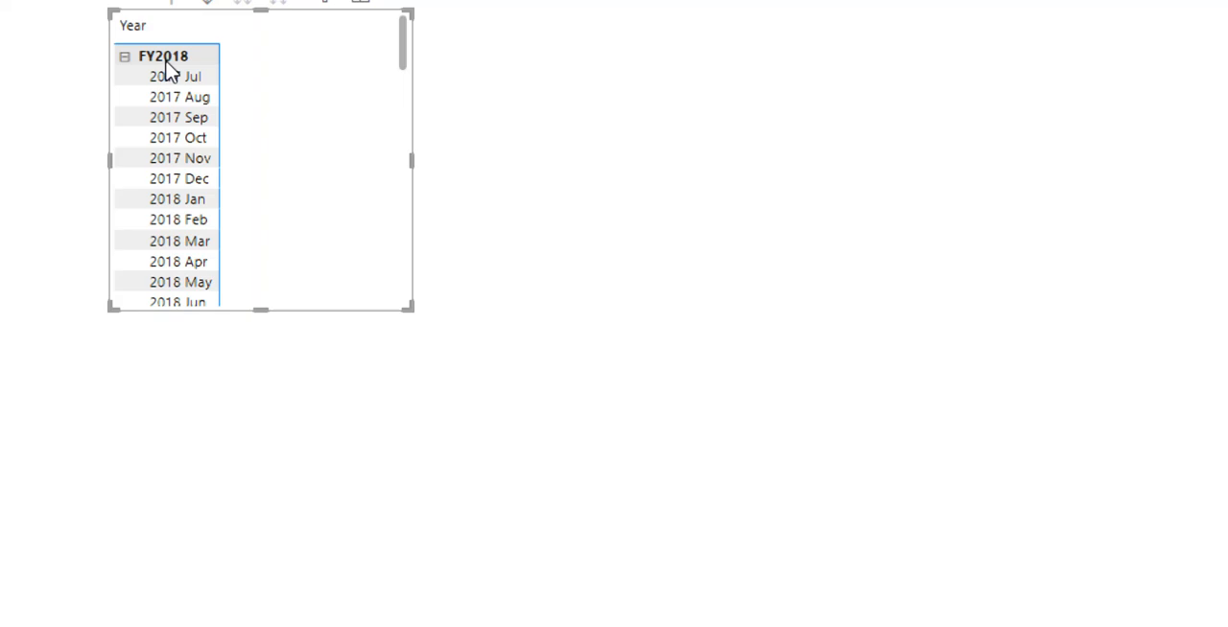
pyautogui.click(159, 160)
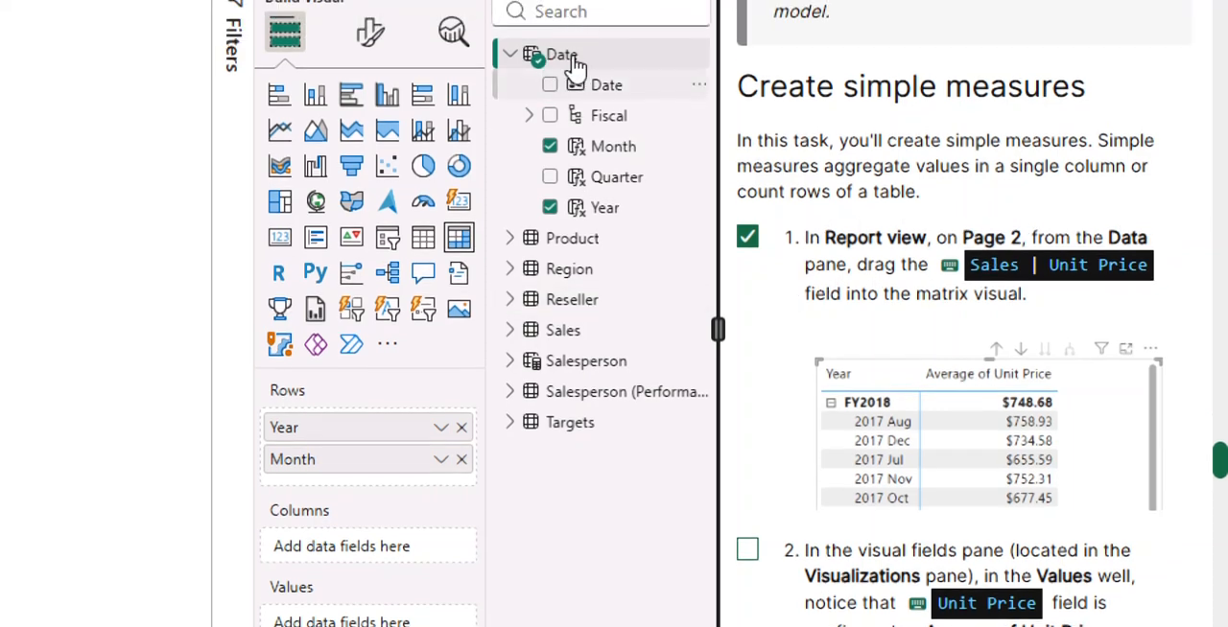
pyautogui.click(518, 69)
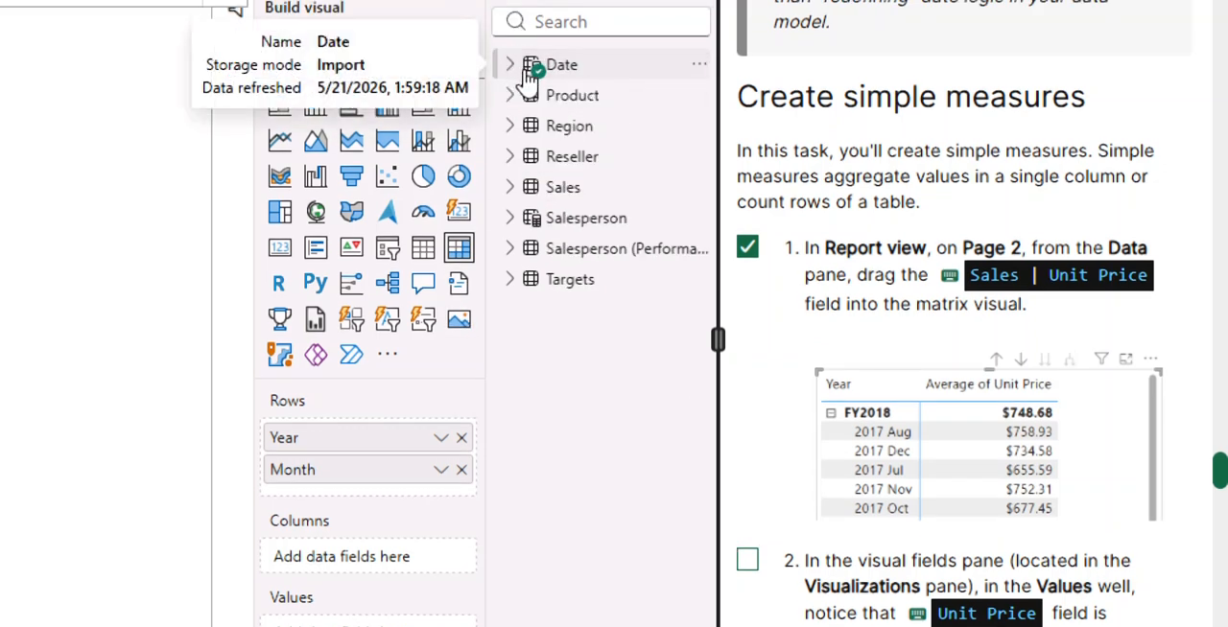
pyautogui.click(510, 187)
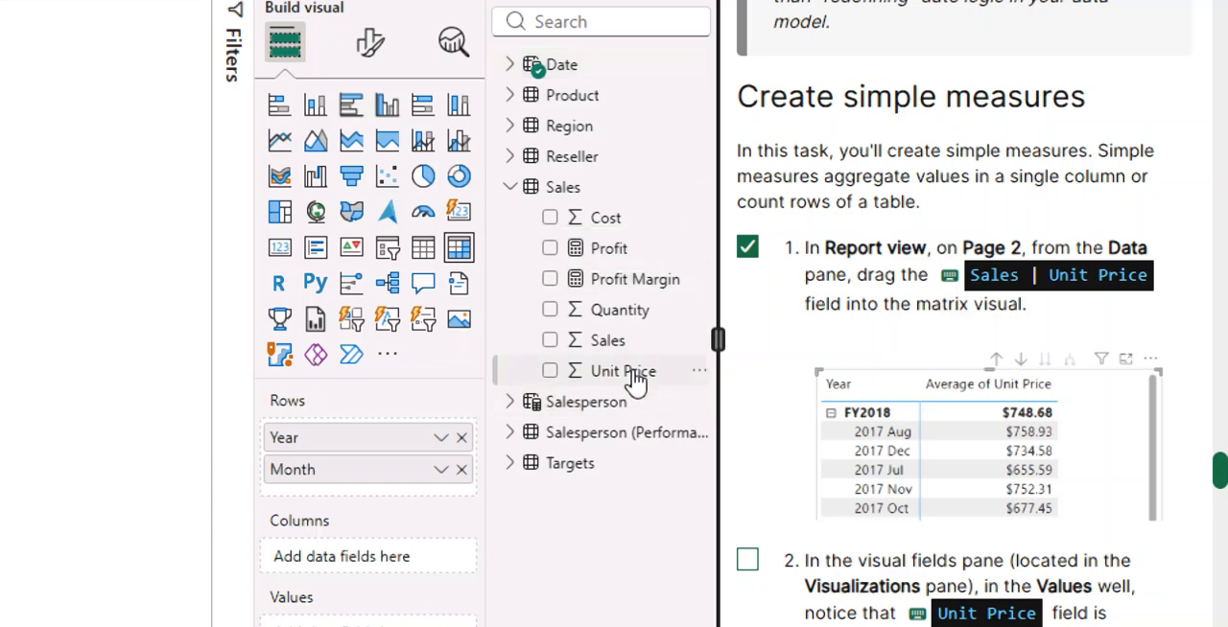
pyautogui.moveTo(640, 375); pyautogui.dragTo(169, 395)
pyautogui.moveTo(1007, 392); pyautogui.dragTo(0, 177)
pyautogui.moveTo(73, 170); pyautogui.dragTo(101, 252)
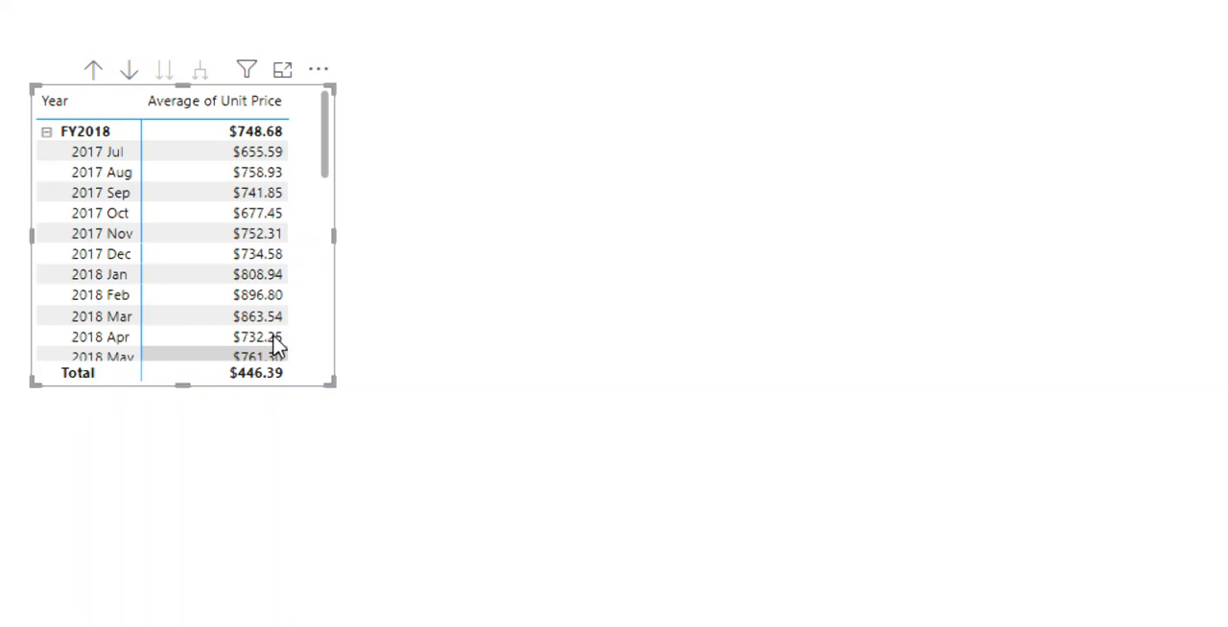
pyautogui.moveTo(331, 384); pyautogui.dragTo(519, 438)
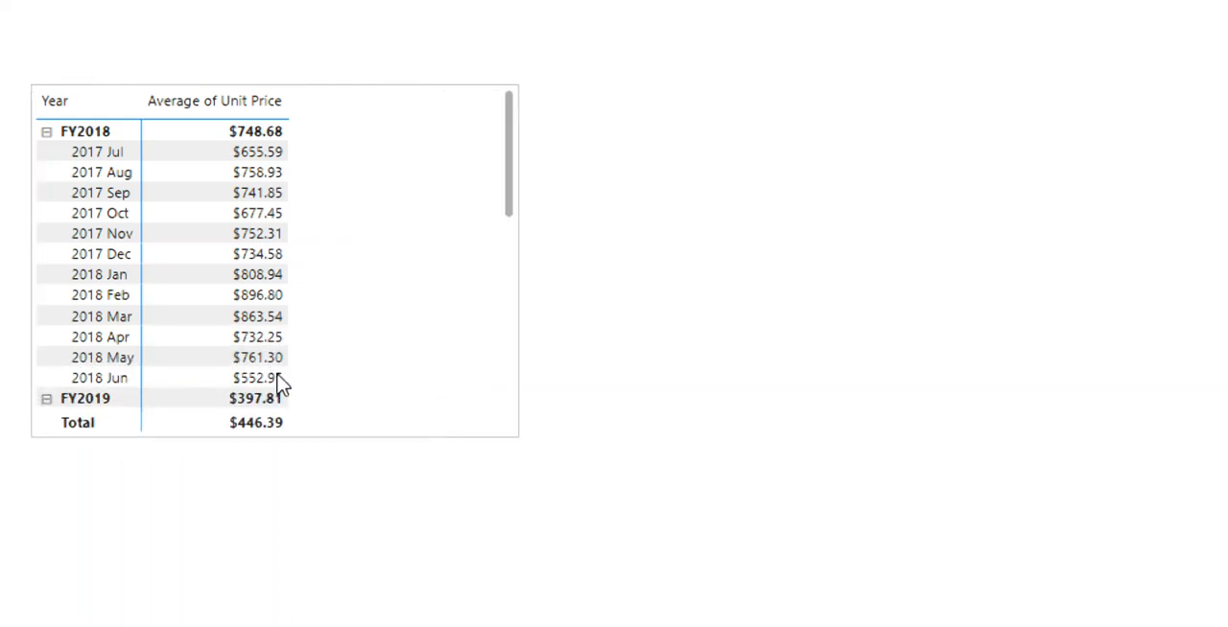
pyautogui.moveTo(440, 427); pyautogui.dragTo(519, 428)
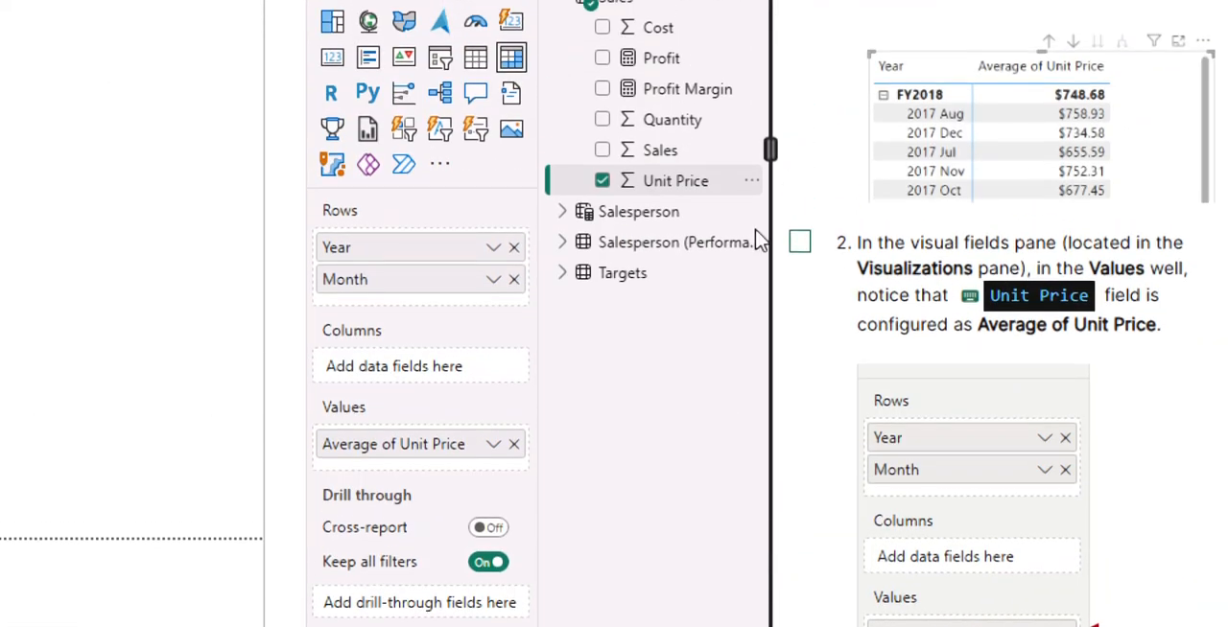
# Mark lab instruction 2 as done and read the following instructions and the note on summarizing numeric columns.
pyautogui.click(800, 242)
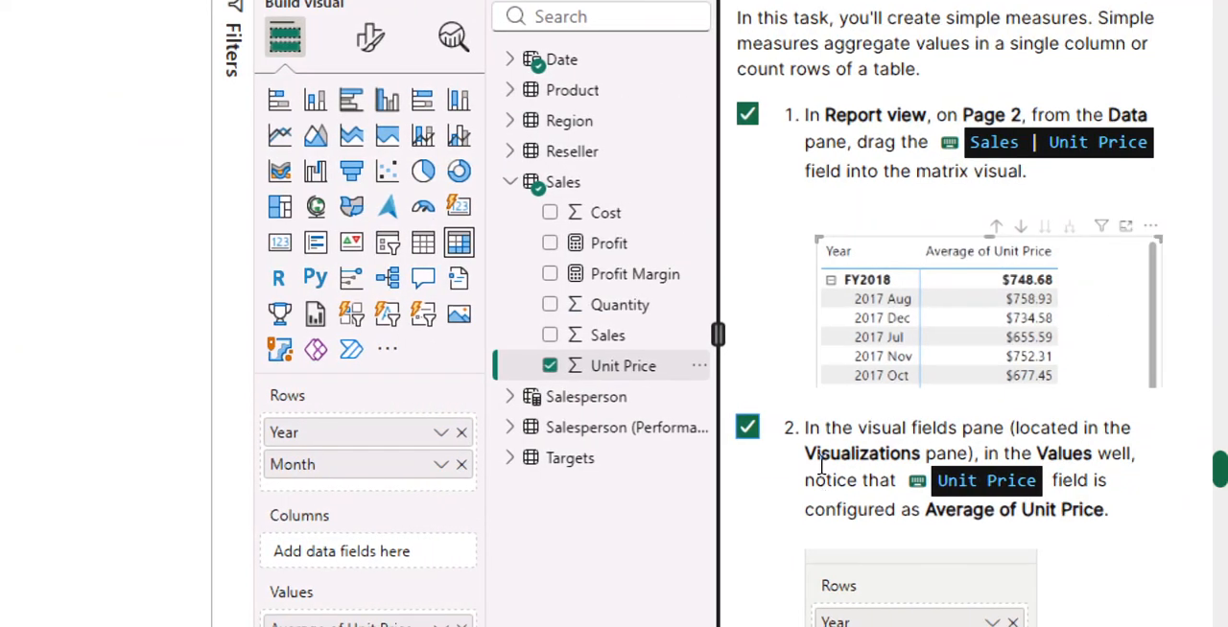
pyautogui.scroll(-4, 1055, 312)
pyautogui.scroll(-3, 1084, 300)
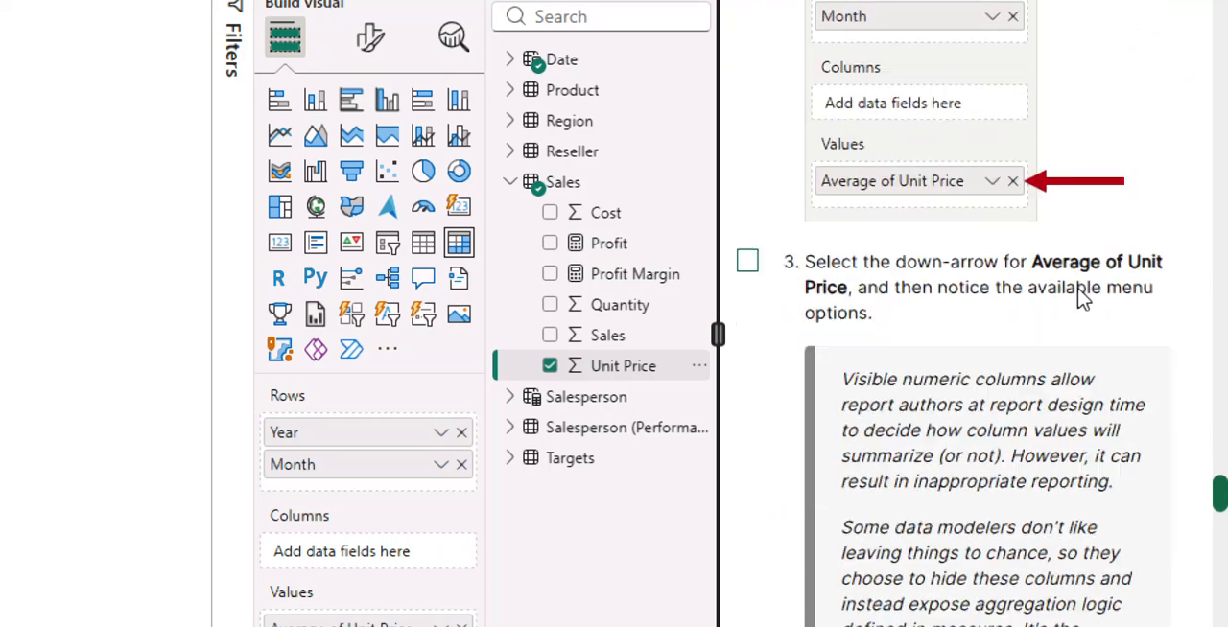
pyautogui.scroll(3, 1014, 311)
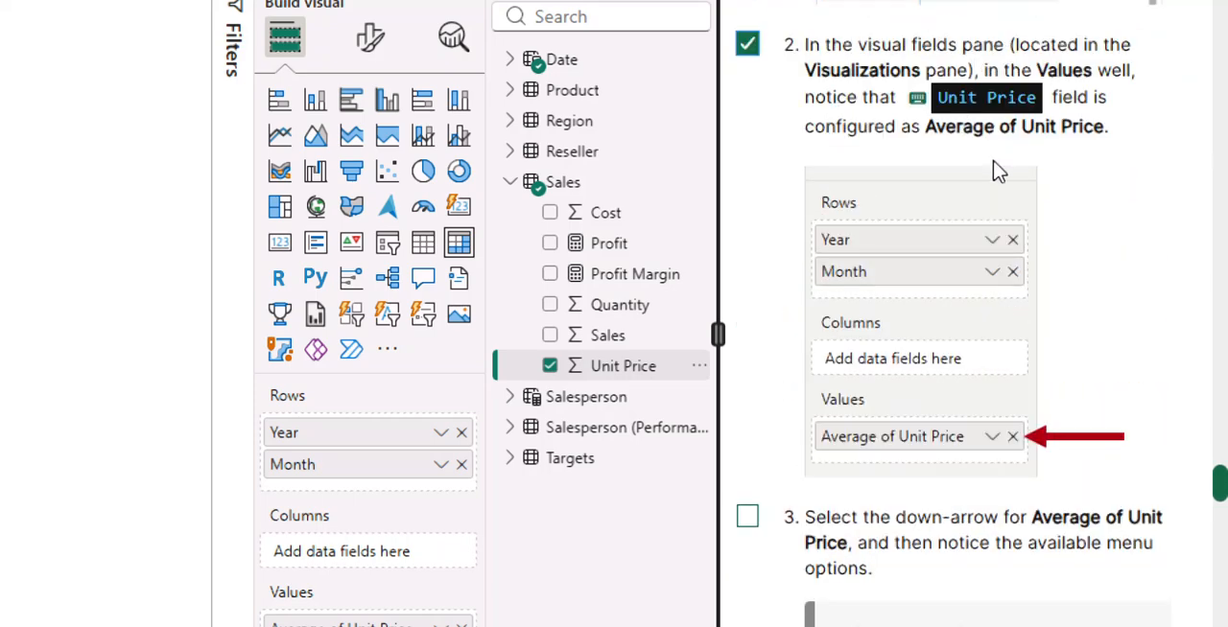
pyautogui.scroll(-5, 940, 444)
pyautogui.scroll(-2, 850, 91)
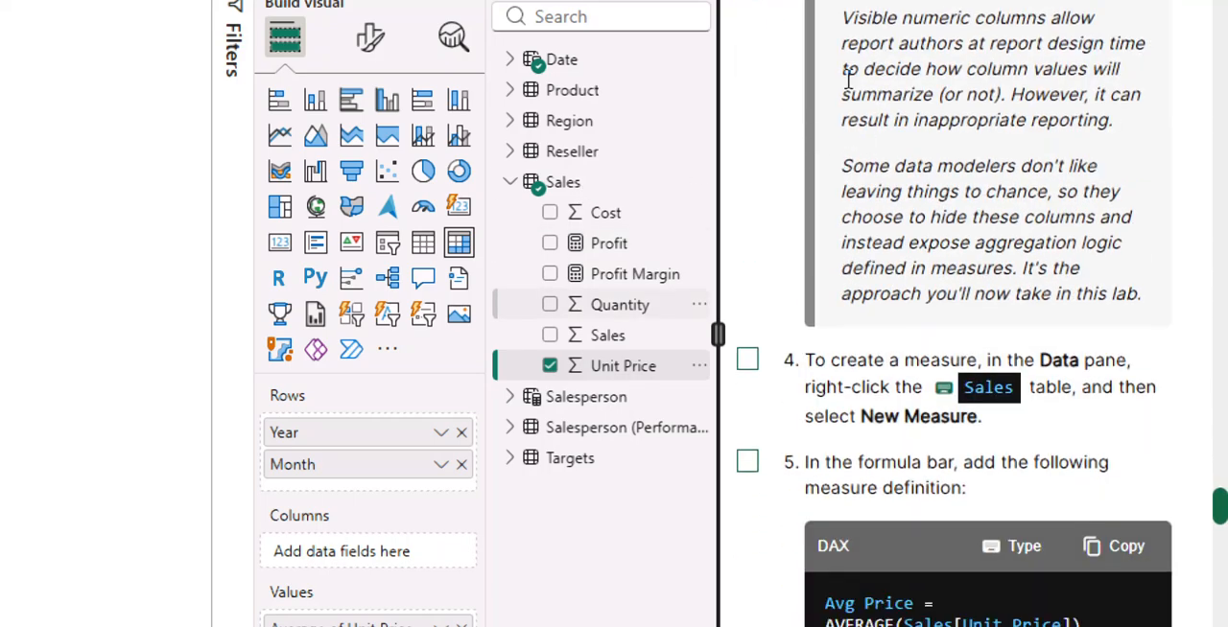
pyautogui.scroll(2, 831, 121)
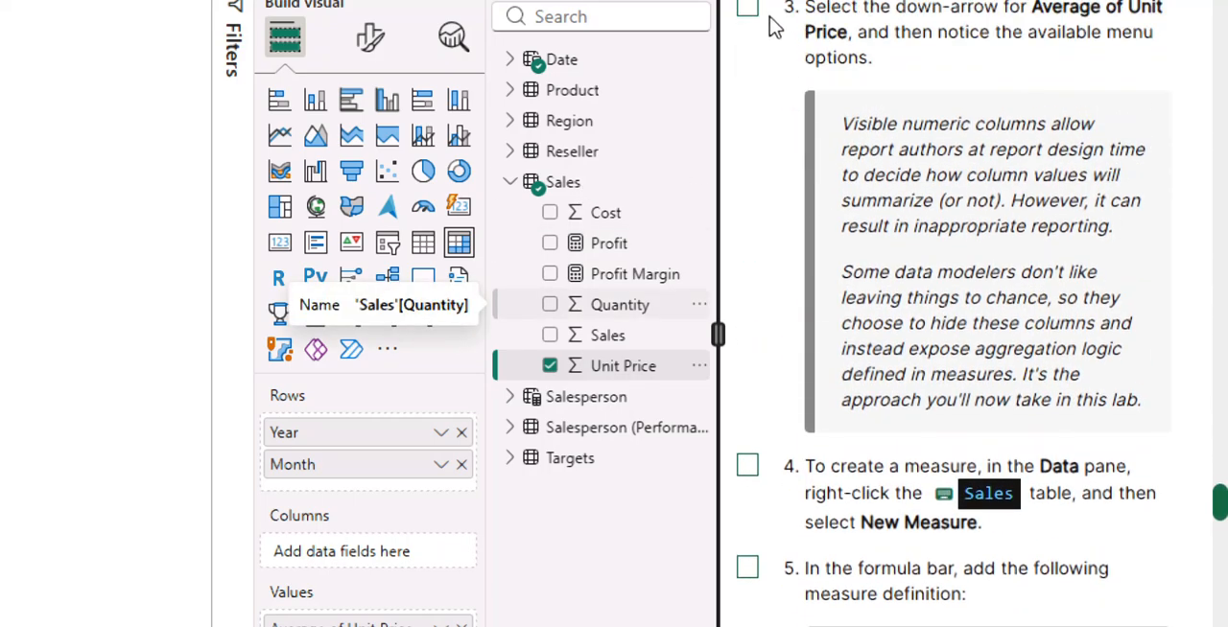
# Mark lab instruction 3 as done and review the aggregation options available for Average of Unit Price.
pyautogui.click(749, 12)
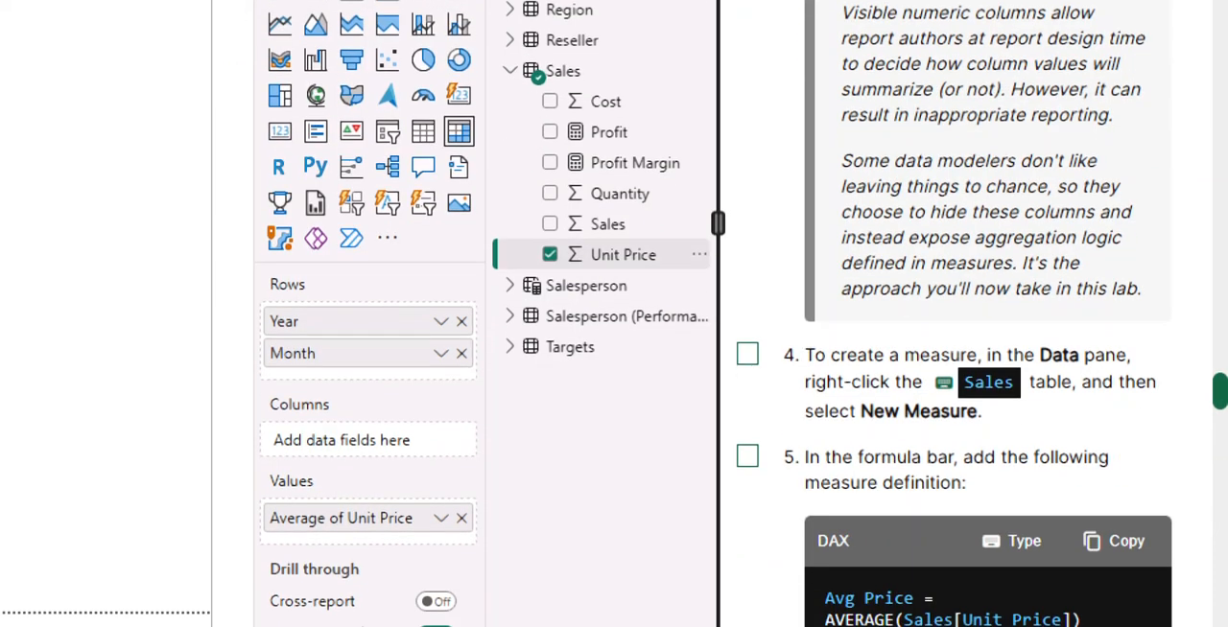
pyautogui.click(442, 520)
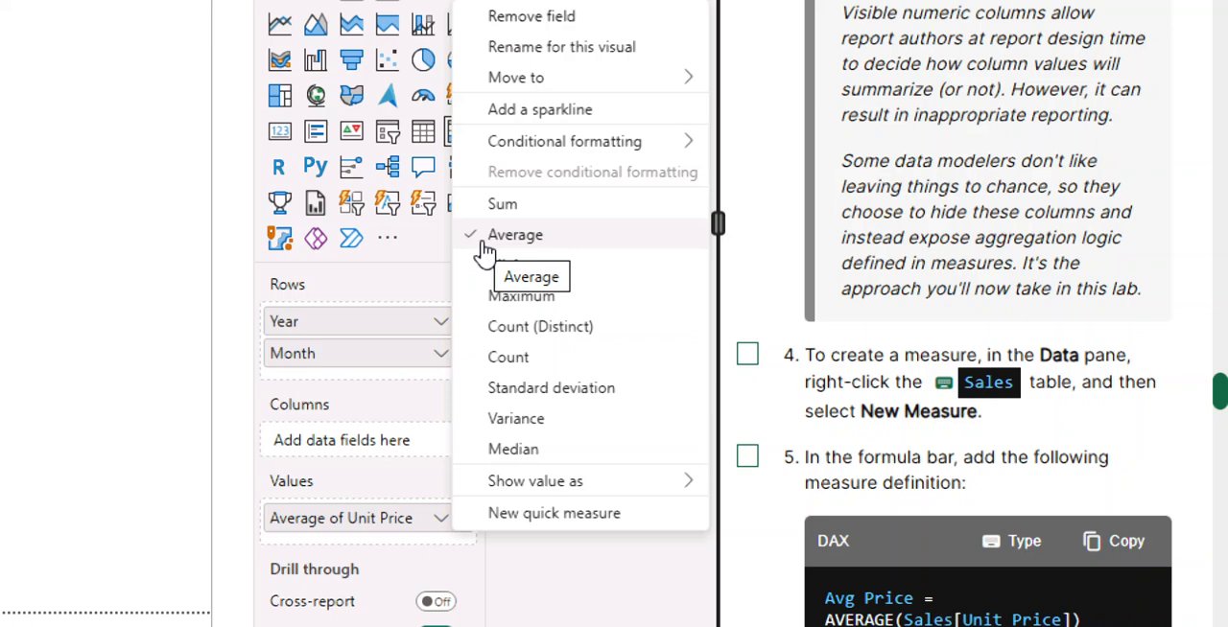
pyautogui.click(215, 497)
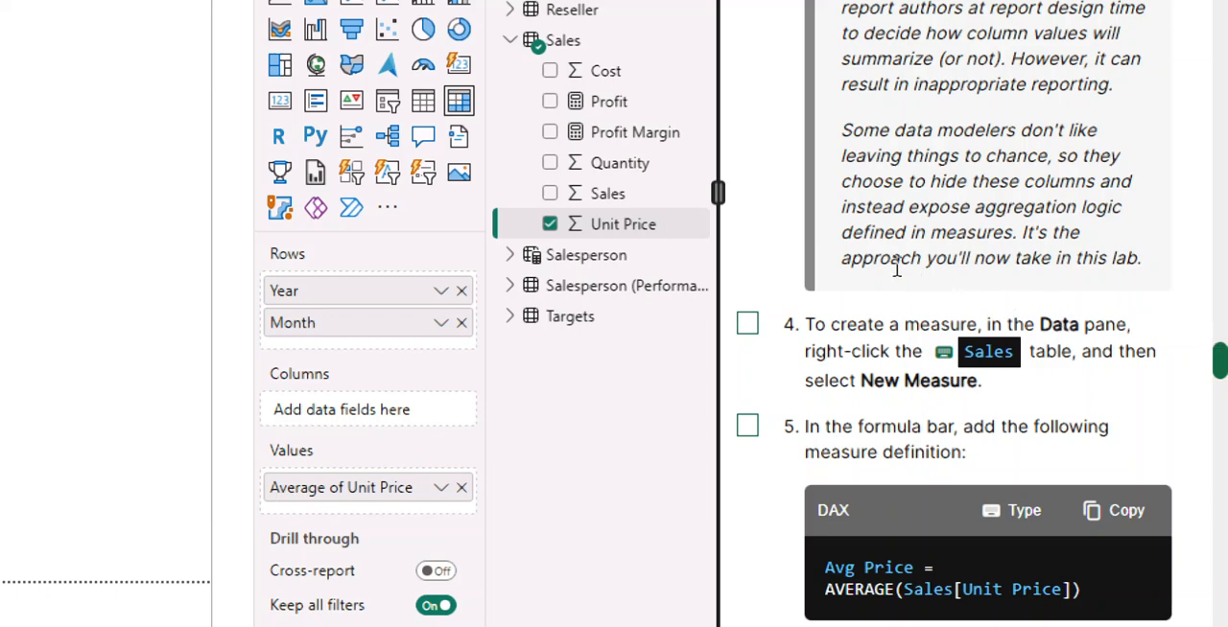
# Mark lab instruction 4 as done and create a new measure in the Sales table.
pyautogui.click(748, 324)
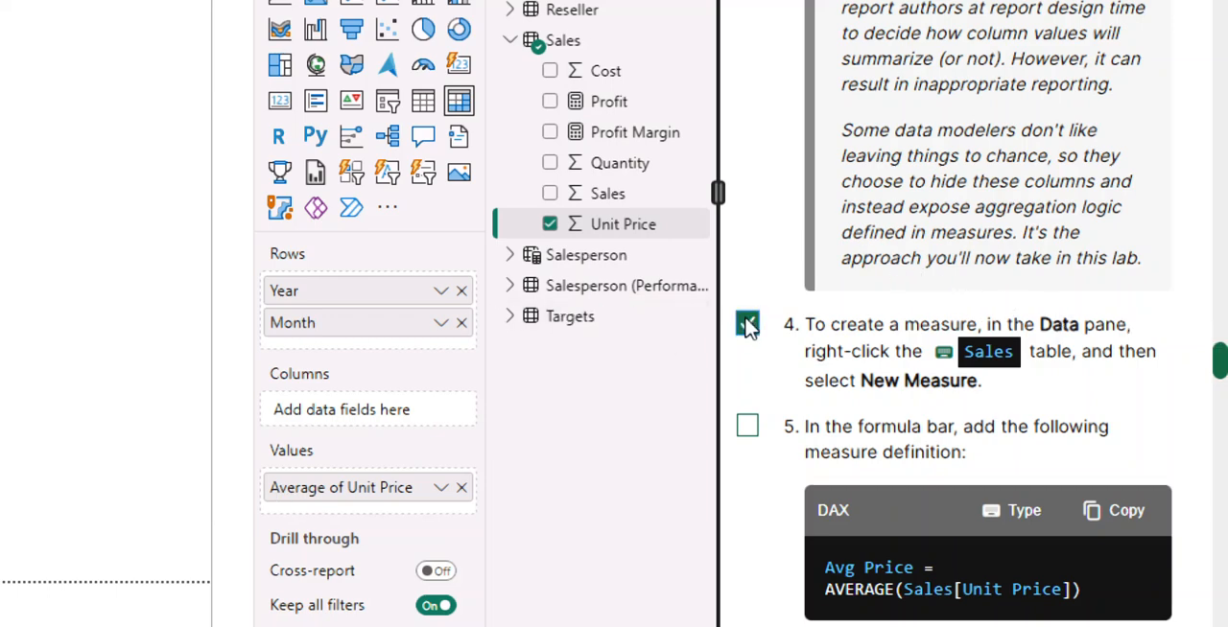
pyautogui.scroll(-2, 850, 319)
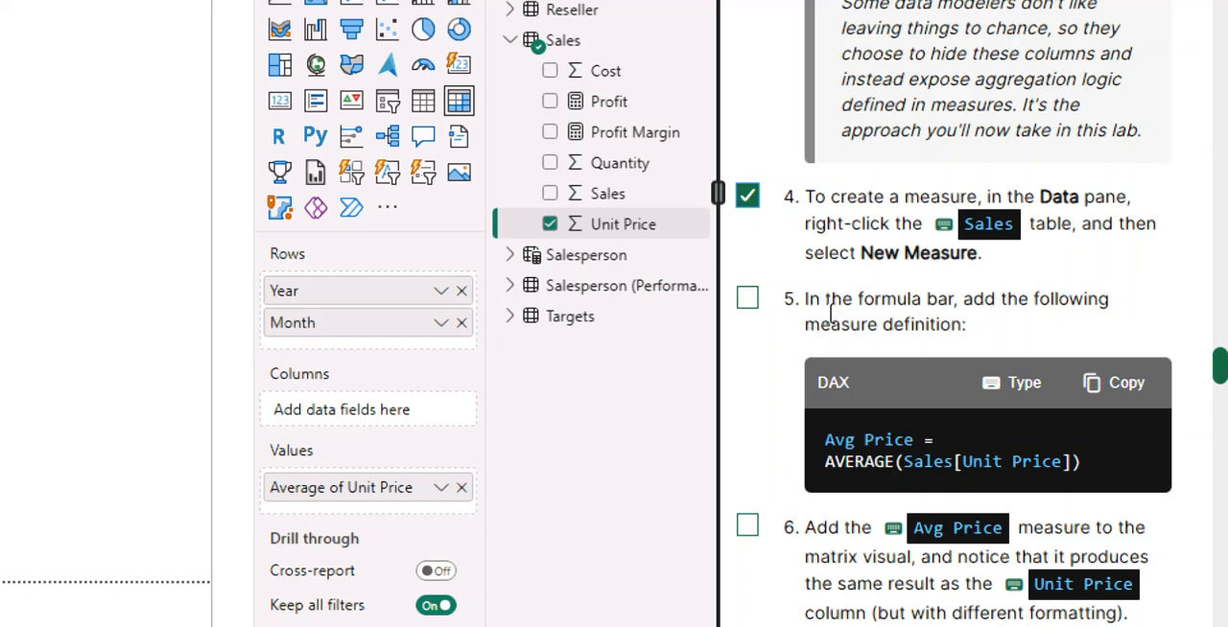
pyautogui.click(566, 43)
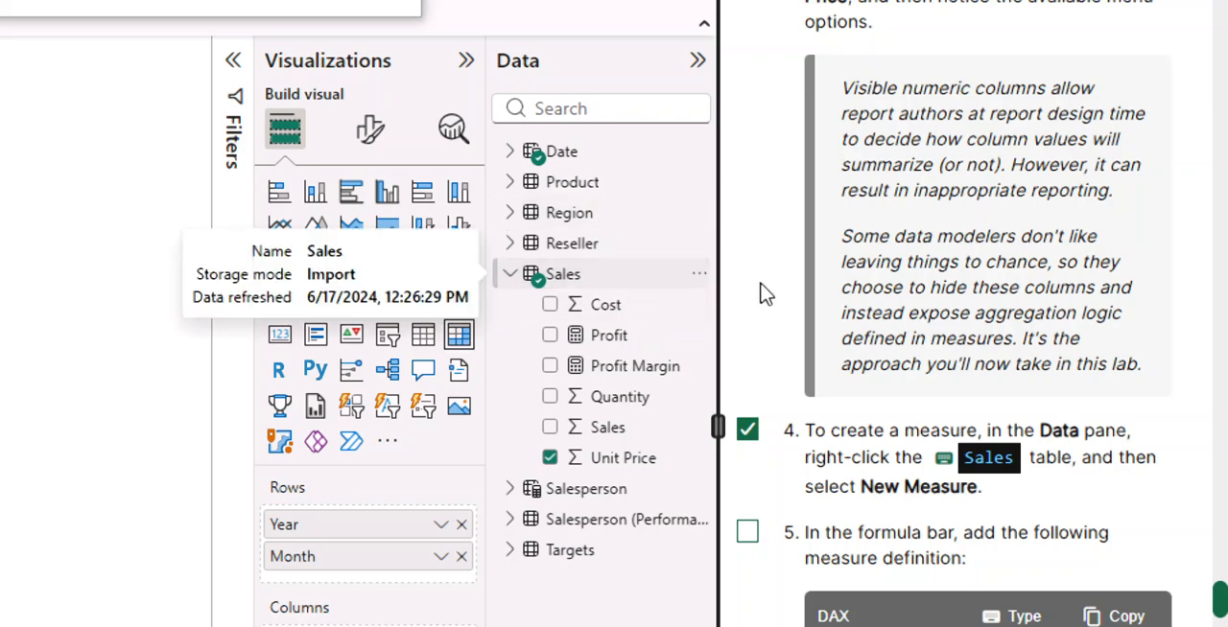
pyautogui.scroll(-4, 1020, 316)
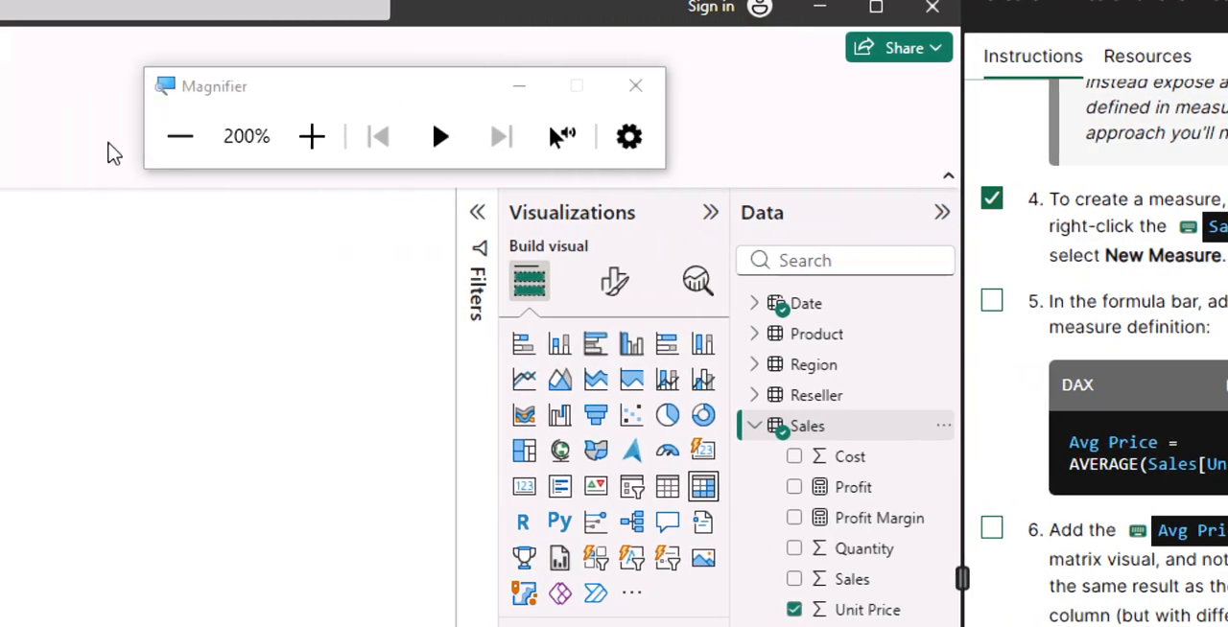
pyautogui.moveTo(359, 94); pyautogui.dragTo(673, 46)
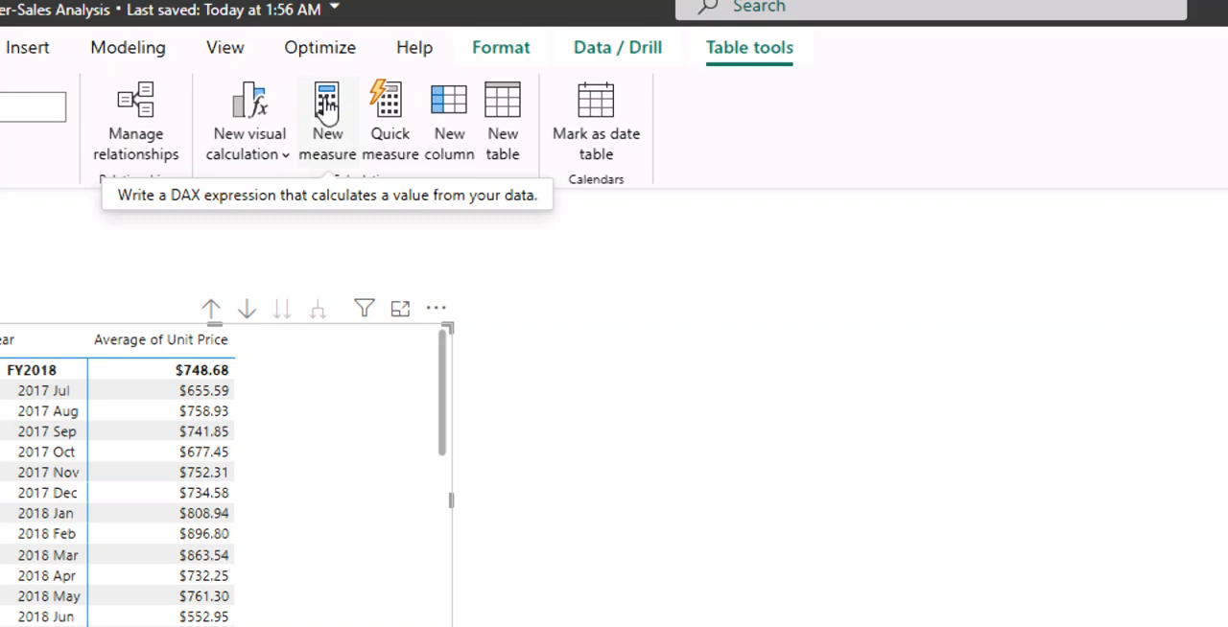
pyautogui.click(328, 112)
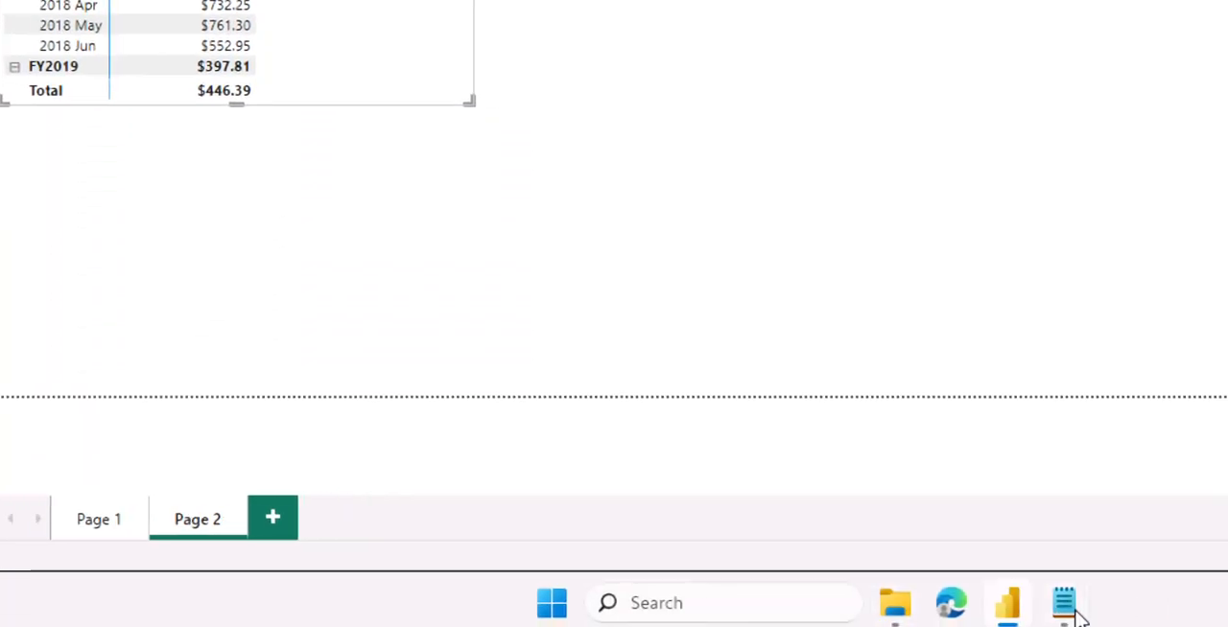
# Switch to 04-Snippets.txt in Notepad and select the two-line Avg Price measure definition.
pyautogui.moveTo(1069, 619)
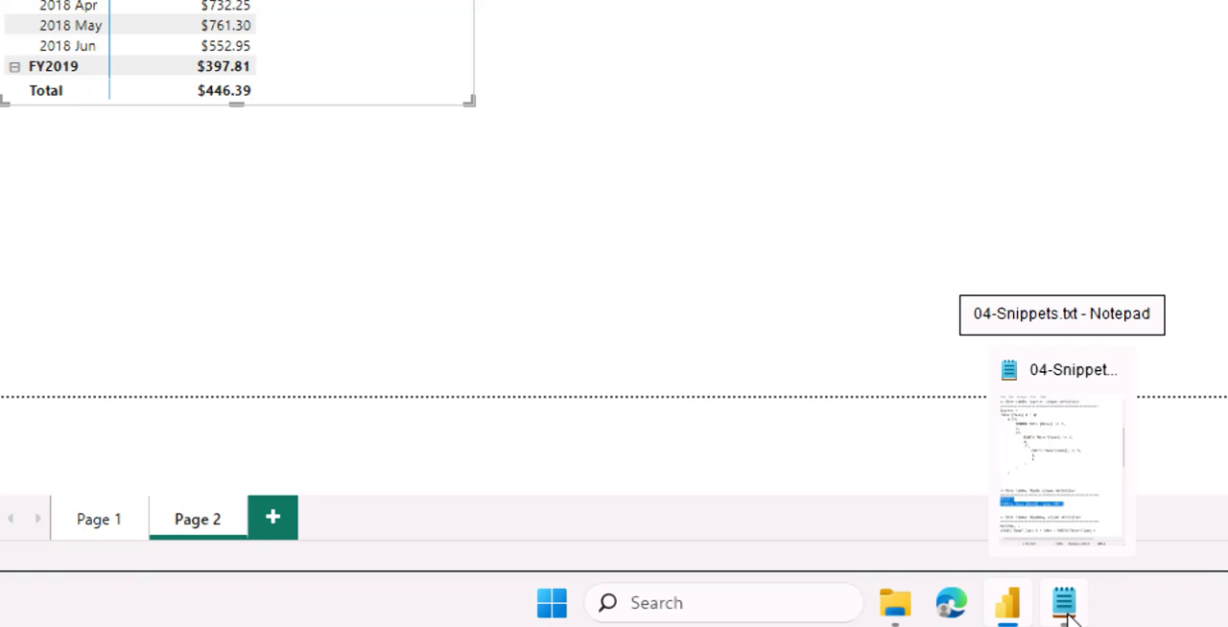
pyautogui.click(1065, 604)
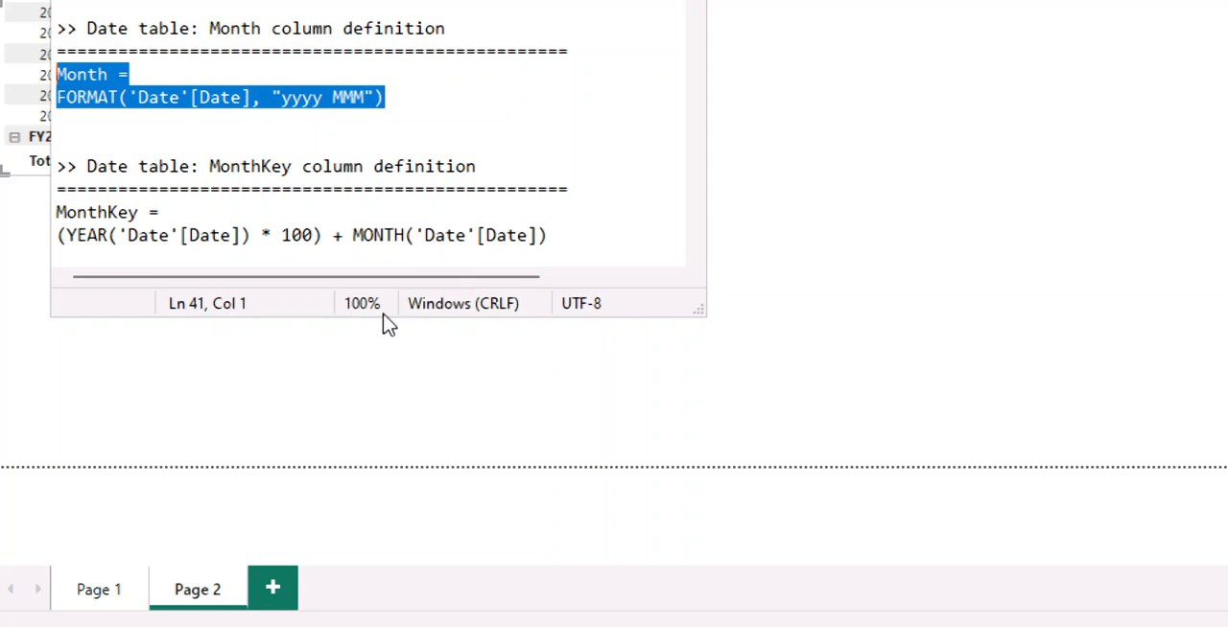
pyautogui.moveTo(371, 320); pyautogui.dragTo(366, 432)
pyautogui.scroll(-1, 310, 209)
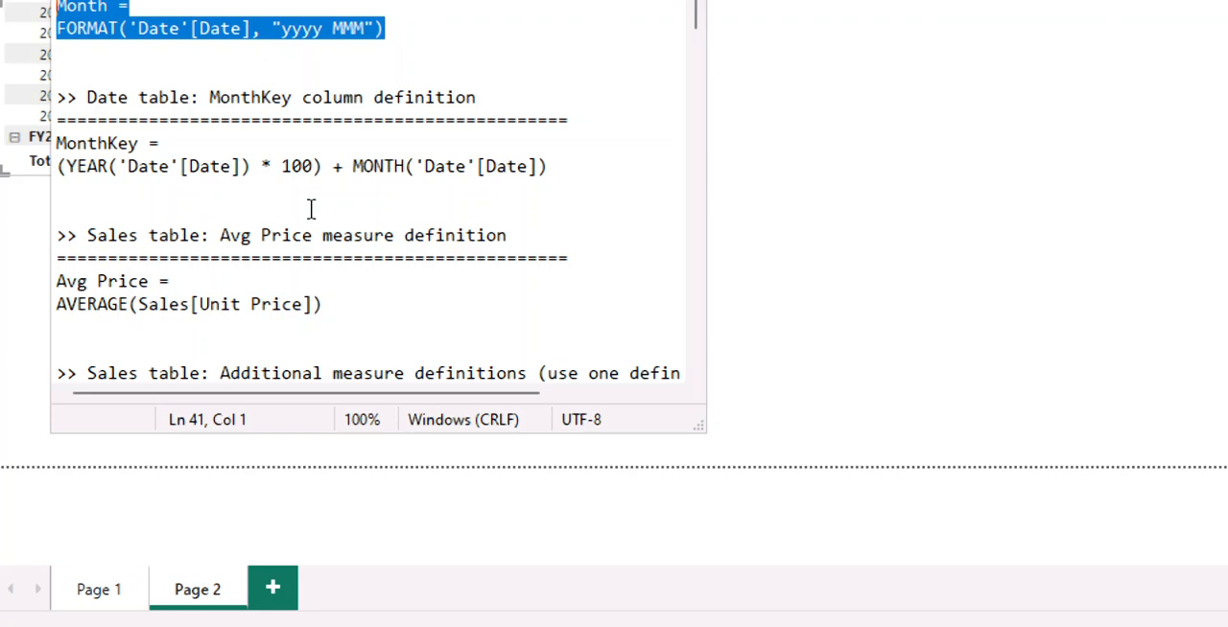
pyautogui.scroll(-2, 310, 210)
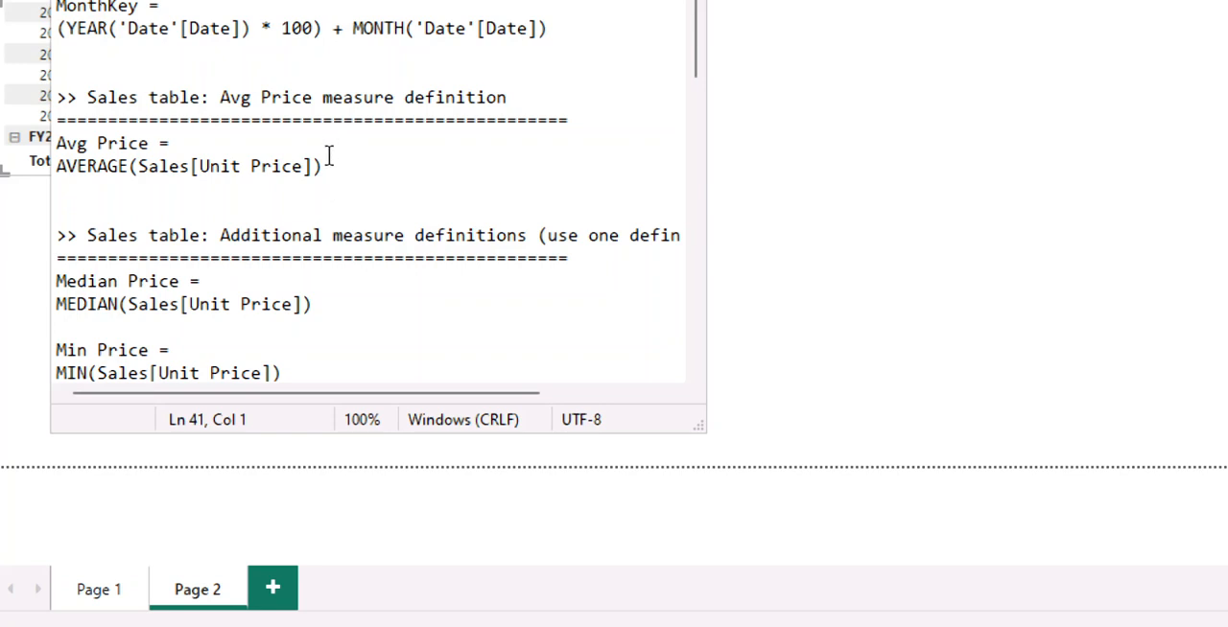
pyautogui.moveTo(323, 167); pyautogui.dragTo(54, 144)
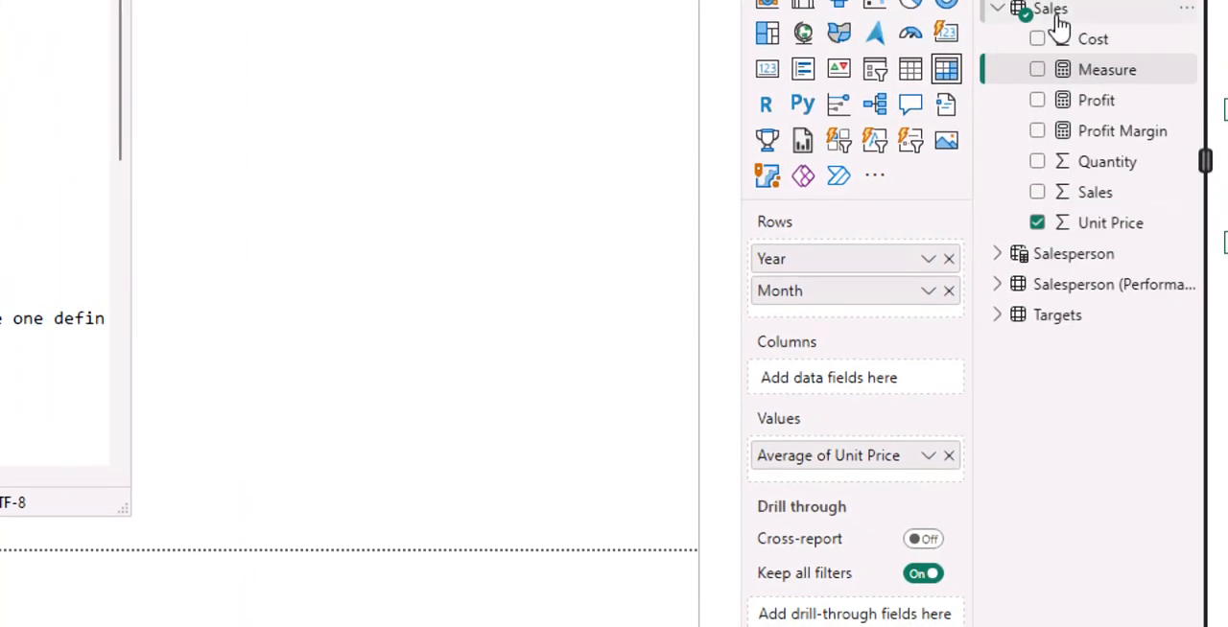
# Reposition the snippets window over the report and copy the selected Avg Price measure definition.
pyautogui.moveTo(1056, 26)
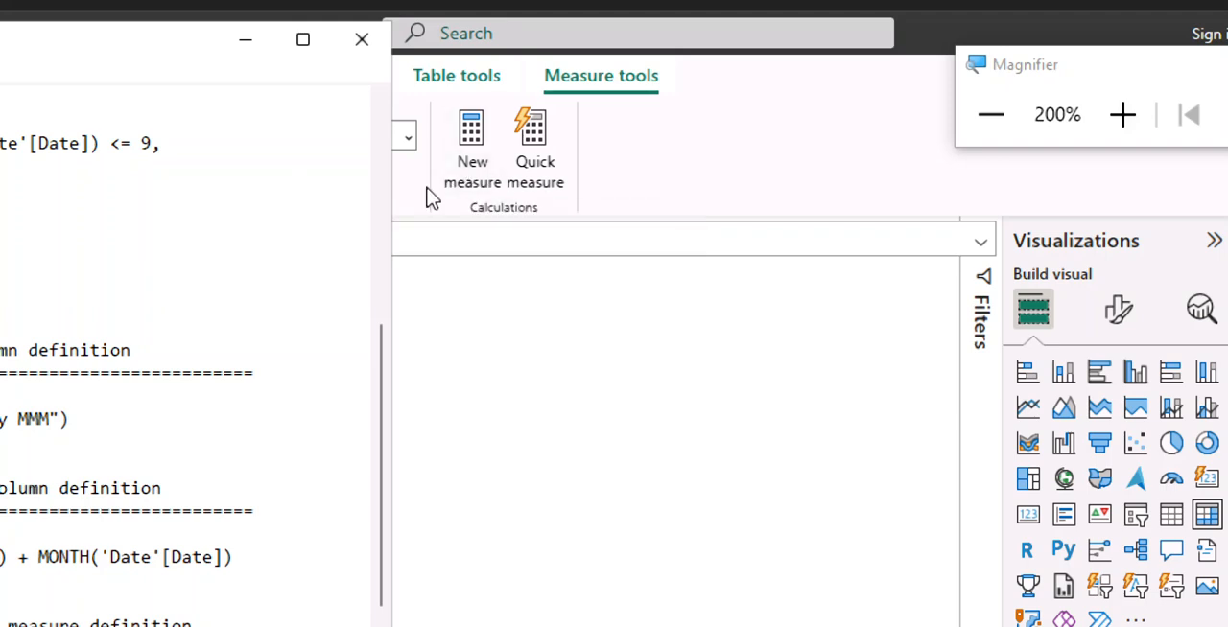
pyautogui.moveTo(147, 51); pyautogui.dragTo(619, 263)
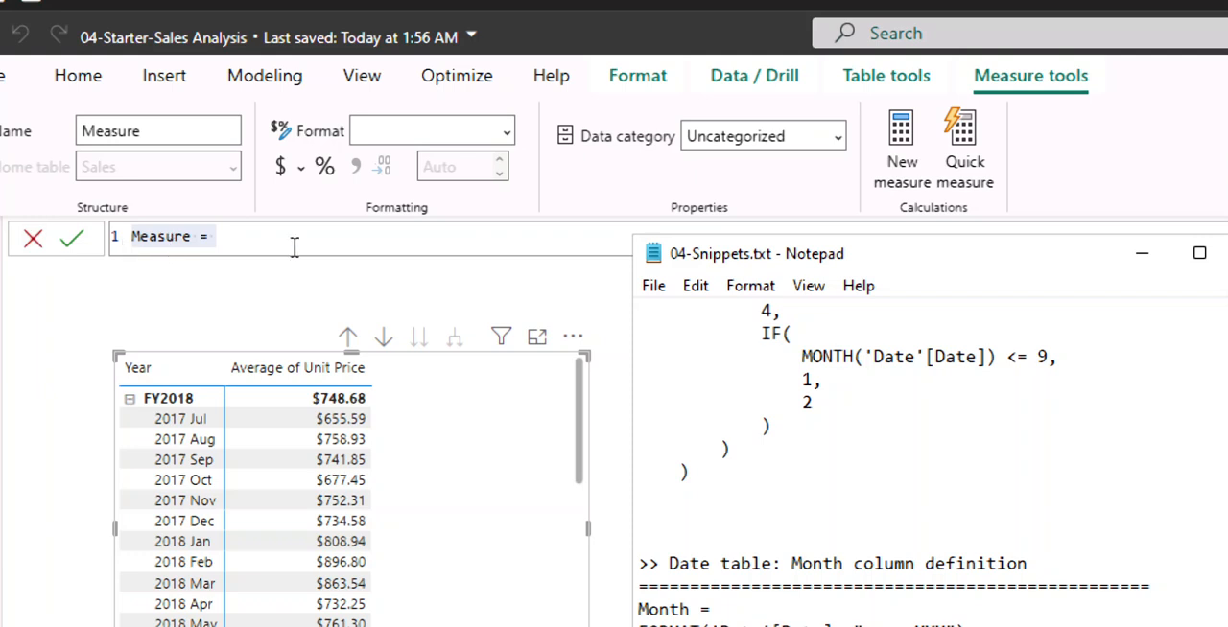
pyautogui.moveTo(931, 254); pyautogui.dragTo(430, 72)
pyautogui.scroll(-7, 365, 588)
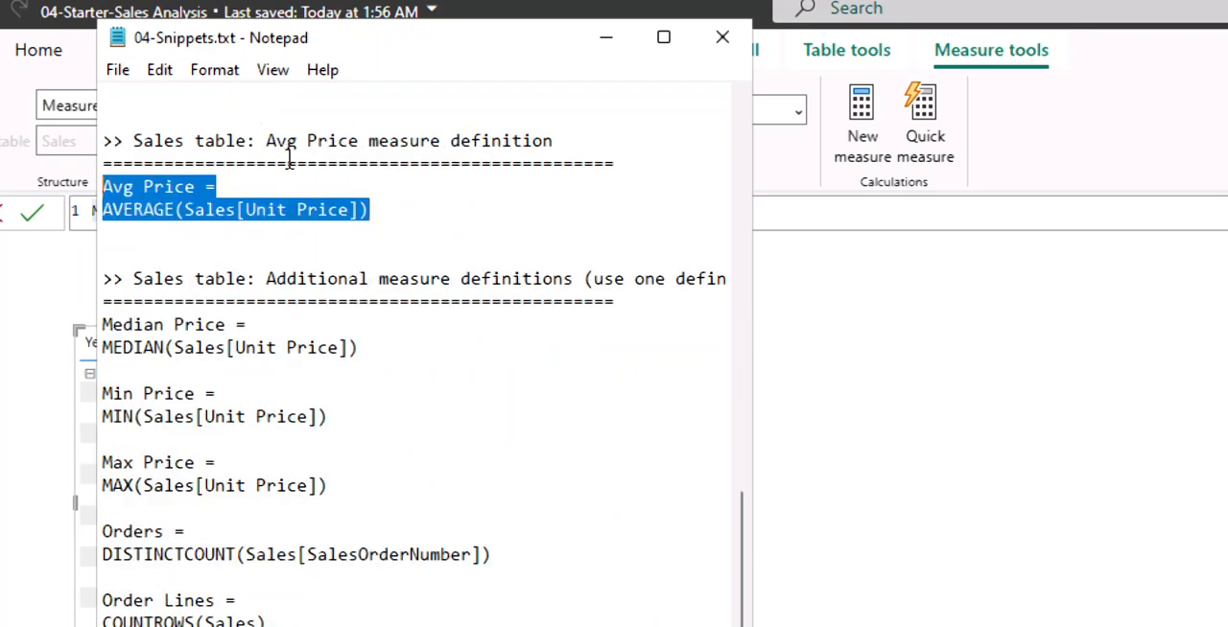
pyautogui.scroll(-1, 288, 192)
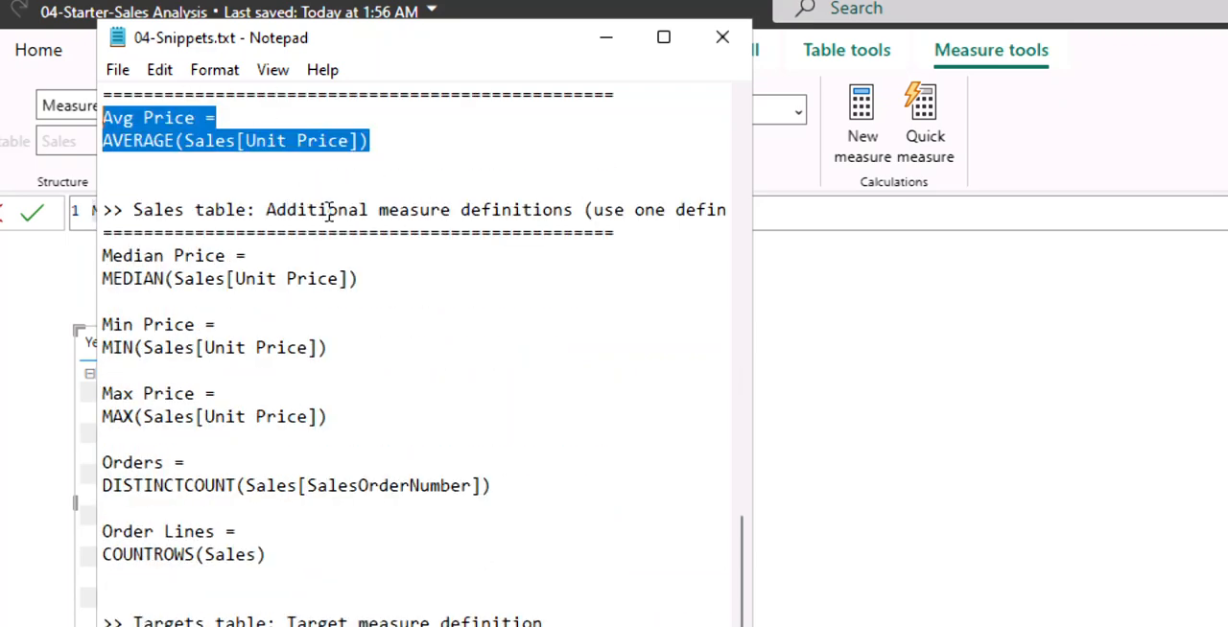
pyautogui.scroll(-3, 346, 401)
pyautogui.scroll(4, 346, 401)
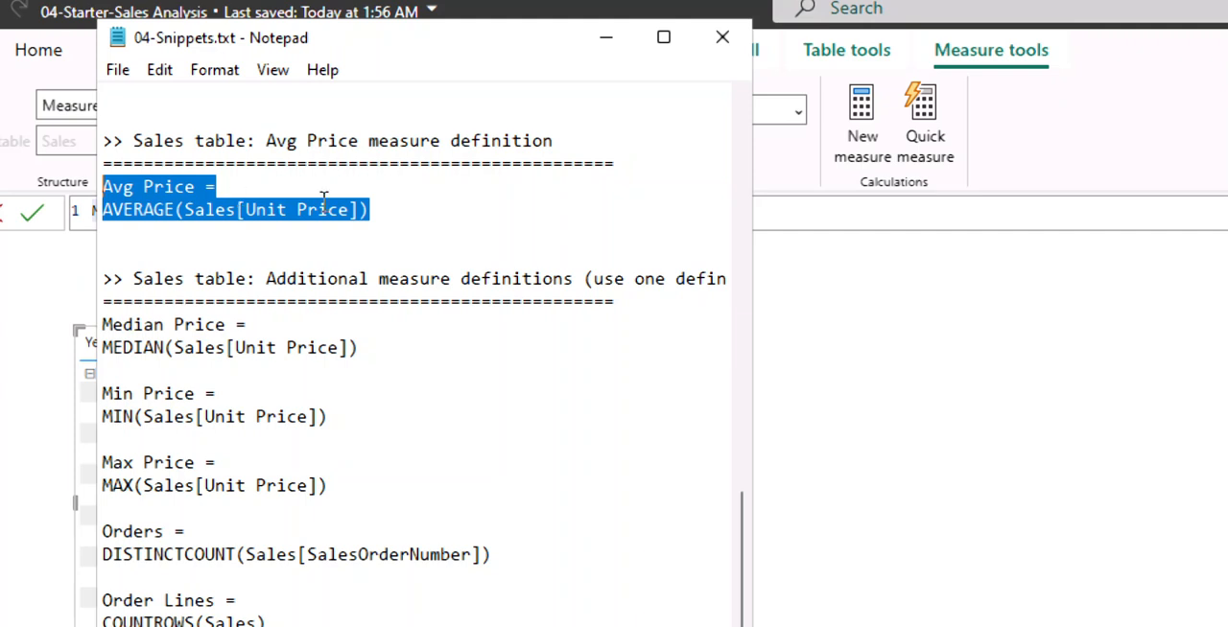
pyautogui.rightClick(225, 220)
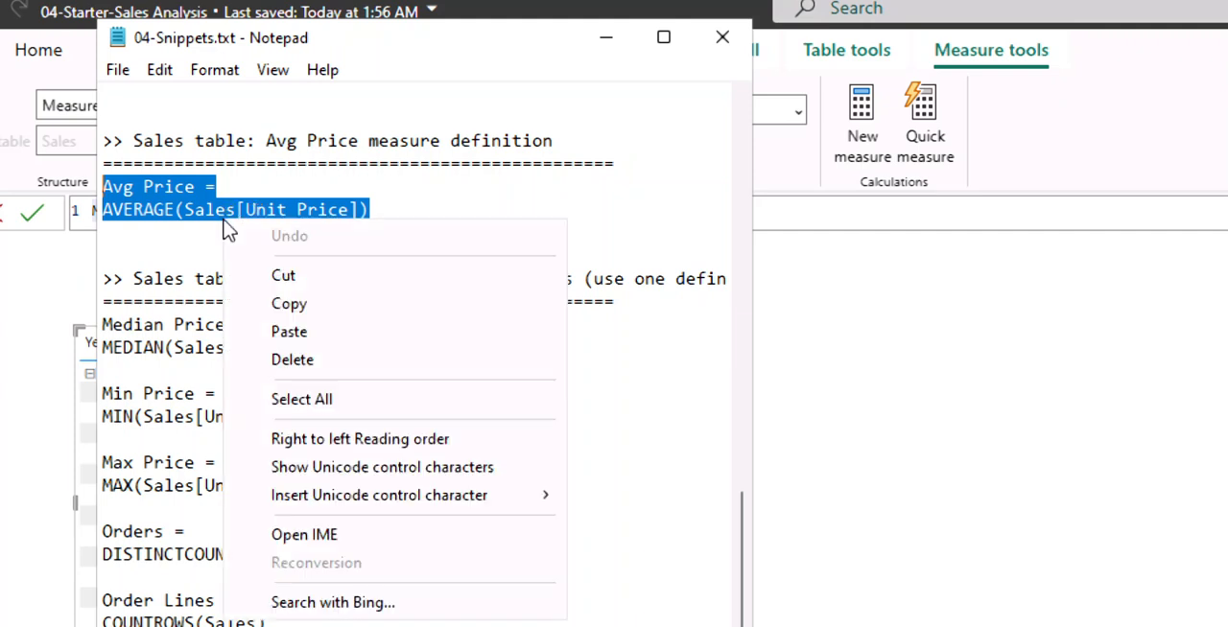
pyautogui.click(305, 307)
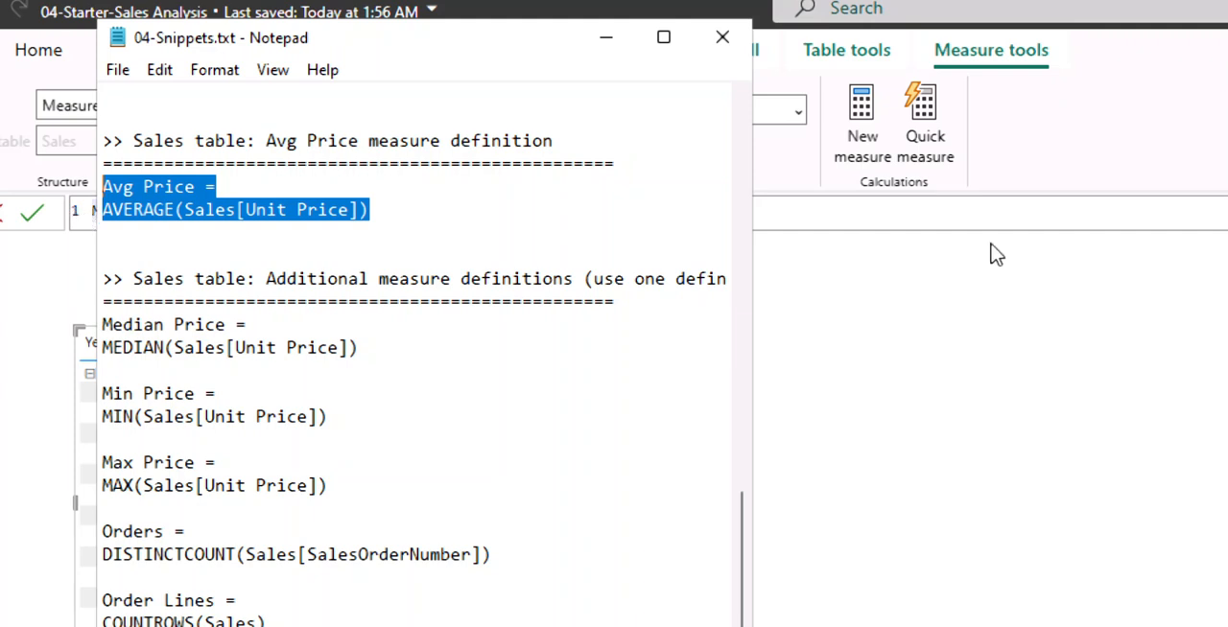
# Replace the new measure's placeholder formula with the copied definition Avg Price = AVERAGE(Sales[Unit Price]).
pyautogui.click(905, 217)
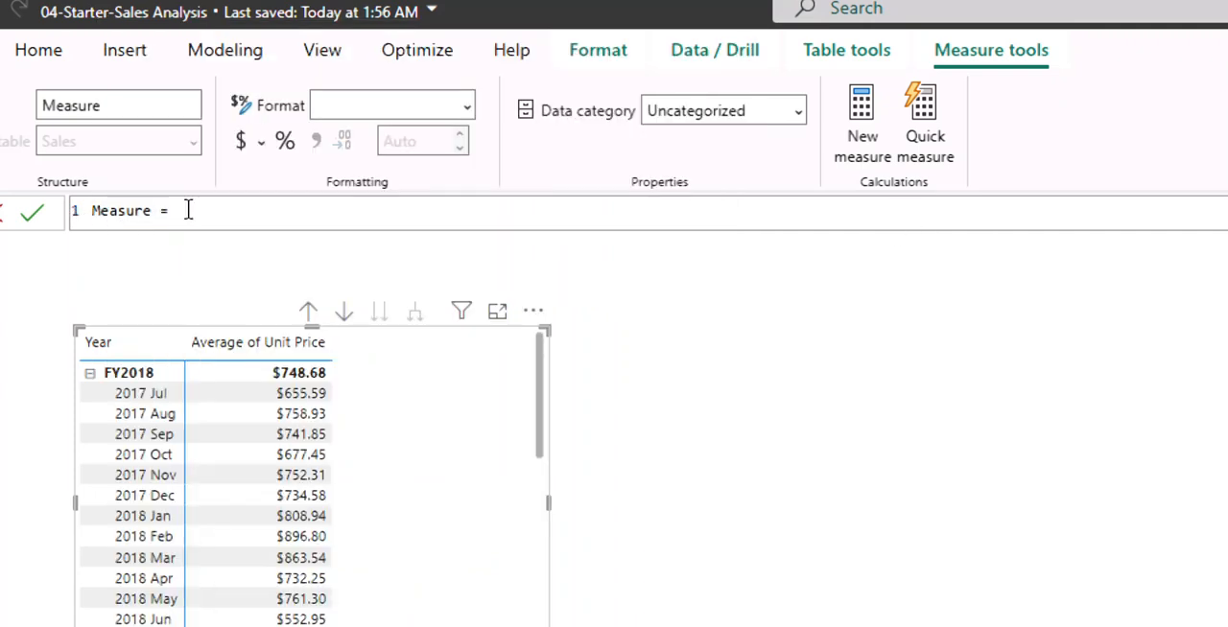
pyautogui.press('BackSpace')
pyautogui.press('BackSpace')
pyautogui.press('BackSpace')
pyautogui.press('BackSpace')
pyautogui.press('BackSpace')
pyautogui.press('BackSpace')
pyautogui.press('BackSpace')
pyautogui.press('BackSpace')
pyautogui.press('BackSpace')
pyautogui.press('BackSpace')
pyautogui.hotkey('ctrl', 'v')
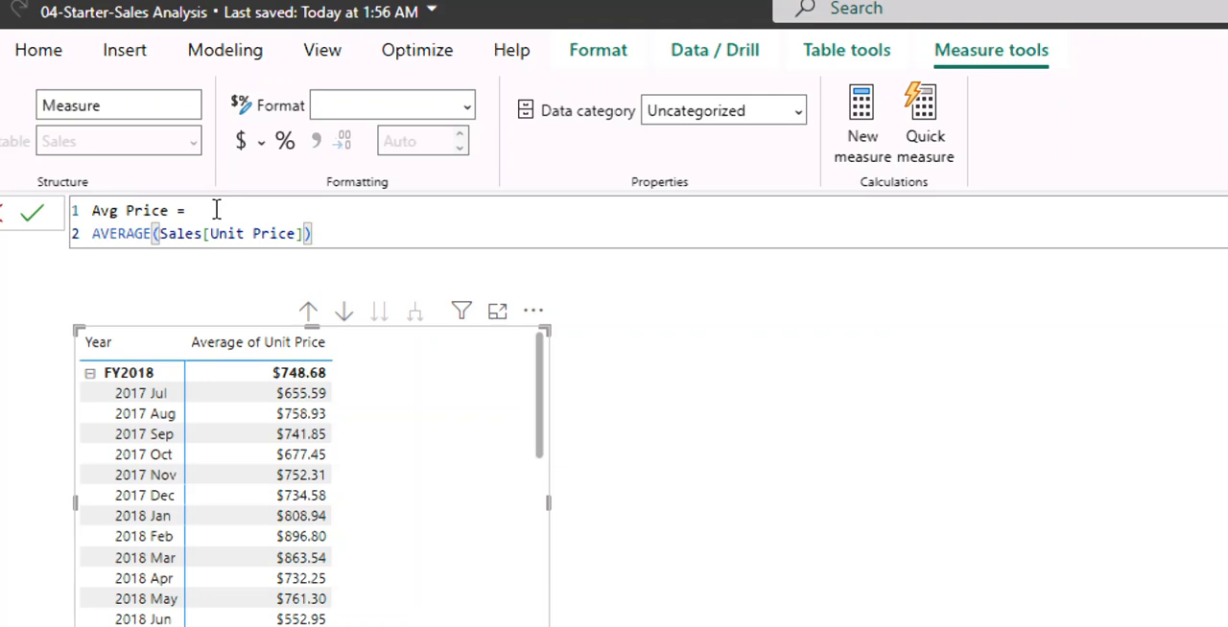
# Commit the Avg Price measure and create another new measure in the Sales table.
pyautogui.press('Return')
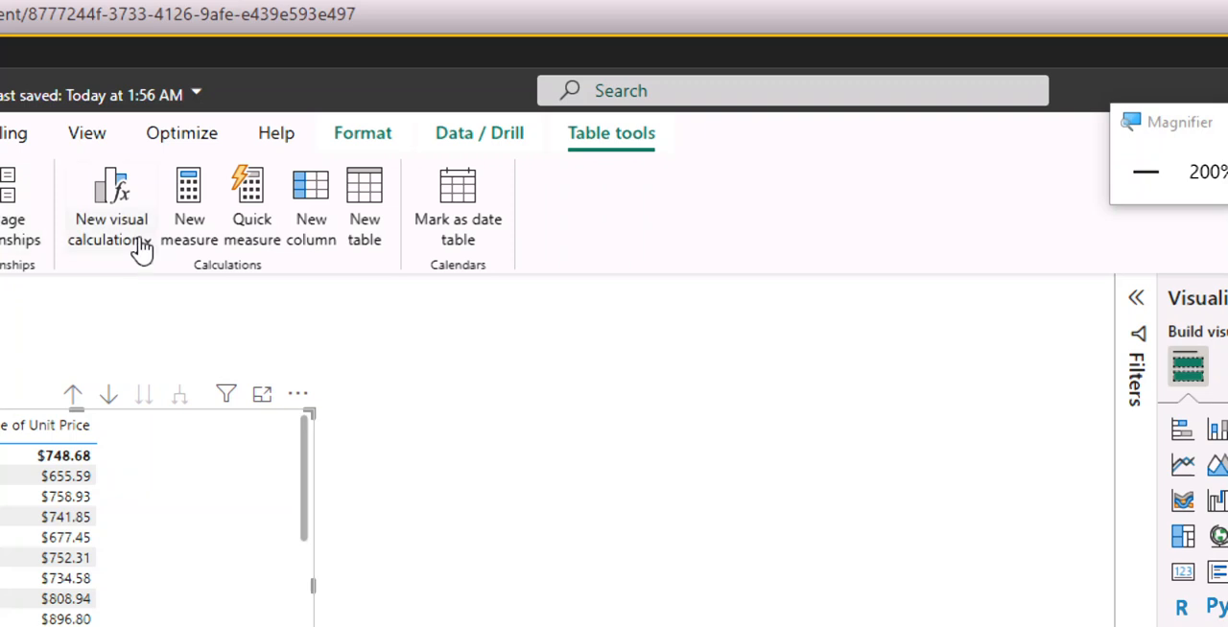
pyautogui.click(202, 227)
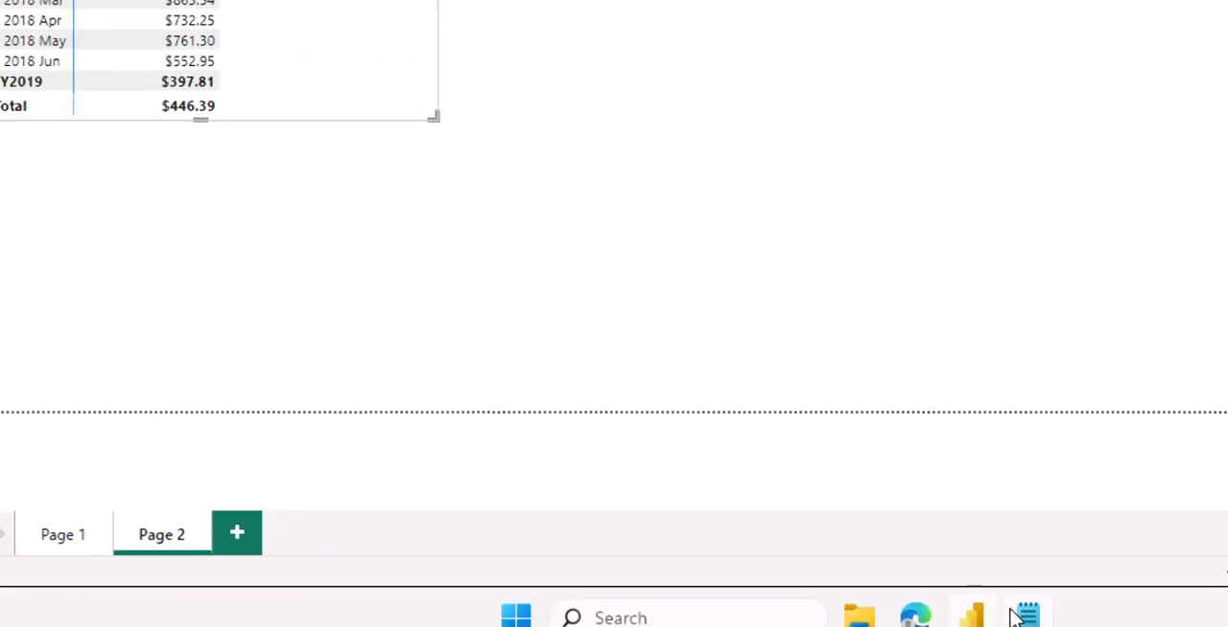
# Switch to 04-Snippets.txt in Notepad and copy the two-line Median Price measure definition.
pyautogui.click(1017, 616)
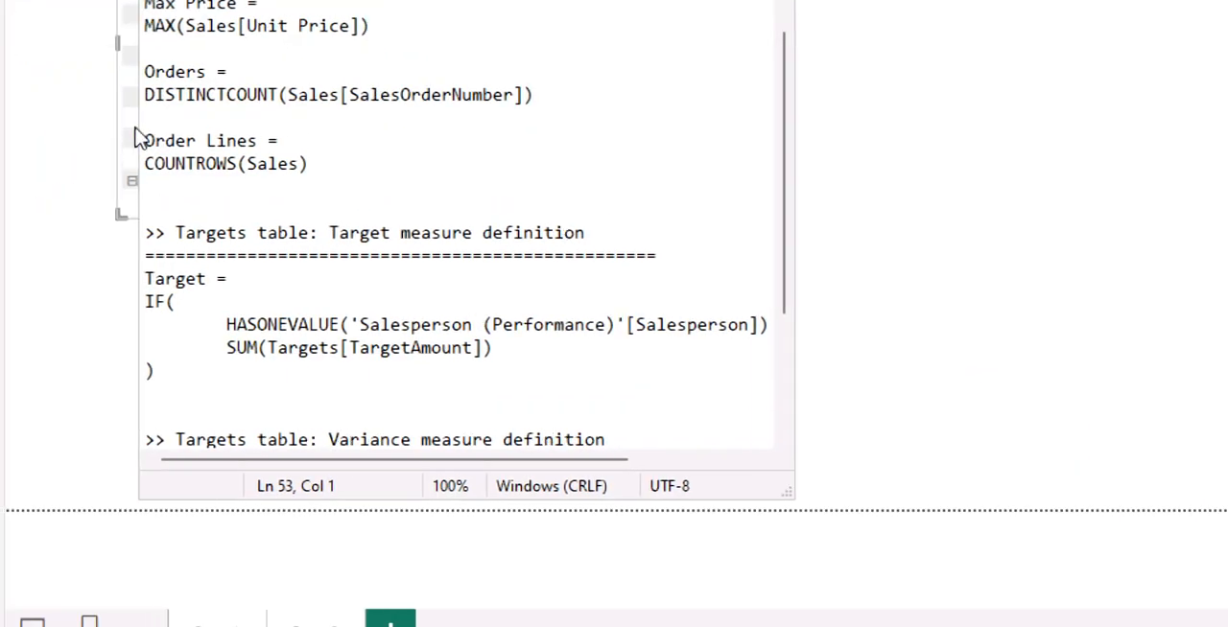
pyautogui.scroll(2, 279, 224)
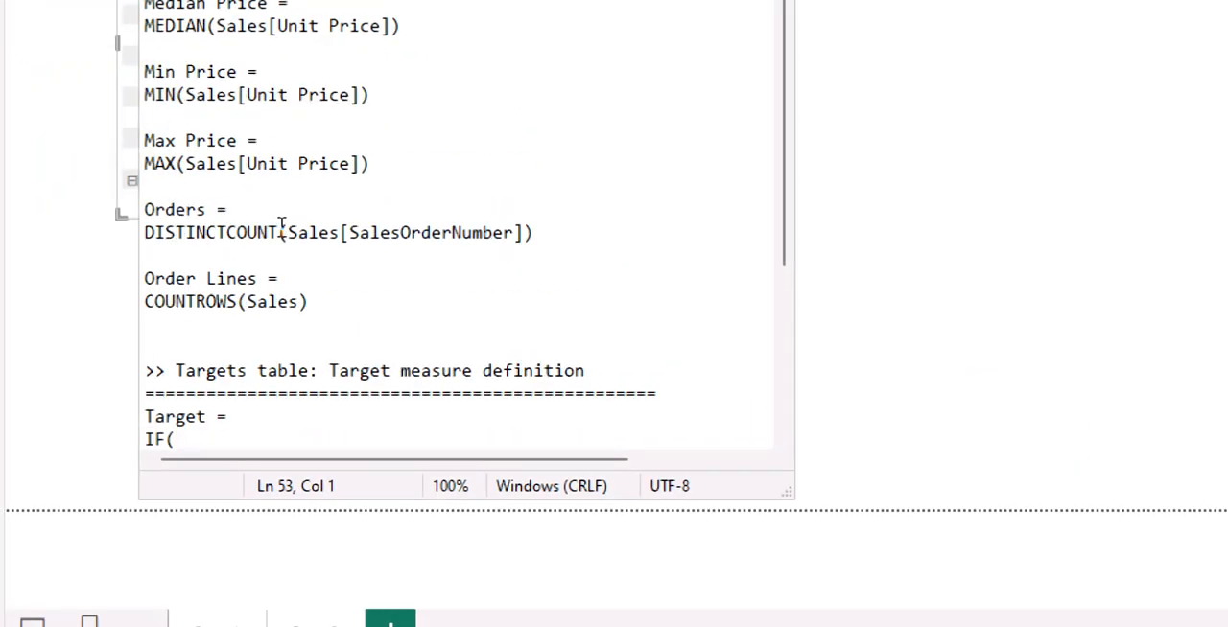
pyautogui.scroll(3, 280, 225)
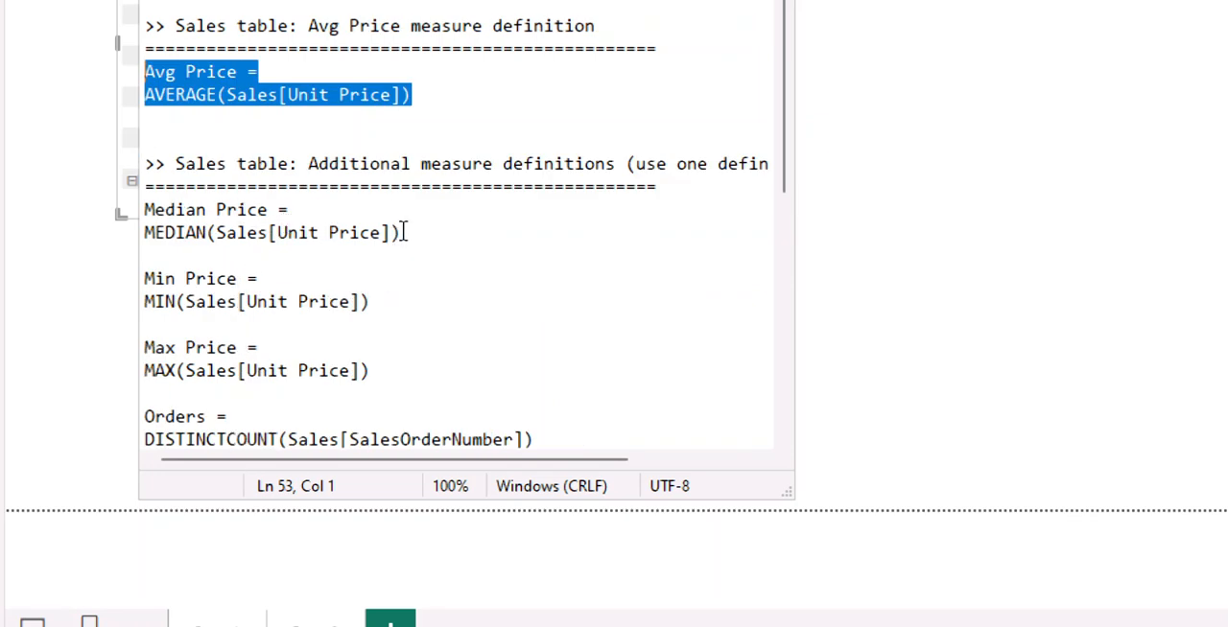
pyautogui.moveTo(401, 232); pyautogui.dragTo(380, 232)
pyautogui.moveTo(312, 213); pyautogui.dragTo(124, 212)
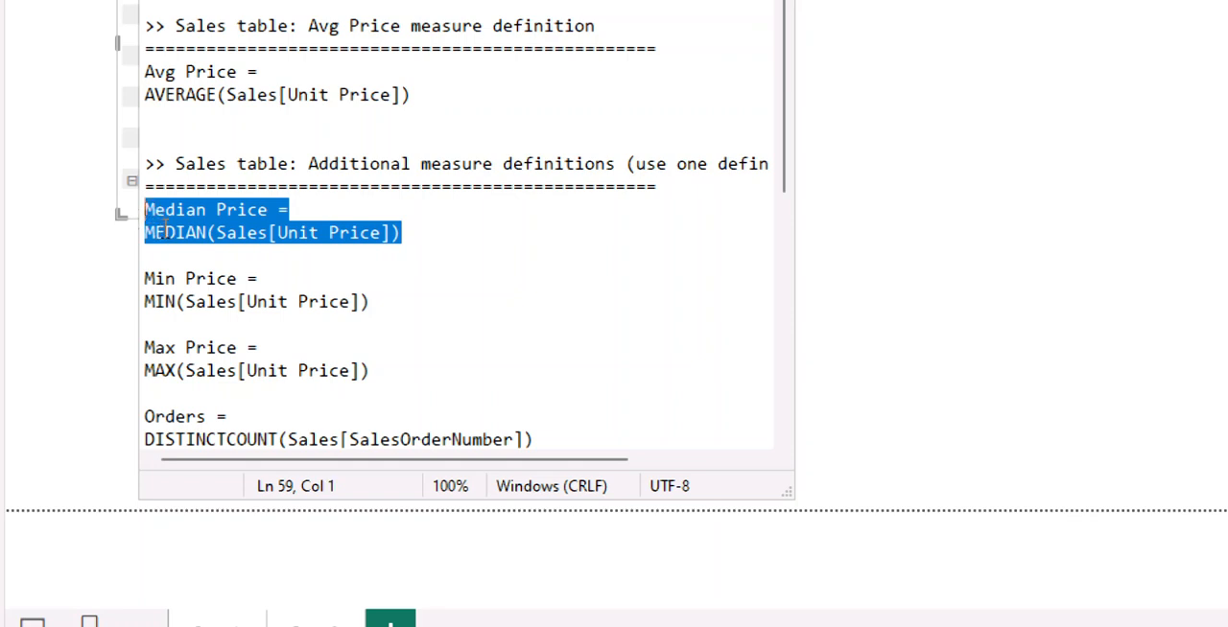
pyautogui.rightClick(202, 230)
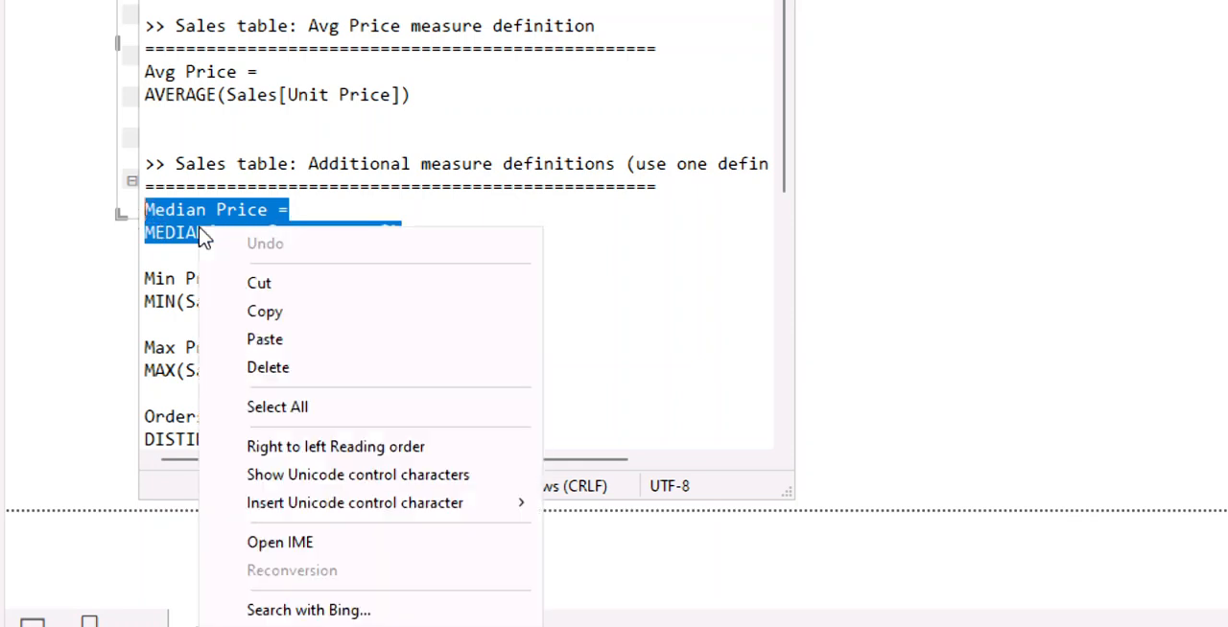
pyautogui.click(293, 311)
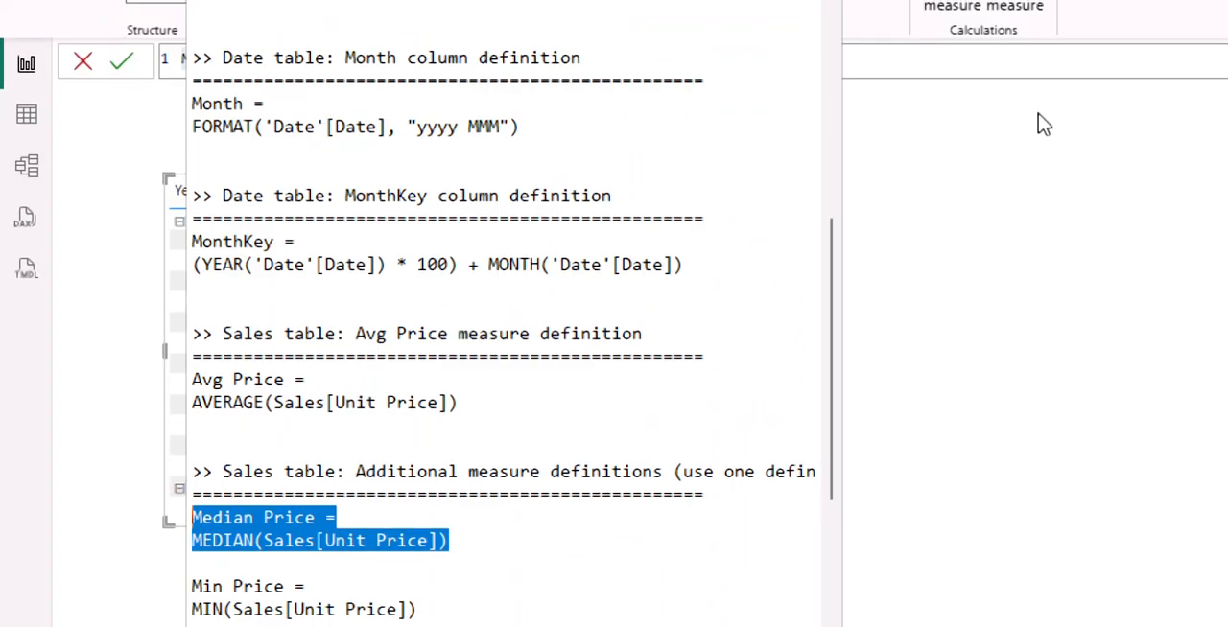
# Replace the new measure's placeholder formula with Median Price = MEDIAN(Sales[Unit Price]) and commit it.
pyautogui.click(967, 56)
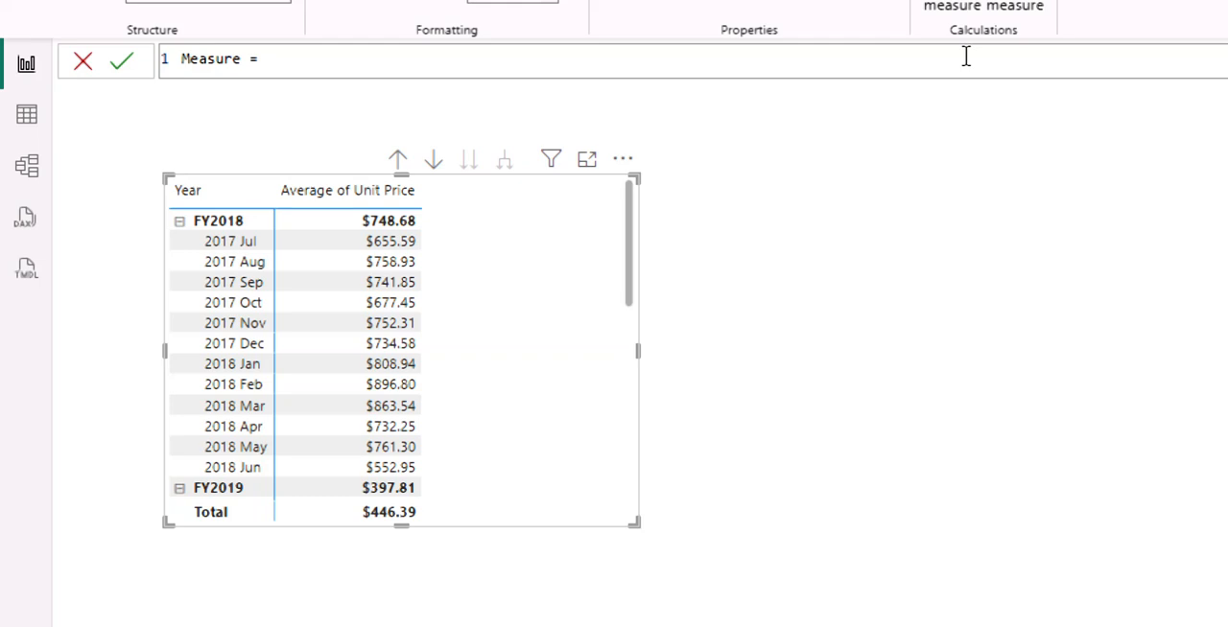
pyautogui.press('BackSpace')
pyautogui.press('BackSpace')
pyautogui.press('BackSpace')
pyautogui.press('BackSpace')
pyautogui.press('BackSpace')
pyautogui.press('BackSpace')
pyautogui.press('BackSpace')
pyautogui.press('BackSpace')
pyautogui.press('BackSpace')
pyautogui.press('BackSpace')
pyautogui.hotkey('ctrl', 'v')
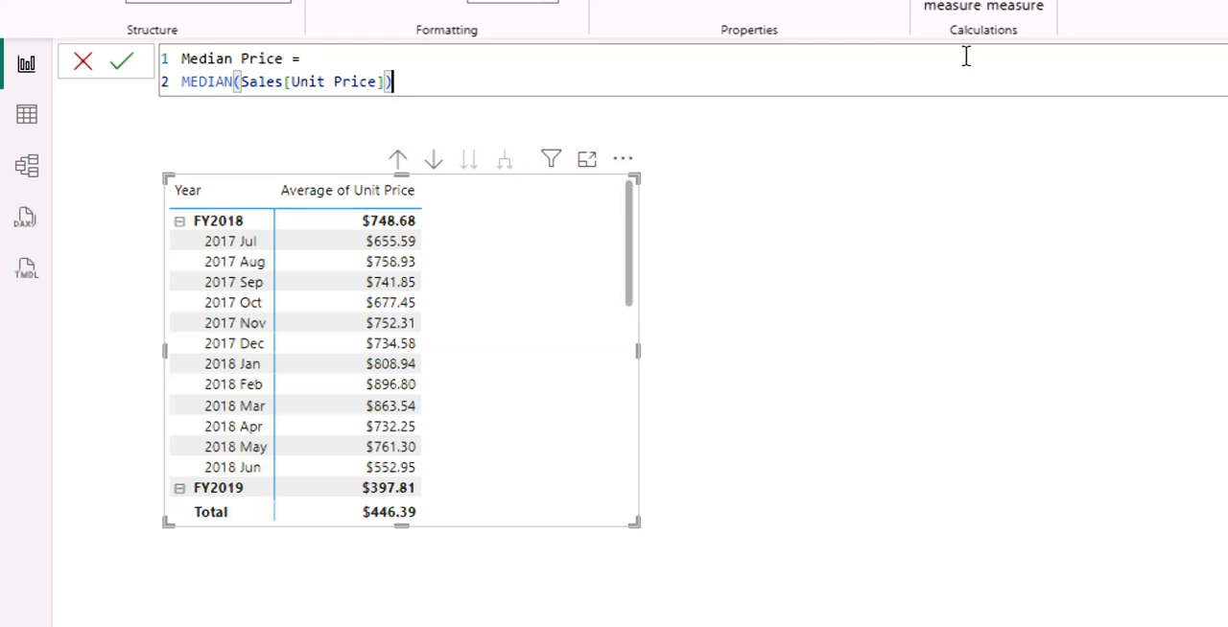
pyautogui.press('Return')
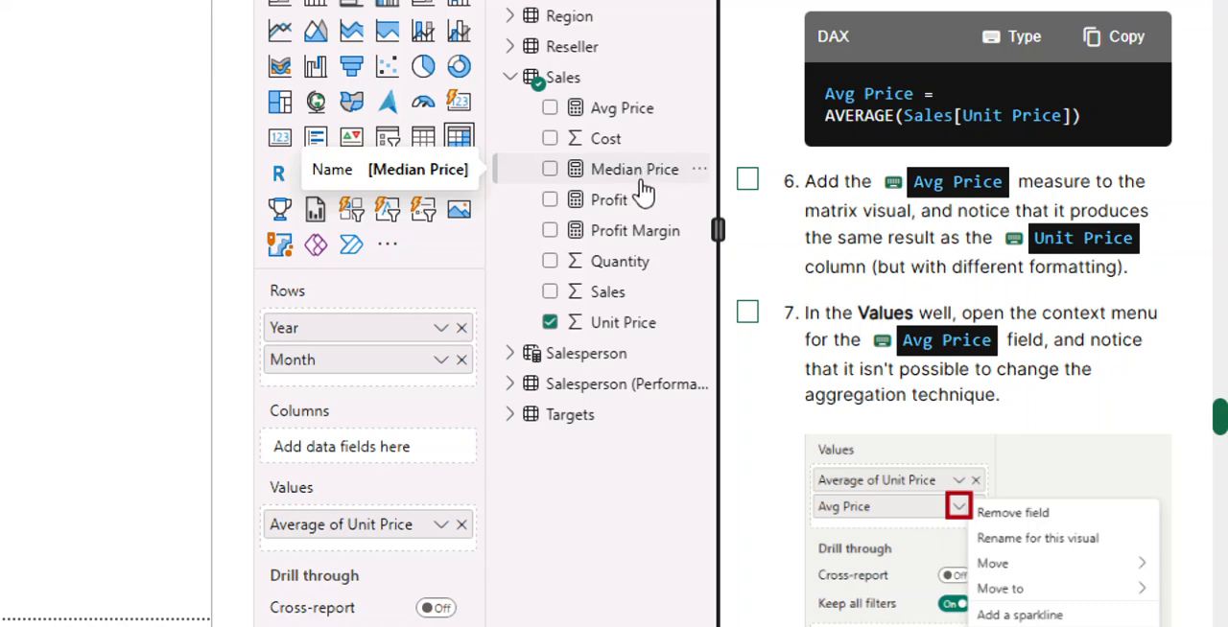
# Select the Sales table and mark lab instructions 6 and 7 as done.
pyautogui.click(639, 186)
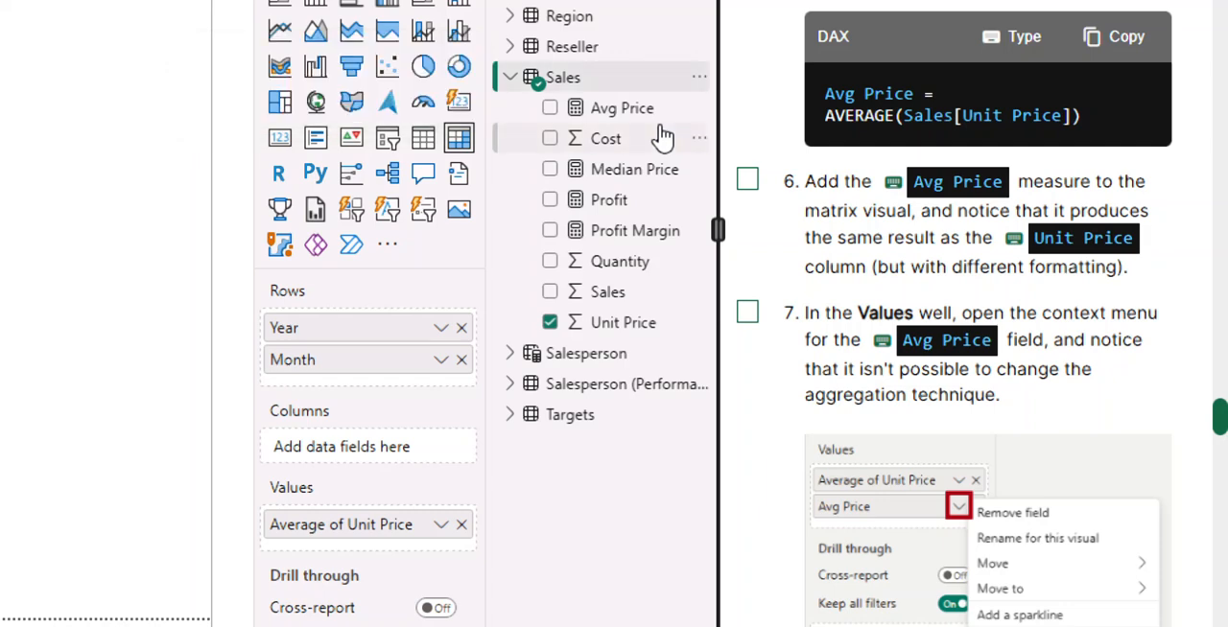
pyautogui.scroll(-2, 881, 302)
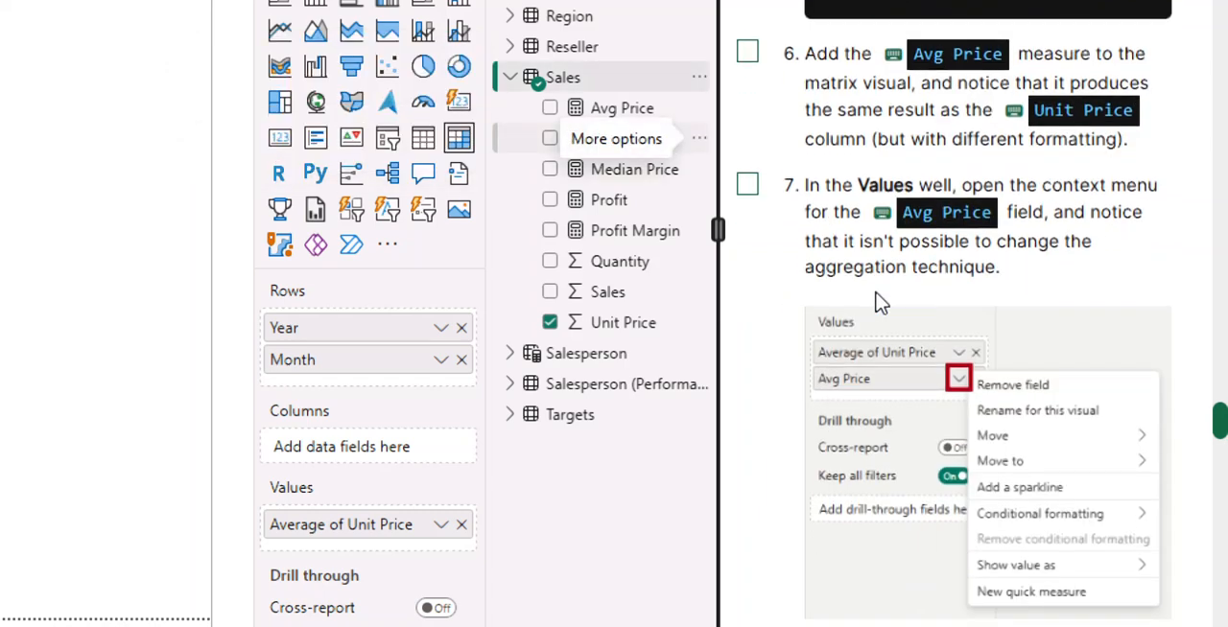
pyautogui.scroll(-2, 881, 302)
pyautogui.scroll(-6, 881, 302)
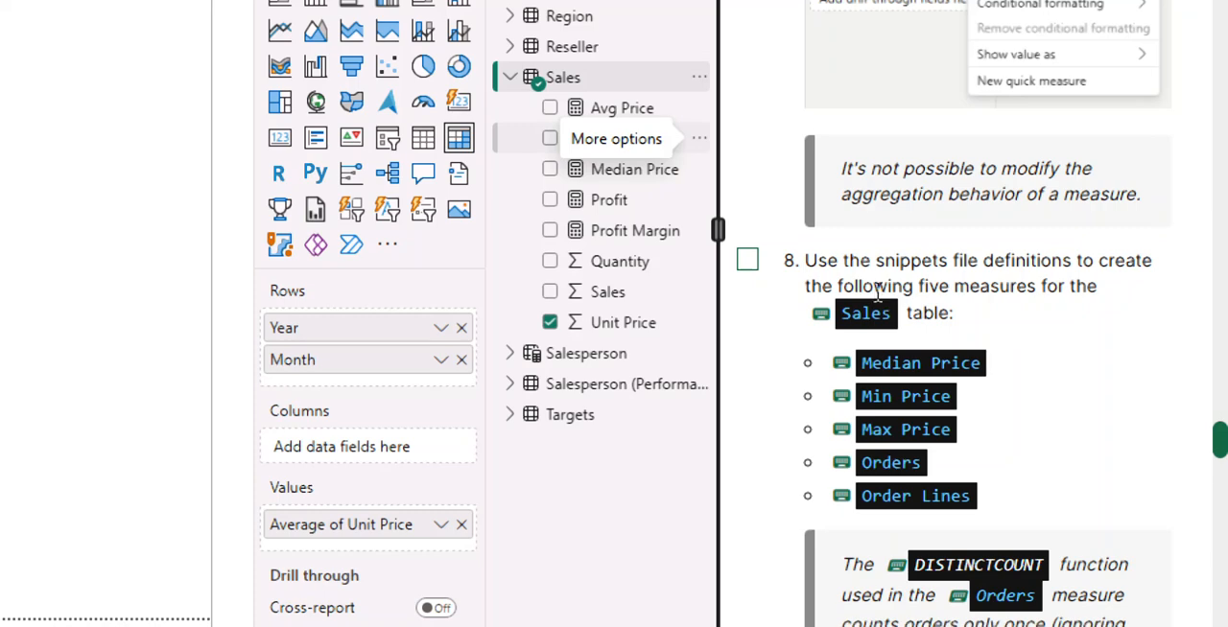
pyautogui.scroll(6, 876, 295)
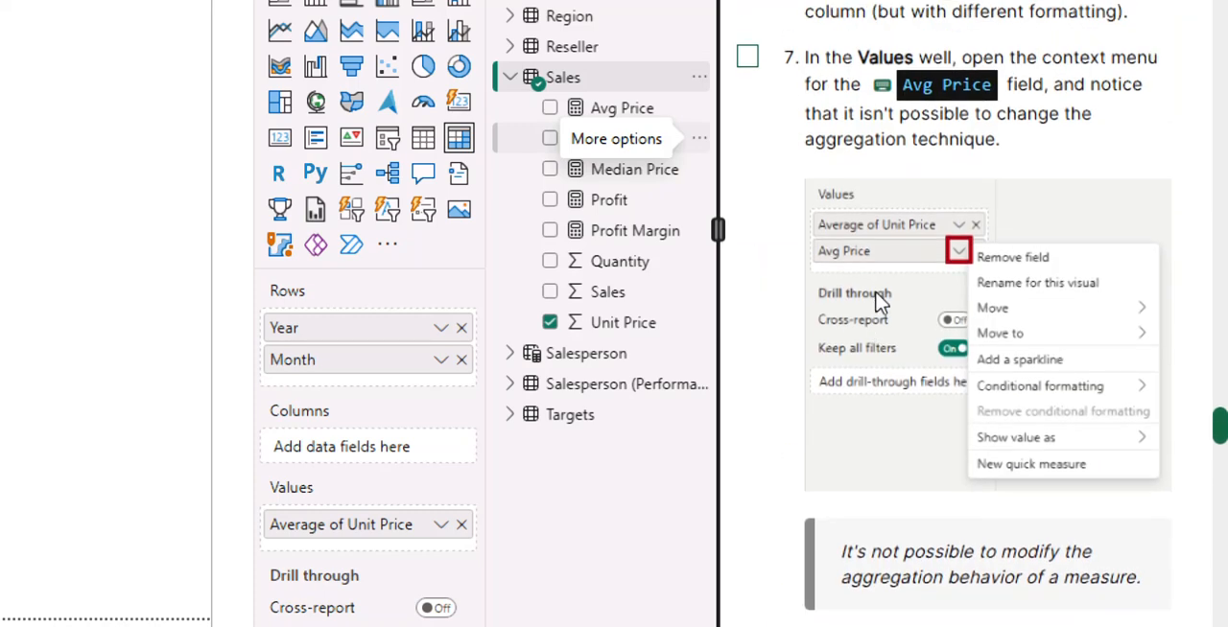
pyautogui.scroll(2, 877, 296)
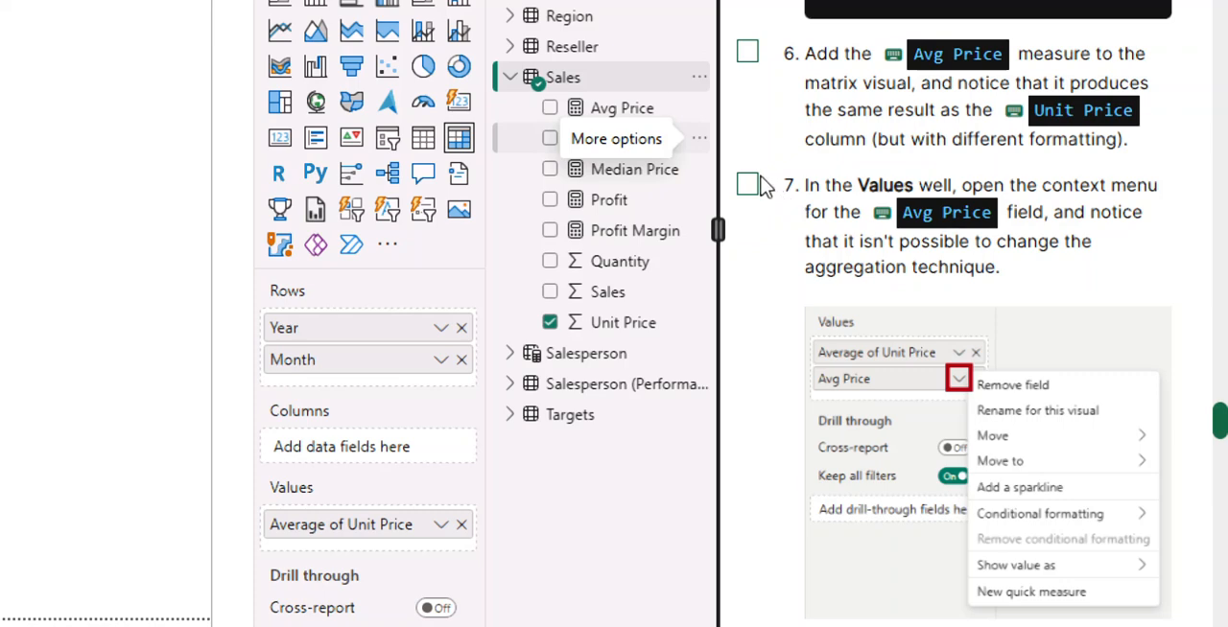
pyautogui.click(748, 52)
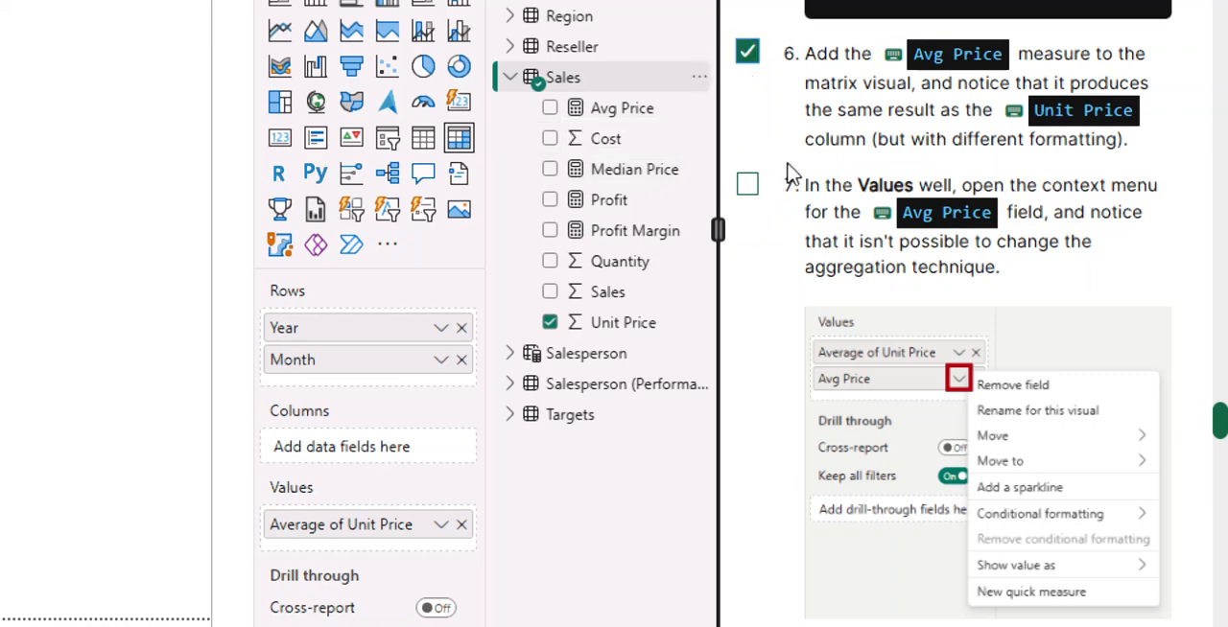
pyautogui.click(749, 184)
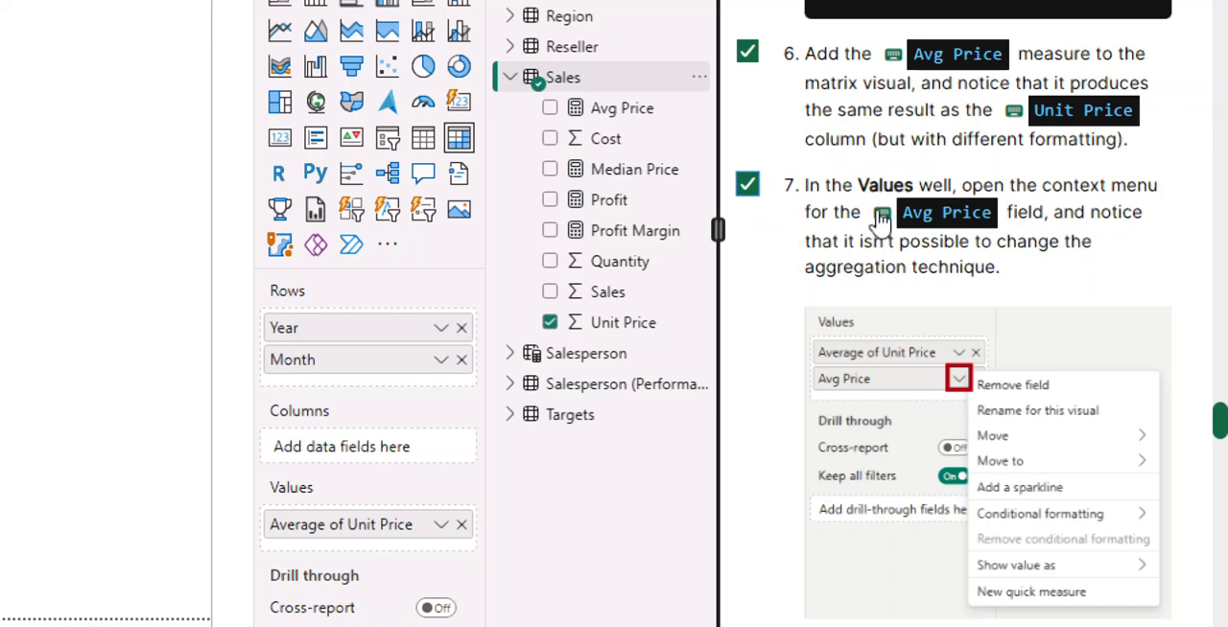
# Create a further new measure in the Sales table and clear its placeholder formula.
pyautogui.scroll(-5, 845, 326)
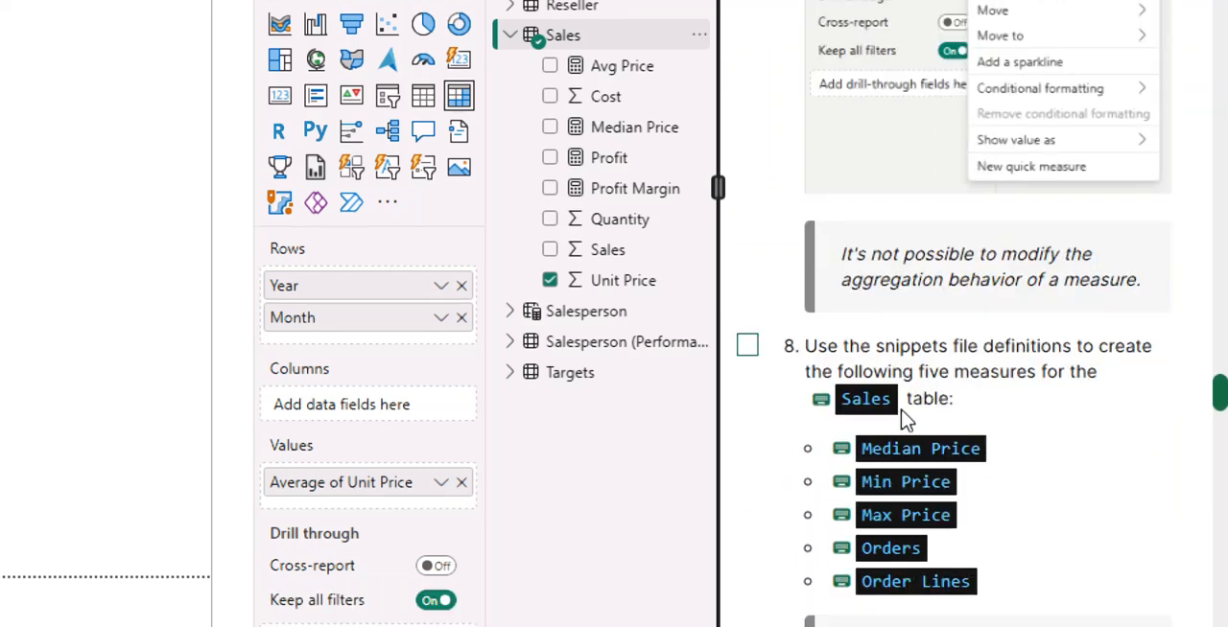
pyautogui.scroll(5, 894, 290)
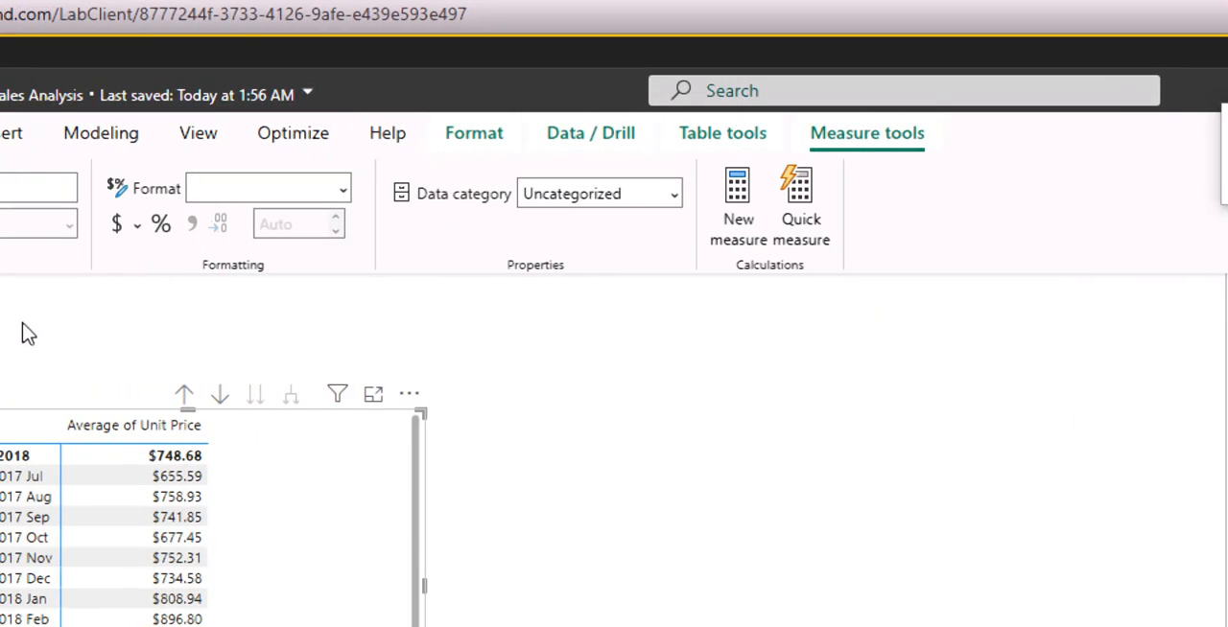
pyautogui.click(283, 301)
pyautogui.press('BackSpace')
pyautogui.press('BackSpace')
pyautogui.press('BackSpace')
pyautogui.press('BackSpace')
pyautogui.press('BackSpace')
pyautogui.press('BackSpace')
pyautogui.press('BackSpace')
pyautogui.press('BackSpace')
pyautogui.press('BackSpace')
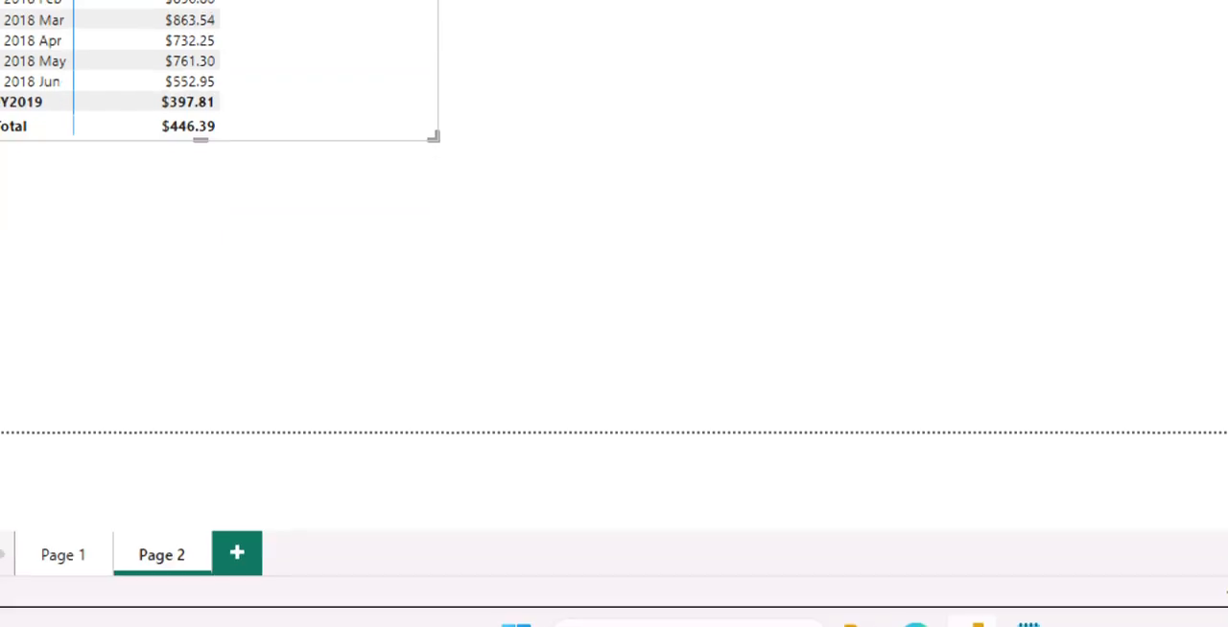
# Switch to 04-Snippets.txt in Notepad and copy the two-line Min Price measure definition.
pyautogui.moveTo(1046, 624)
pyautogui.click(1026, 498)
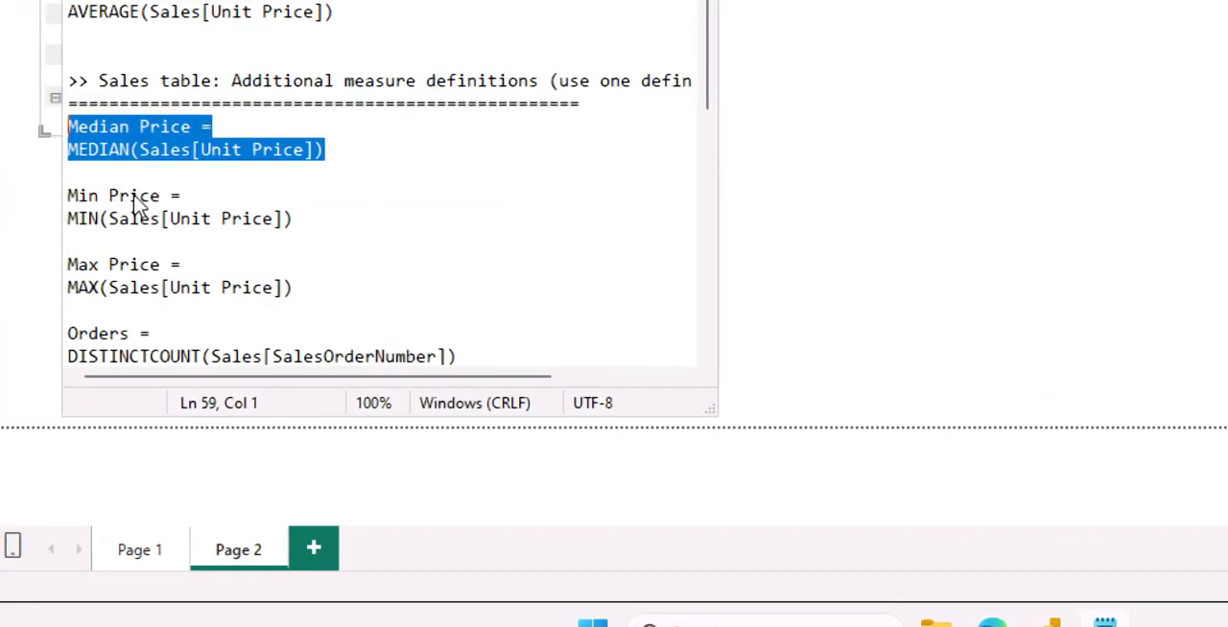
pyautogui.click(293, 220)
pyautogui.moveTo(294, 219); pyautogui.dragTo(65, 202)
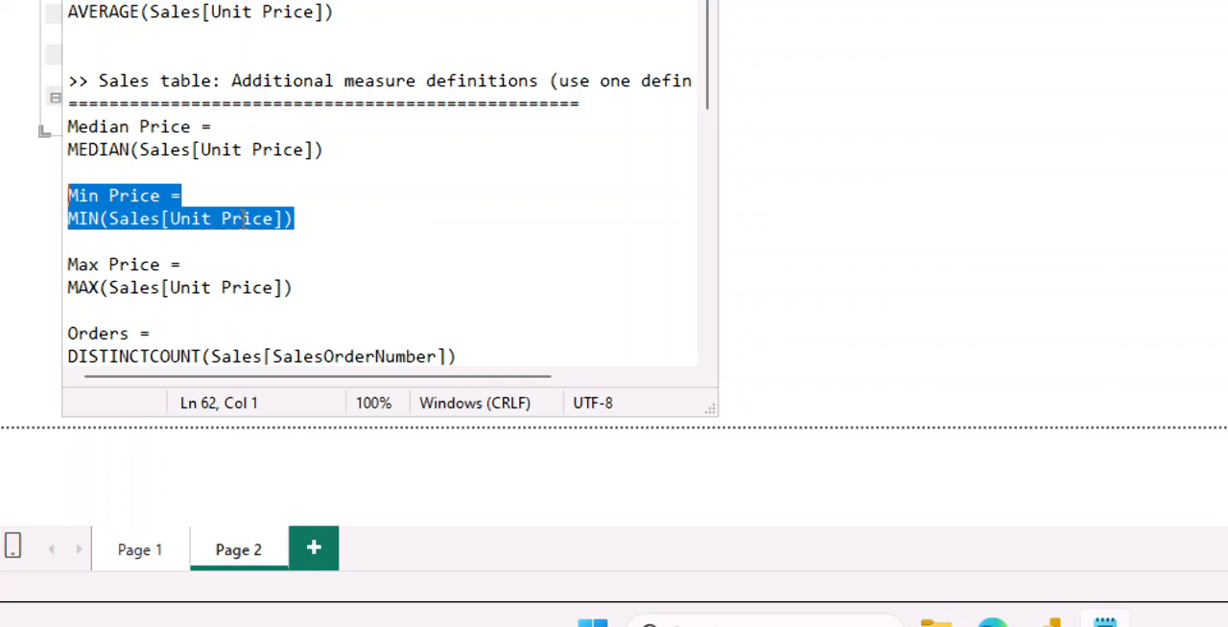
pyautogui.rightClick(242, 223)
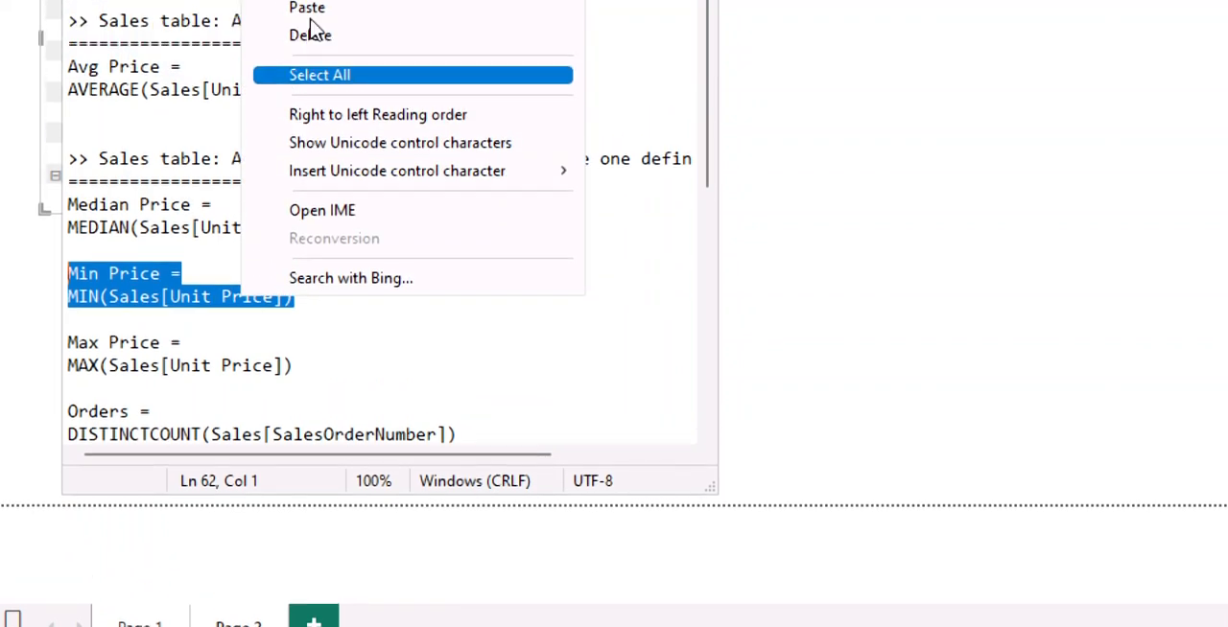
pyautogui.click(328, 11)
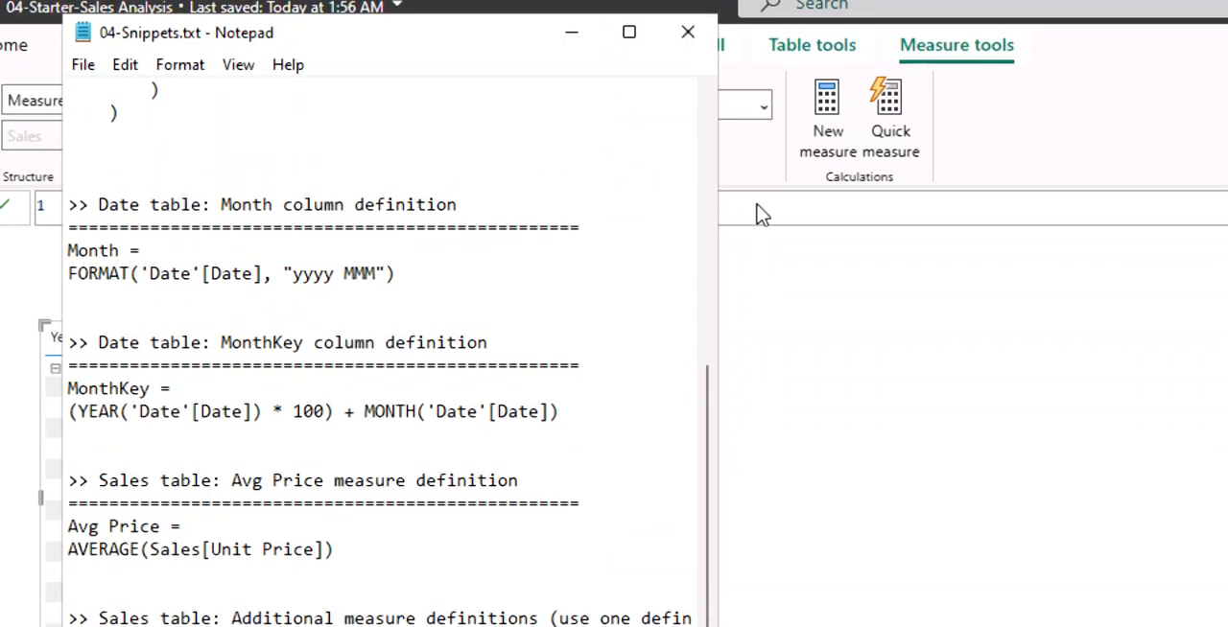
# Enter the copied definition Min Price = MIN(Sales[Unit Price]) as the measure's formula and commit it.
pyautogui.click(758, 138)
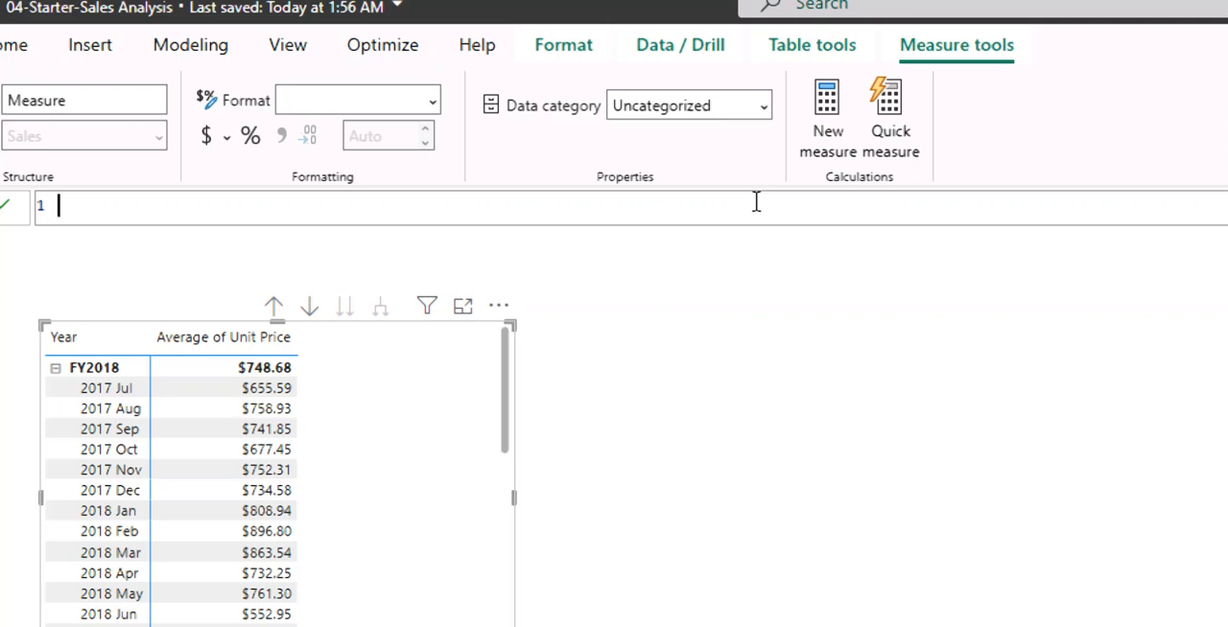
pyautogui.hotkey('ctrl', 'v')
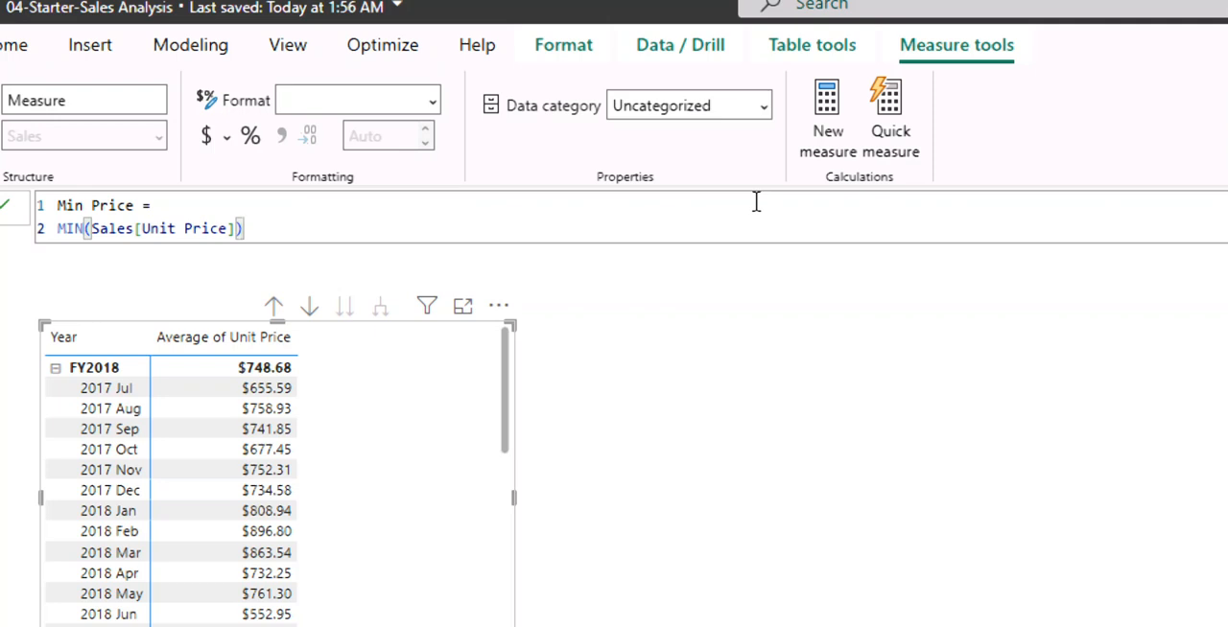
pyautogui.press('Return')
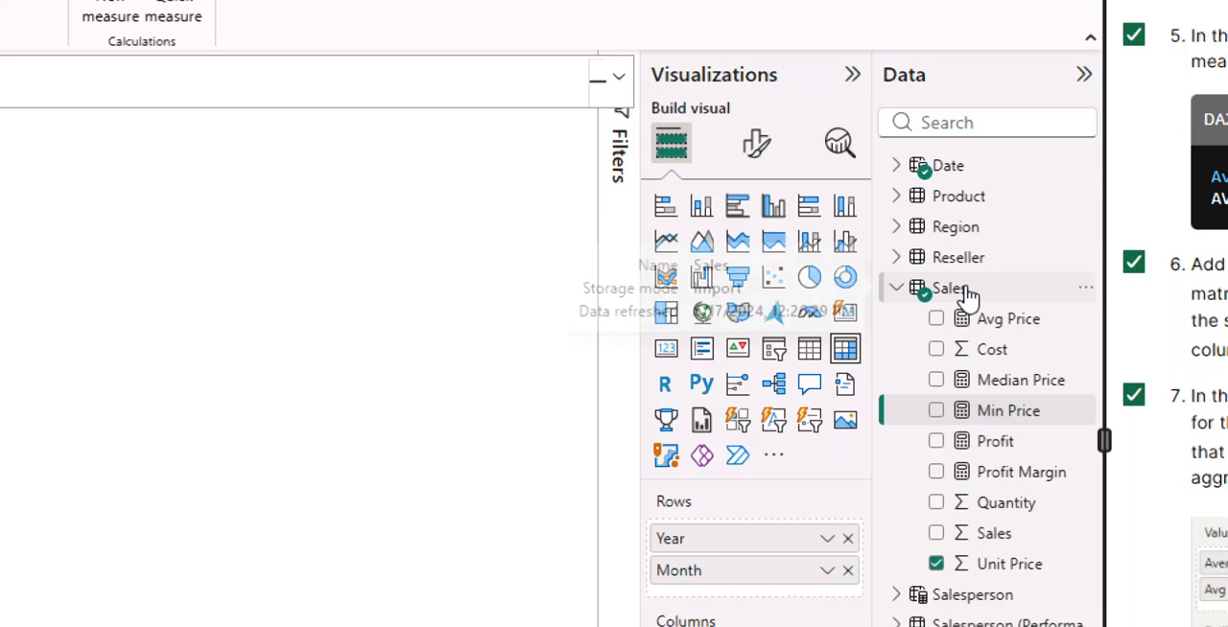
# Select the Sales table and create a new measure in it for the maximum price.
pyautogui.click(945, 291)
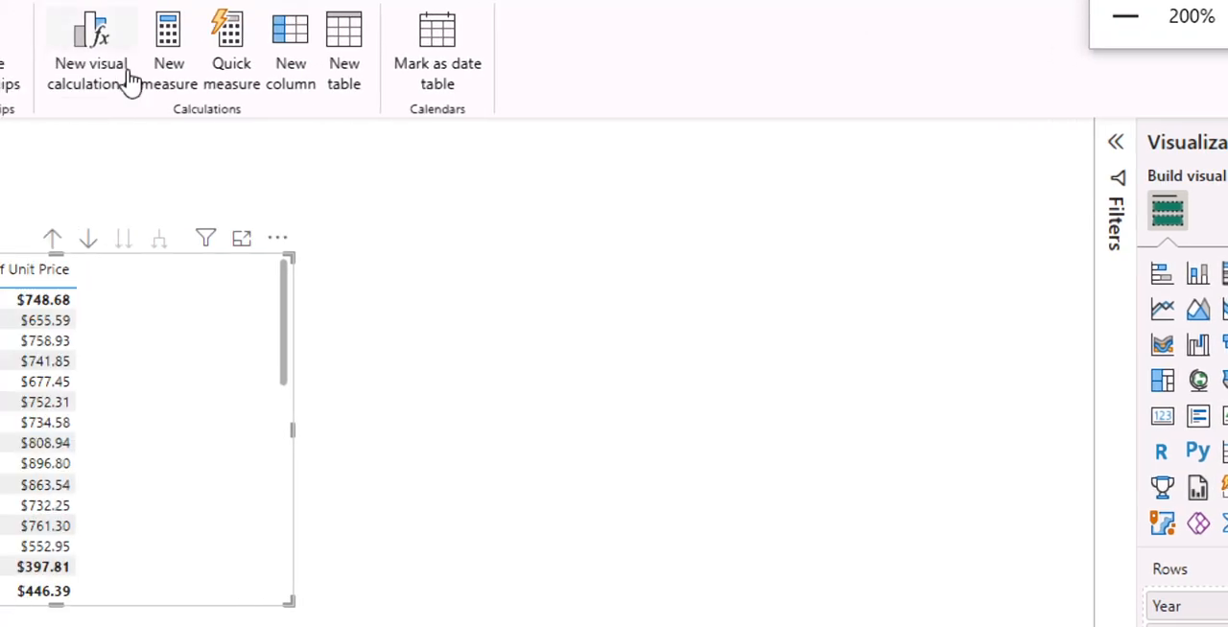
pyautogui.click(171, 81)
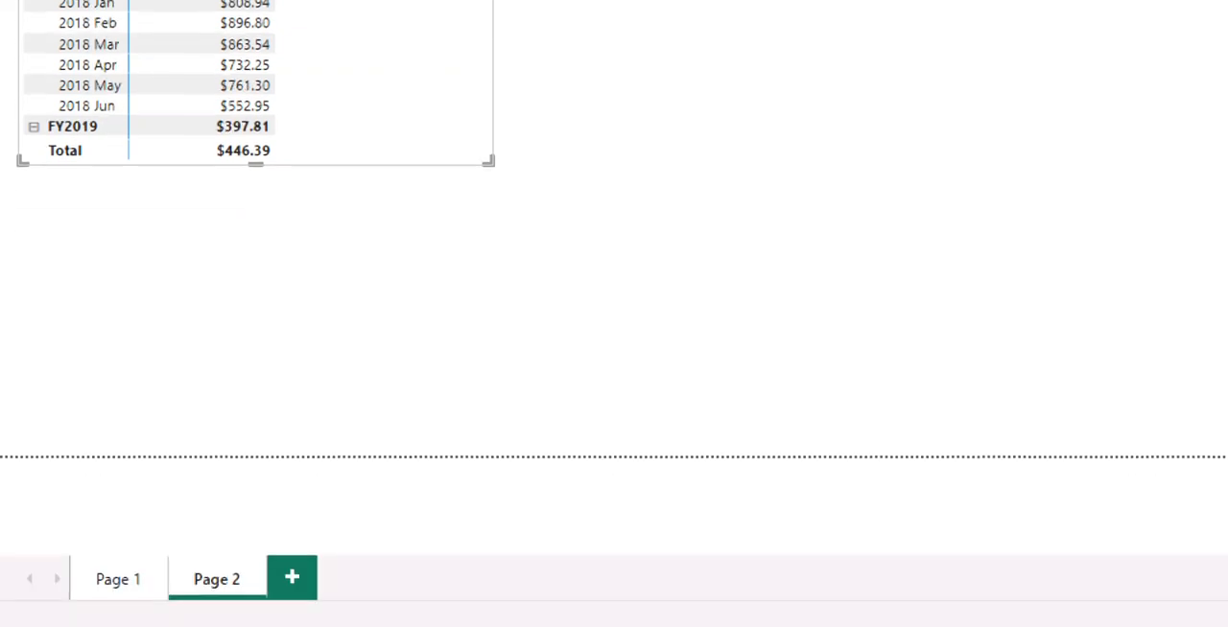
# Switch to 04-Snippets.txt in Notepad and copy the two-line Max Price measure definition.
pyautogui.click(1083, 623)
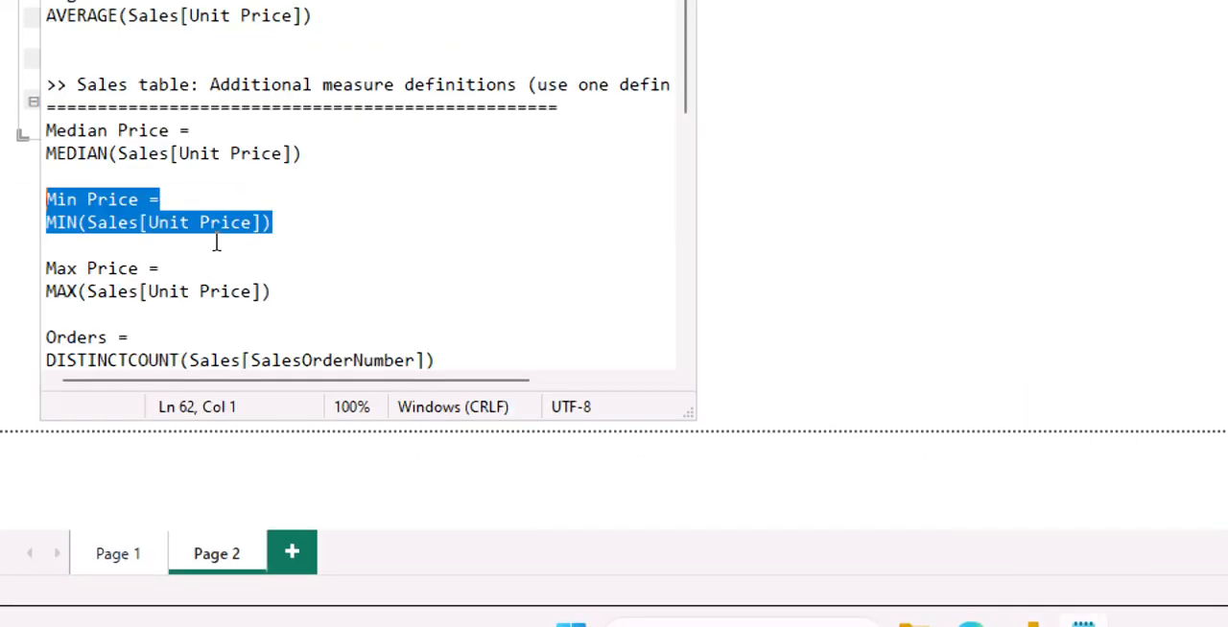
pyautogui.scroll(-2, 216, 244)
pyautogui.moveTo(276, 158); pyautogui.dragTo(34, 153)
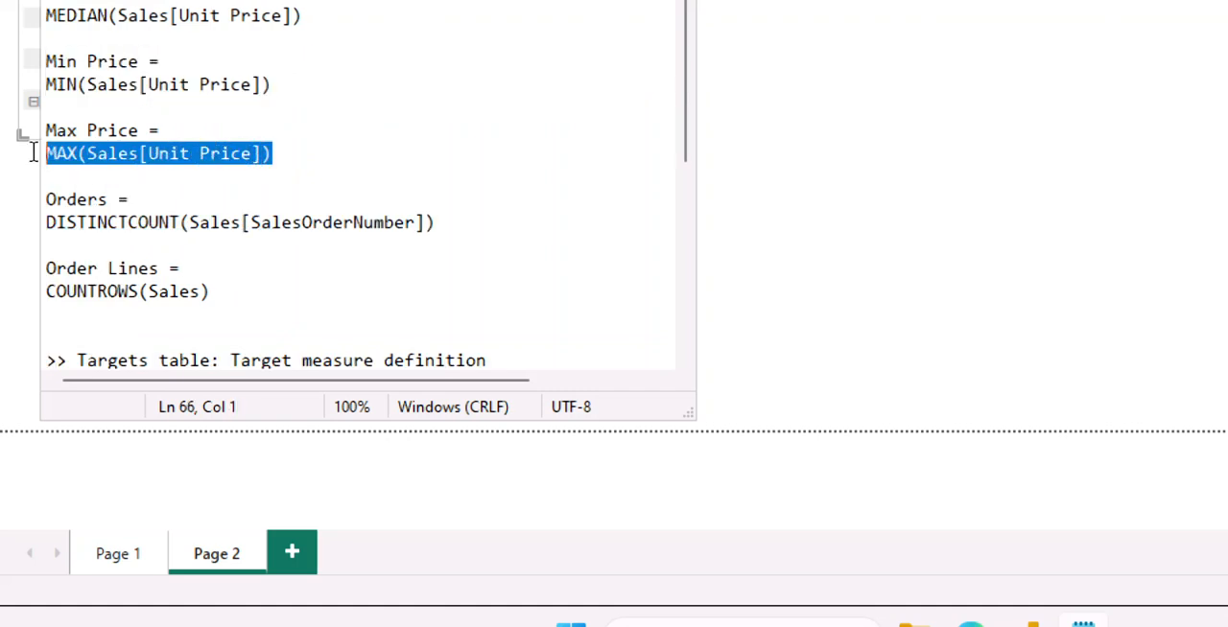
pyautogui.moveTo(36, 142); pyautogui.dragTo(40, 123)
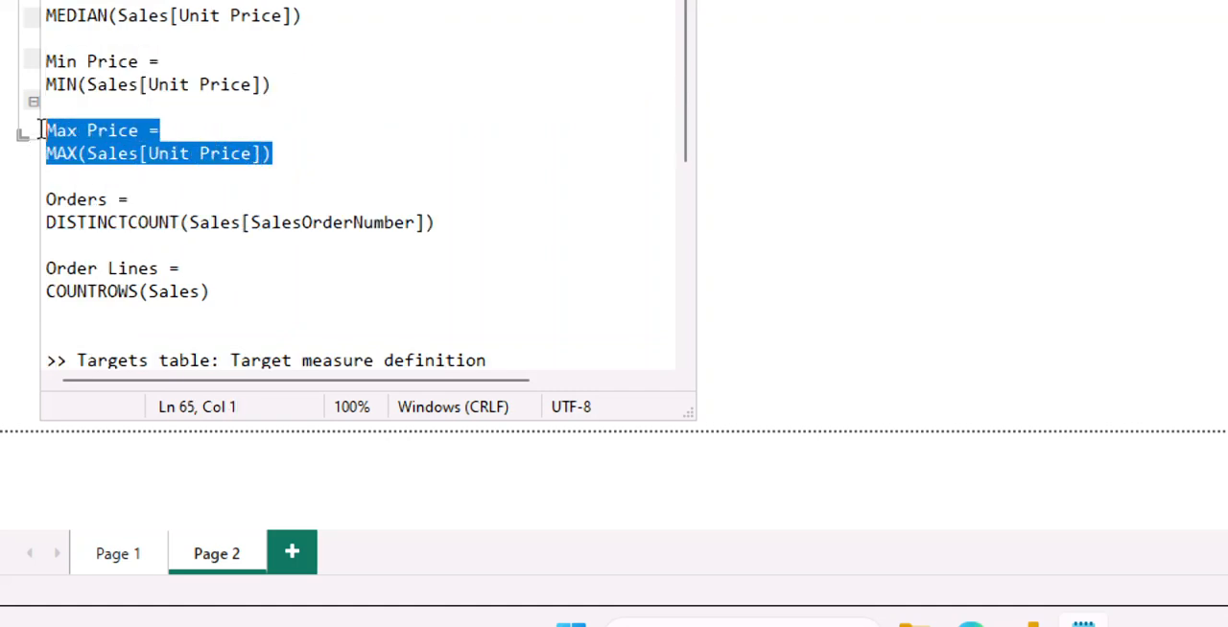
pyautogui.rightClick(73, 144)
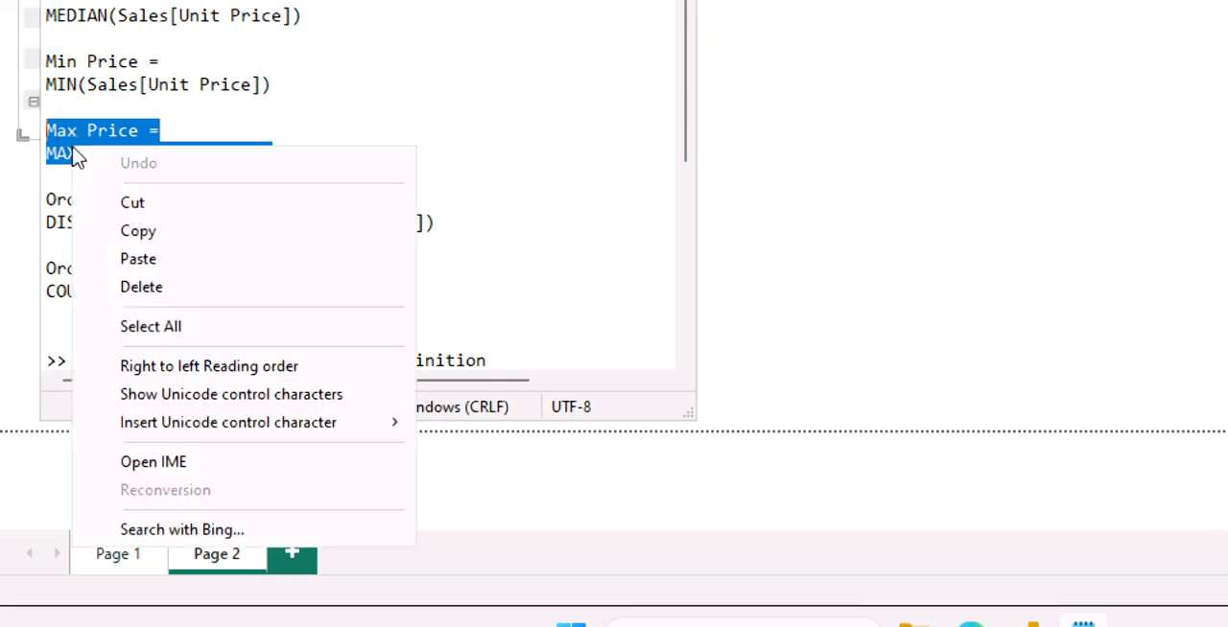
pyautogui.click(127, 236)
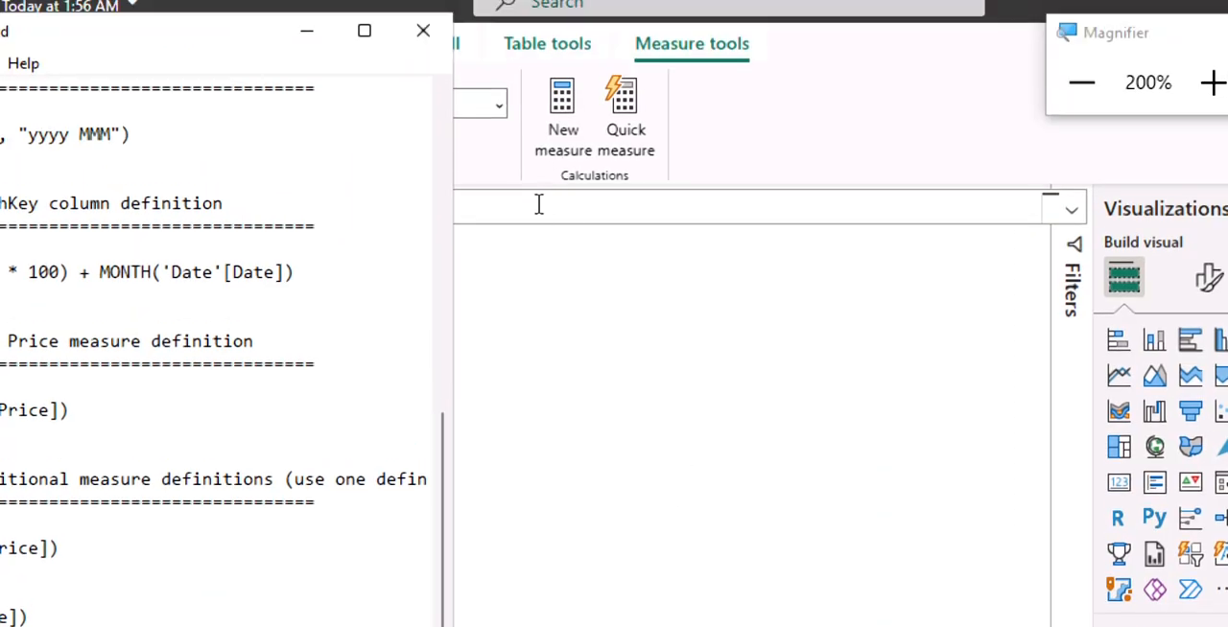
# Replace the new measure's default formula with the copied definition Max Price = MAX(Sales[Unit Price]) and commit it.
pyautogui.click(539, 205)
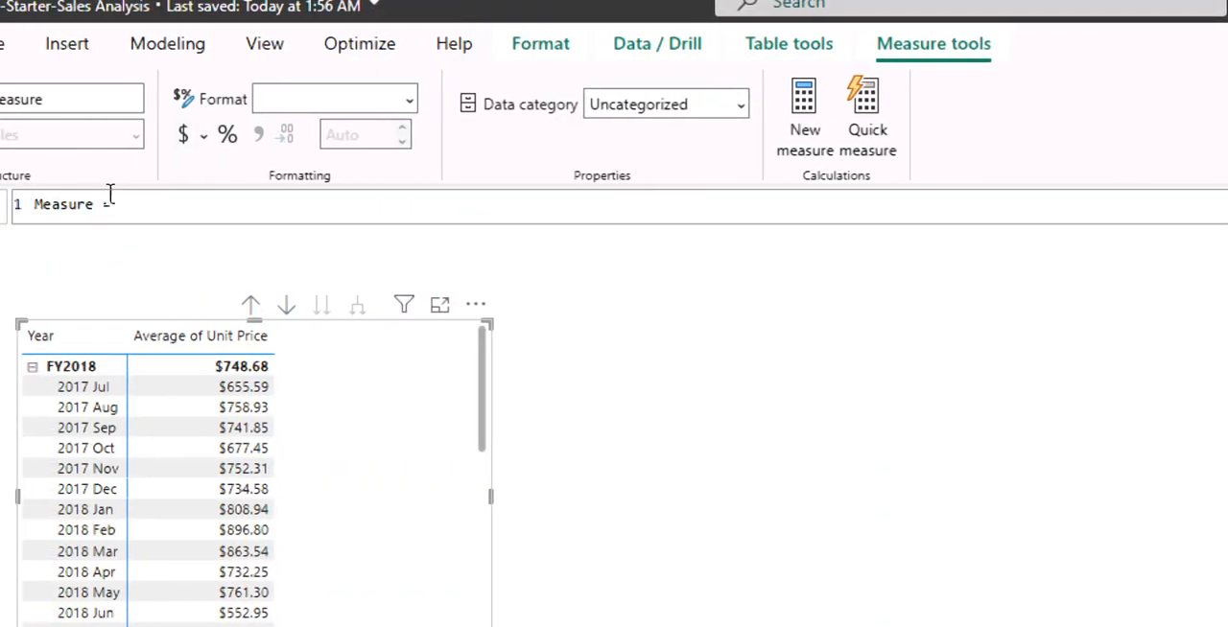
pyautogui.press('BackSpace')
pyautogui.press('BackSpace')
pyautogui.press('BackSpace')
pyautogui.press('BackSpace')
pyautogui.press('BackSpace')
pyautogui.press('BackSpace')
pyautogui.press('BackSpace')
pyautogui.press('BackSpace')
pyautogui.press('BackSpace')
pyautogui.press('BackSpace')
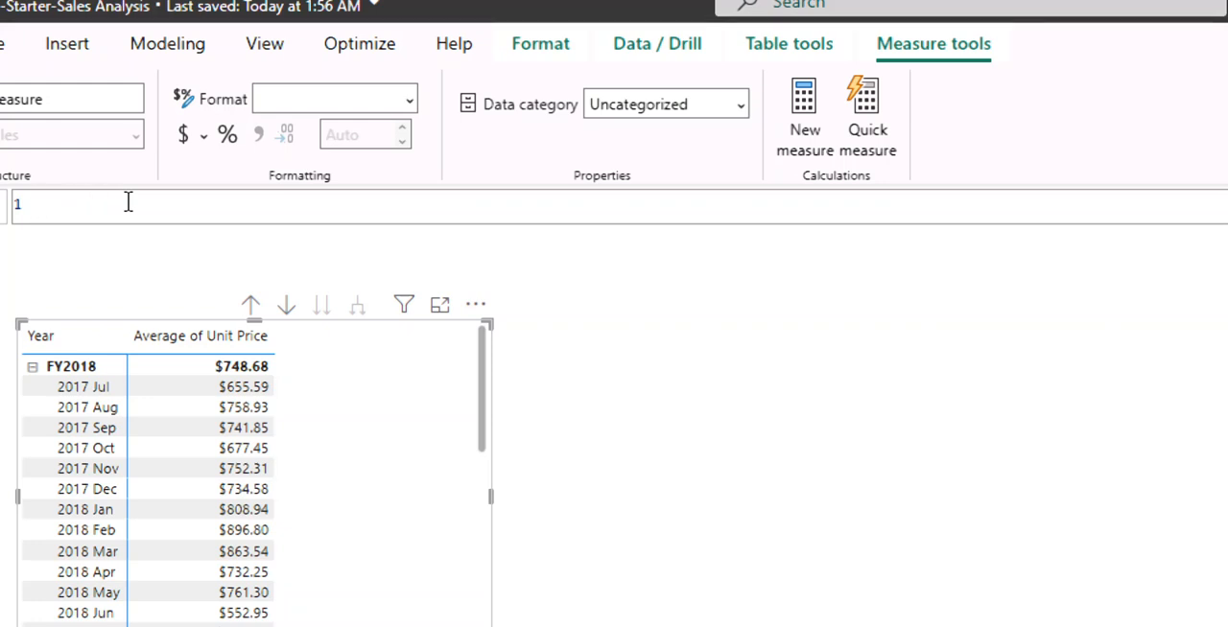
pyautogui.hotkey('ctrl', 'v')
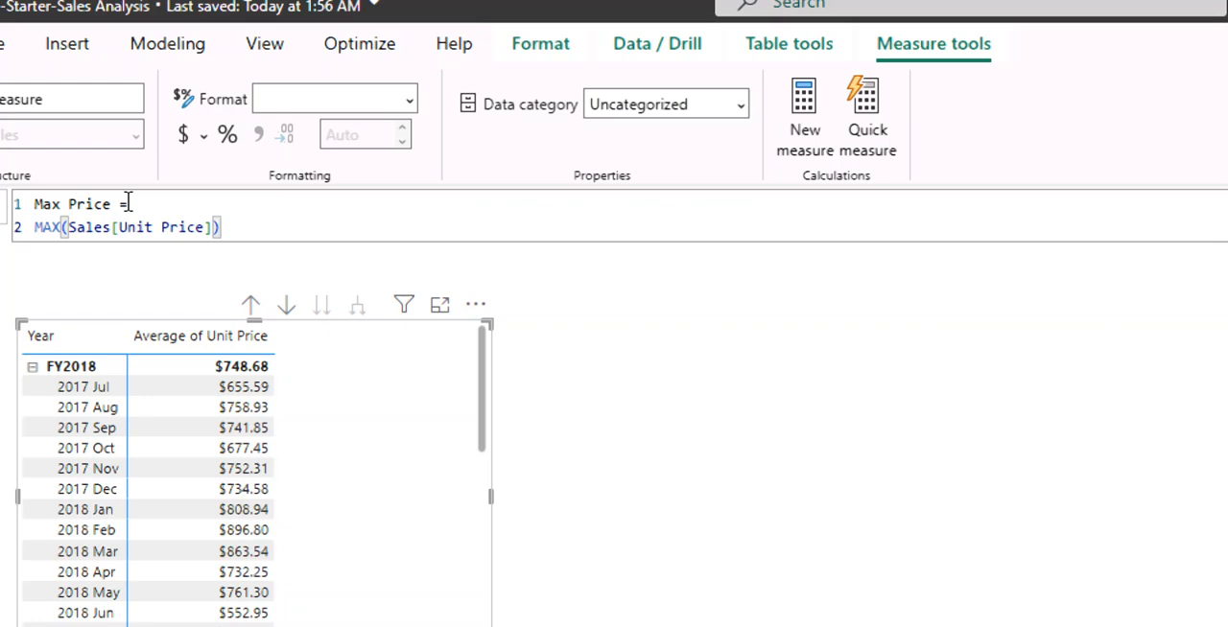
pyautogui.press('Return')
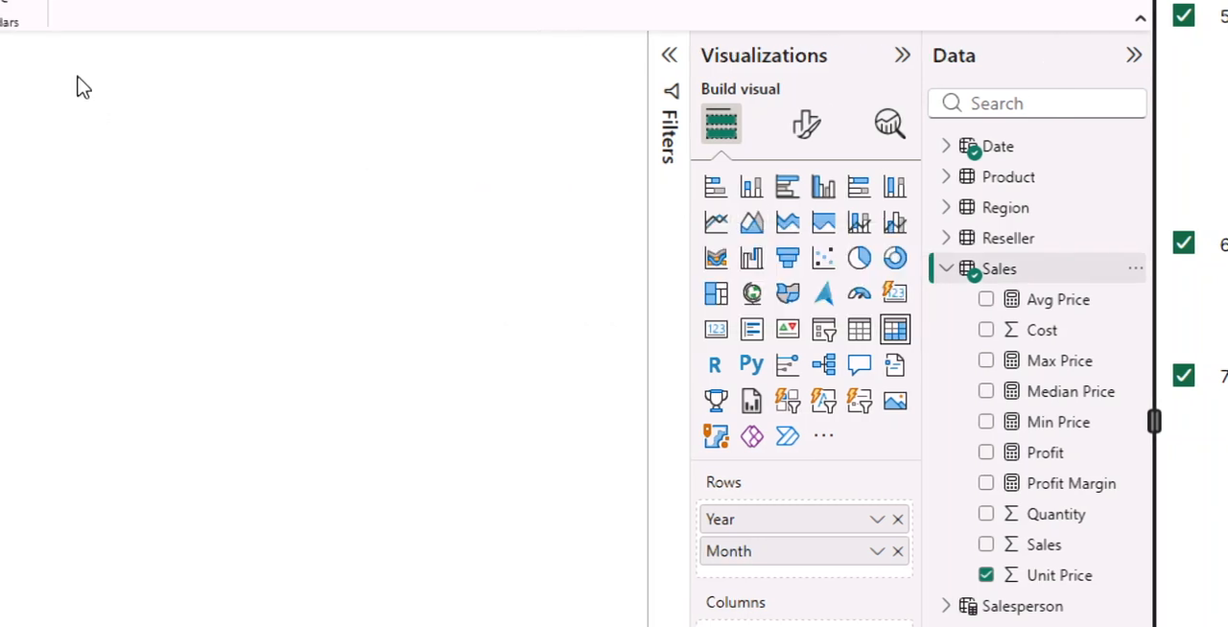
# Create another measure in the Sales table and copy the two-line Orders definition from the snippets file in Notepad.
pyautogui.click(64, 4)
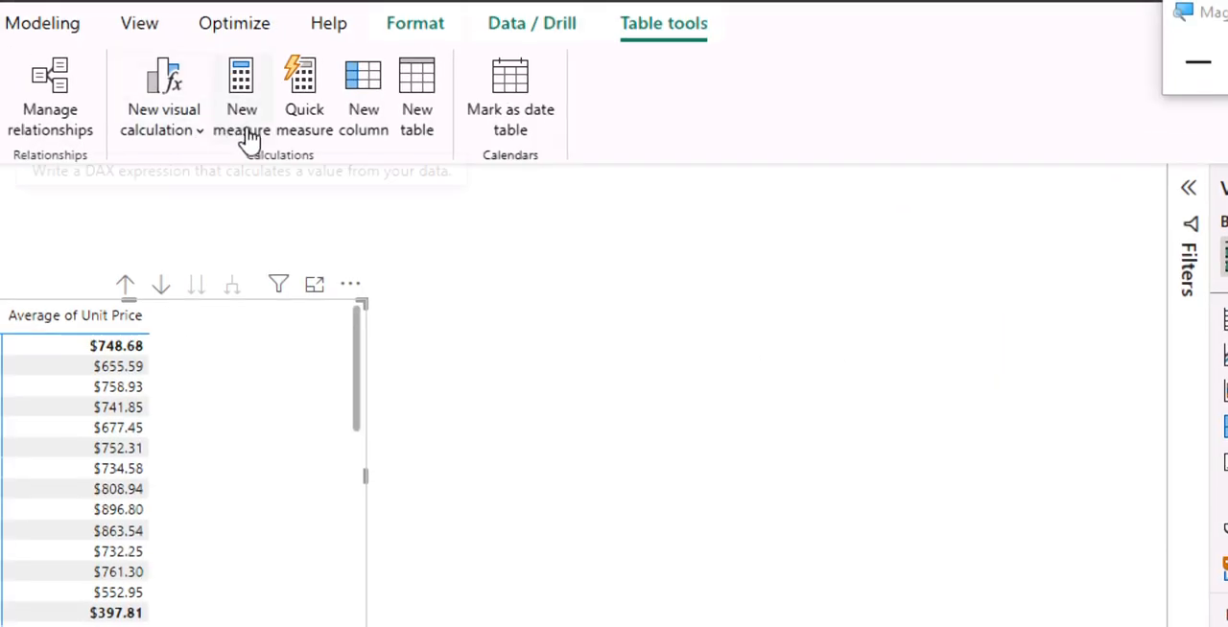
pyautogui.click(246, 132)
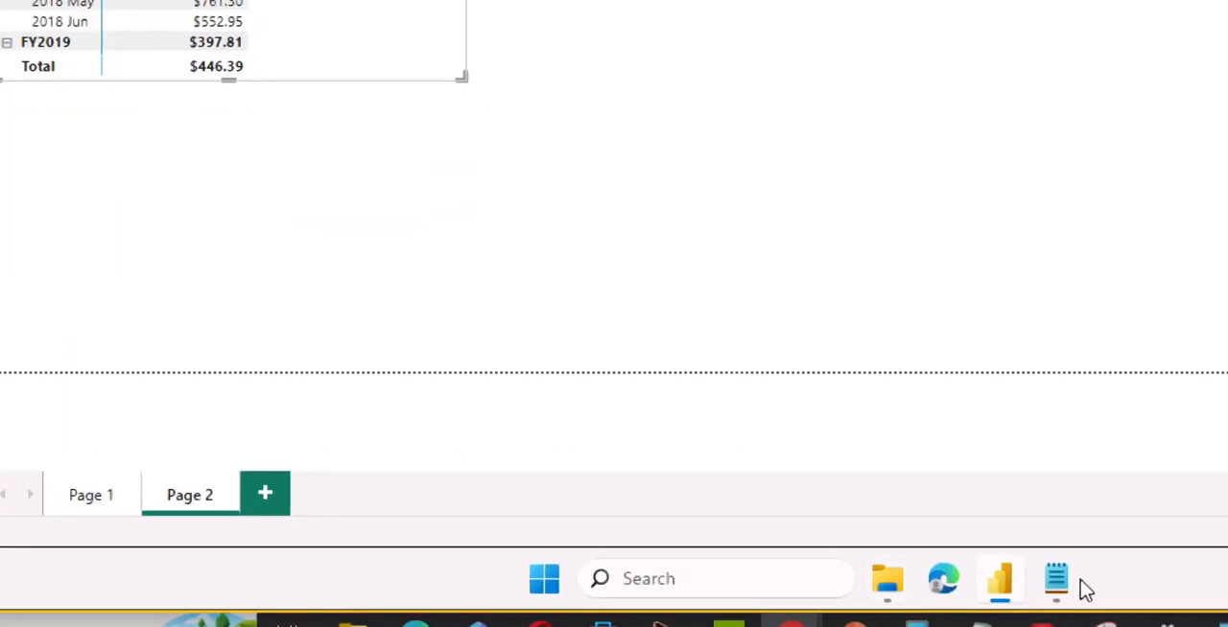
pyautogui.click(1057, 579)
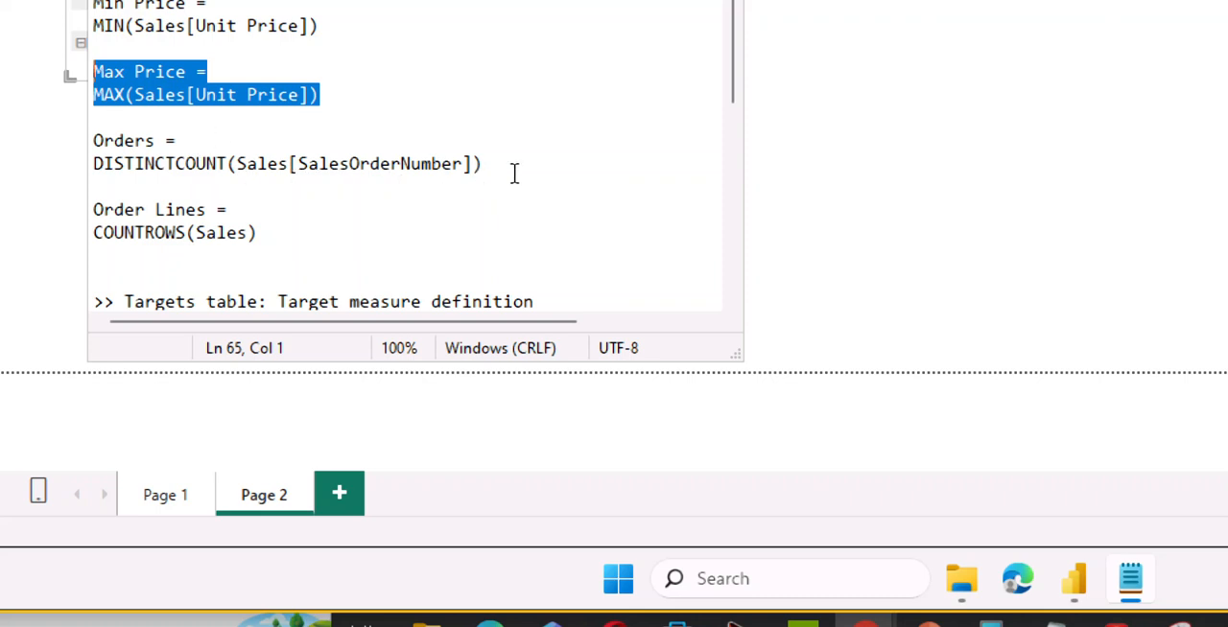
pyautogui.moveTo(494, 169); pyautogui.dragTo(92, 149)
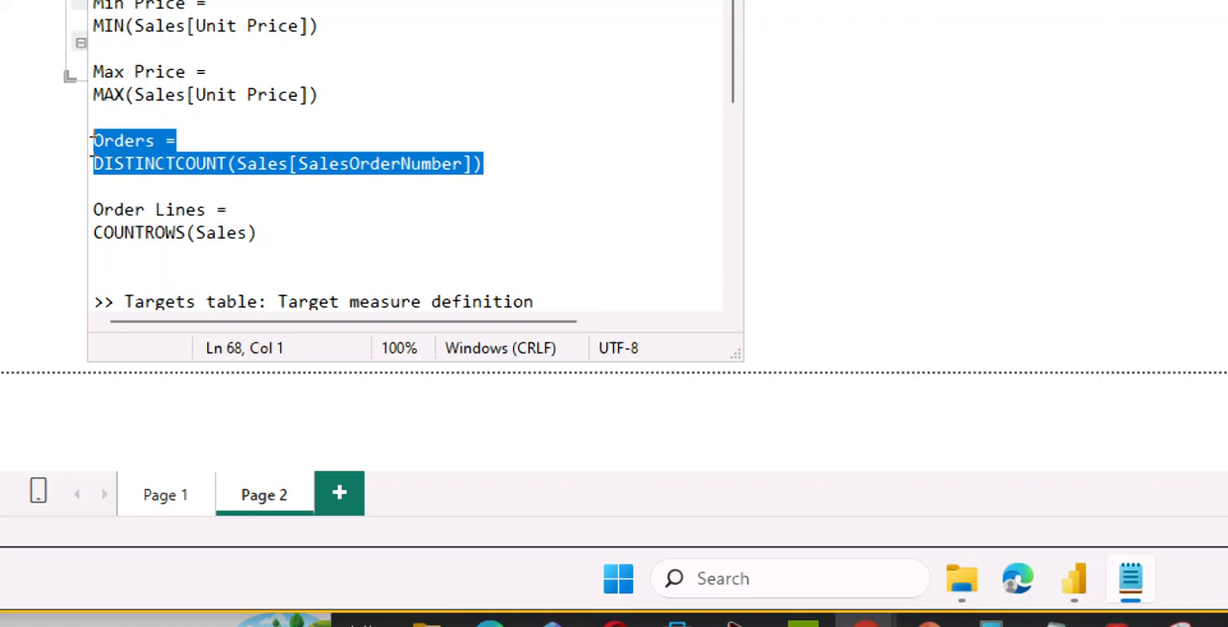
pyautogui.rightClick(164, 151)
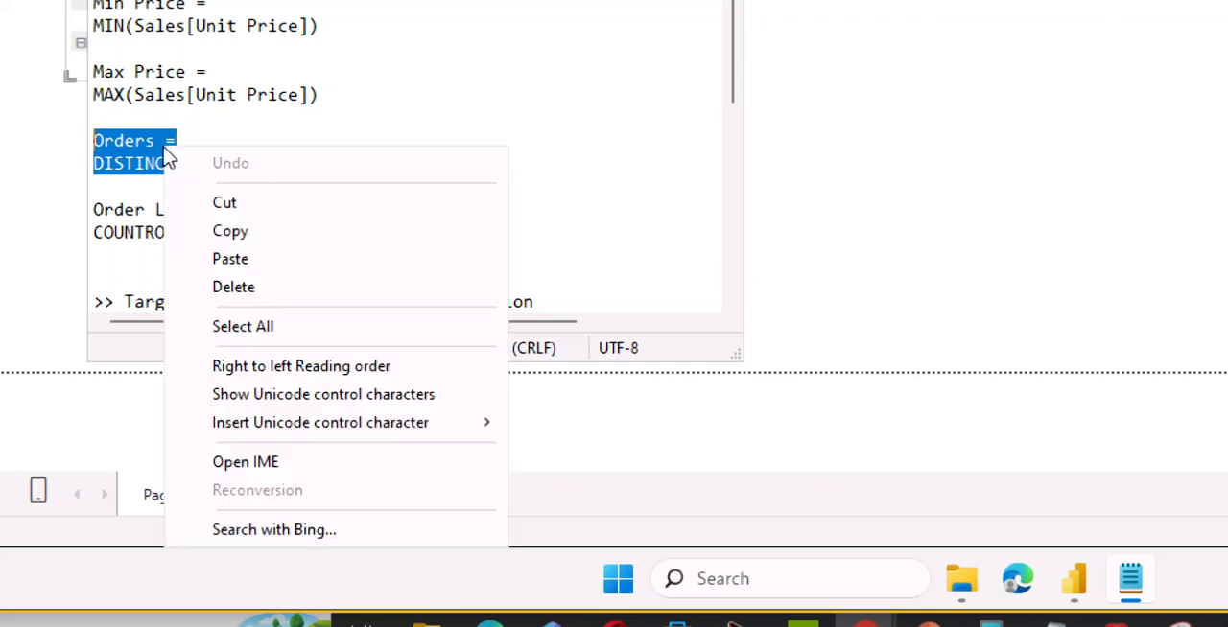
pyautogui.click(229, 230)
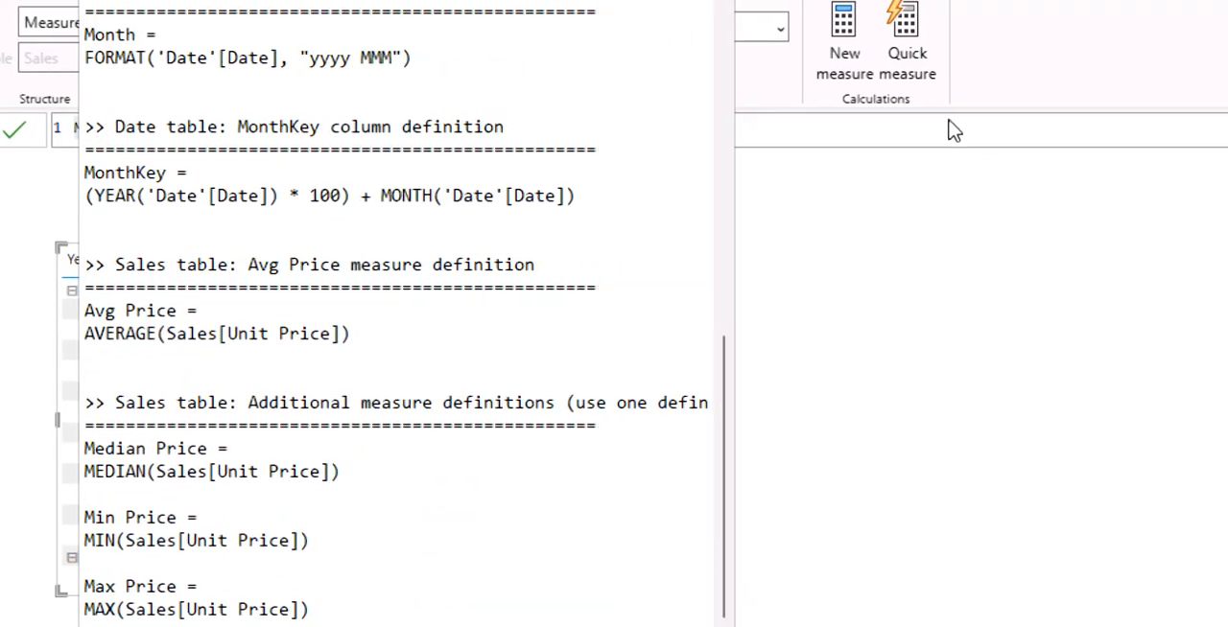
# Switch back to Power BI Desktop and commit the new measure's formula as Orders = DISTINCTCOUNT(Sales[SalesOrderNumber]).
pyautogui.click(947, 120)
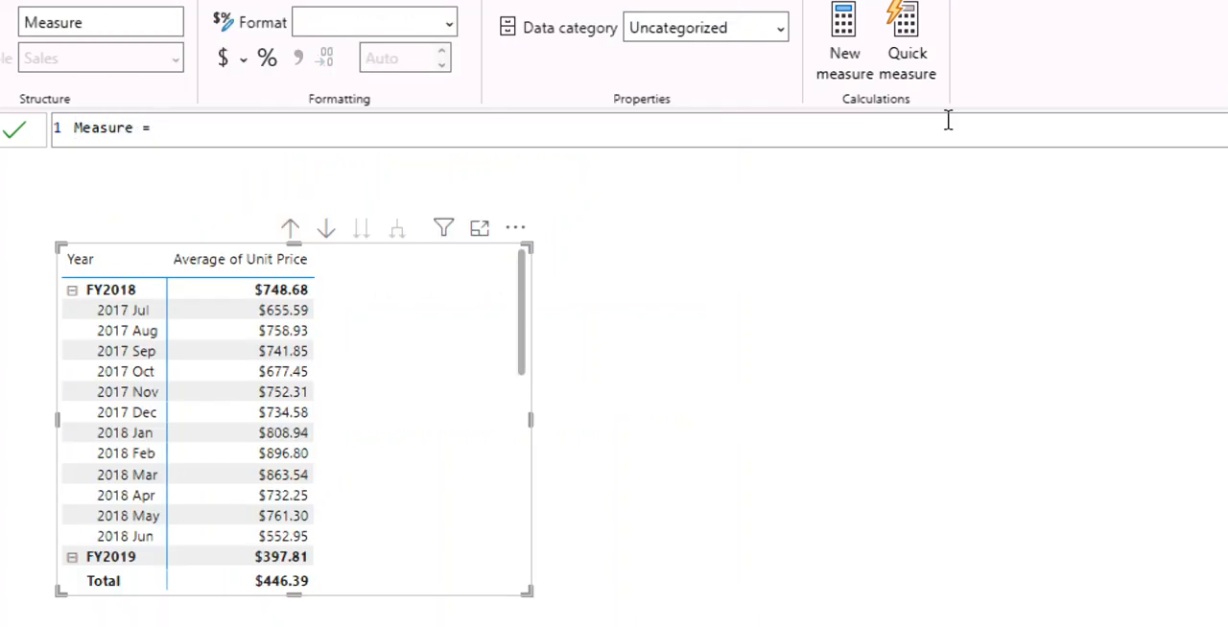
pyautogui.press('BackSpace')
pyautogui.press('BackSpace')
pyautogui.press('BackSpace')
pyautogui.press('BackSpace')
pyautogui.press('BackSpace')
pyautogui.press('BackSpace')
pyautogui.press('BackSpace')
pyautogui.press('BackSpace')
pyautogui.press('BackSpace')
pyautogui.hotkey('ctrl', 'v')
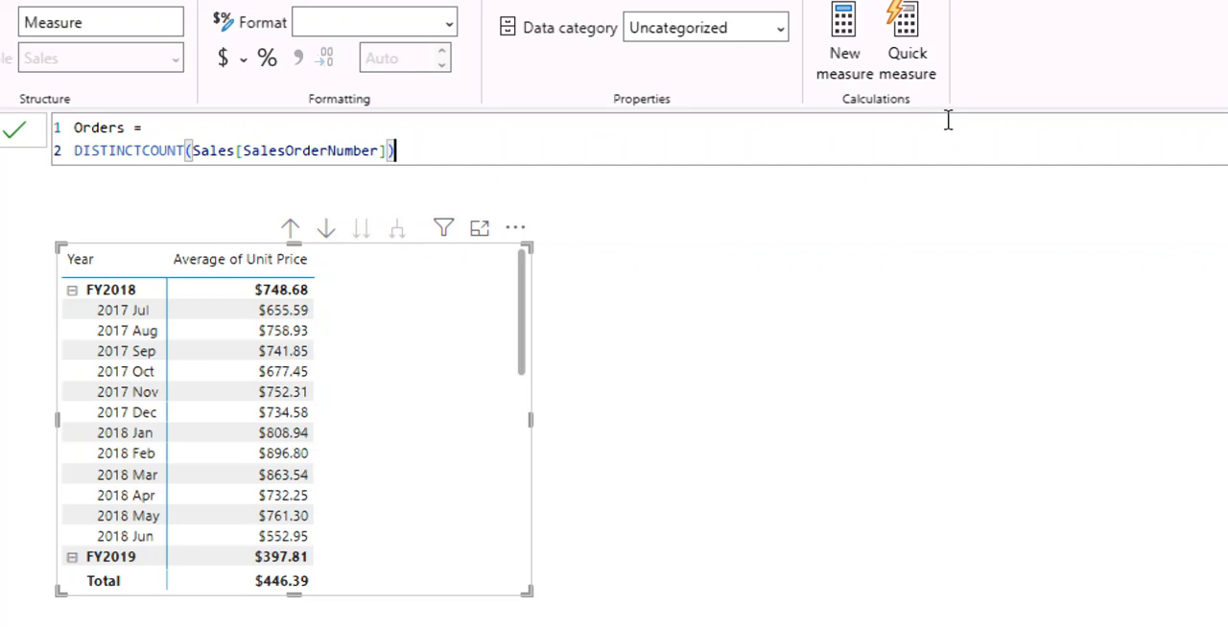
pyautogui.press('Return')
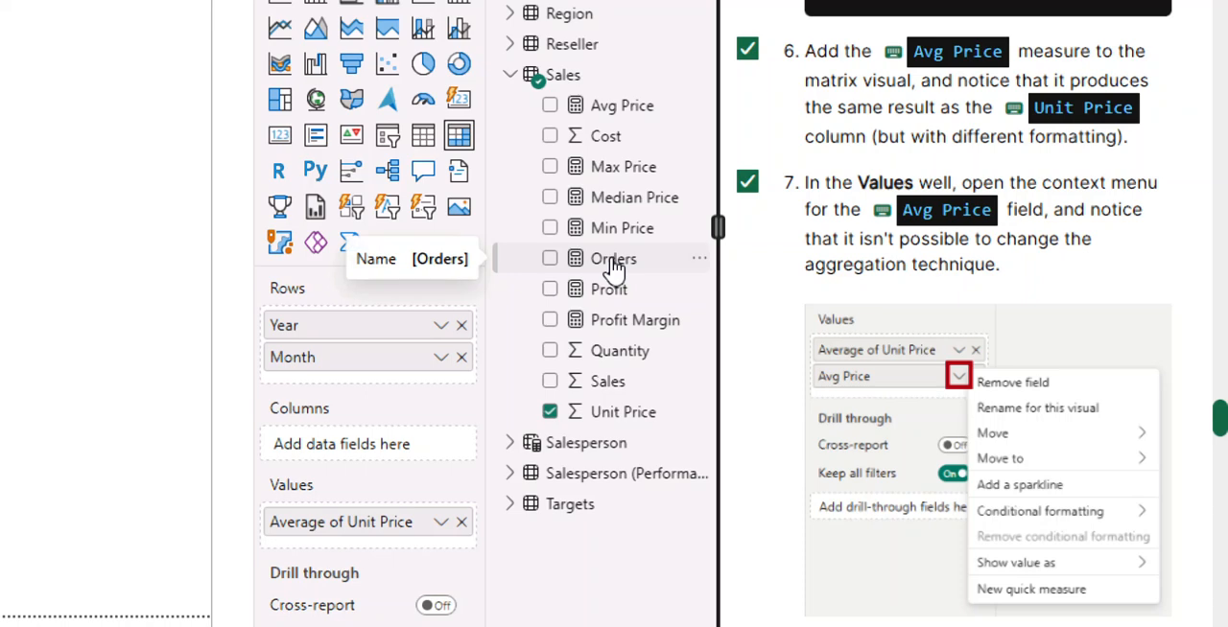
# Create one more measure in the Sales table and copy the two-line Order Lines definition from the snippets file in Notepad.
pyautogui.click(622, 264)
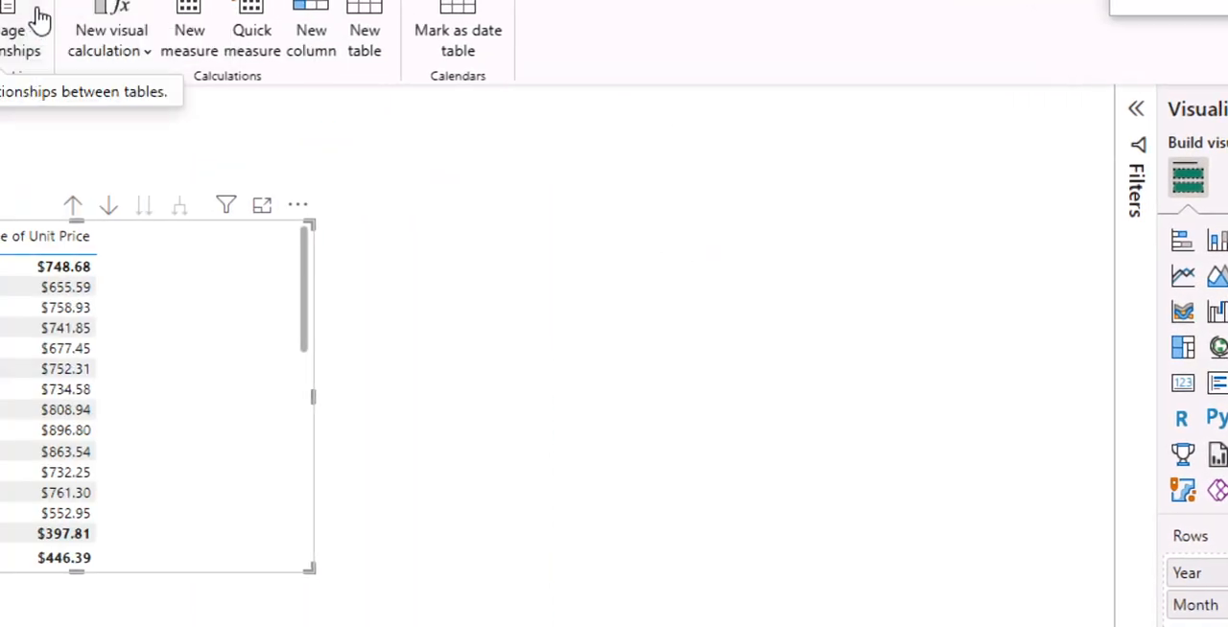
pyautogui.click(189, 30)
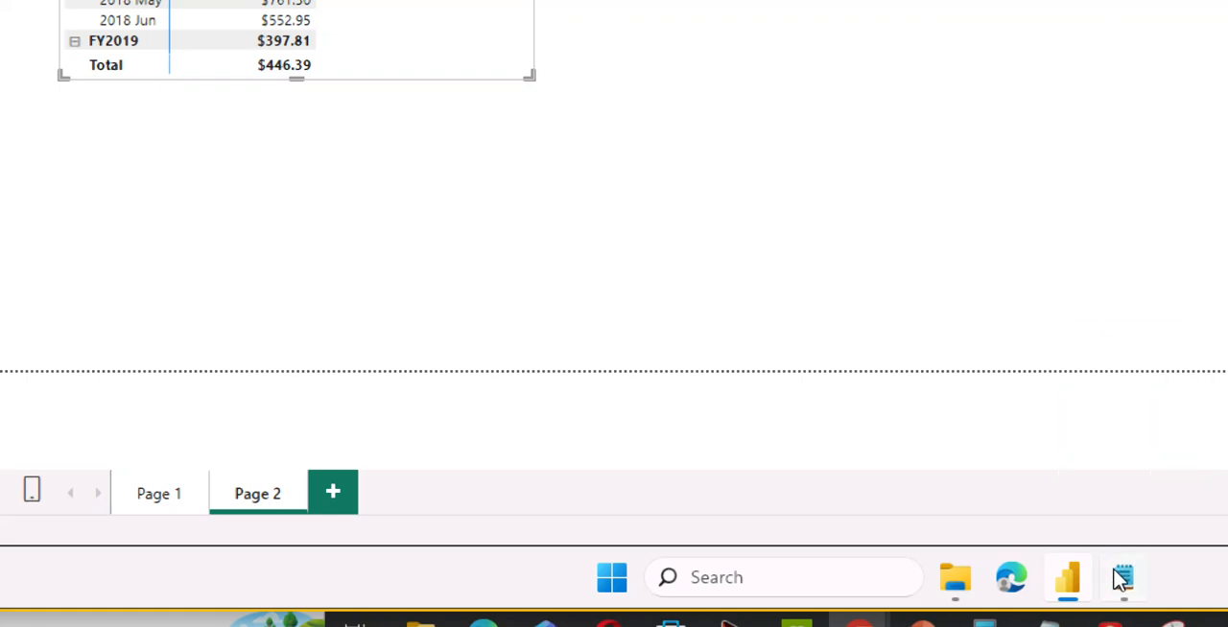
pyautogui.click(1150, 576)
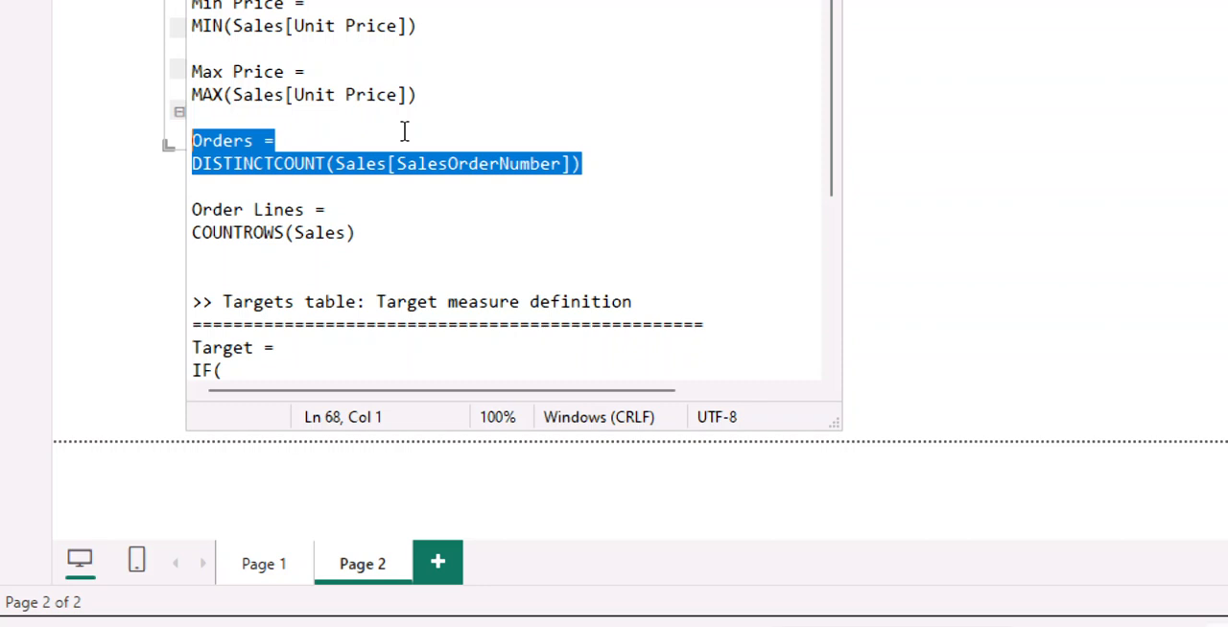
pyautogui.click(363, 250)
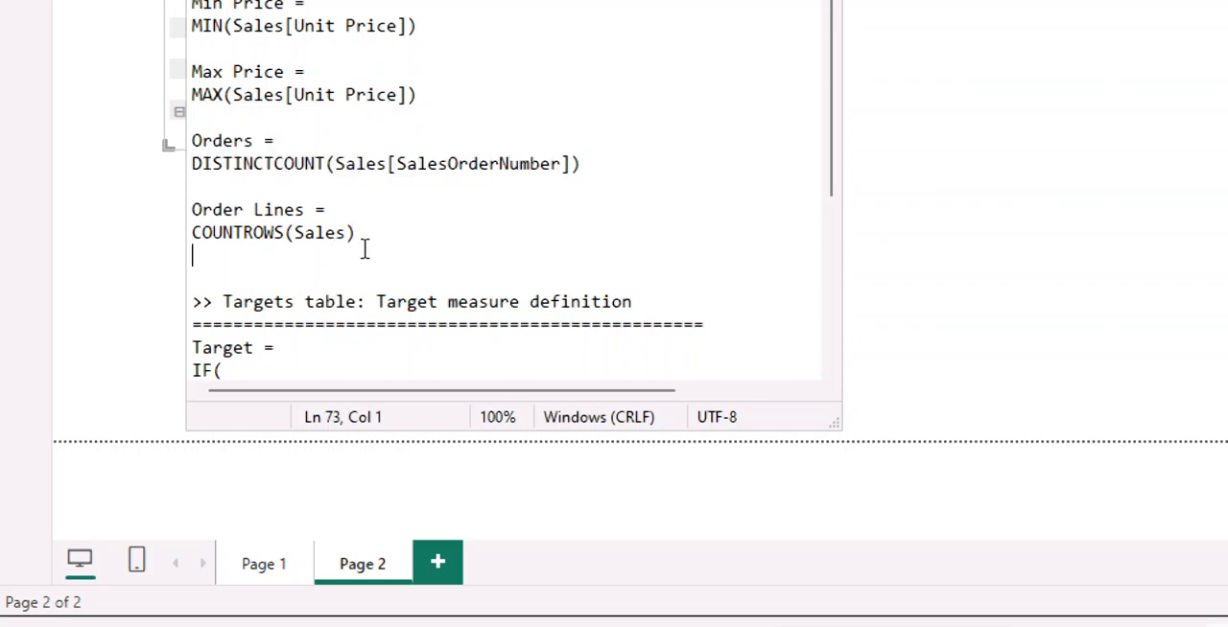
pyautogui.click(361, 233)
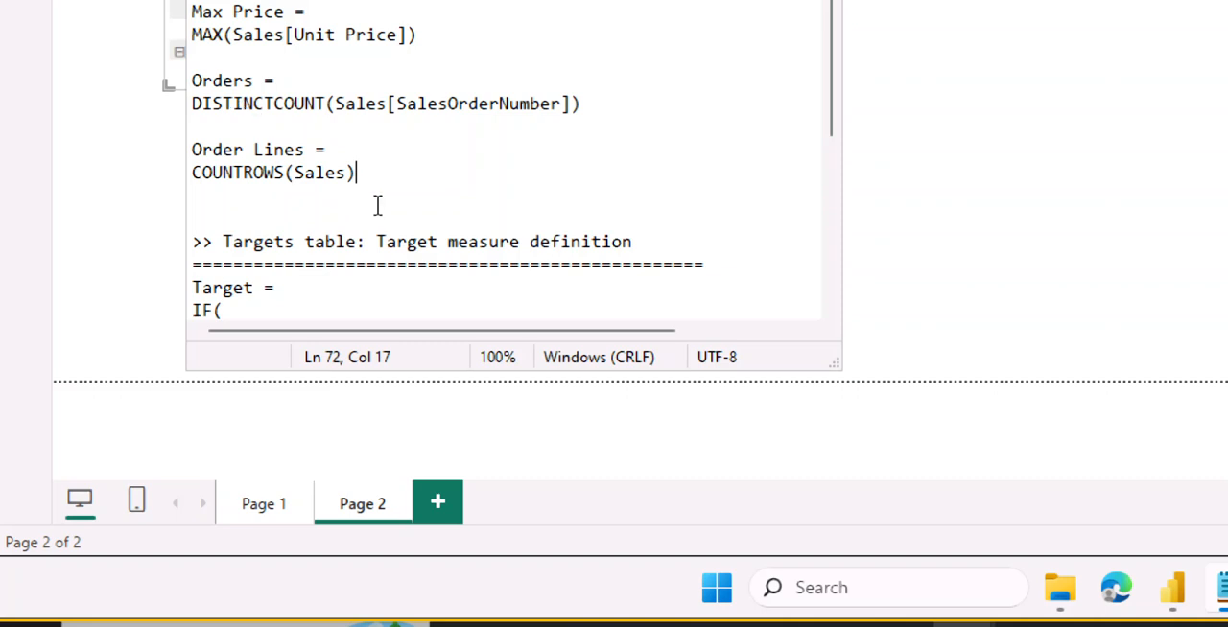
pyautogui.hotkey('shift', 'Left')
pyautogui.moveTo(278, 172); pyautogui.dragTo(190, 151)
pyautogui.rightClick(206, 152)
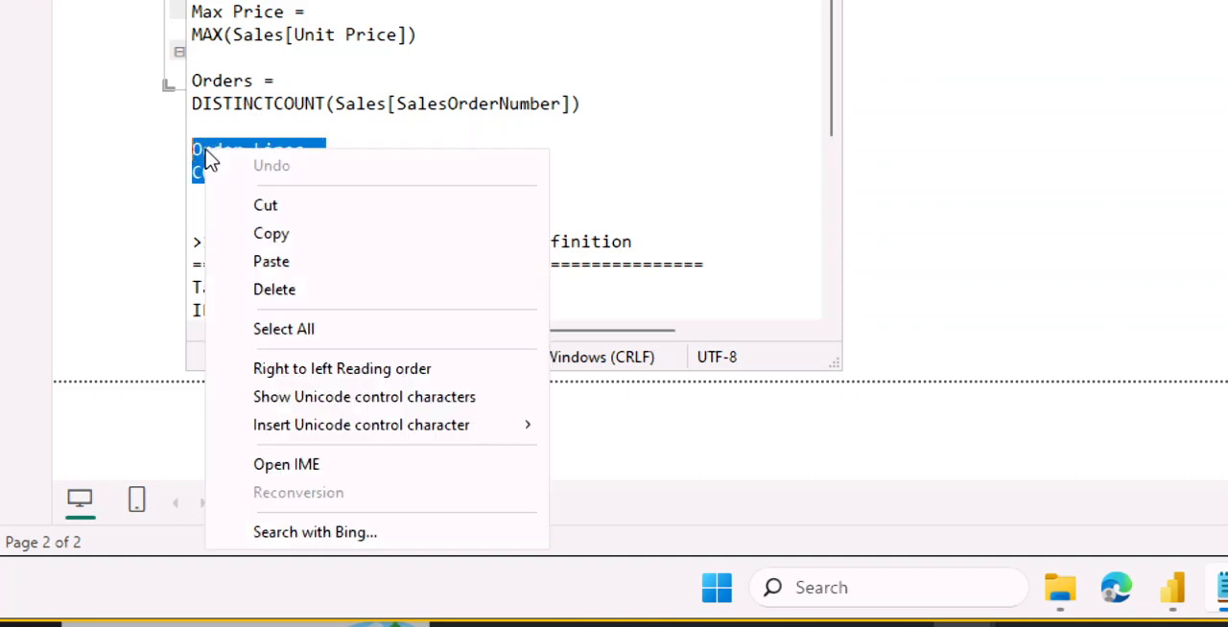
pyautogui.click(259, 236)
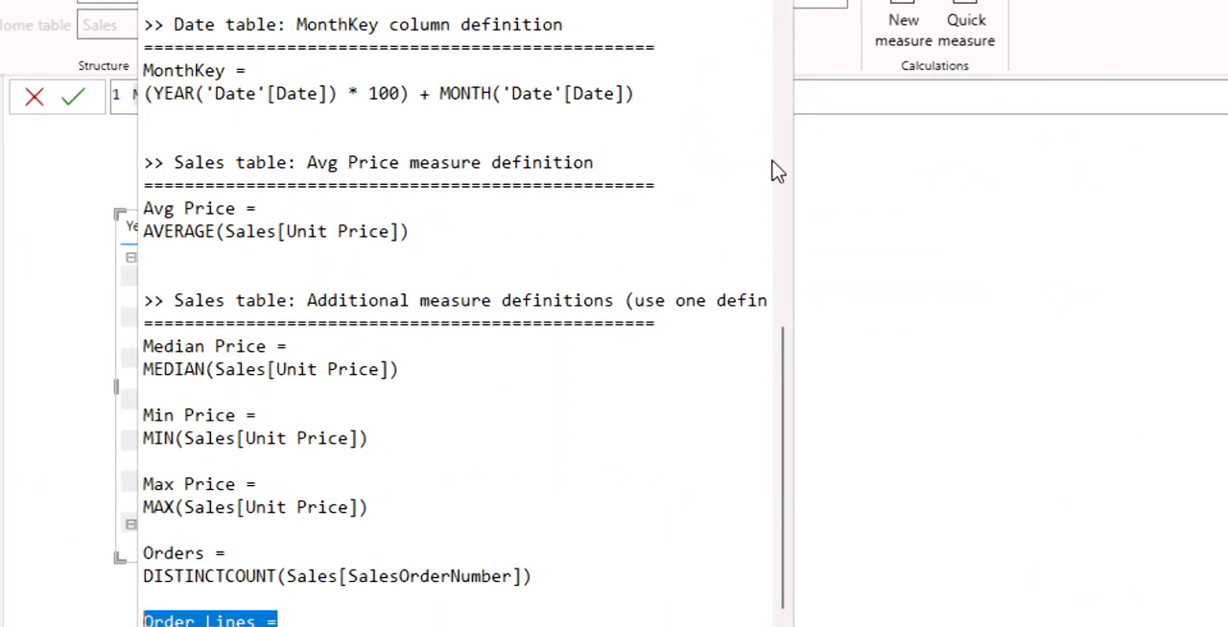
# Switch back to Power BI Desktop and commit the new measure's formula as Order Lines = COUNTROWS(Sales).
pyautogui.click(836, 96)
pyautogui.press('BackSpace')
pyautogui.press('BackSpace')
pyautogui.press('BackSpace')
pyautogui.press('BackSpace')
pyautogui.press('BackSpace')
pyautogui.press('BackSpace')
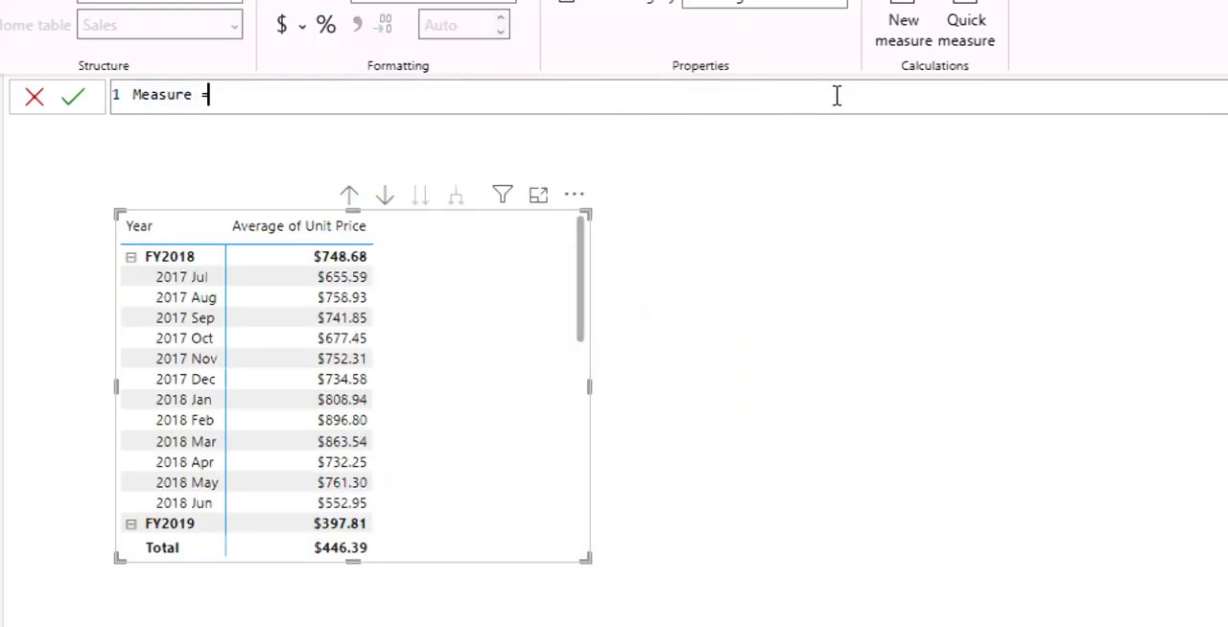
pyautogui.press('BackSpace')
pyautogui.press('BackSpace')
pyautogui.press('BackSpace')
pyautogui.press('BackSpace')
pyautogui.hotkey('ctrl', 'v')
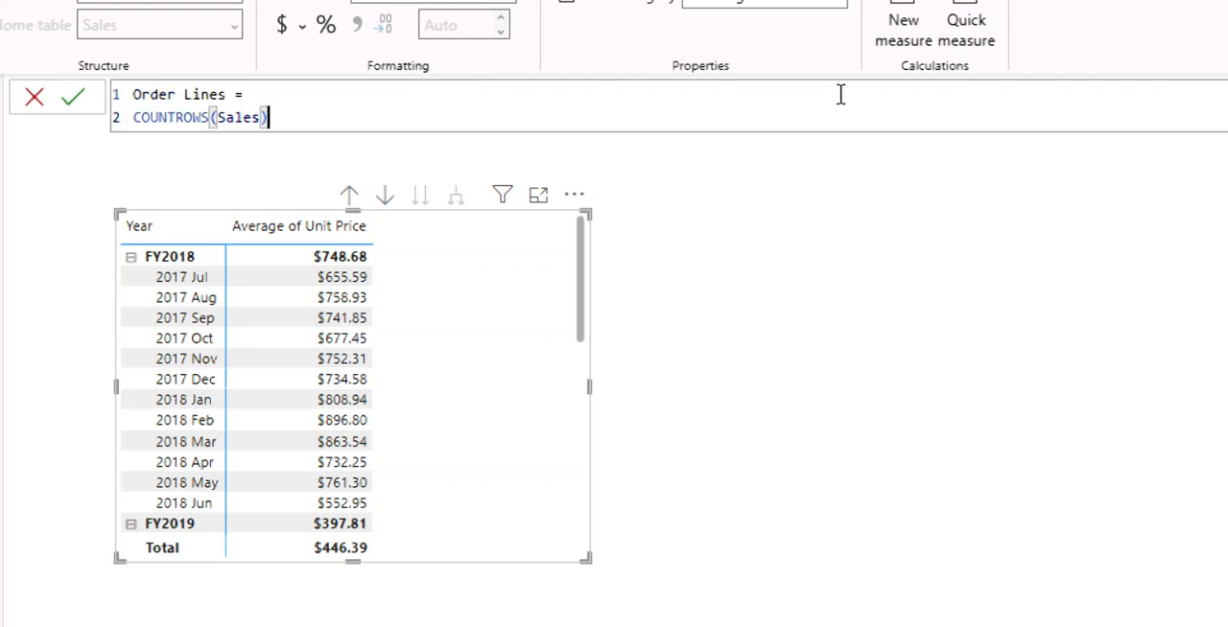
pyautogui.press('Return')
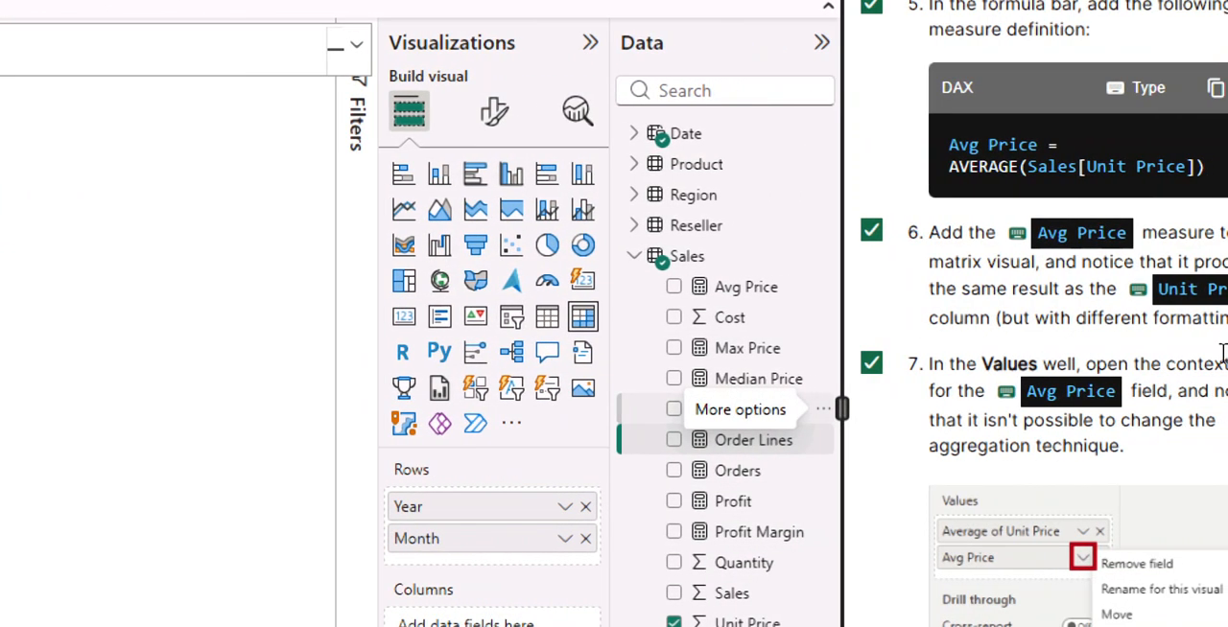
# Mark instruction 8, creating the five Sales measures from the snippets file, as completed in the lab guide.
pyautogui.scroll(-10, 1141, 316)
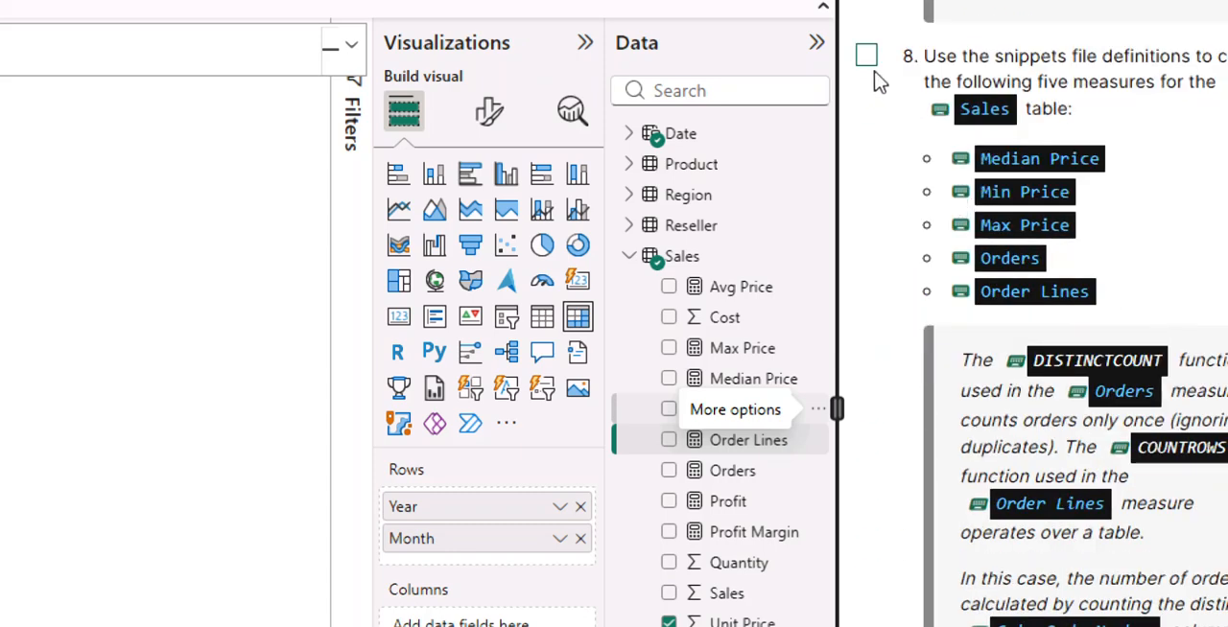
pyautogui.click(866, 56)
# Review the lab guide's upcoming instructions 9 and 10 and recheck instructions 5 to 7 about the Avg Price measure.
pyautogui.scroll(-2, 1215, 293)
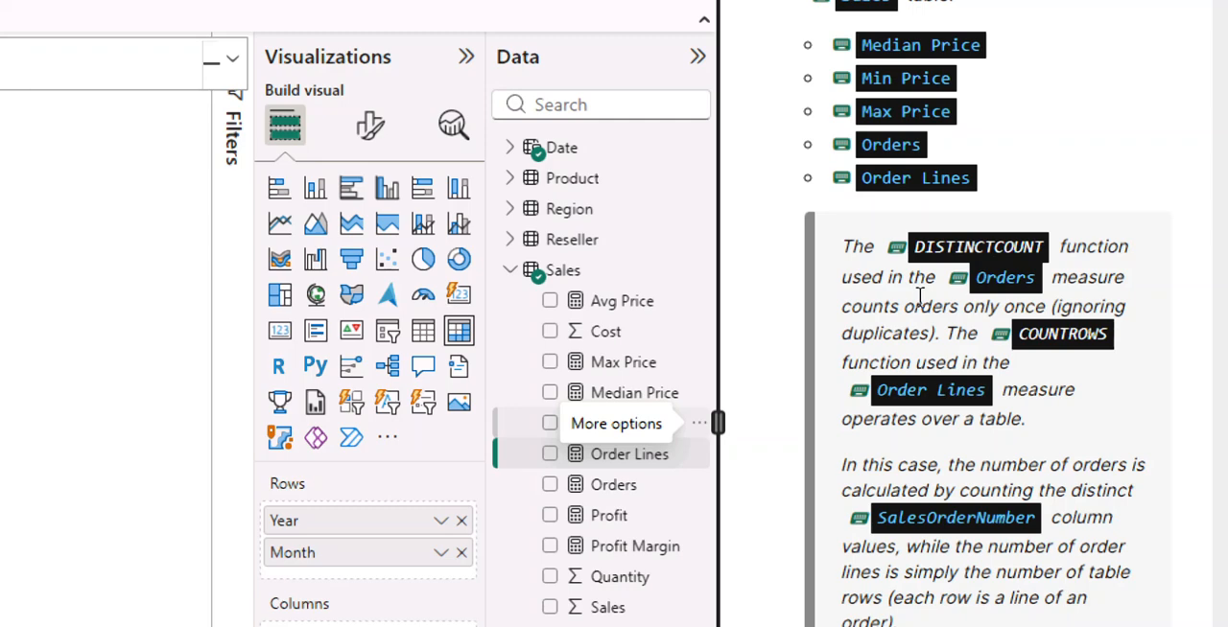
pyautogui.scroll(-5, 960, 403)
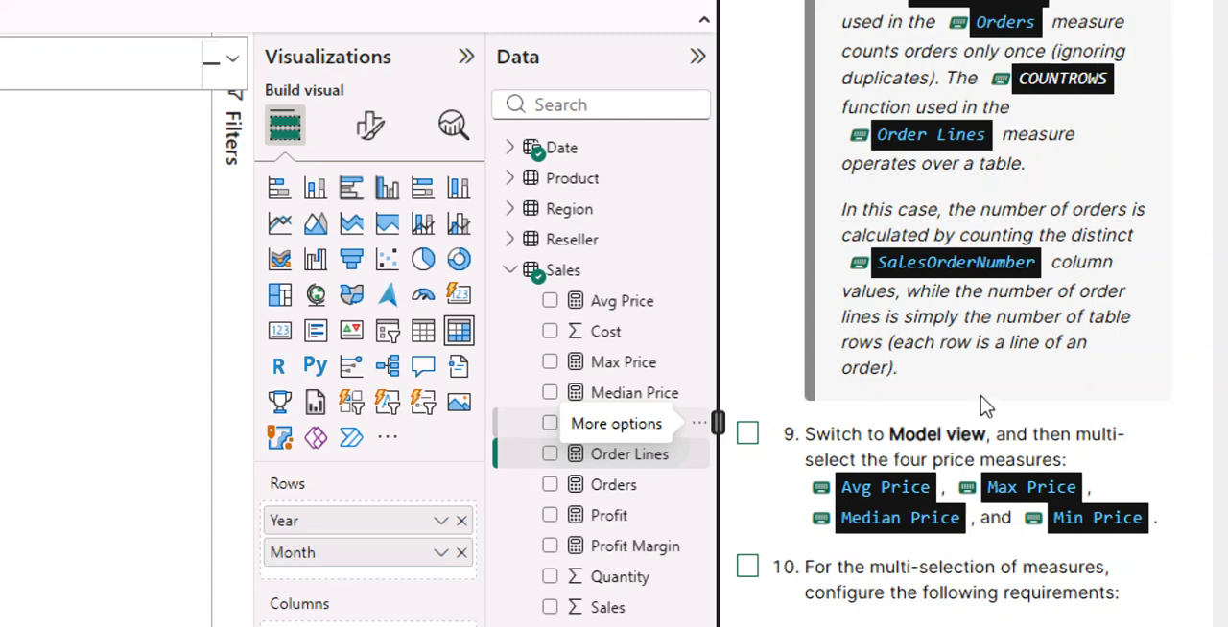
pyautogui.scroll(-2, 978, 383)
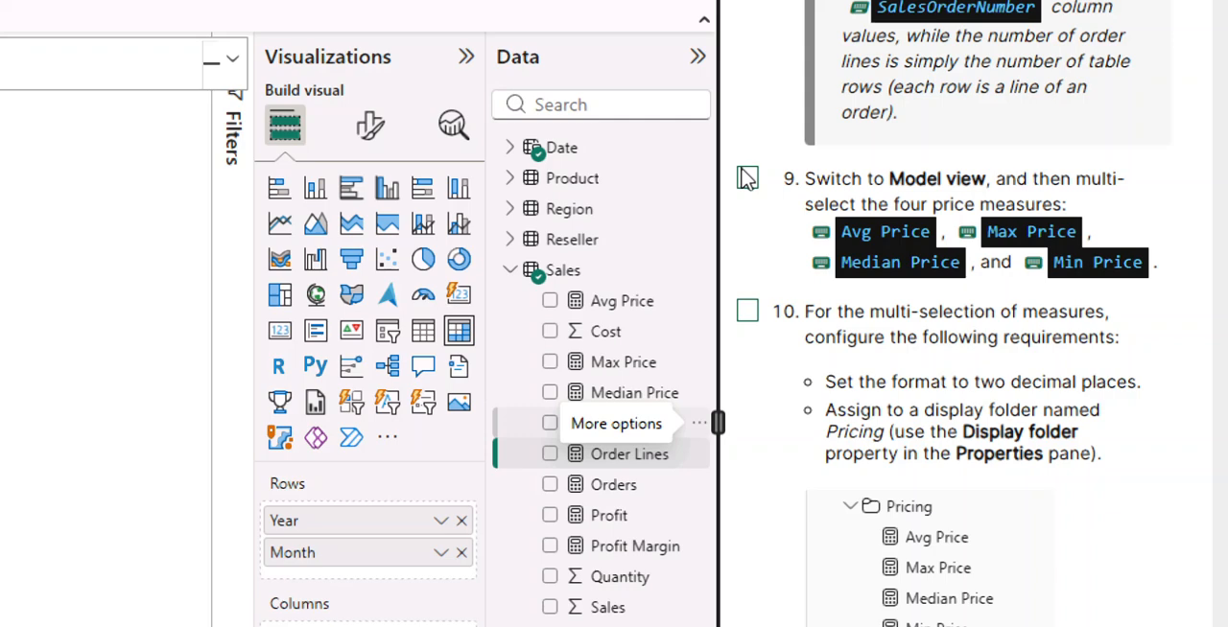
pyautogui.scroll(5, 908, 226)
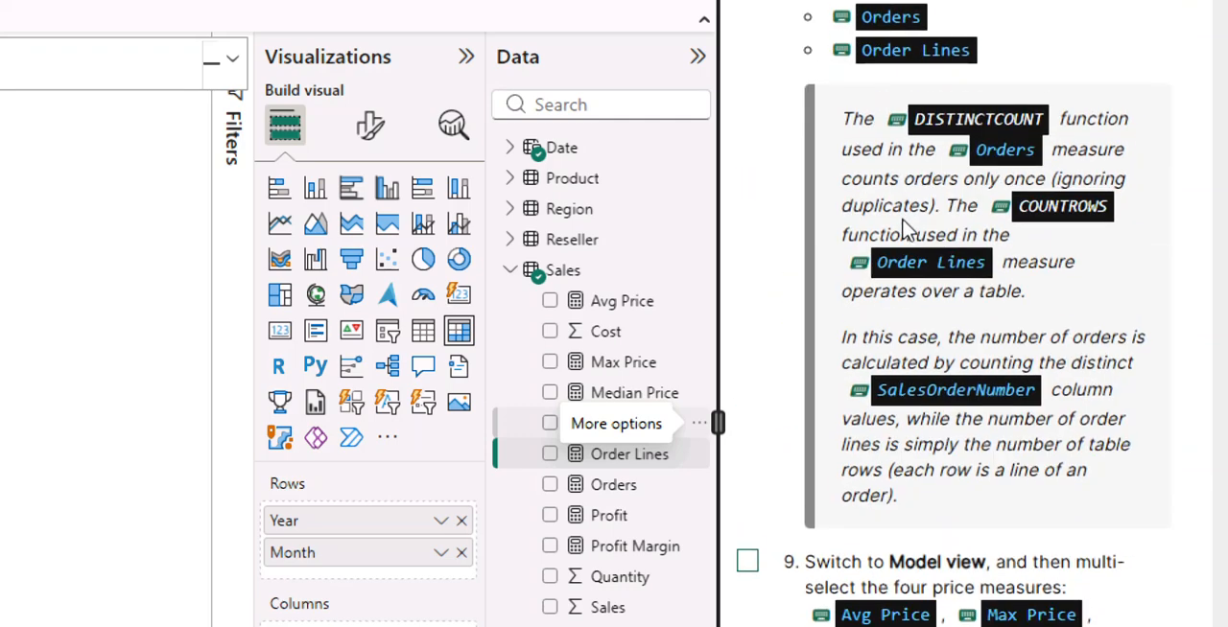
pyautogui.scroll(-2, 907, 227)
pyautogui.scroll(10, 902, 218)
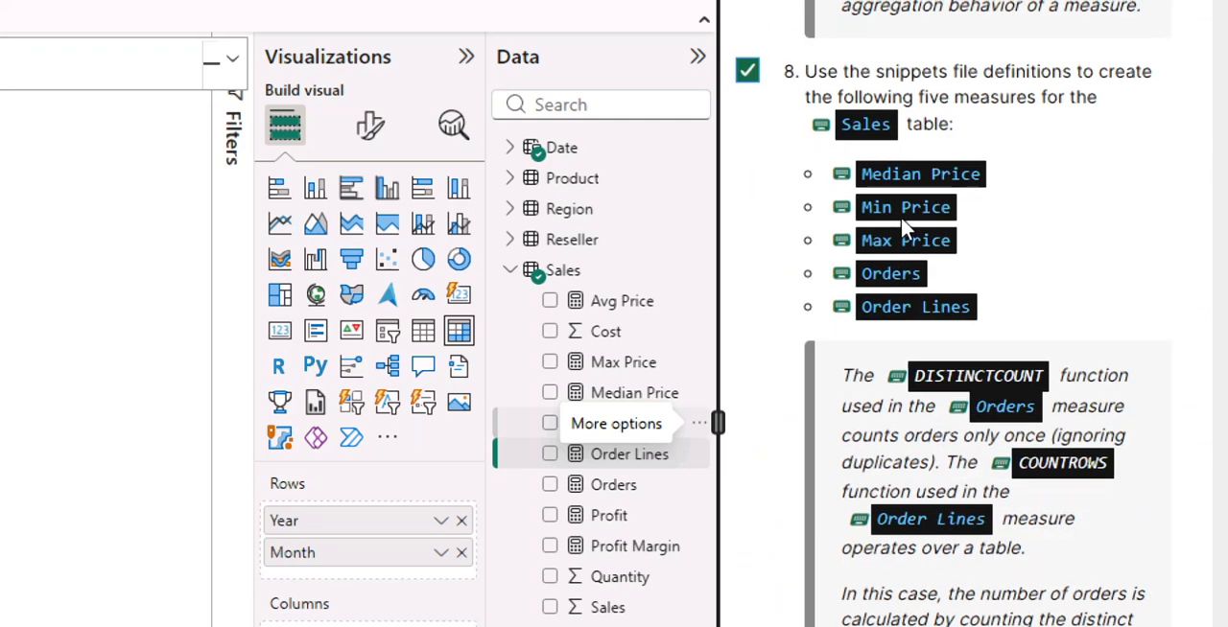
pyautogui.scroll(3, 908, 229)
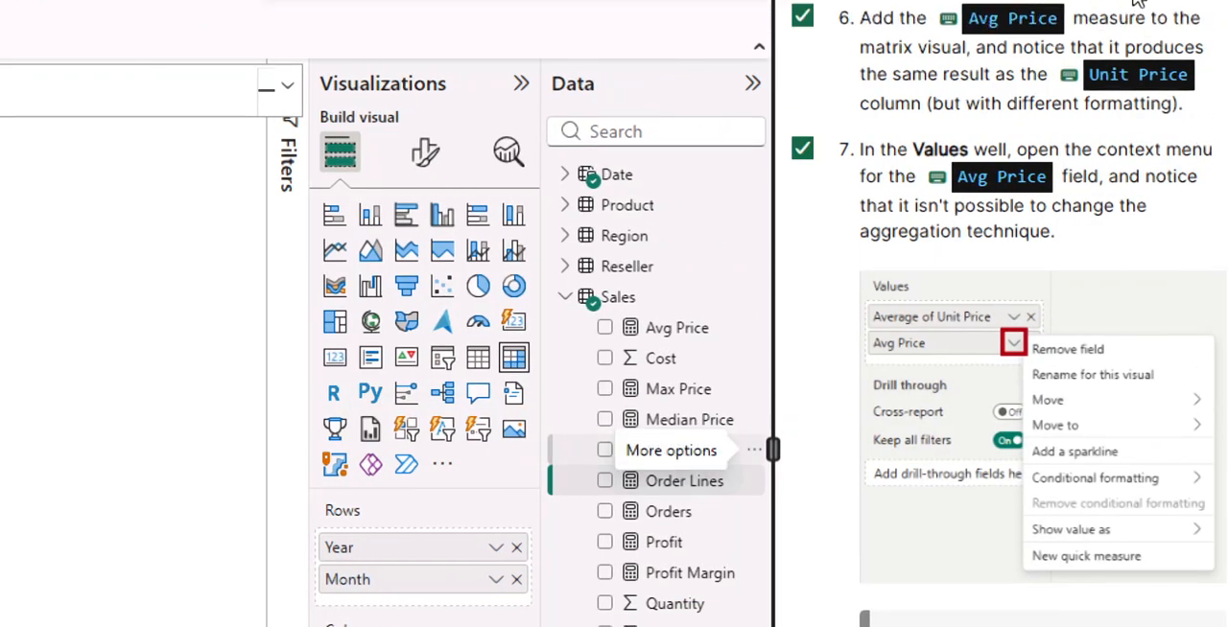
pyautogui.scroll(3, 1002, 79)
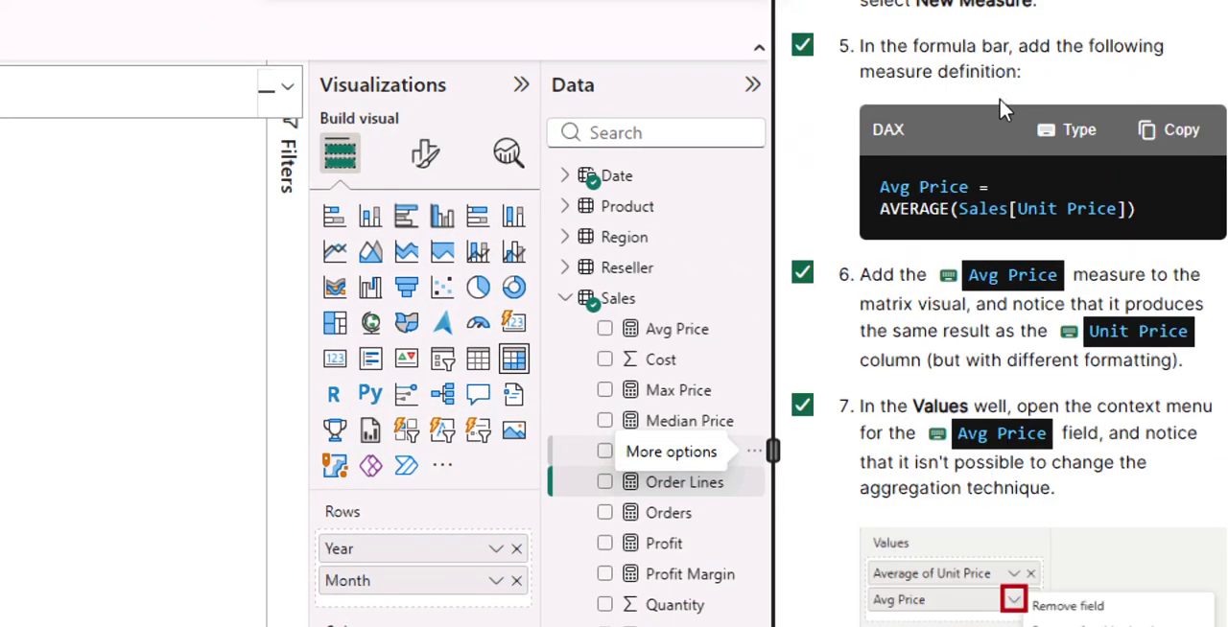
pyautogui.scroll(-1, 1023, 226)
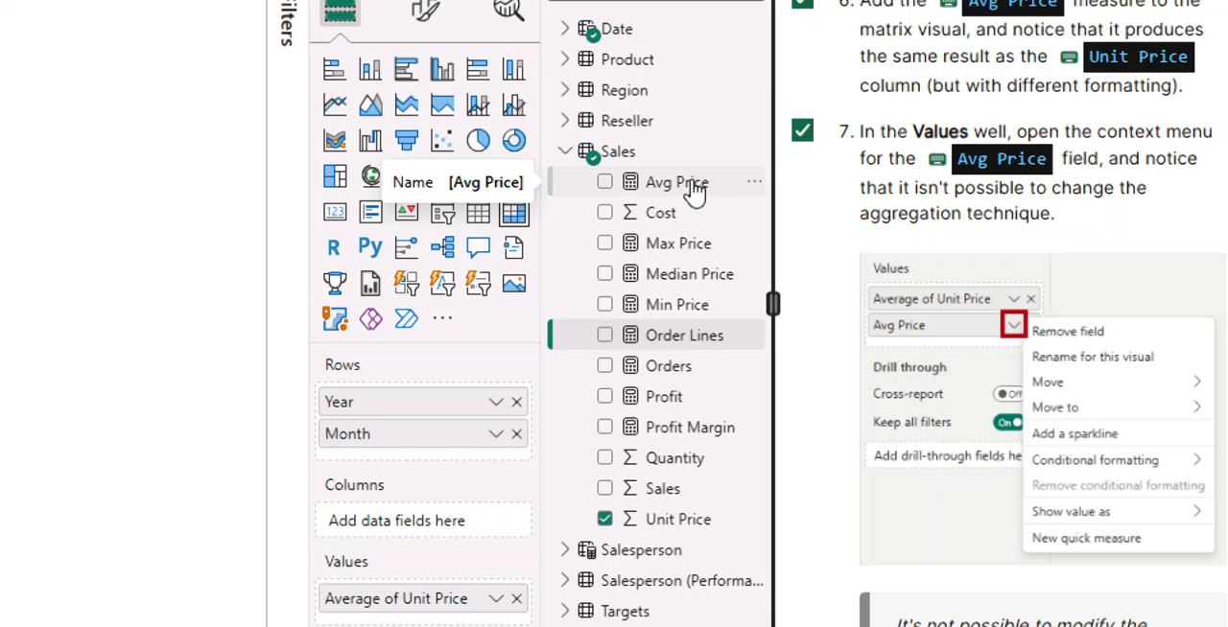
# Add the Avg Price measure to the matrix values and compare its field options with those of Average of Unit Price.
pyautogui.moveTo(685, 192); pyautogui.dragTo(45, 260)
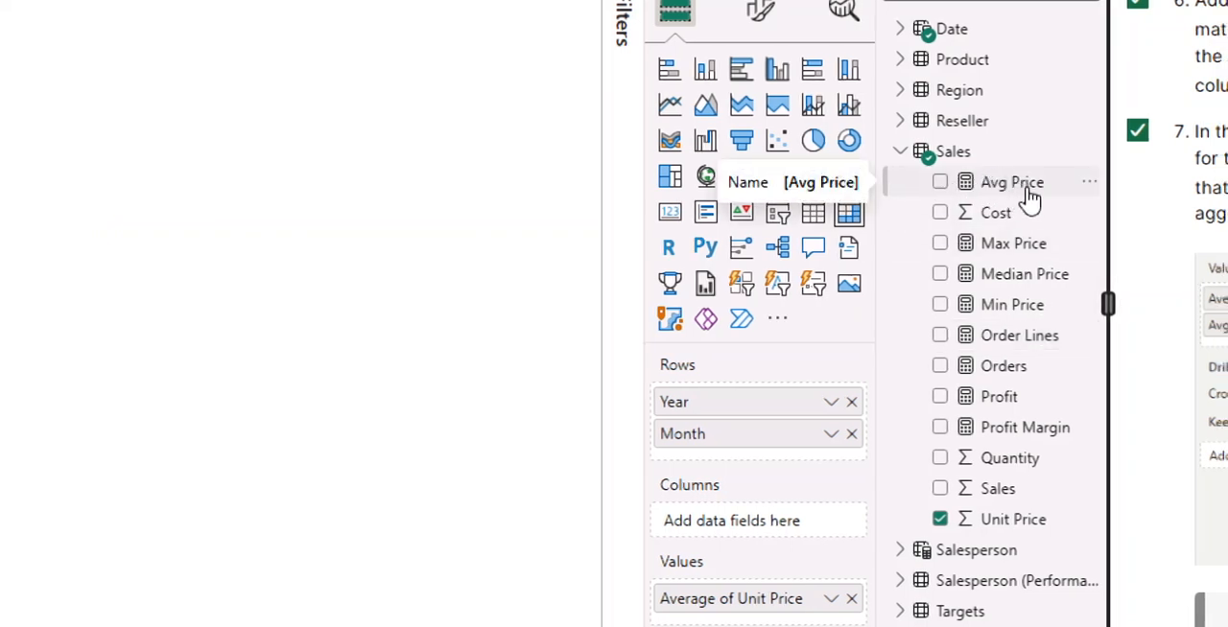
pyautogui.moveTo(1008, 197); pyautogui.dragTo(55, 239)
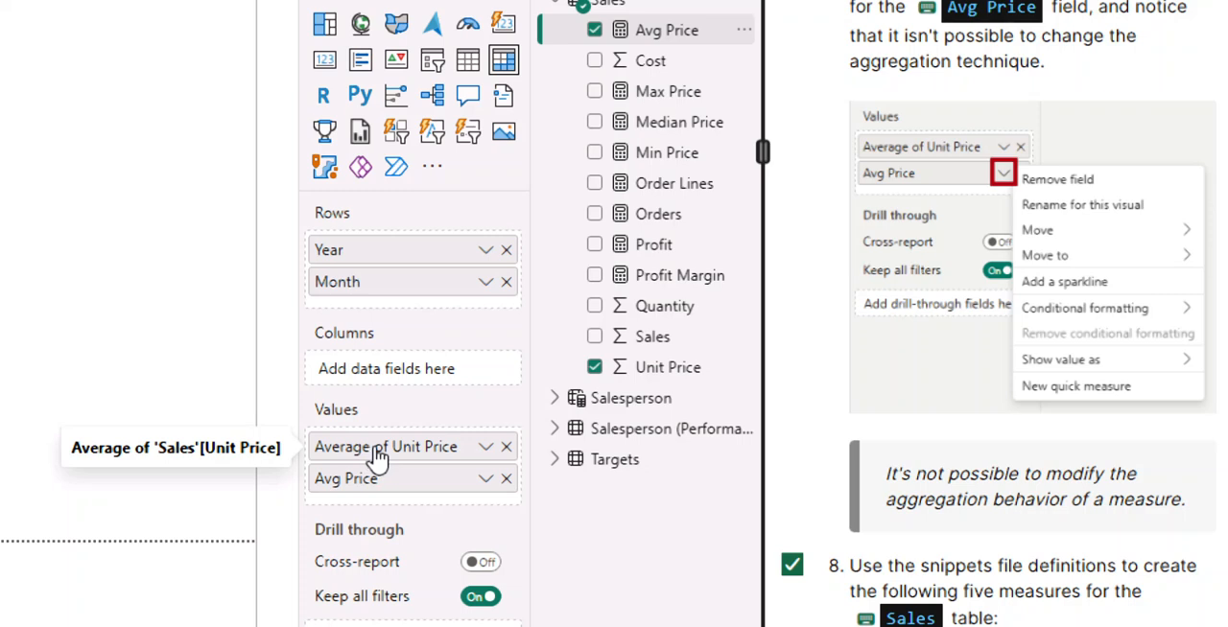
pyautogui.click(485, 480)
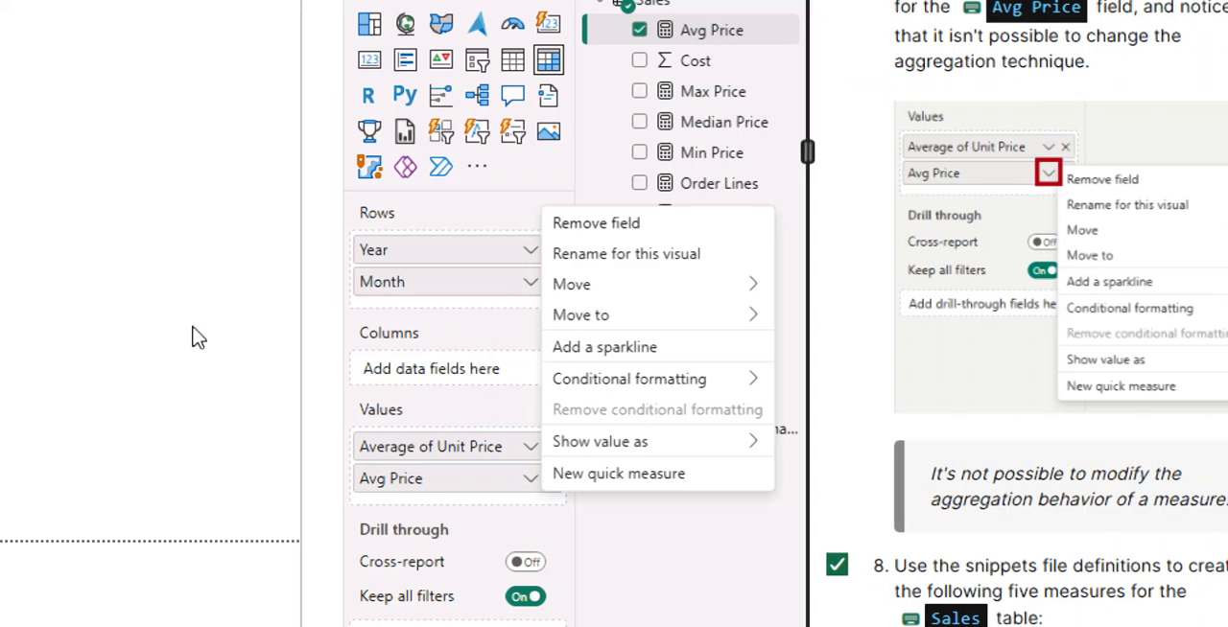
pyautogui.click(531, 447)
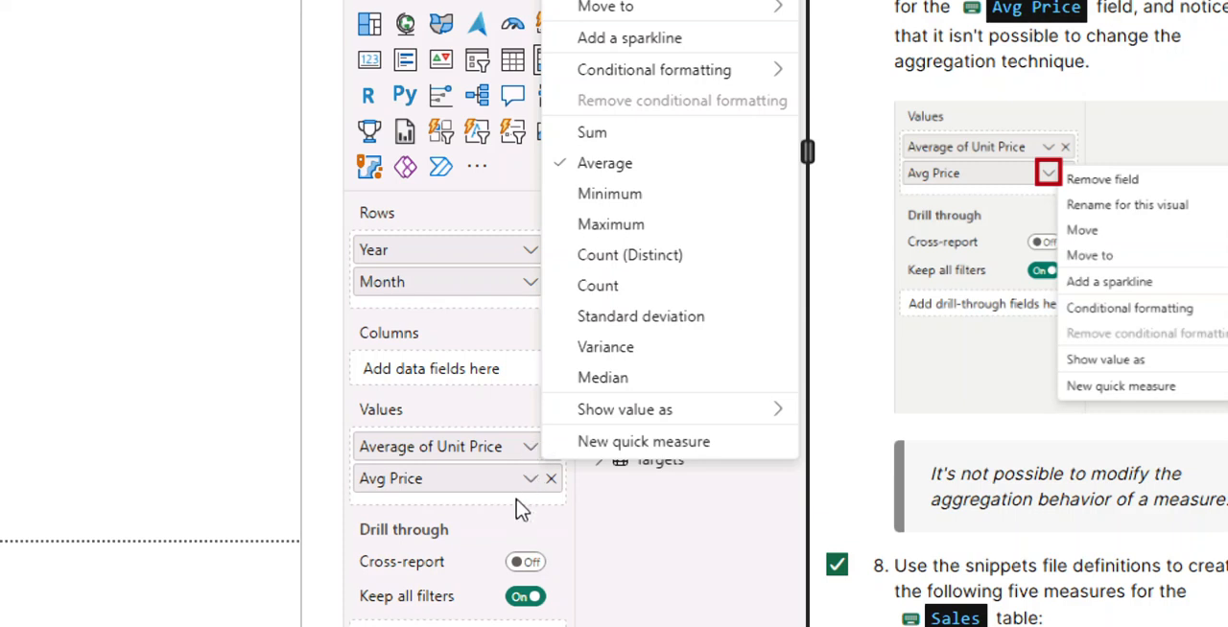
# Recheck which aggregation options the matrix values Avg Price and Average of Unit Price each offer.
pyautogui.click(530, 480)
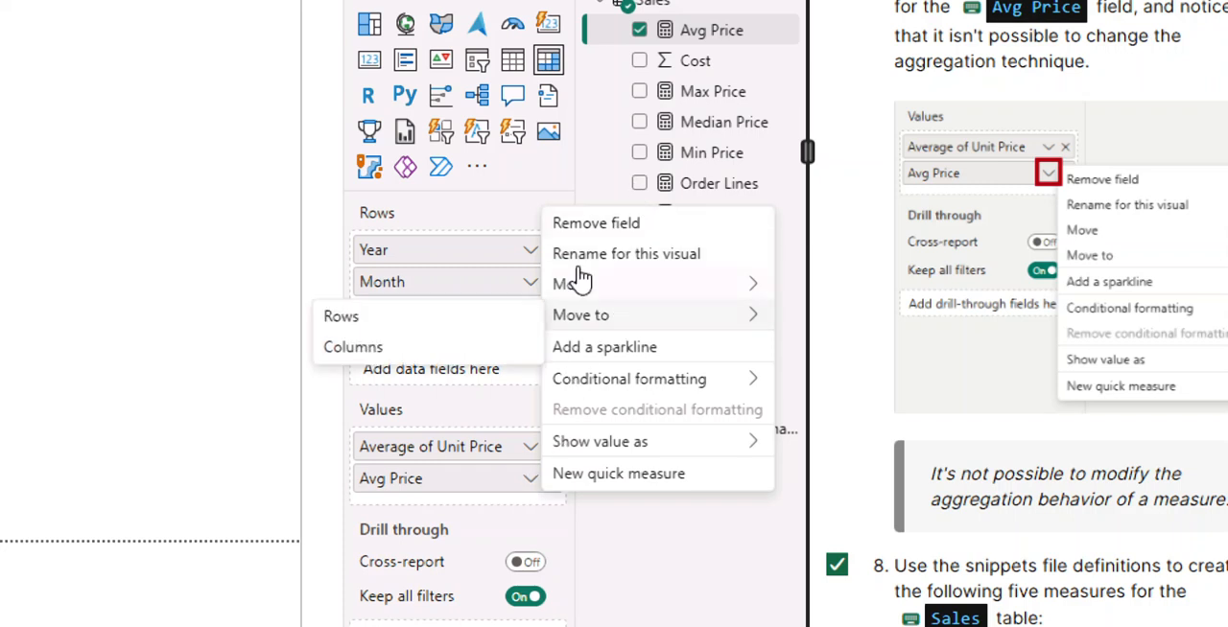
pyautogui.click(530, 449)
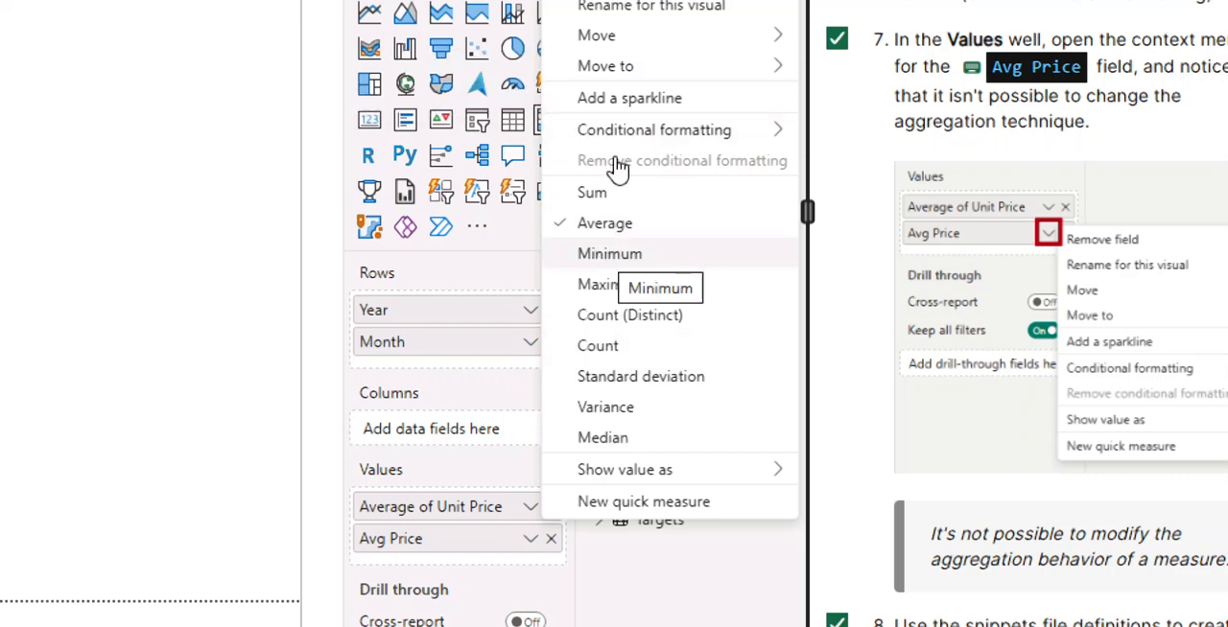
pyautogui.click(532, 541)
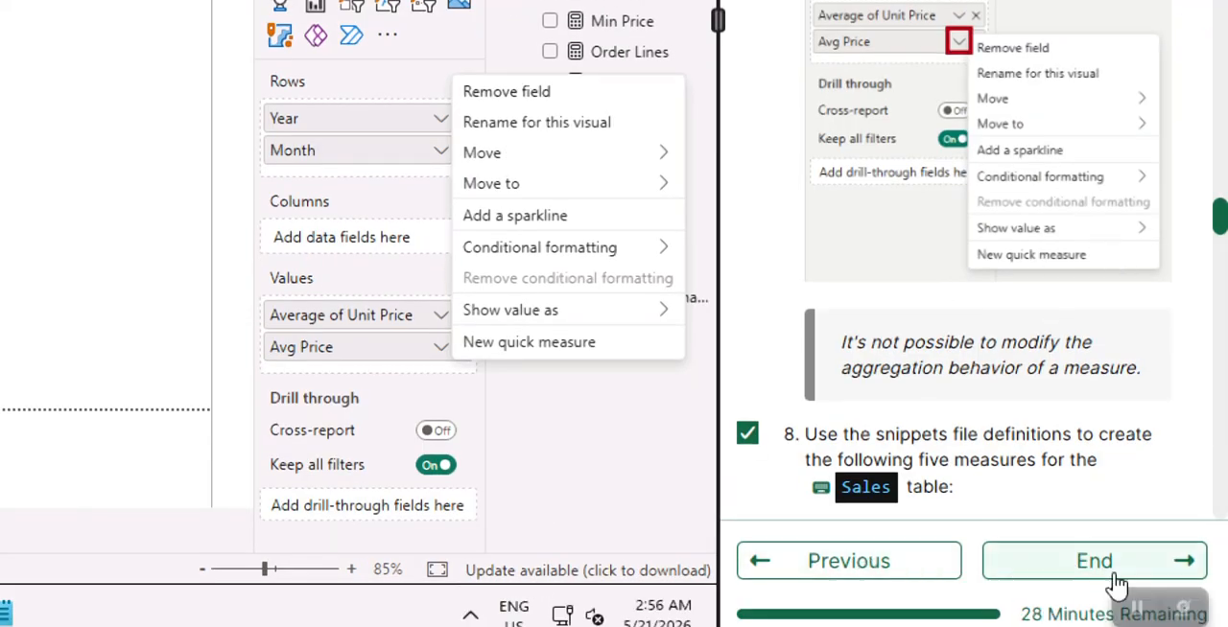
# Mark instruction 9 as completed in the lab guide and switch the Power BI report to Model view.
pyautogui.scroll(-5, 871, 247)
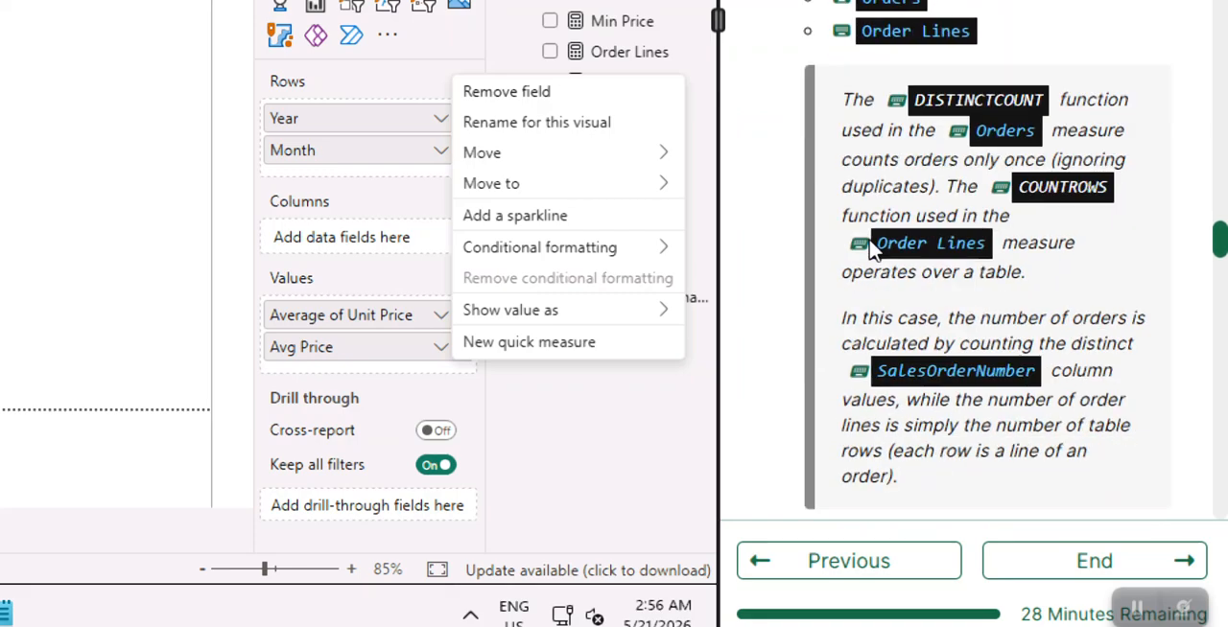
pyautogui.scroll(-5, 872, 247)
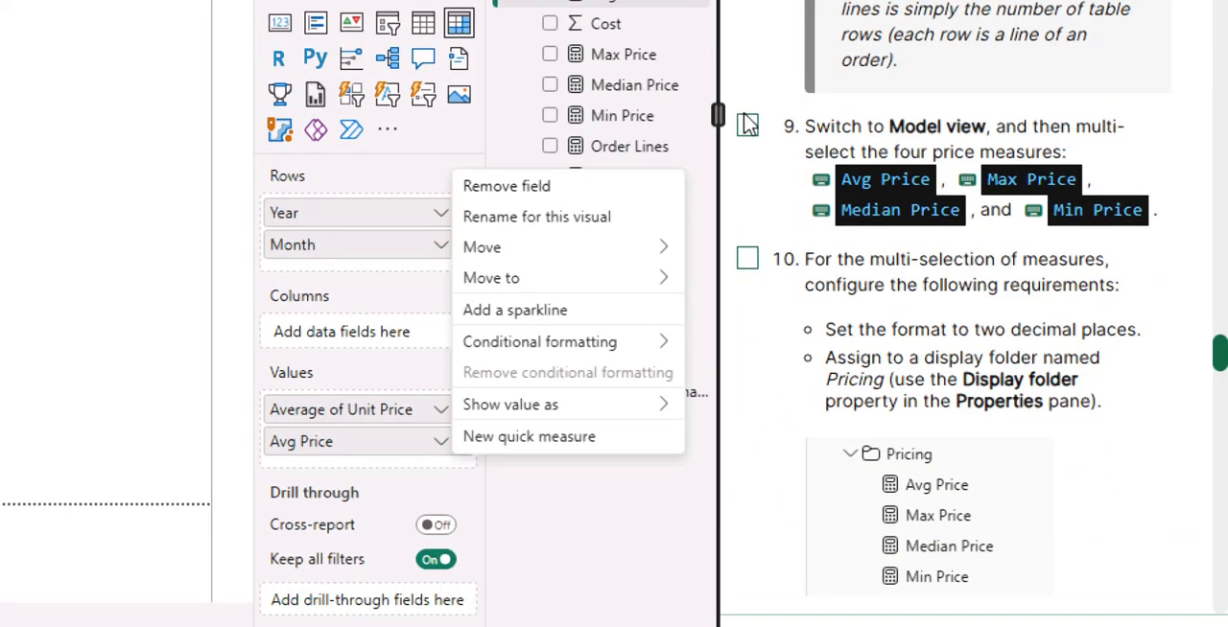
pyautogui.click(747, 124)
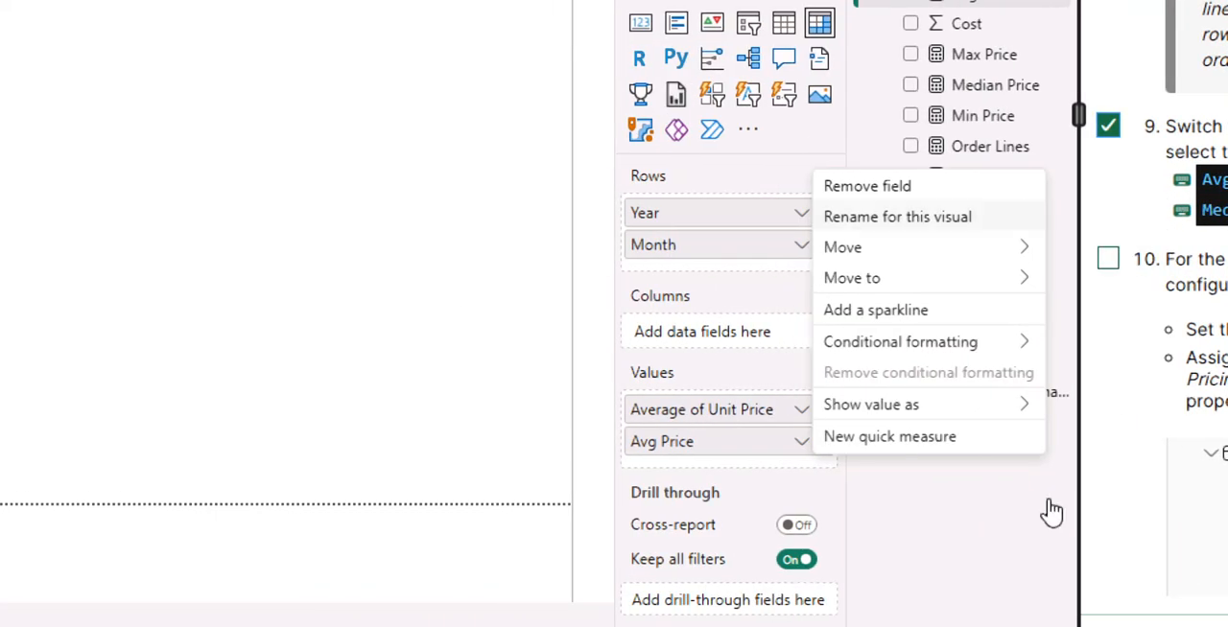
pyautogui.click(971, 533)
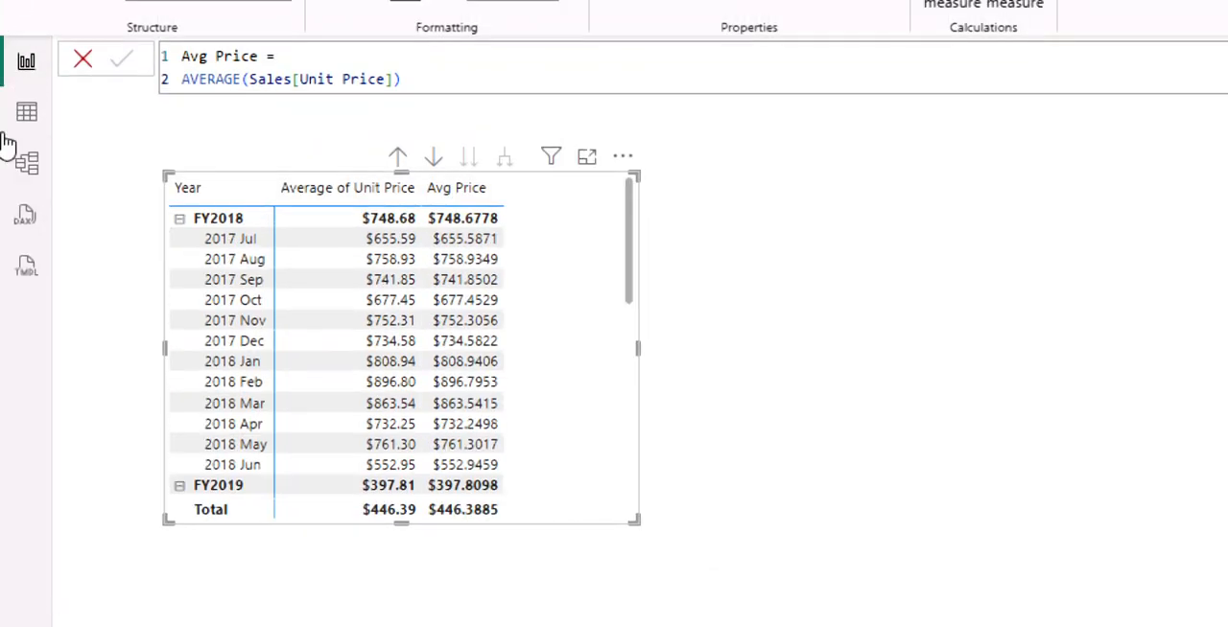
pyautogui.click(44, 168)
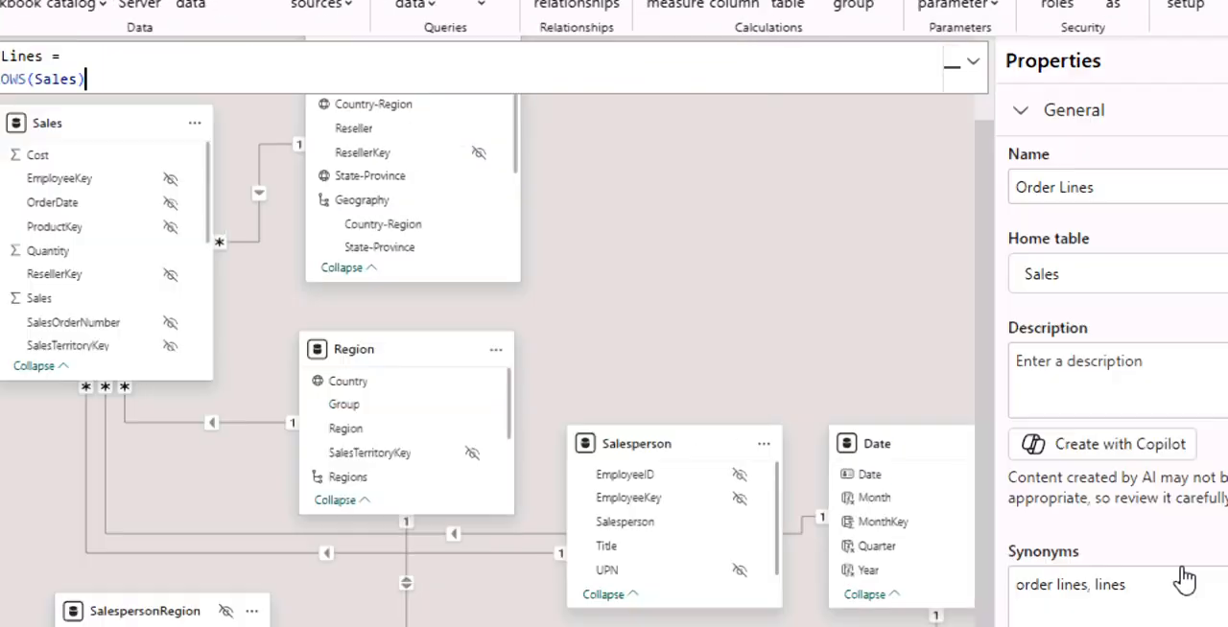
# Assign the Avg Price, Max Price, Median Price and Min Price measures of the Sales table together to a display folder named Pricing.
pyautogui.scroll(-3, 1172, 468)
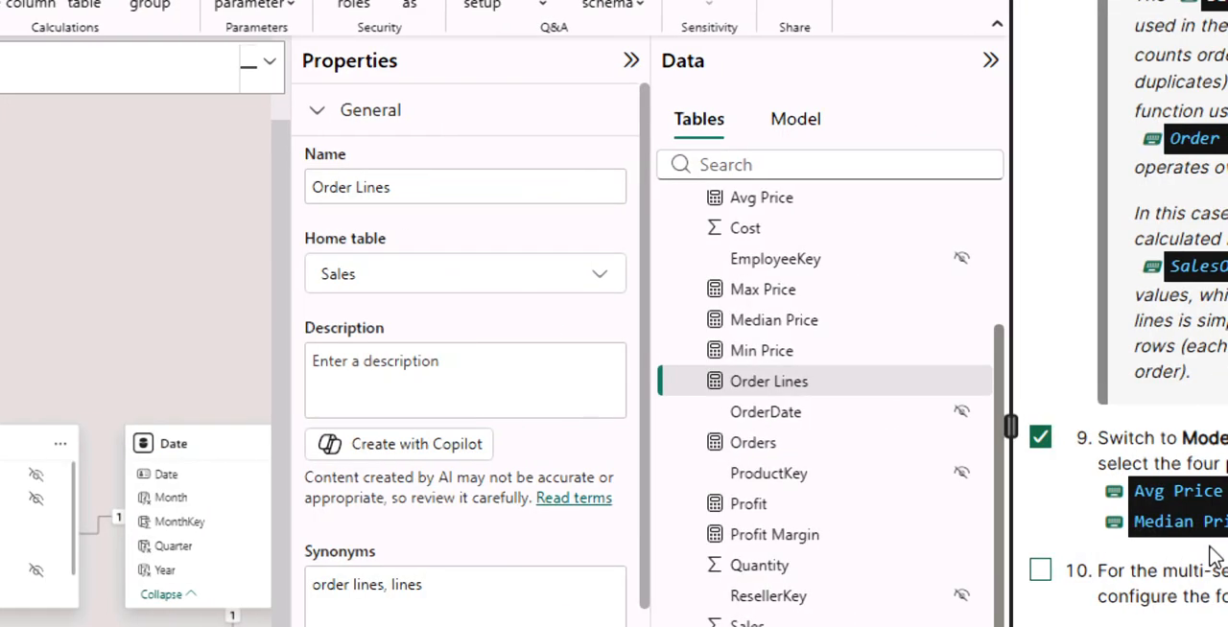
pyautogui.scroll(-5, 1217, 413)
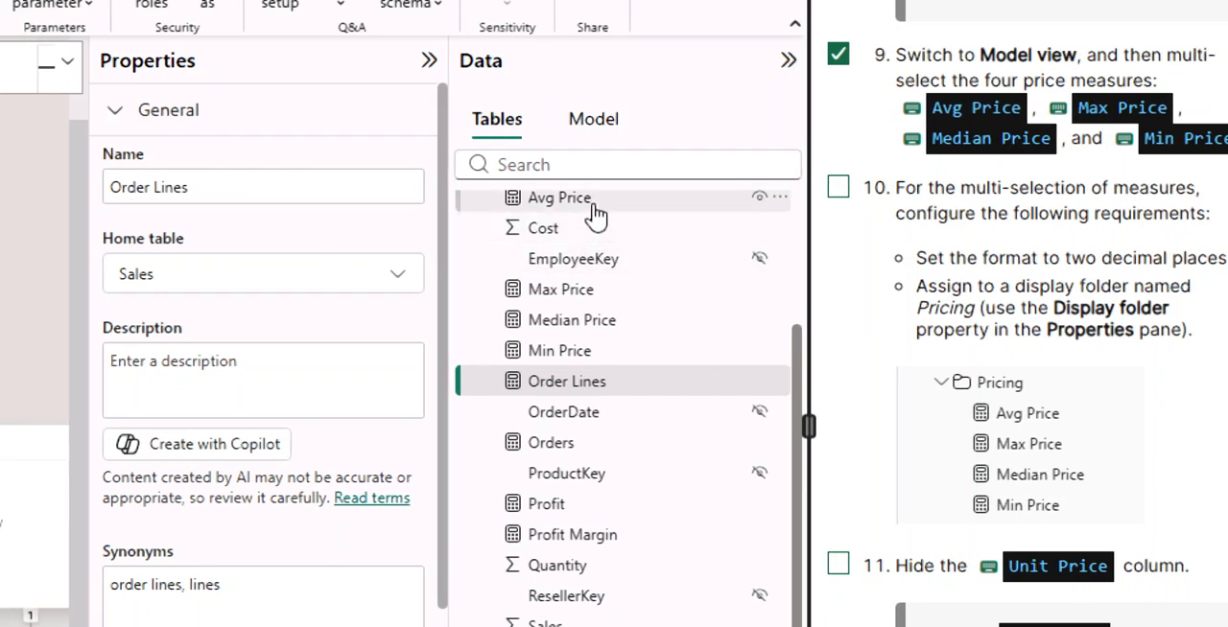
pyautogui.click(594, 217)
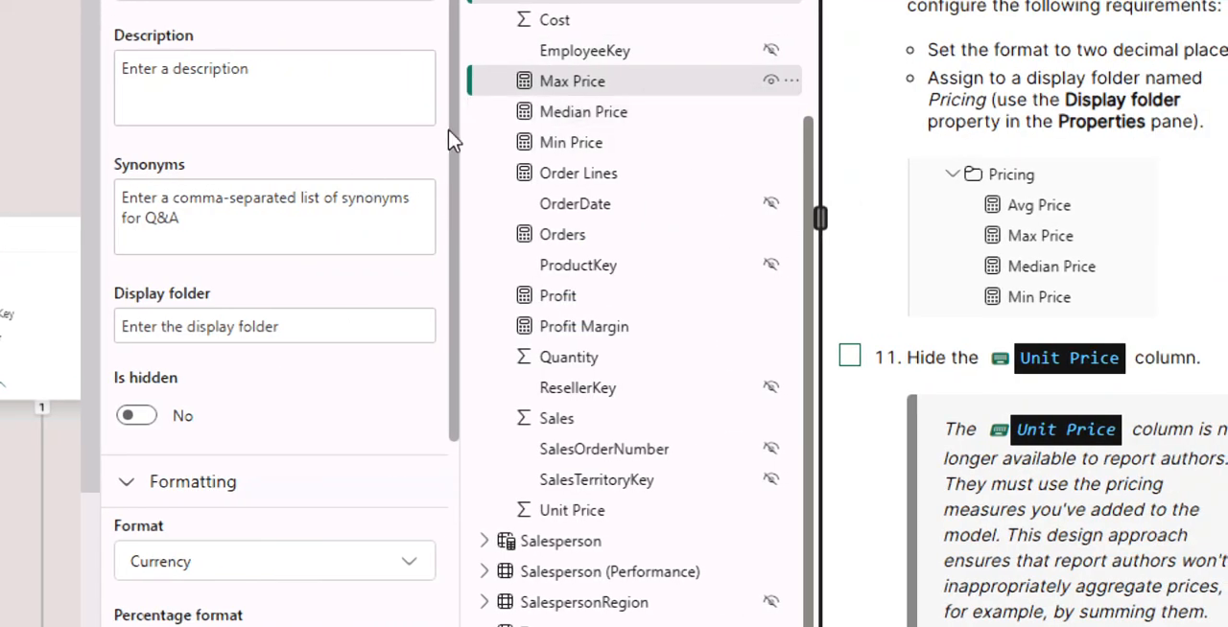
pyautogui.keyDown('ctrl'); pyautogui.click(576, 114); pyautogui.keyUp('ctrl')
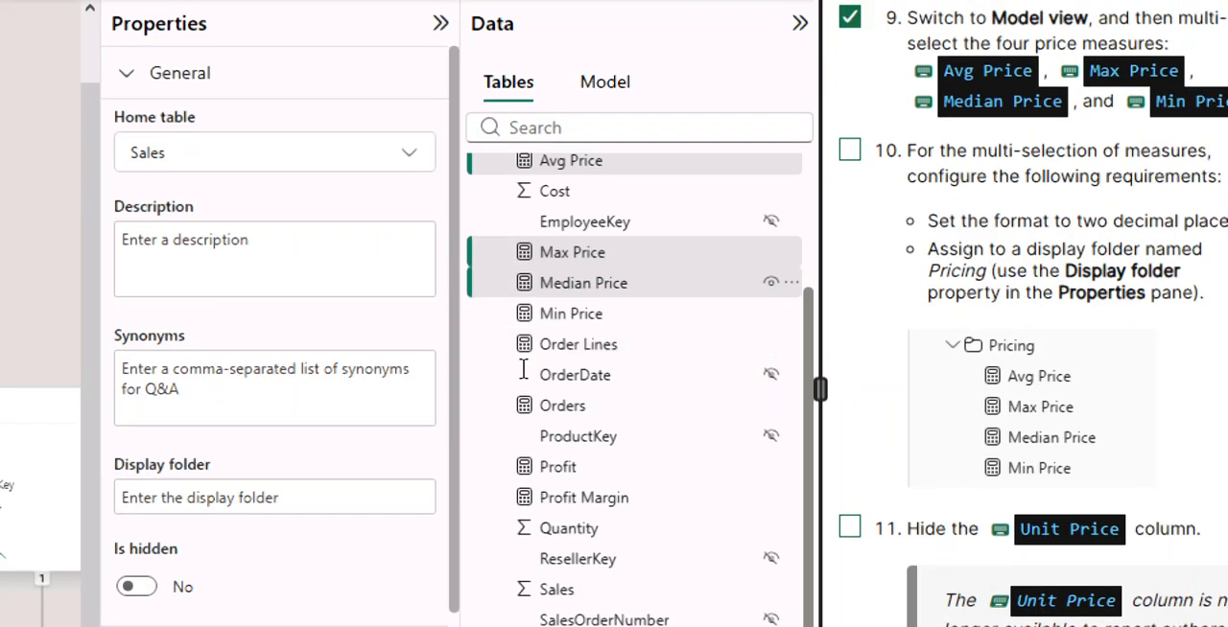
pyautogui.keyDown('ctrl'); pyautogui.click(571, 313); pyautogui.keyUp('ctrl')
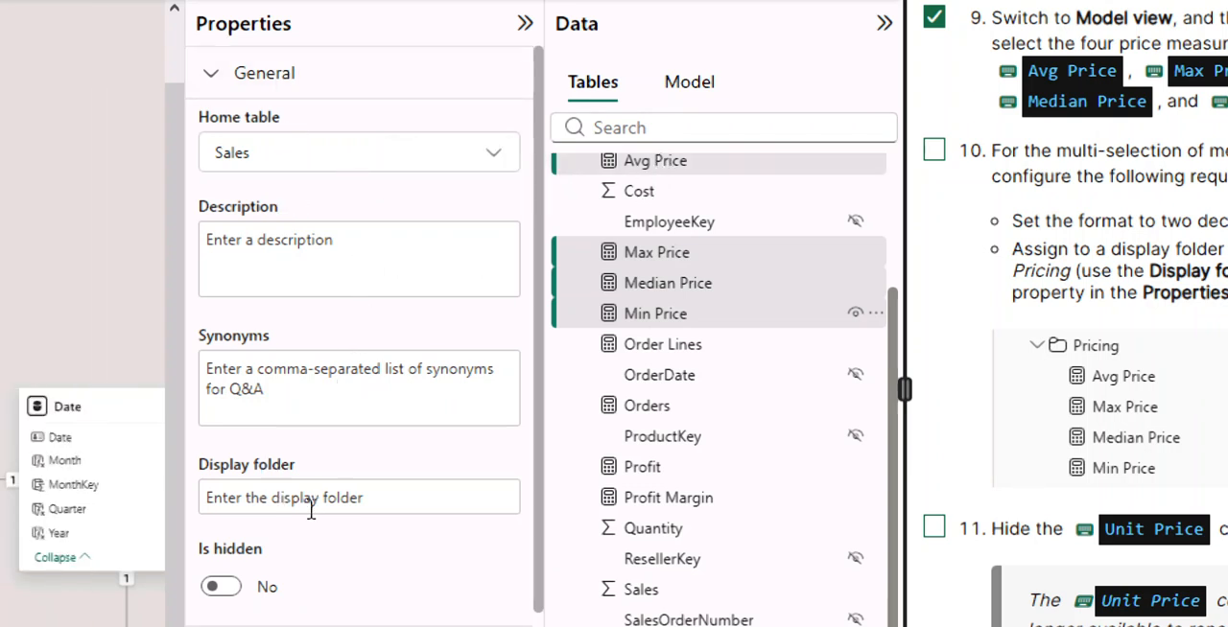
pyautogui.click(292, 505)
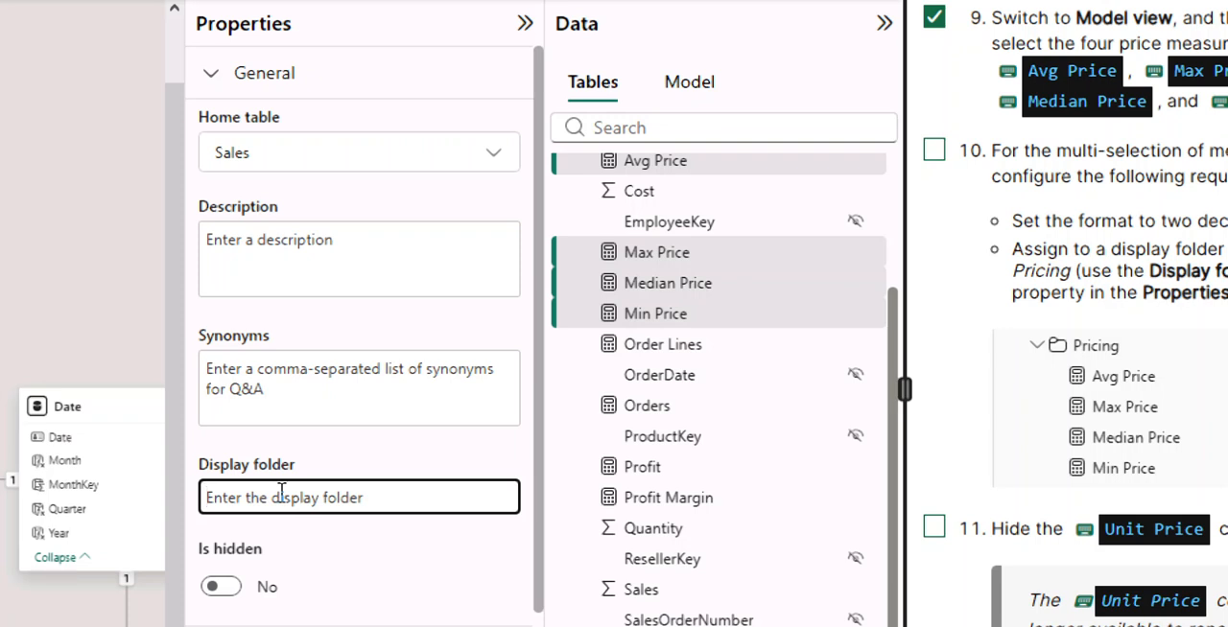
pyautogui.write('Pricing')
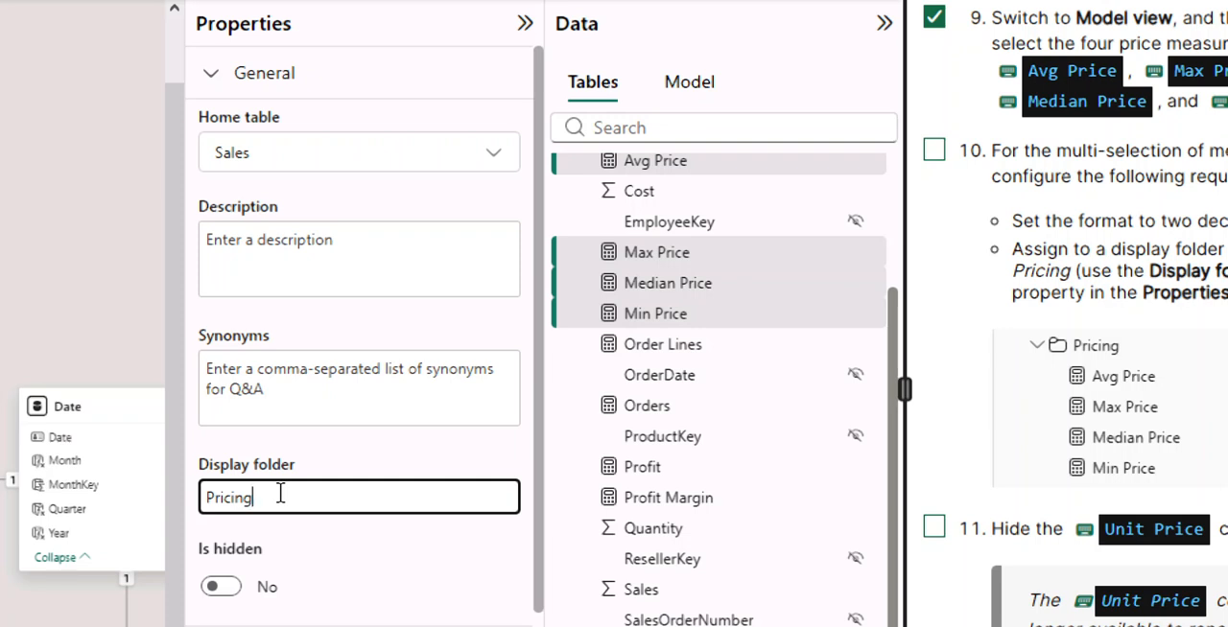
pyautogui.press('Return')
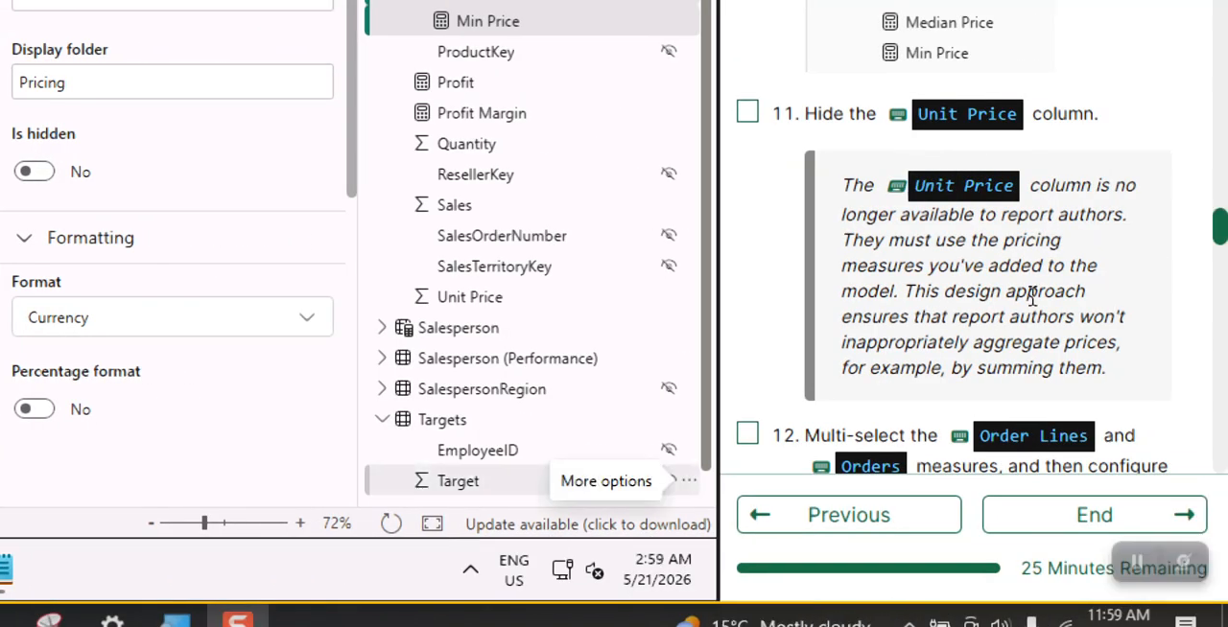
# Mark instruction 10, configuring the multi-selected price measures, as completed in the lab guide.
pyautogui.scroll(1, 1073, 297)
pyautogui.scroll(2, 1032, 298)
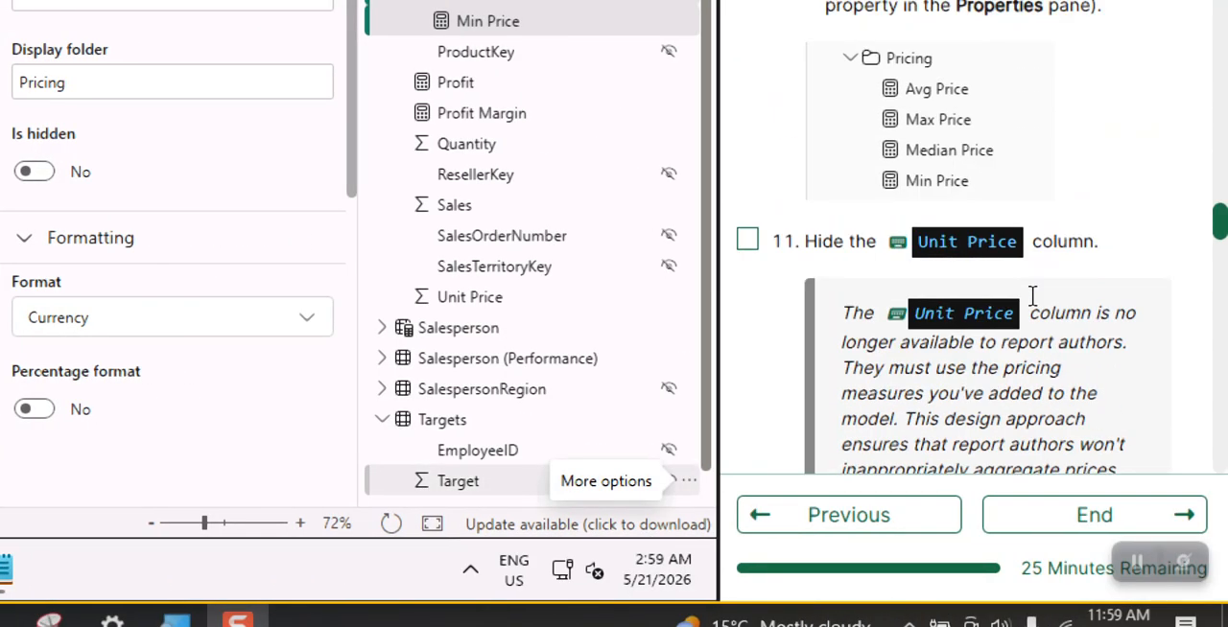
pyautogui.scroll(2, 515, 211)
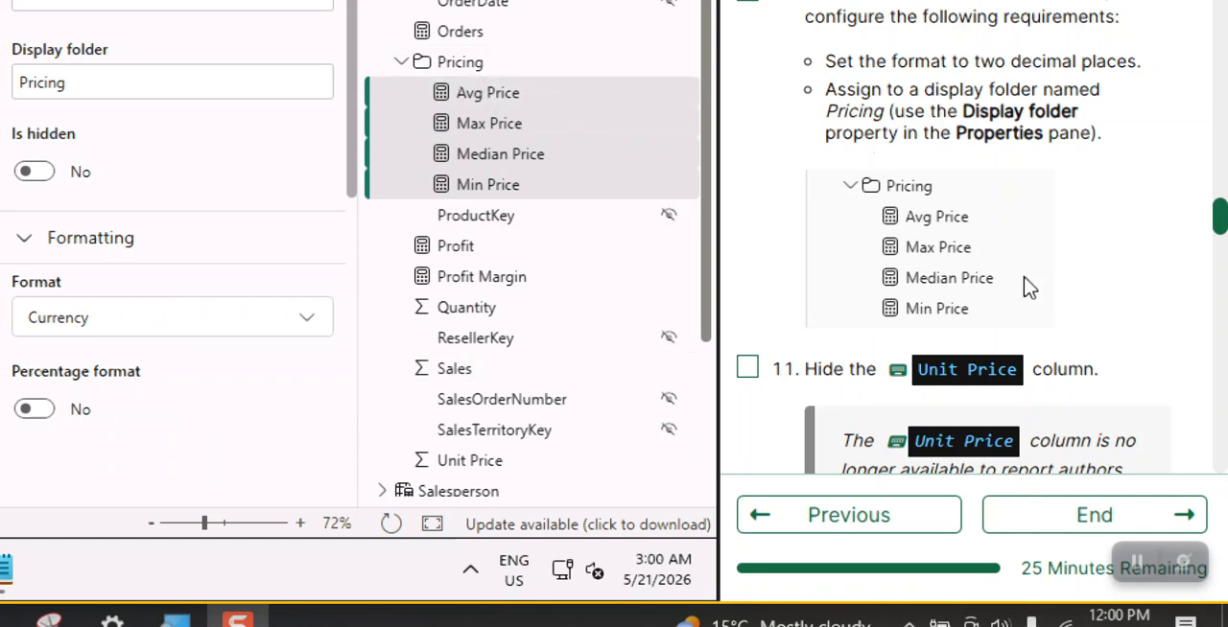
pyautogui.scroll(1, 1029, 288)
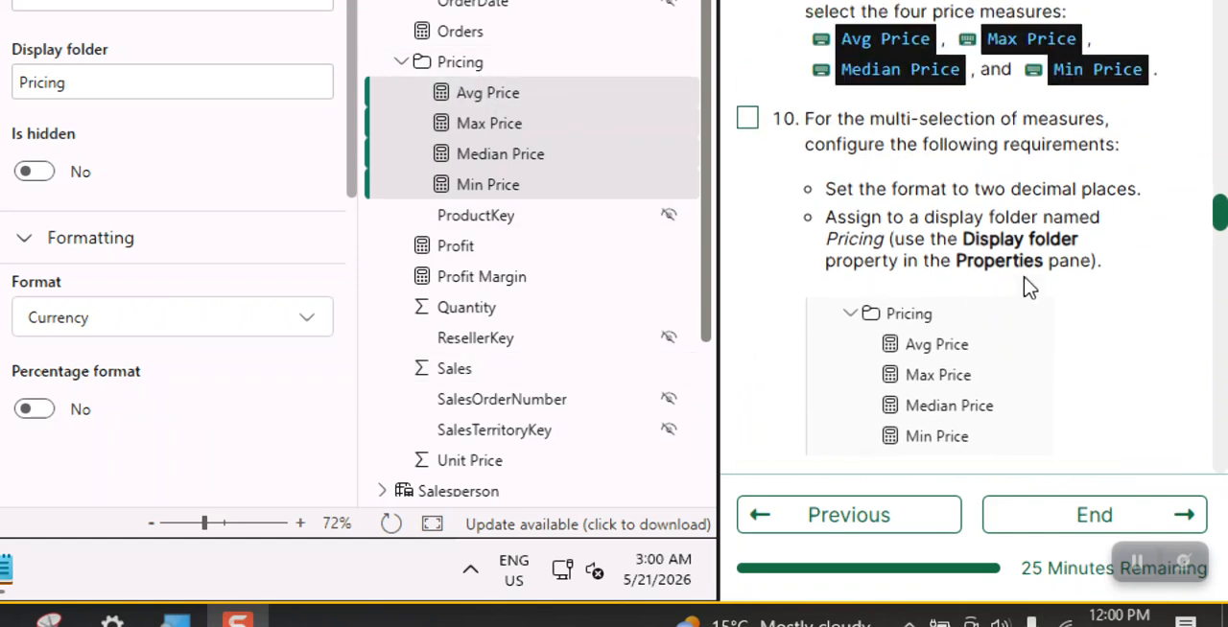
pyautogui.click(749, 126)
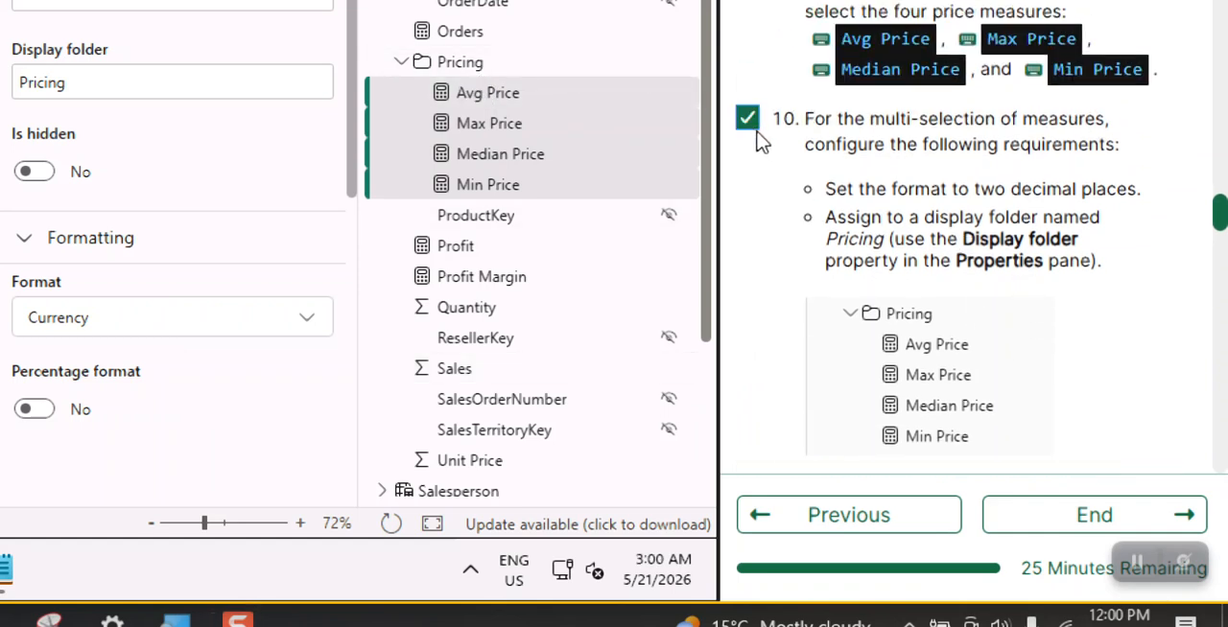
# Mark instruction 11 as completed in the lab guide and hide the Unit Price column of the Sales table.
pyautogui.scroll(-3, 785, 203)
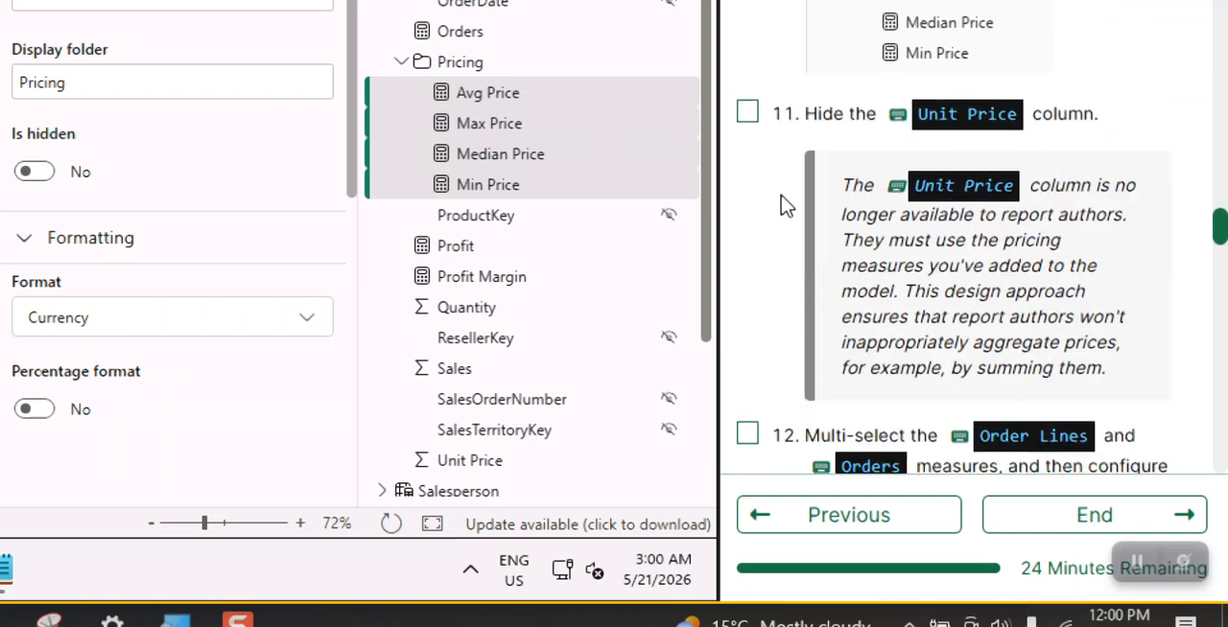
pyautogui.click(749, 114)
pyautogui.click(472, 459)
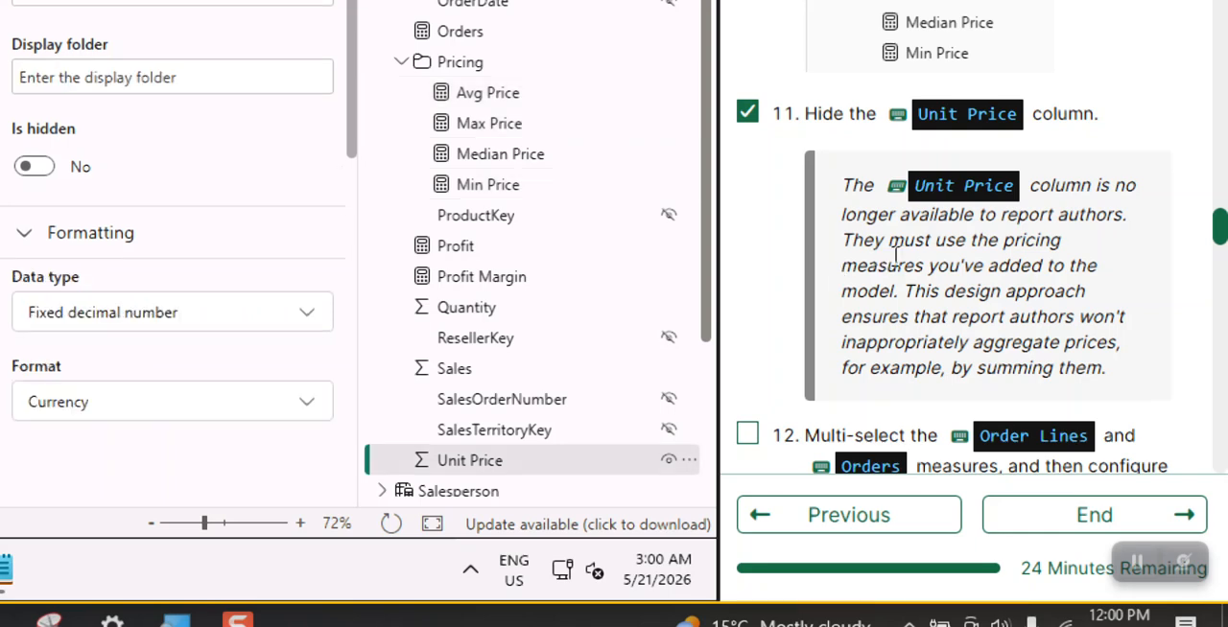
pyautogui.scroll(-5, 878, 261)
pyautogui.scroll(3, 892, 261)
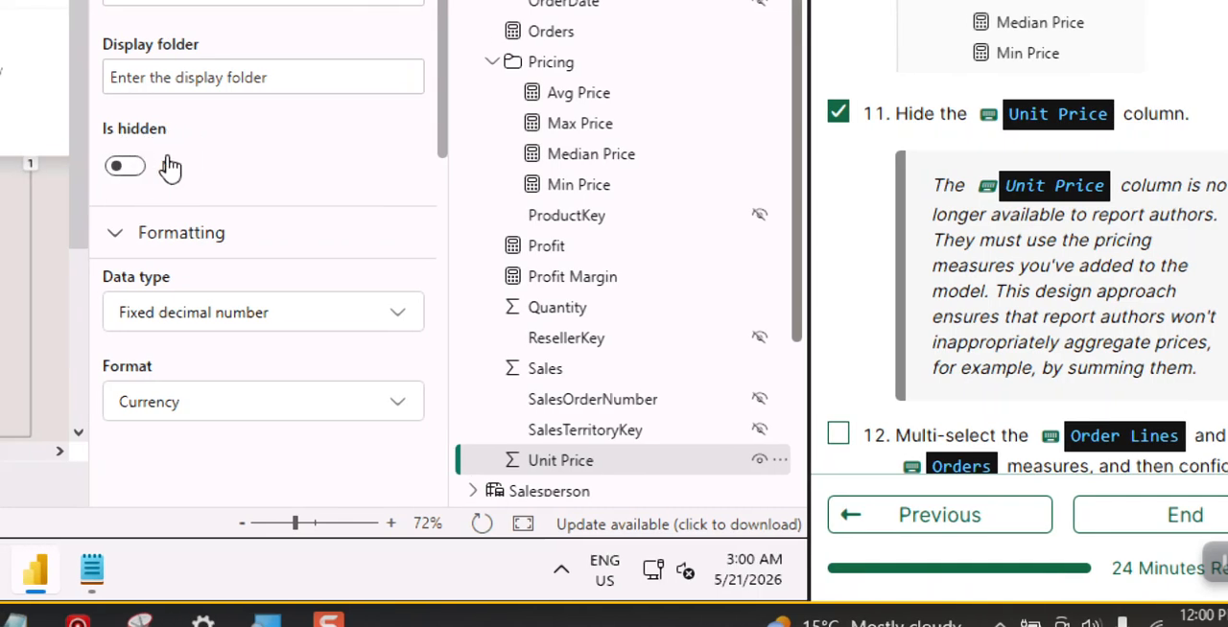
pyautogui.click(125, 168)
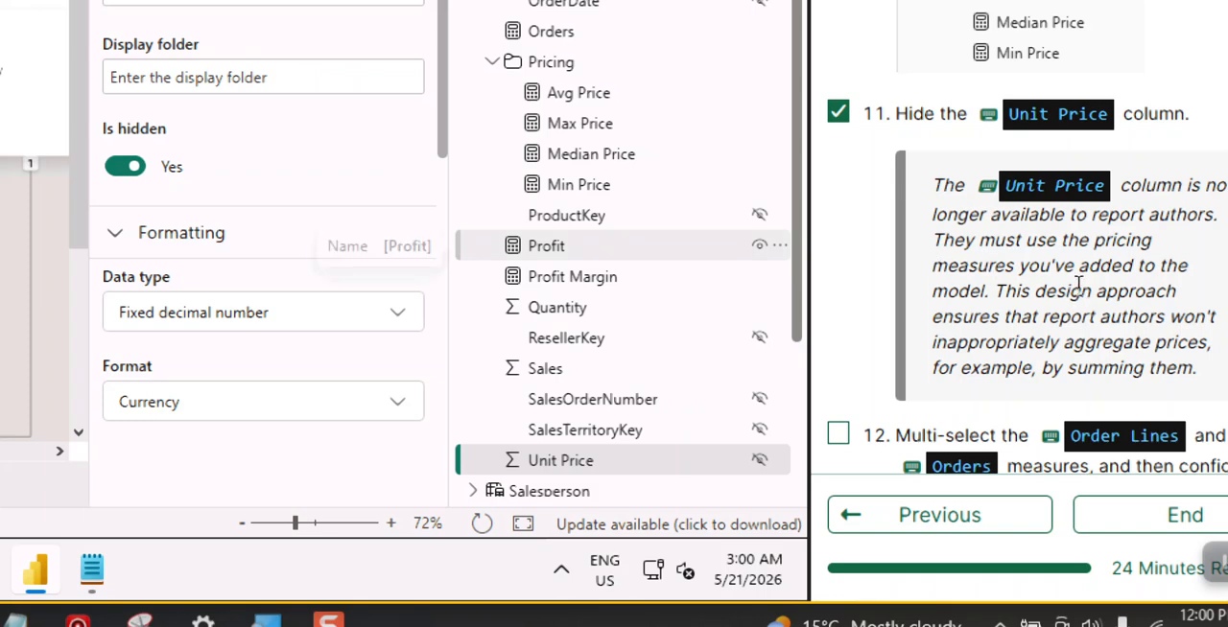
# Mark instruction 12 as completed and enter Counts as the display folder for the Order Lines and Orders measures together.
pyautogui.scroll(-5, 1078, 284)
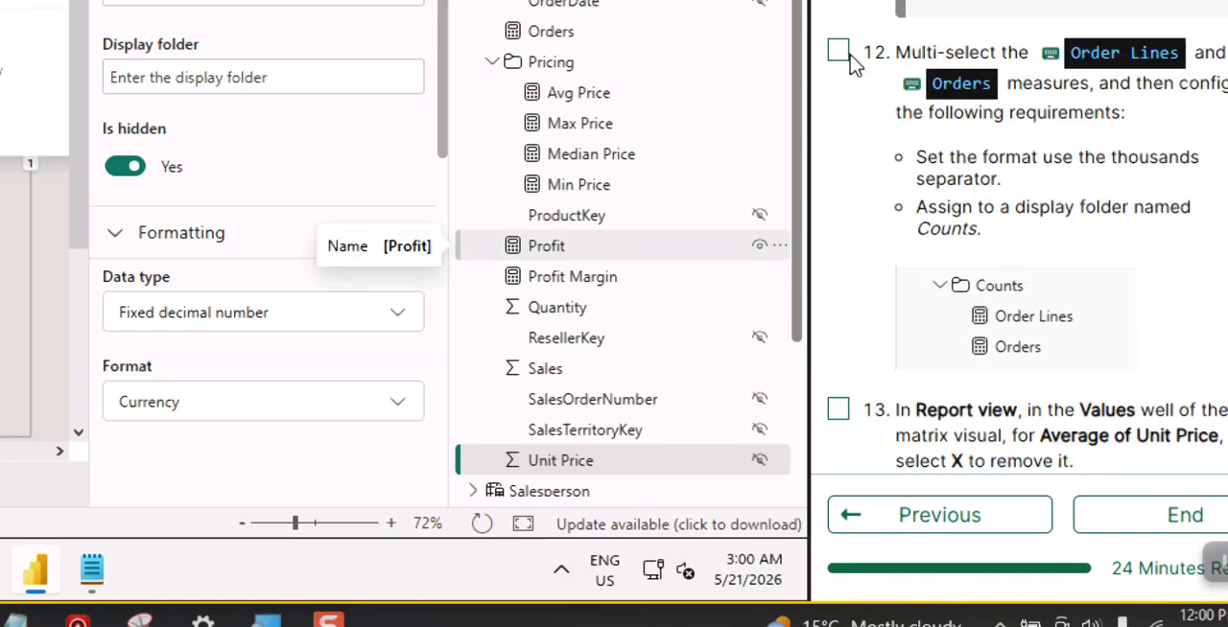
pyautogui.click(837, 50)
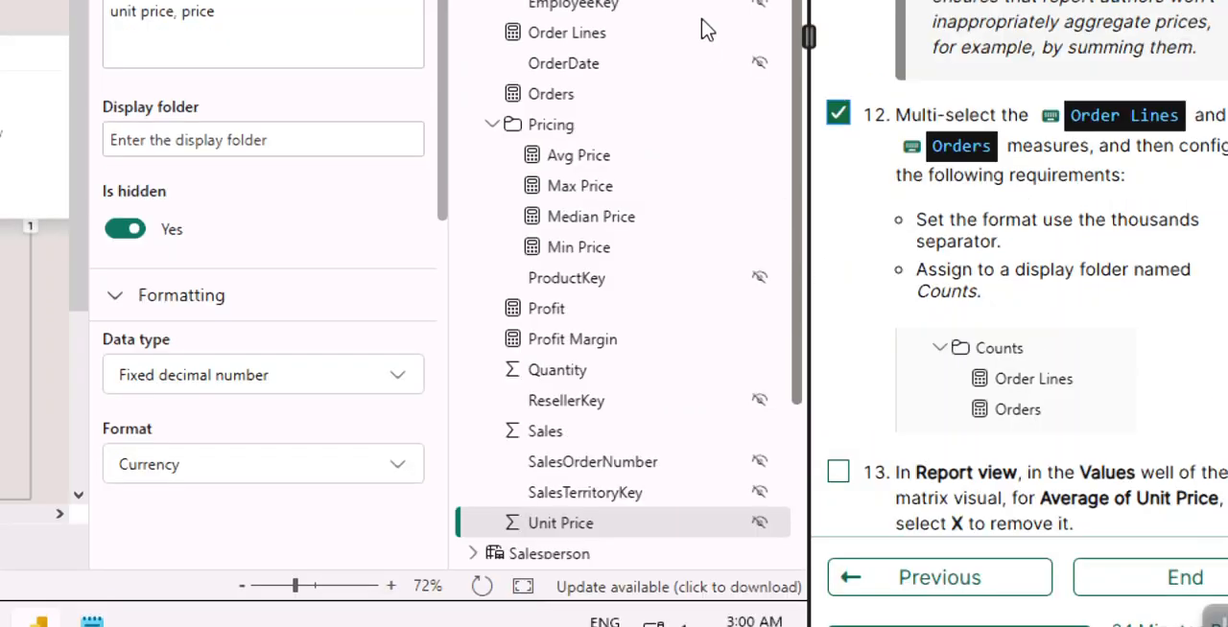
pyautogui.click(573, 125)
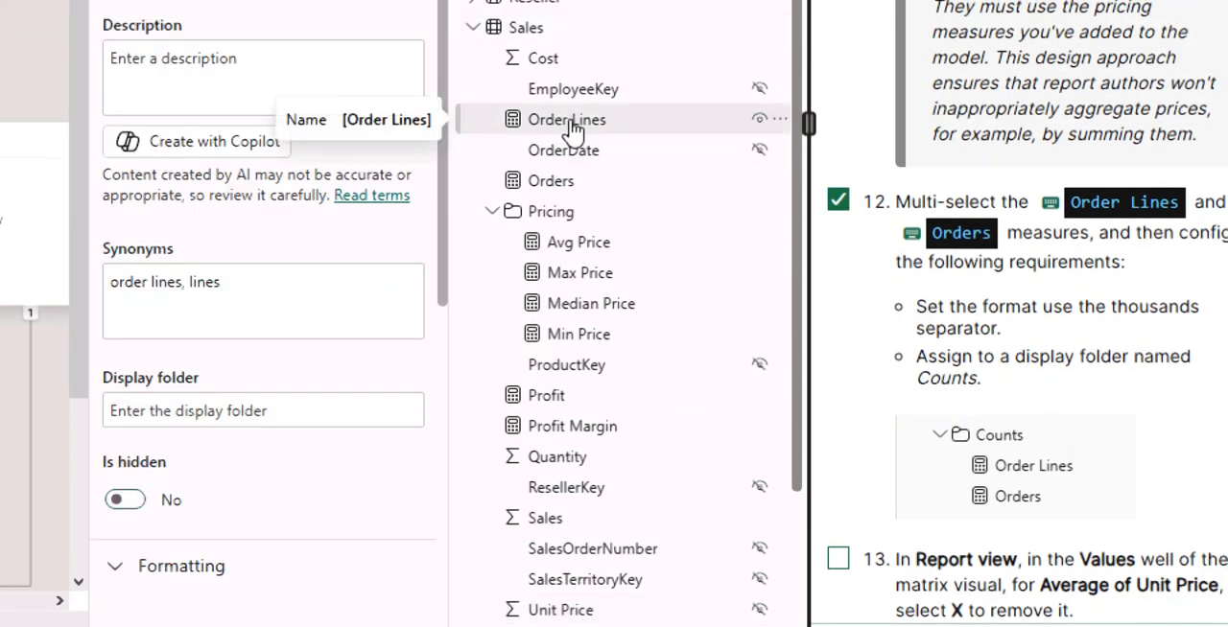
pyautogui.keyDown('ctrl'); pyautogui.click(568, 181); pyautogui.keyUp('ctrl')
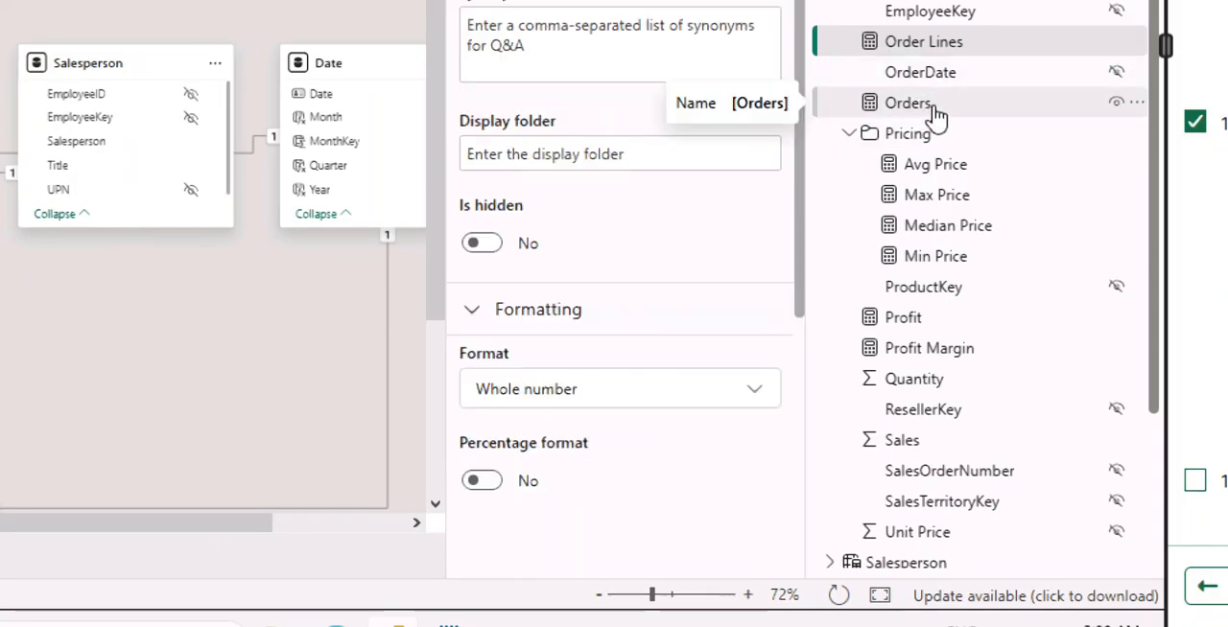
pyautogui.click(935, 113)
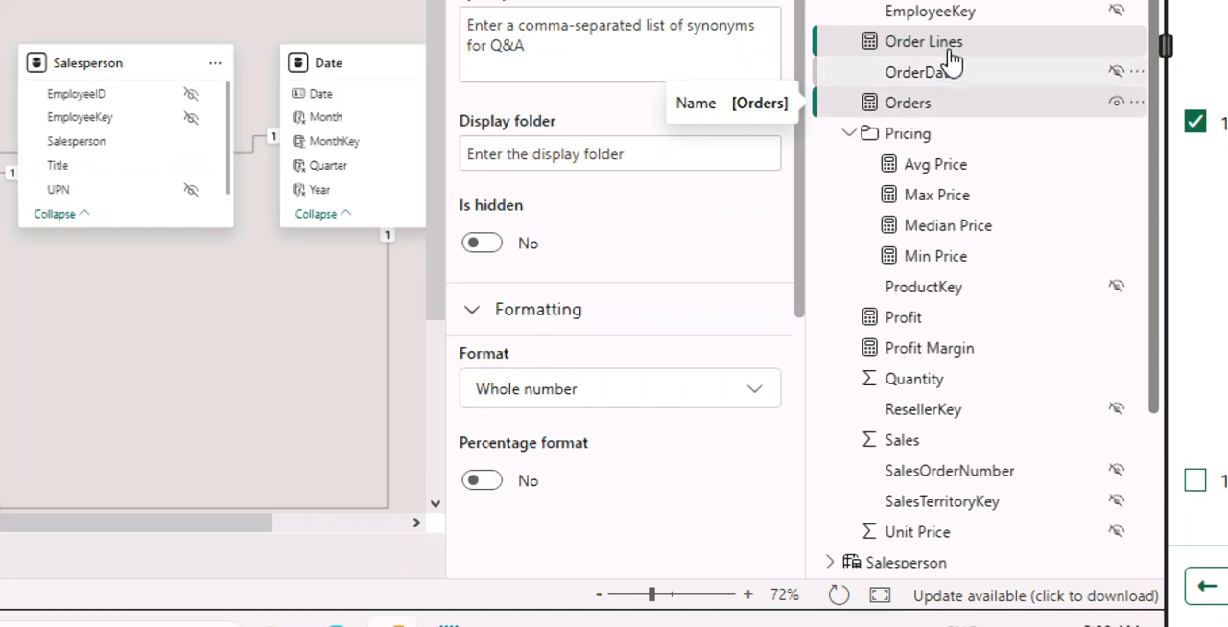
pyautogui.click(952, 48)
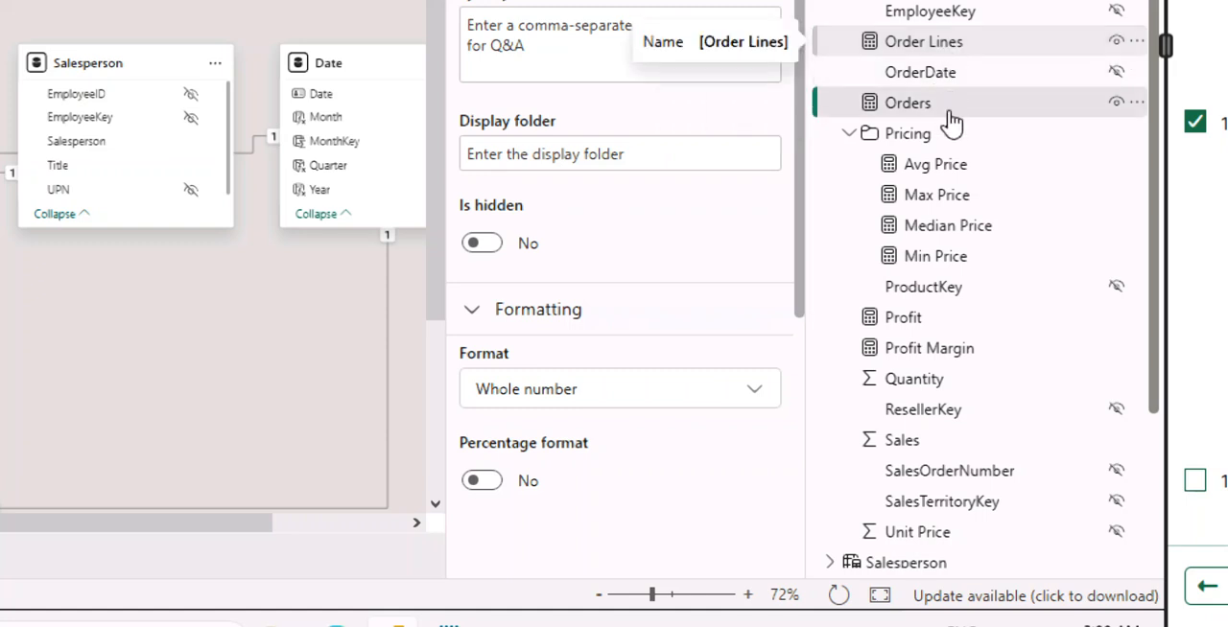
pyautogui.keyDown('ctrl'); pyautogui.click(976, 116); pyautogui.keyUp('ctrl')
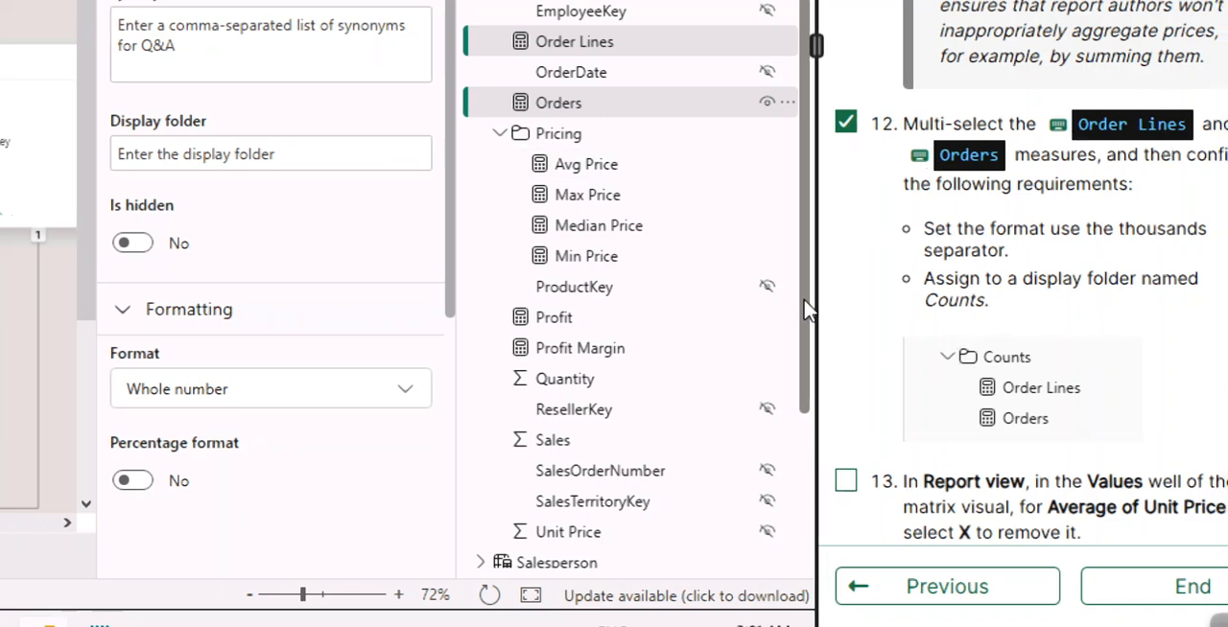
pyautogui.click(149, 154)
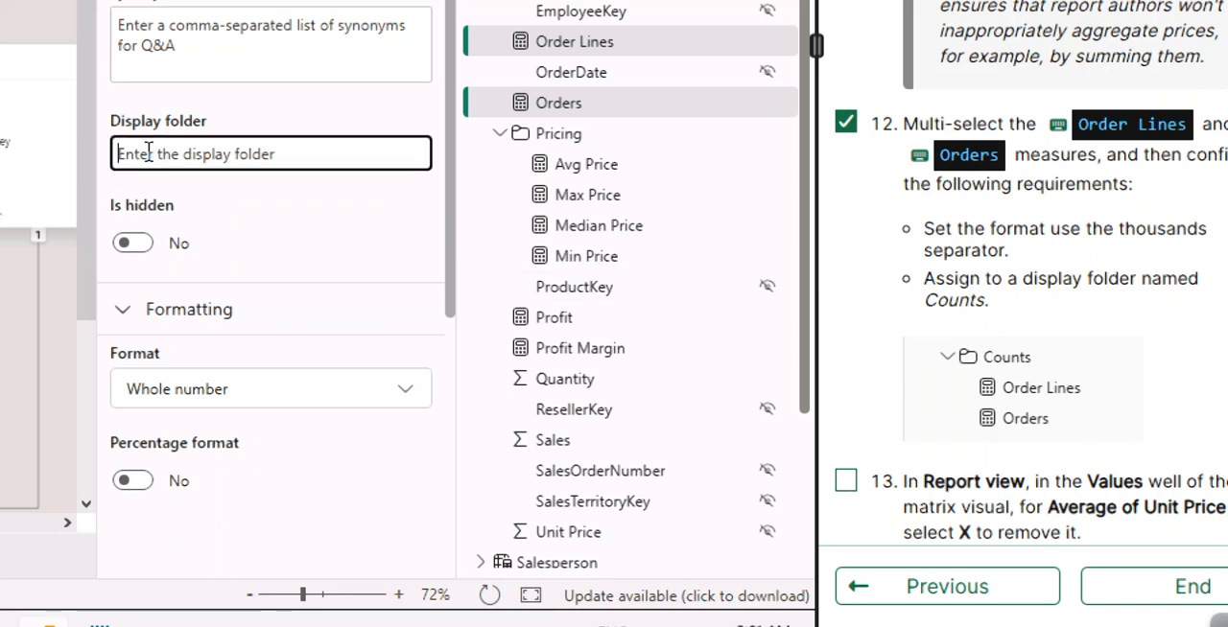
pyautogui.write('Counts')
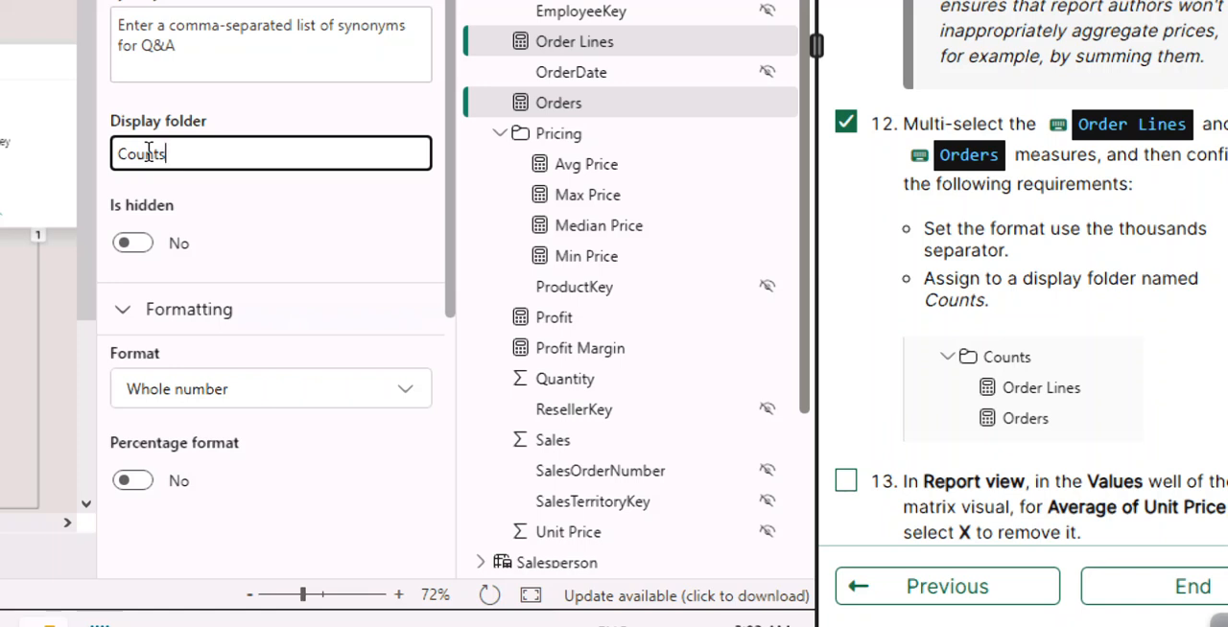
# Commit the Counts display folder for the Order Lines and Orders measures and read instruction 13 in the lab guide.
pyautogui.press('Return')
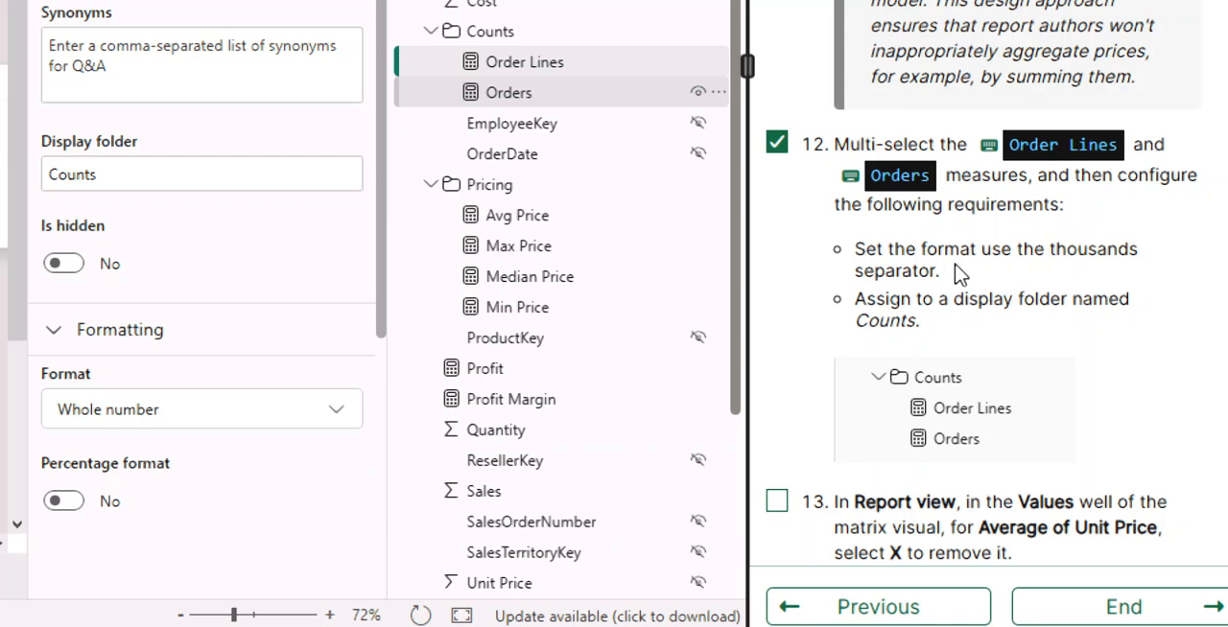
pyautogui.scroll(-3, 998, 356)
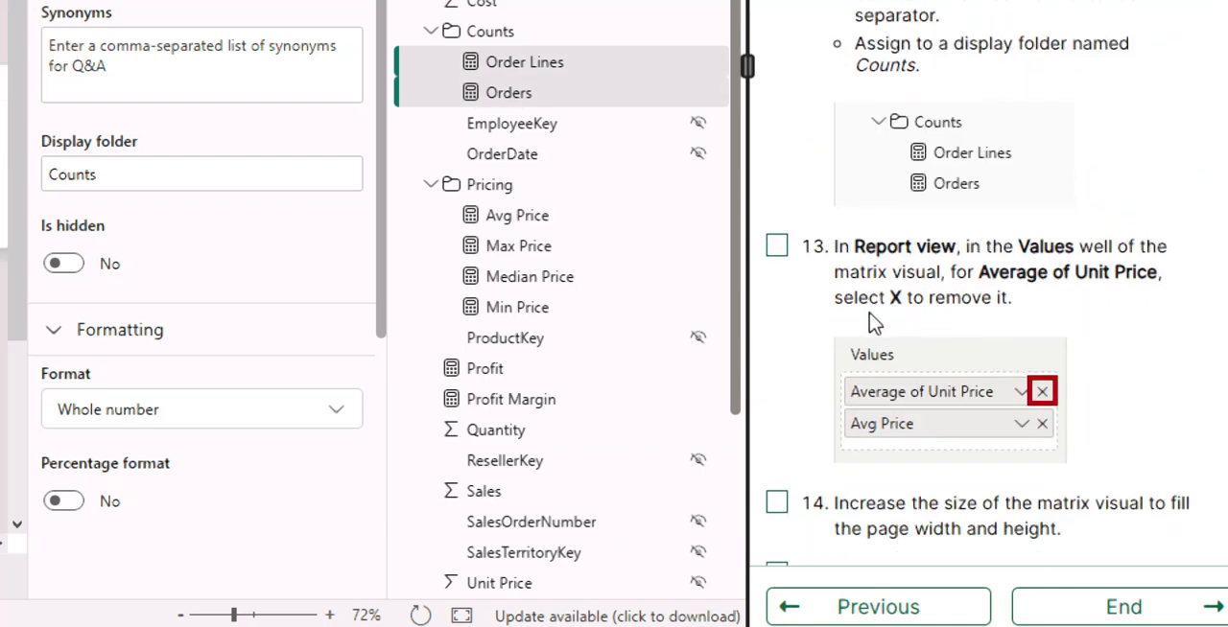
pyautogui.scroll(2, 871, 325)
pyautogui.scroll(-5, 874, 334)
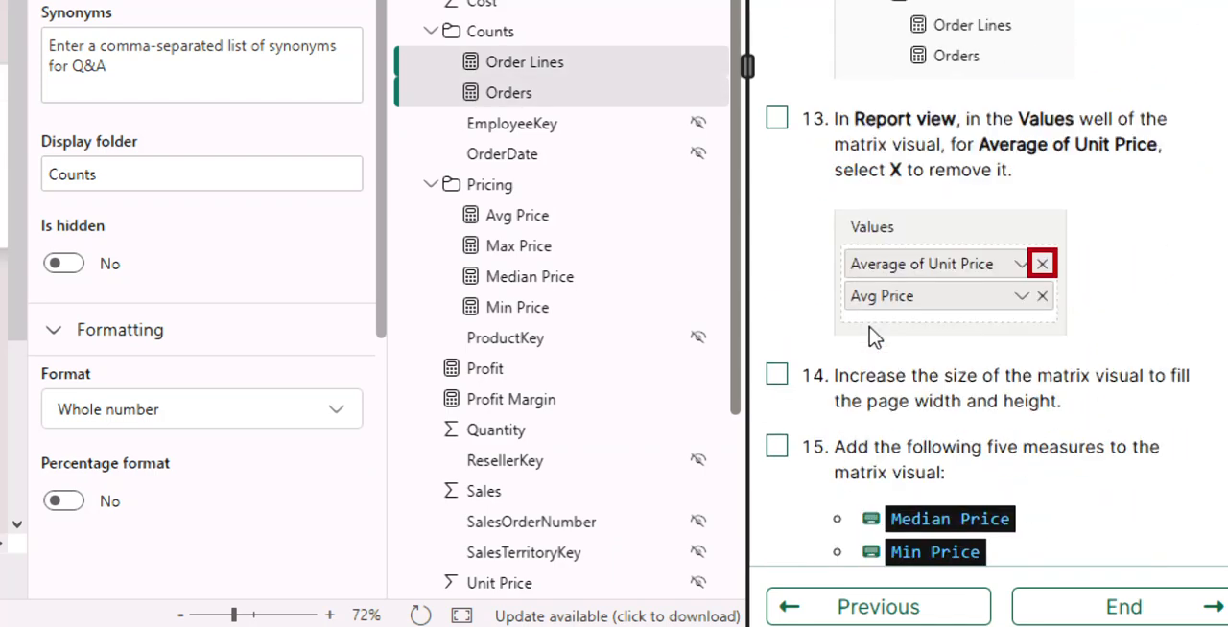
pyautogui.scroll(1, 869, 330)
# Mark instruction 13 as completed and, in Report view, remove Average of Unit Price from the matrix visual's values.
pyautogui.click(777, 120)
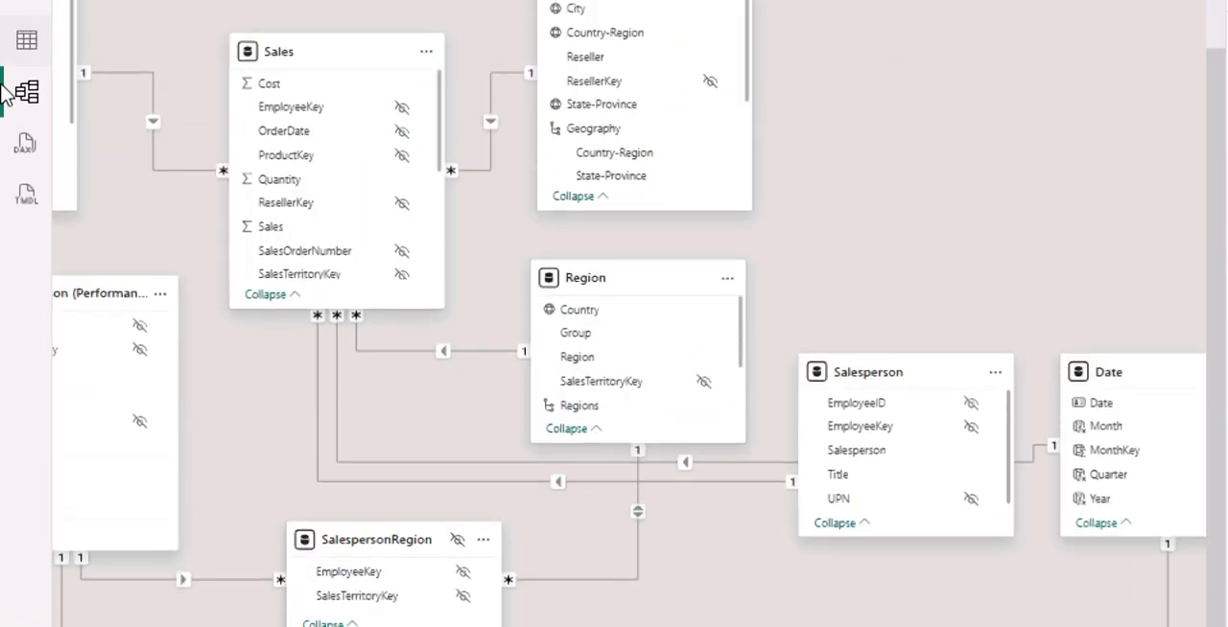
pyautogui.click(21, 10)
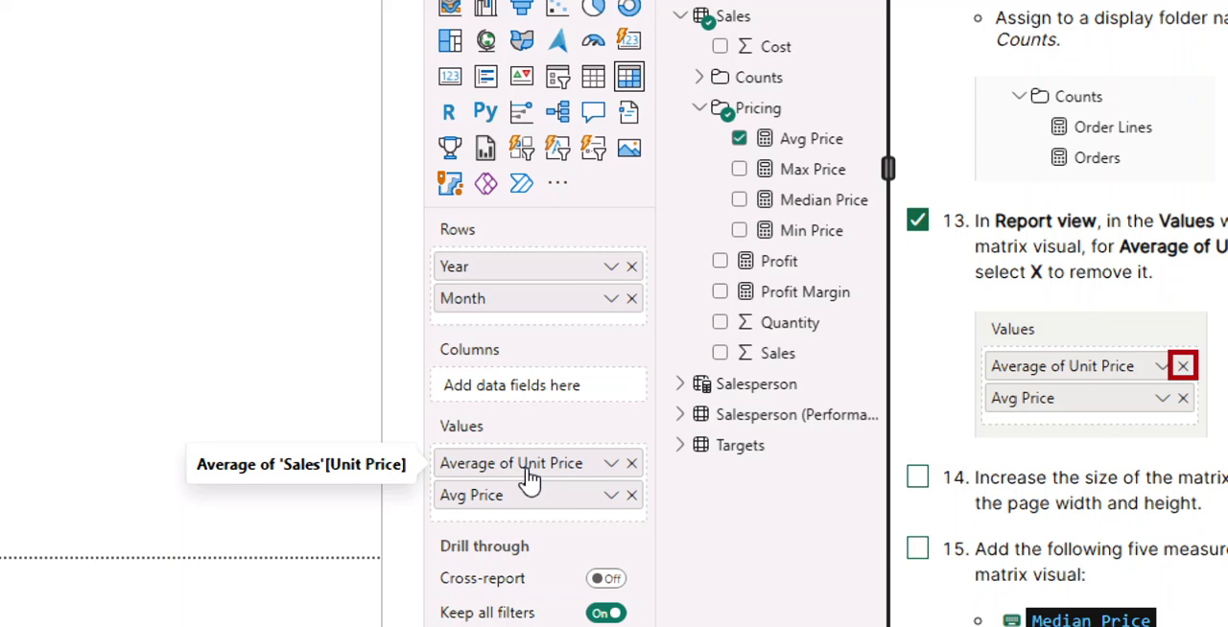
pyautogui.click(631, 464)
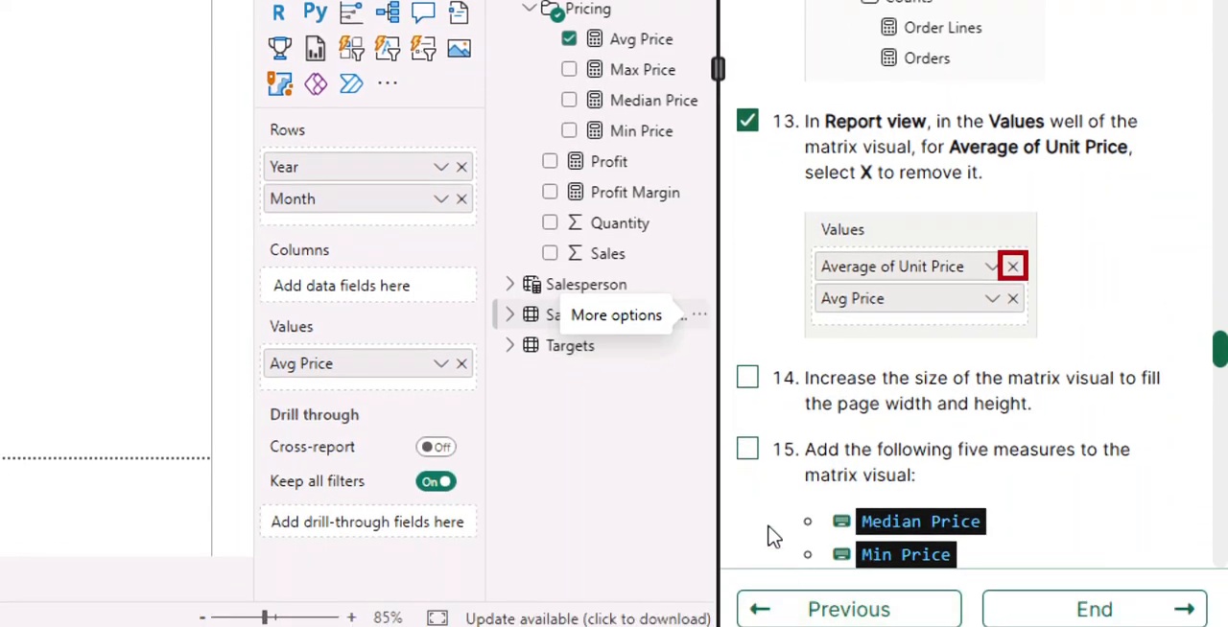
# Mark instruction 14, enlarging the matrix visual, as completed in the lab guide and read instructions 15 and 16.
pyautogui.click(747, 378)
pyautogui.scroll(-3, 833, 401)
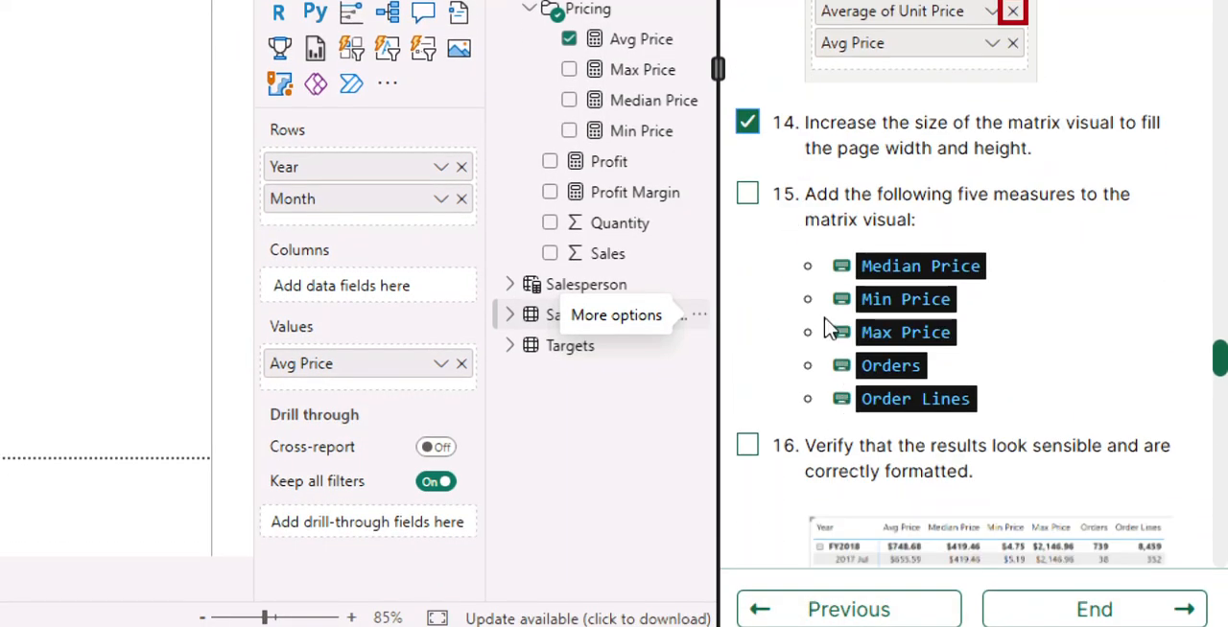
pyautogui.scroll(-2, 830, 328)
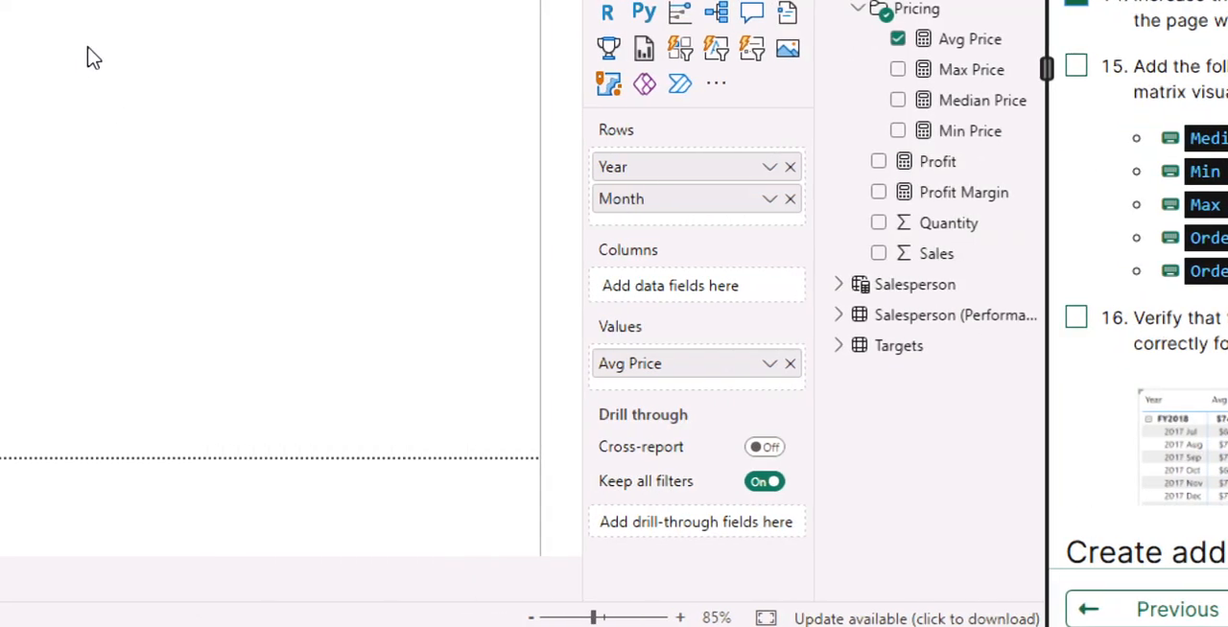
# Examine the earlier lab guide instructions on creating the Avg Price measure and its formatting in the matrix visual.
pyautogui.scroll(1, 918, 342)
pyautogui.scroll(20, 986, 346)
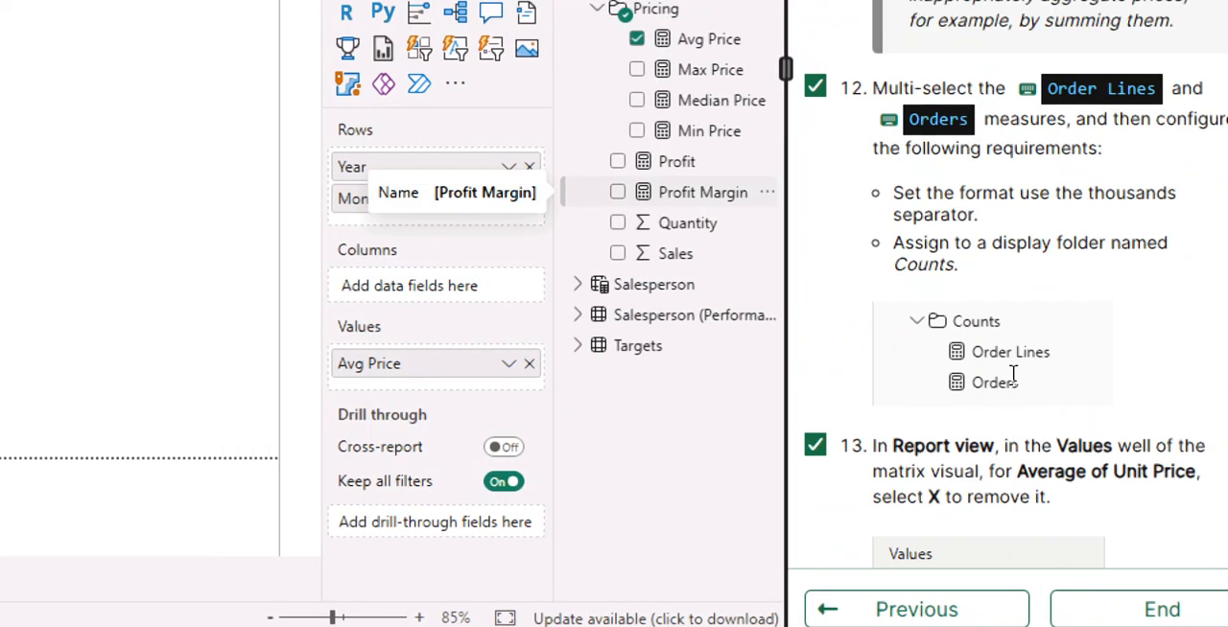
pyautogui.scroll(10, 1084, 411)
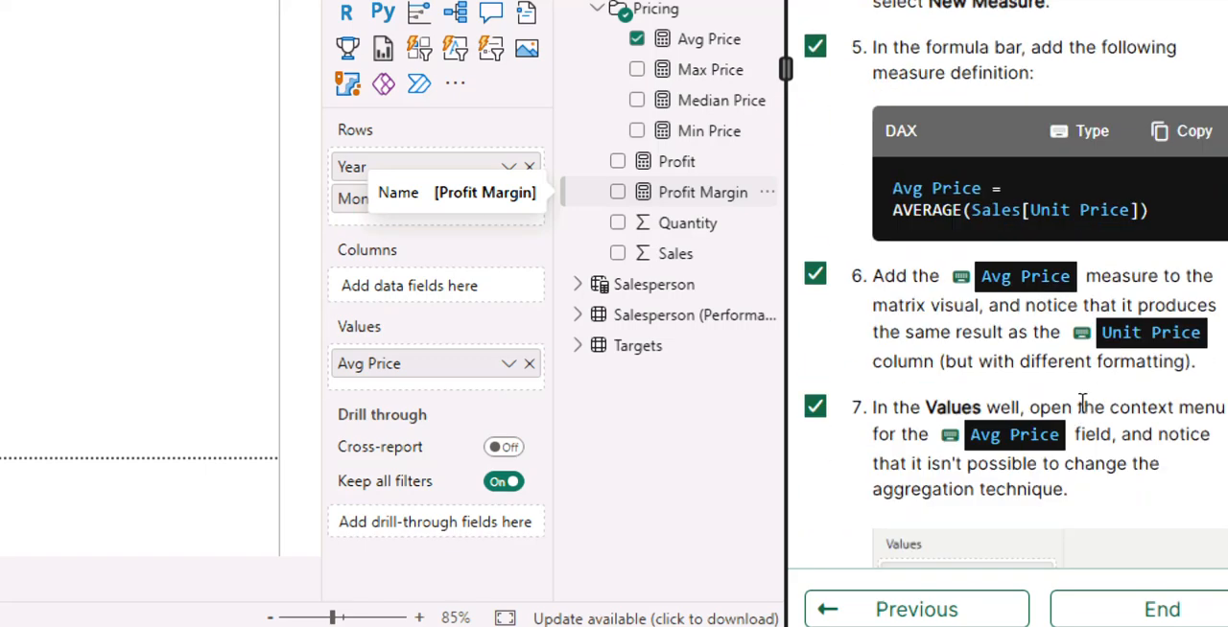
pyautogui.scroll(6, 1083, 404)
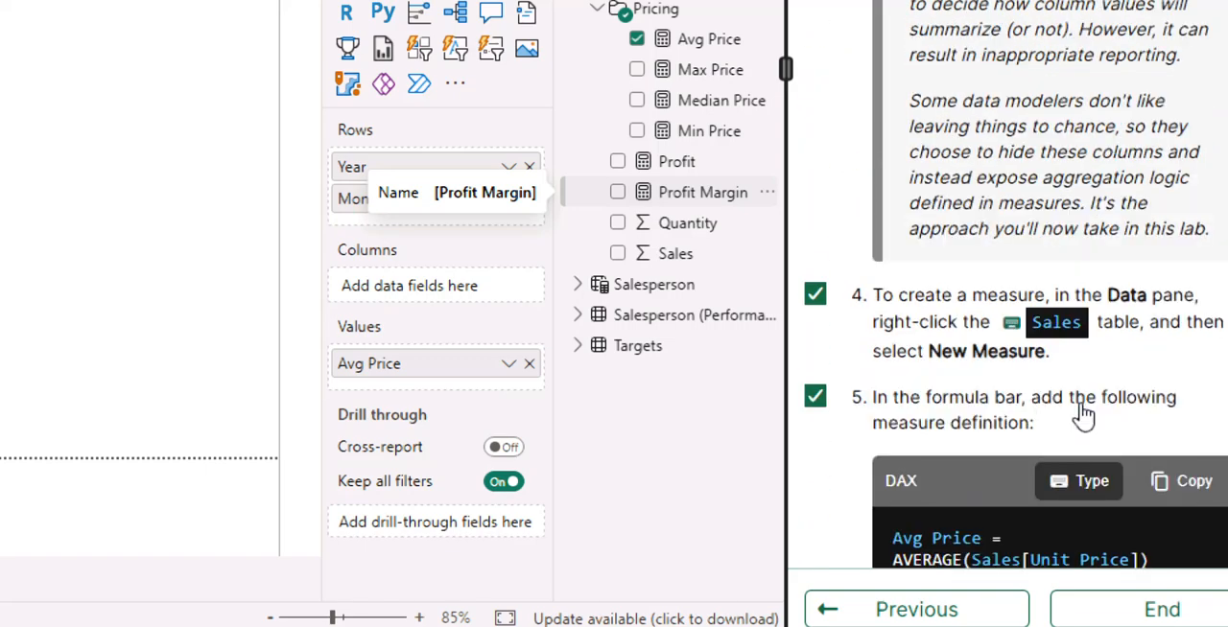
pyautogui.scroll(4, 1084, 411)
pyautogui.hscroll(1, 1082, 412)
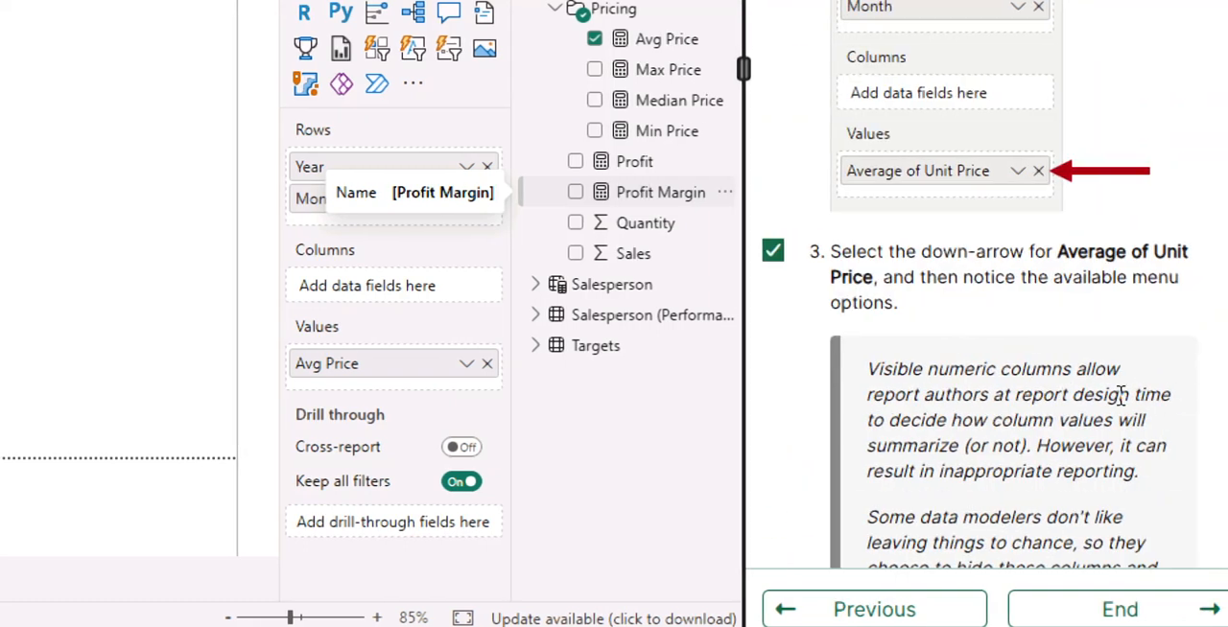
pyautogui.scroll(-6, 1090, 397)
pyautogui.scroll(-4, 1089, 397)
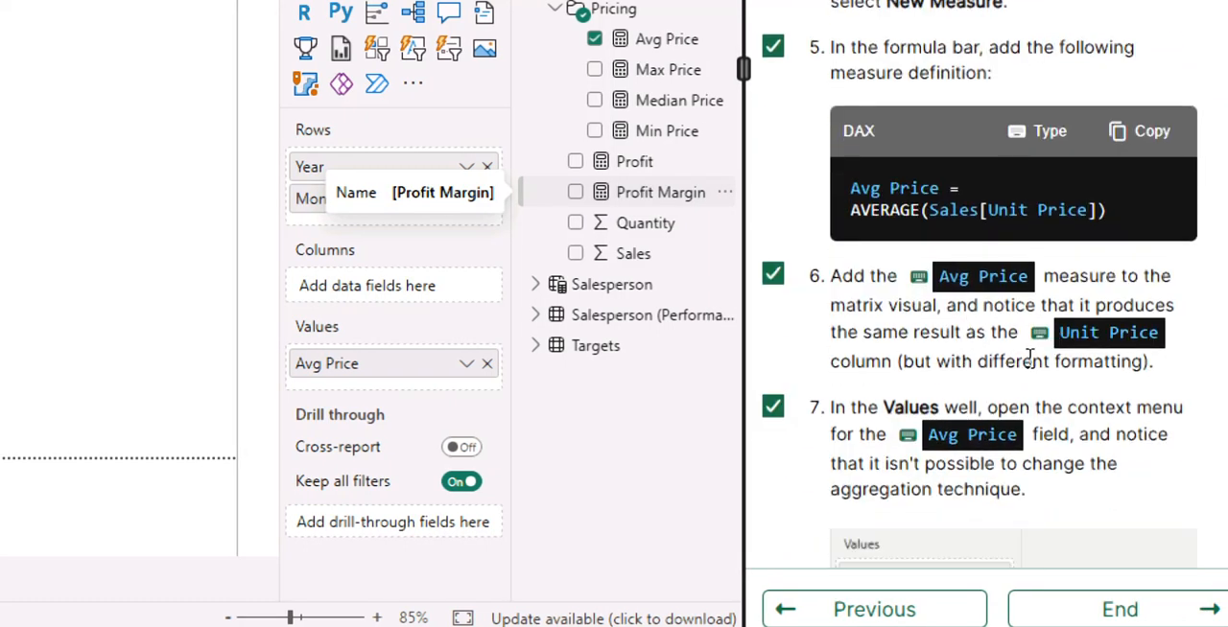
pyautogui.scroll(-8, 1009, 443)
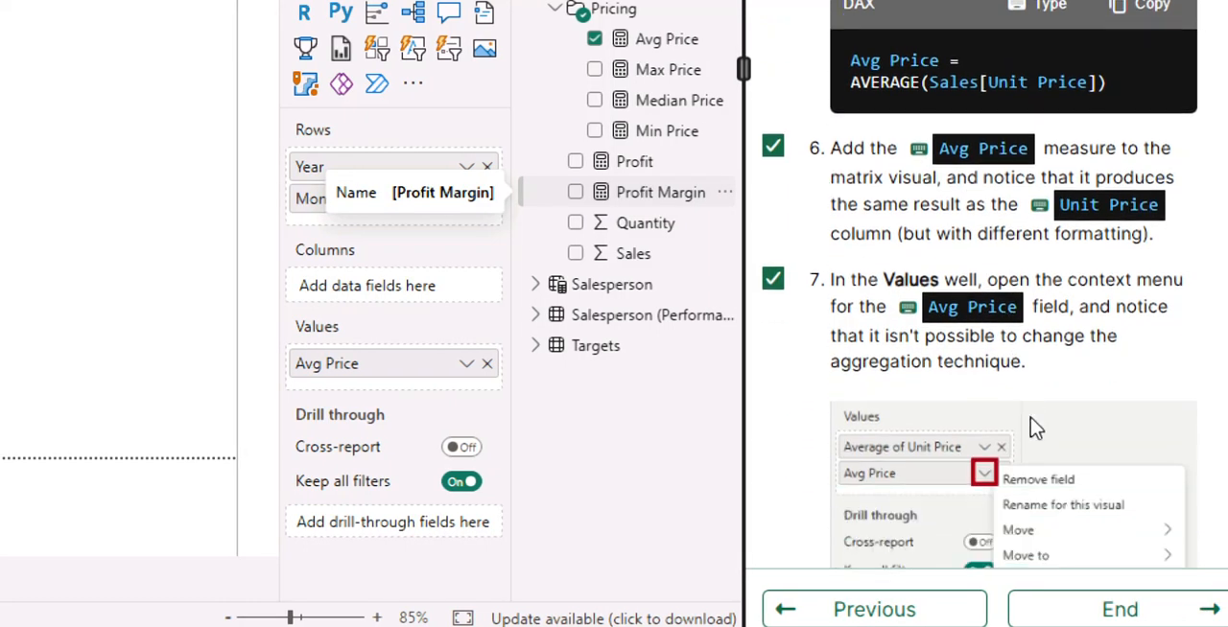
pyautogui.scroll(6, 1031, 413)
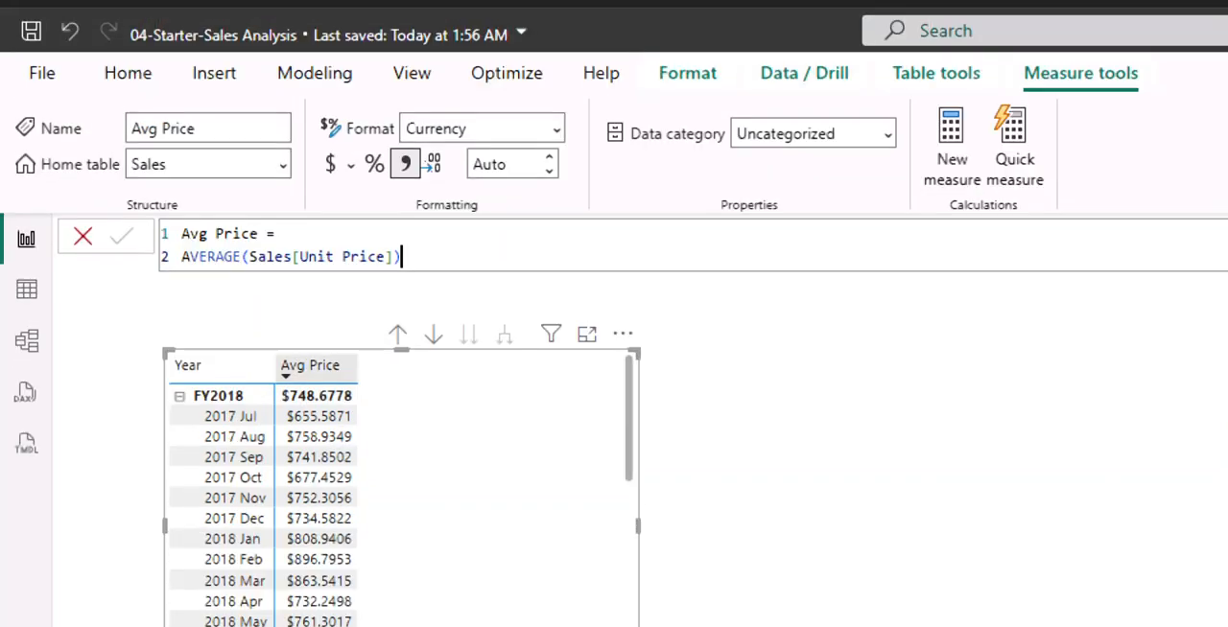
# Set the Avg Price measure's currency format to 2 decimal places.
pyautogui.click(552, 161)
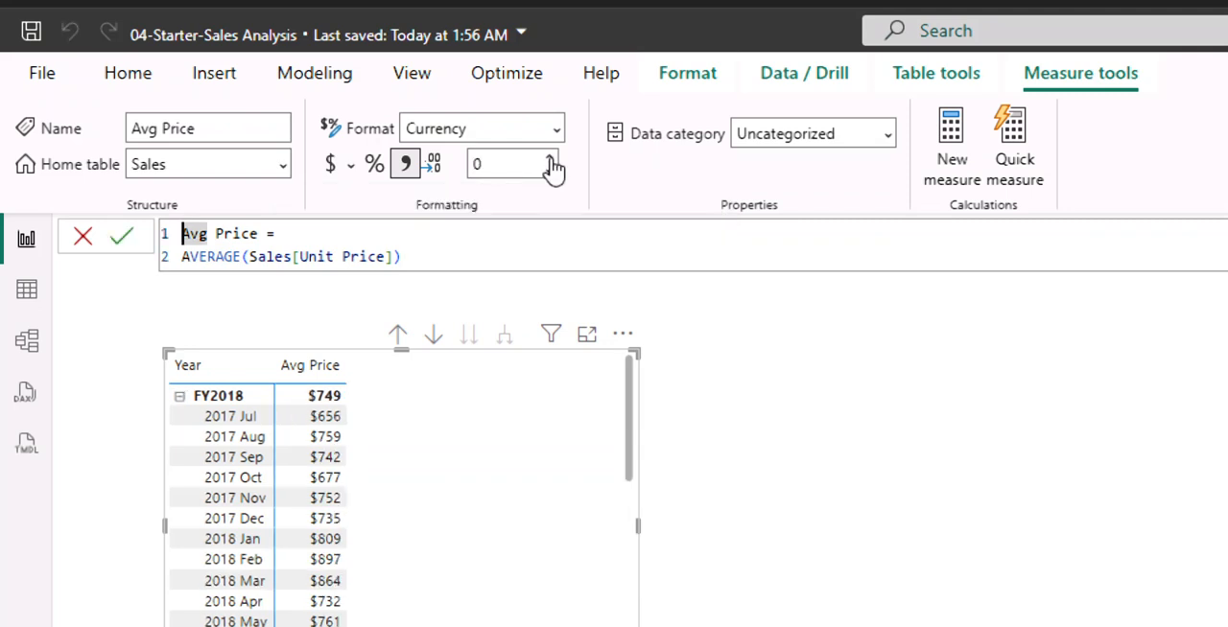
pyautogui.click(552, 162)
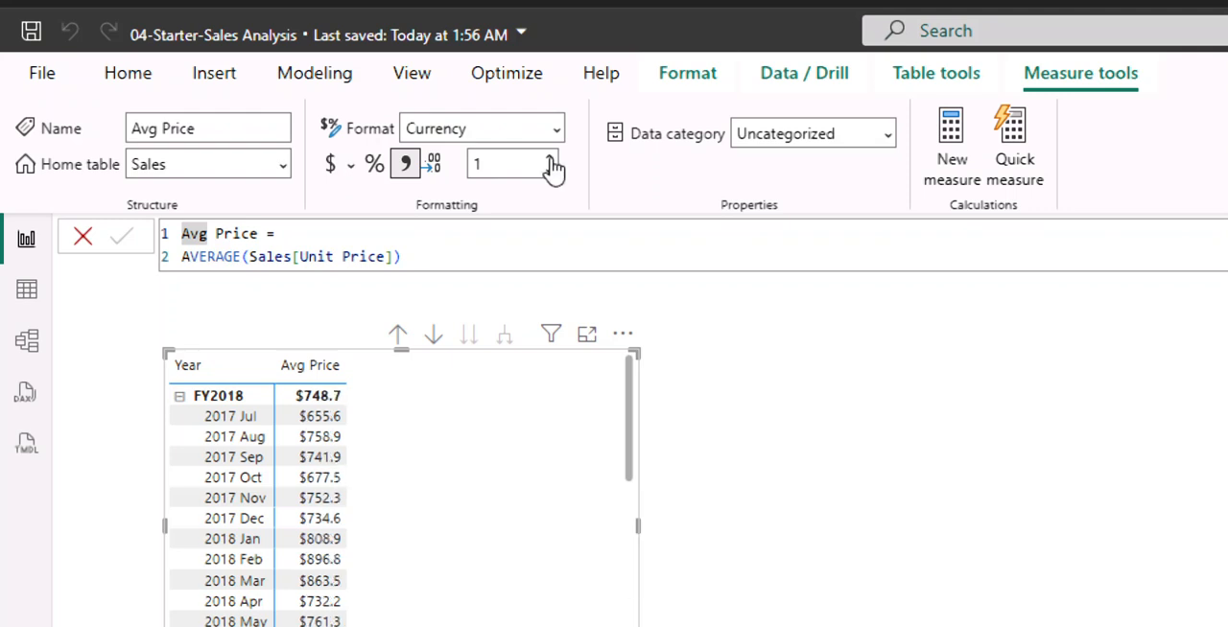
pyautogui.click(551, 161)
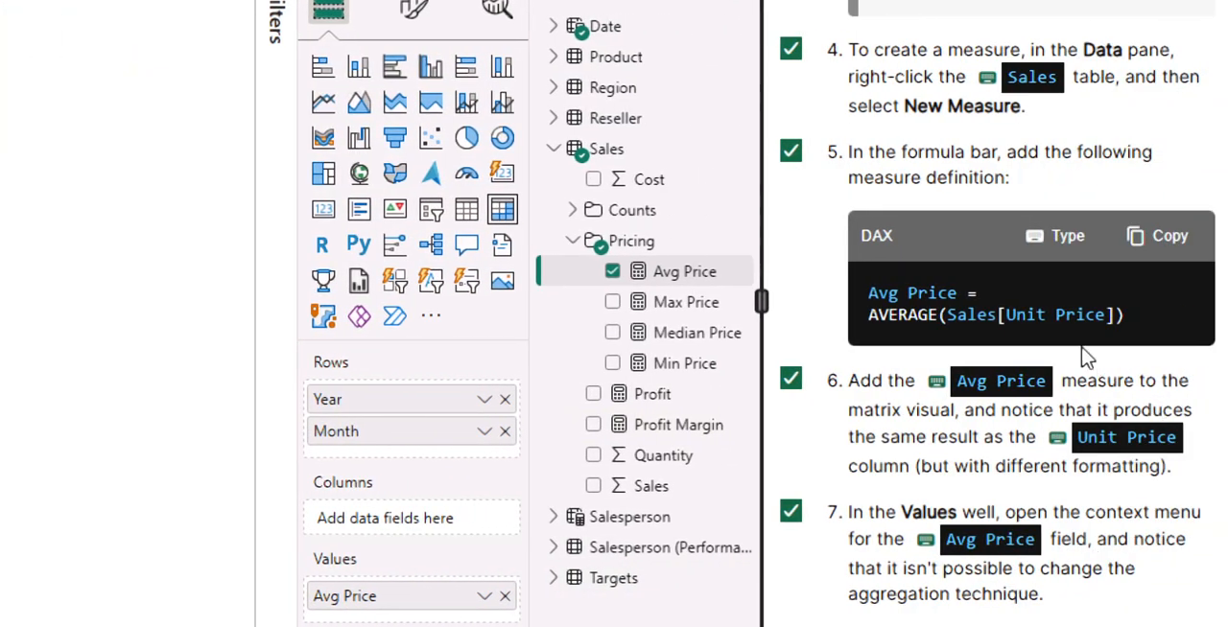
# Return to instruction 15 in the lab guide, adding five measures to the matrix visual, and mark it as completed.
pyautogui.scroll(-5, 1082, 357)
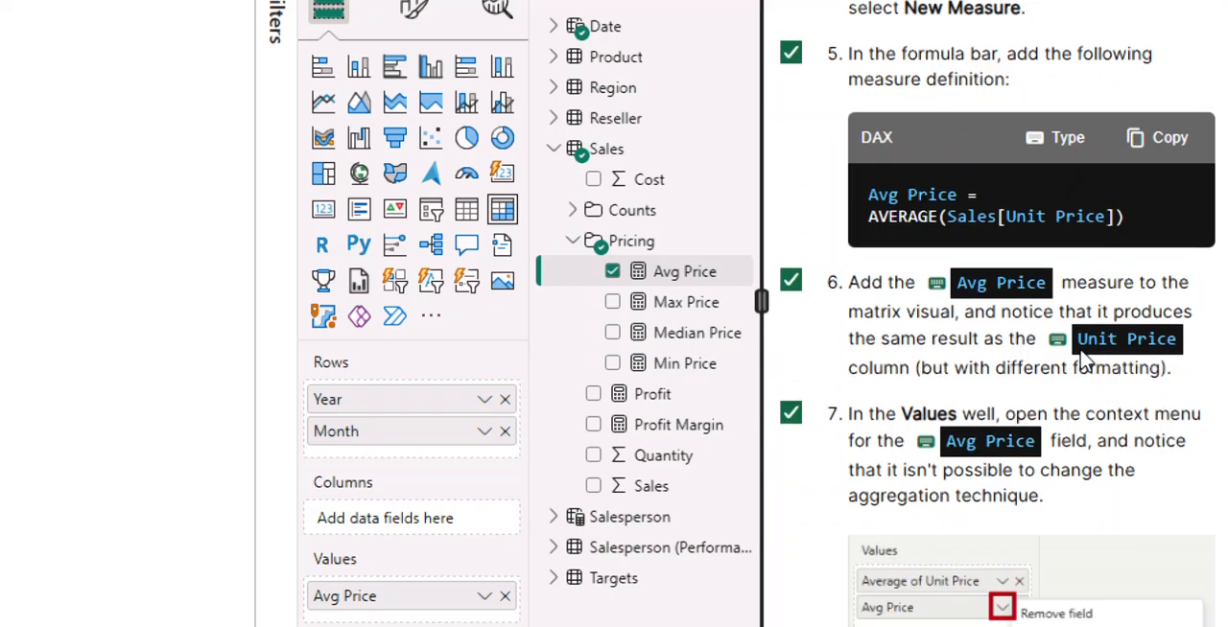
pyautogui.scroll(-15, 1082, 357)
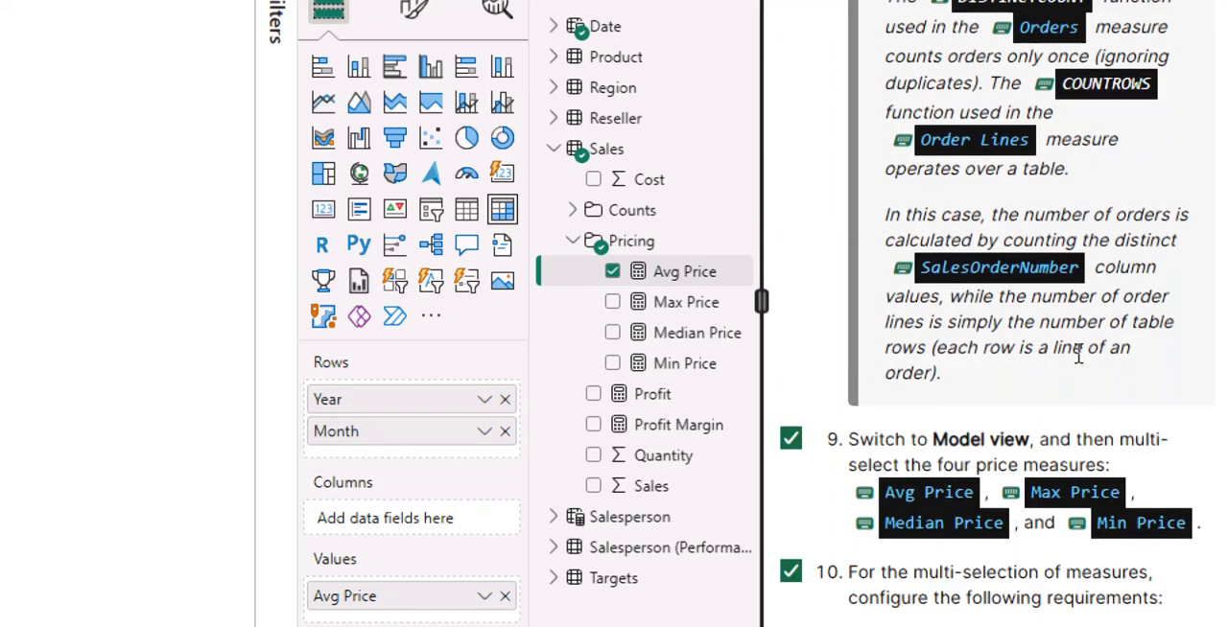
pyautogui.scroll(-15, 1082, 357)
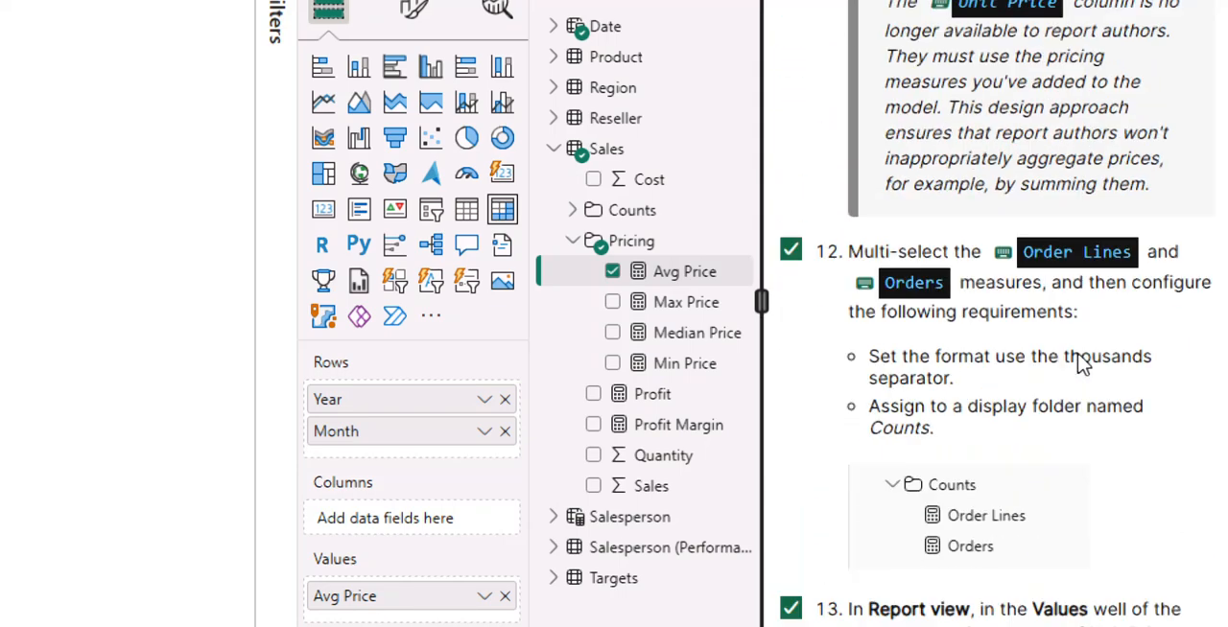
pyautogui.scroll(-12, 1083, 365)
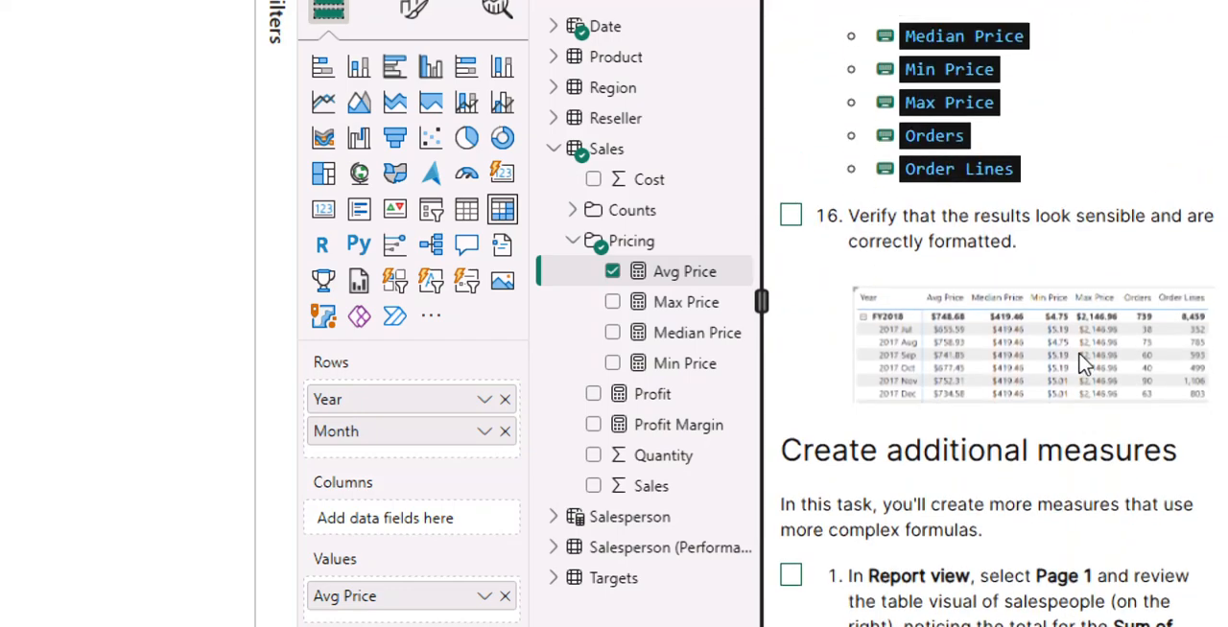
pyautogui.scroll(7, 1086, 356)
pyautogui.scroll(-10, 905, 320)
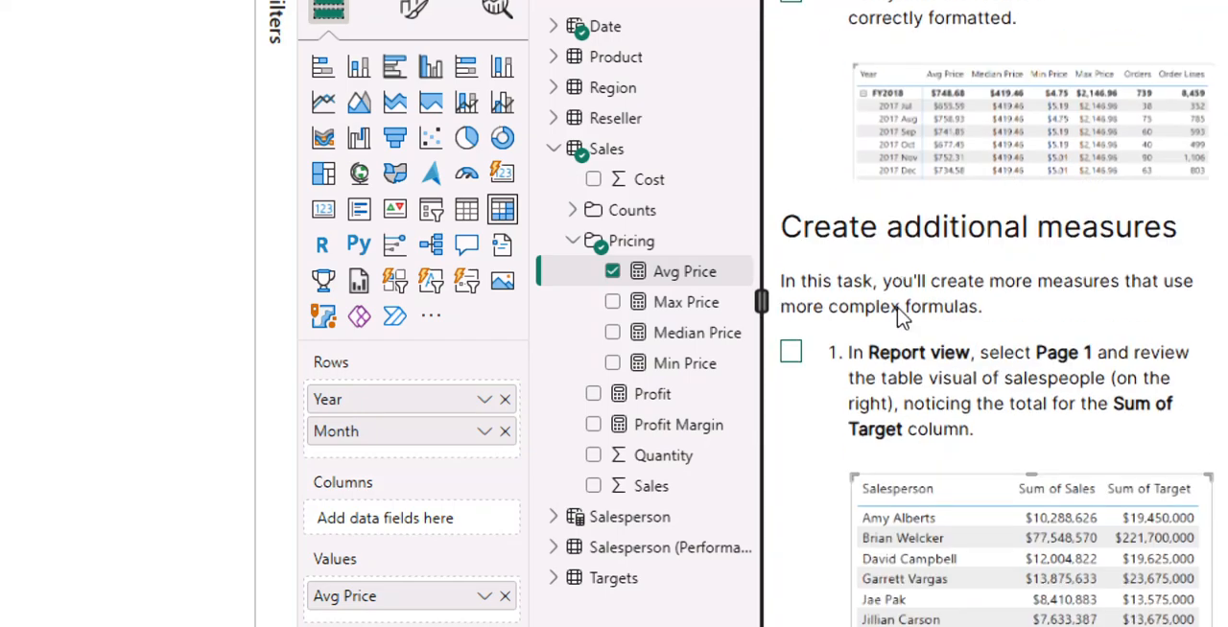
pyautogui.scroll(12, 898, 310)
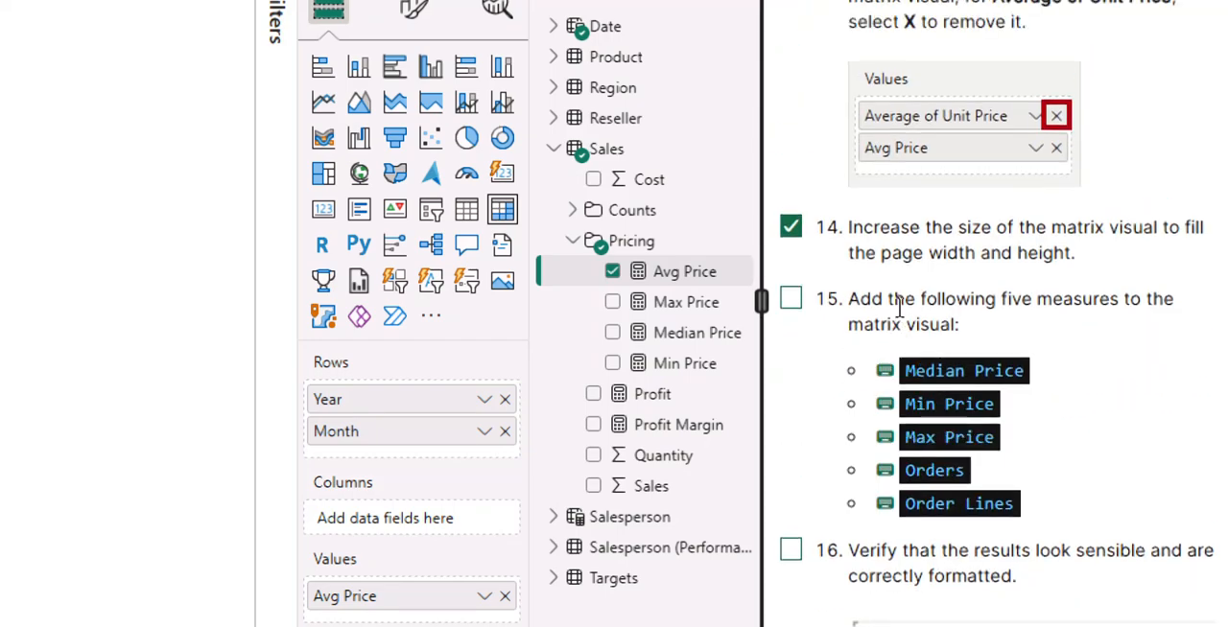
pyautogui.scroll(-2, 899, 305)
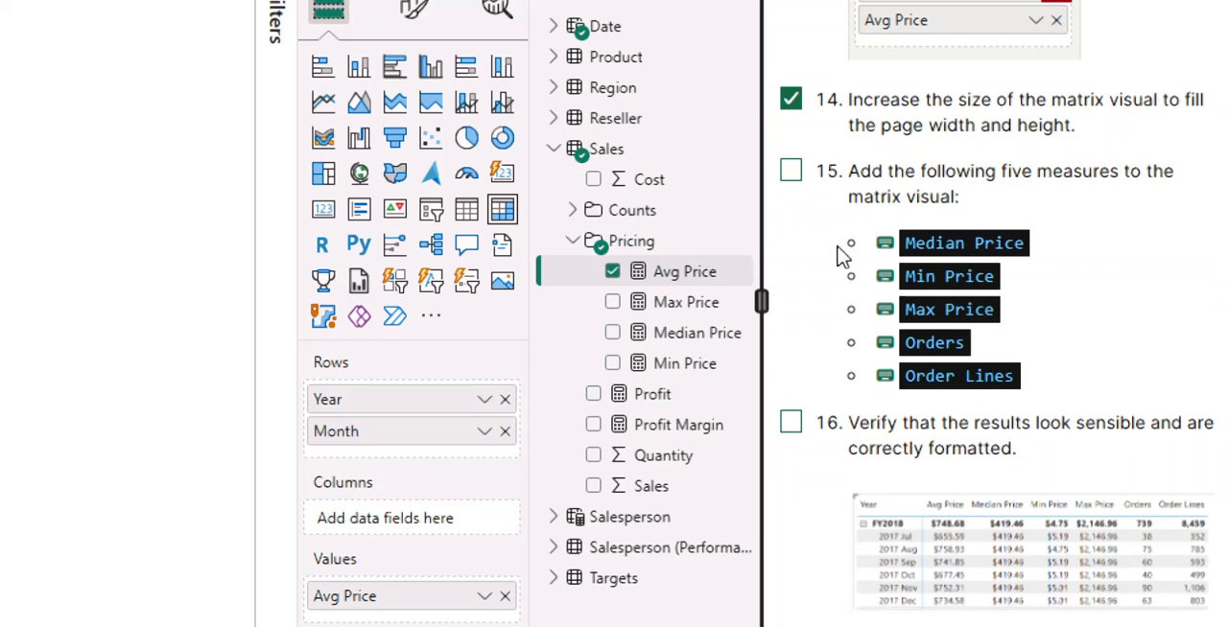
pyautogui.click(790, 172)
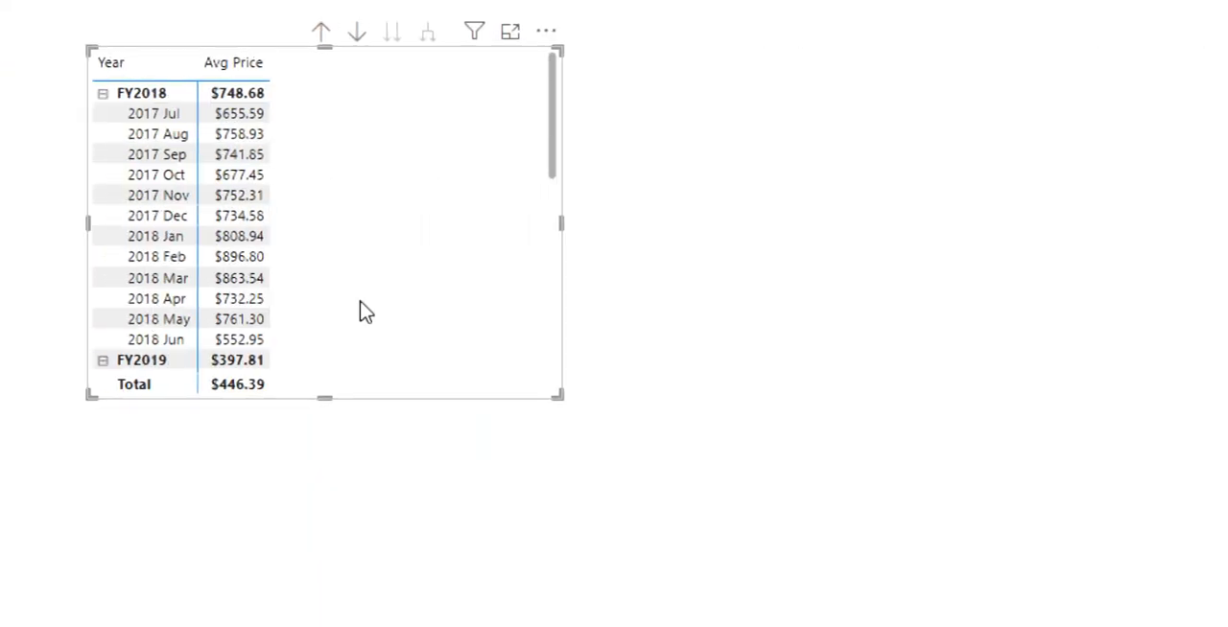
# Enlarge the matrix visual on the page and add the Median Price, Min Price, Max Price, Orders and Order Lines measures to it.
pyautogui.moveTo(554, 396); pyautogui.dragTo(705, 436)
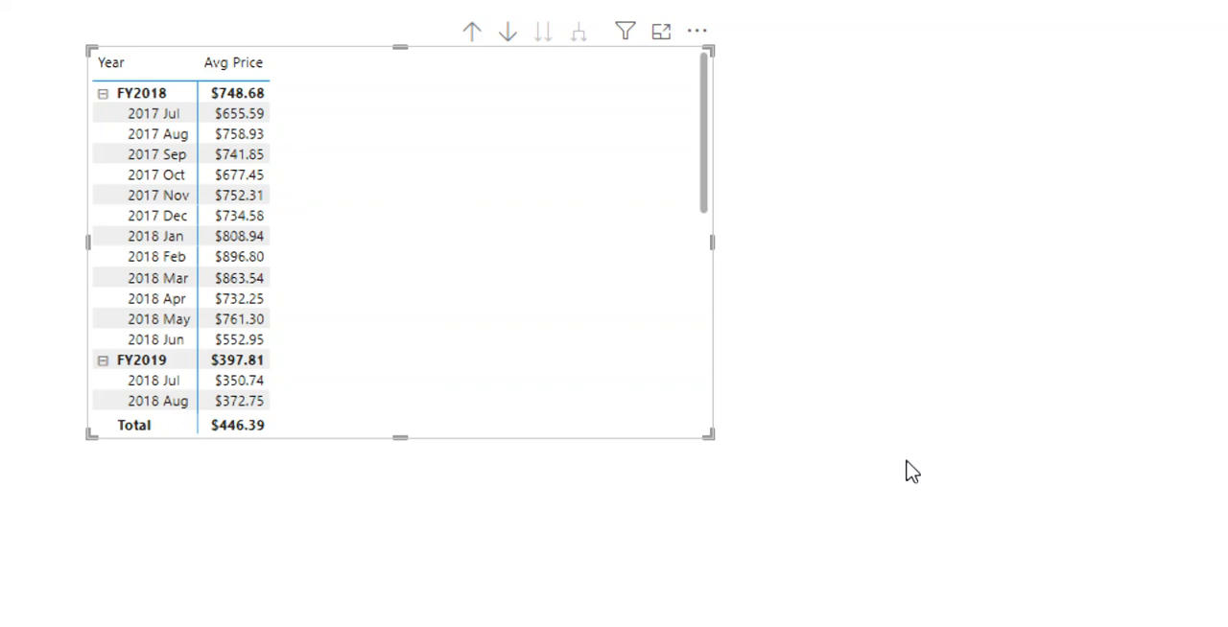
pyautogui.moveTo(785, 477); pyautogui.dragTo(1023, 543)
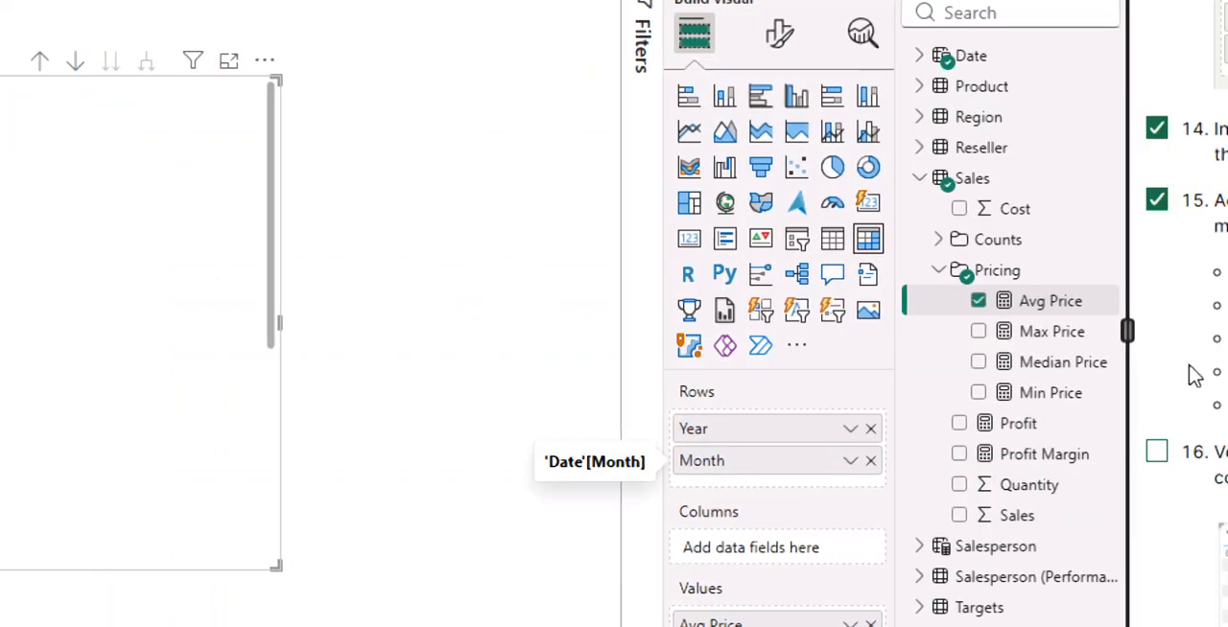
pyautogui.click(975, 362)
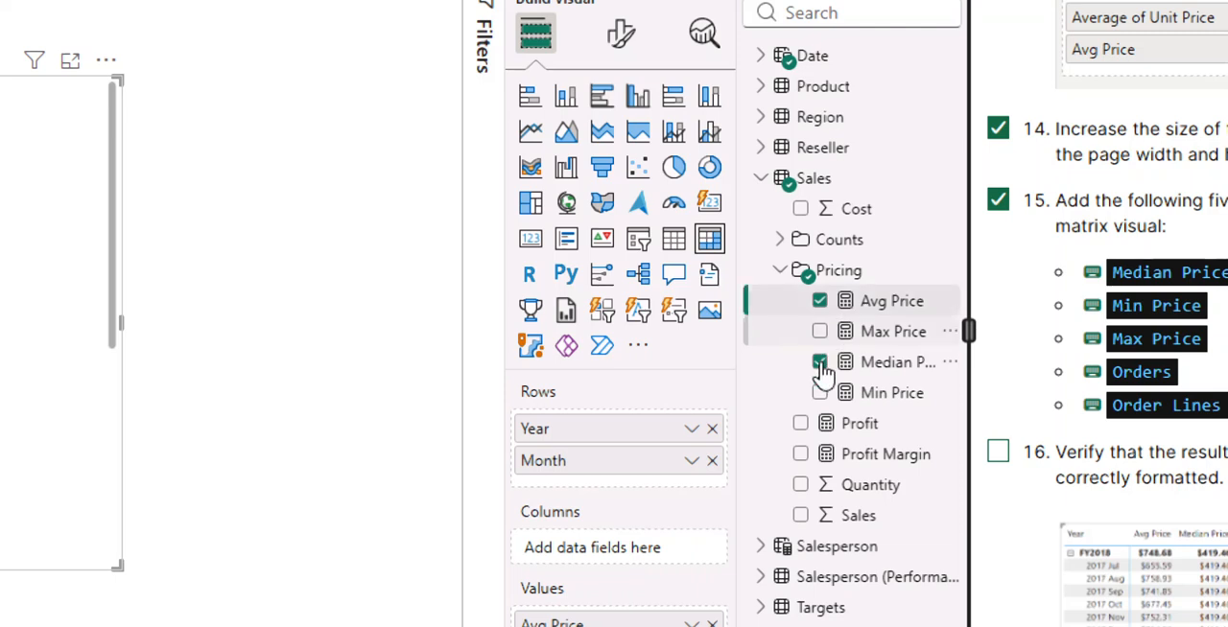
pyautogui.click(819, 394)
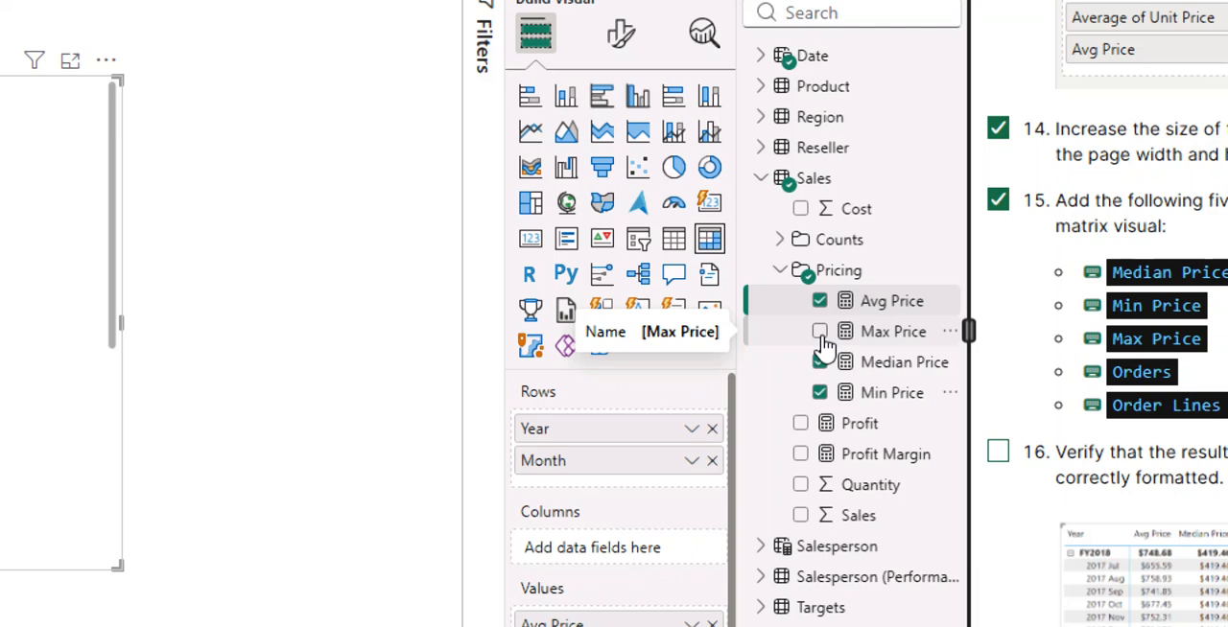
pyautogui.click(780, 241)
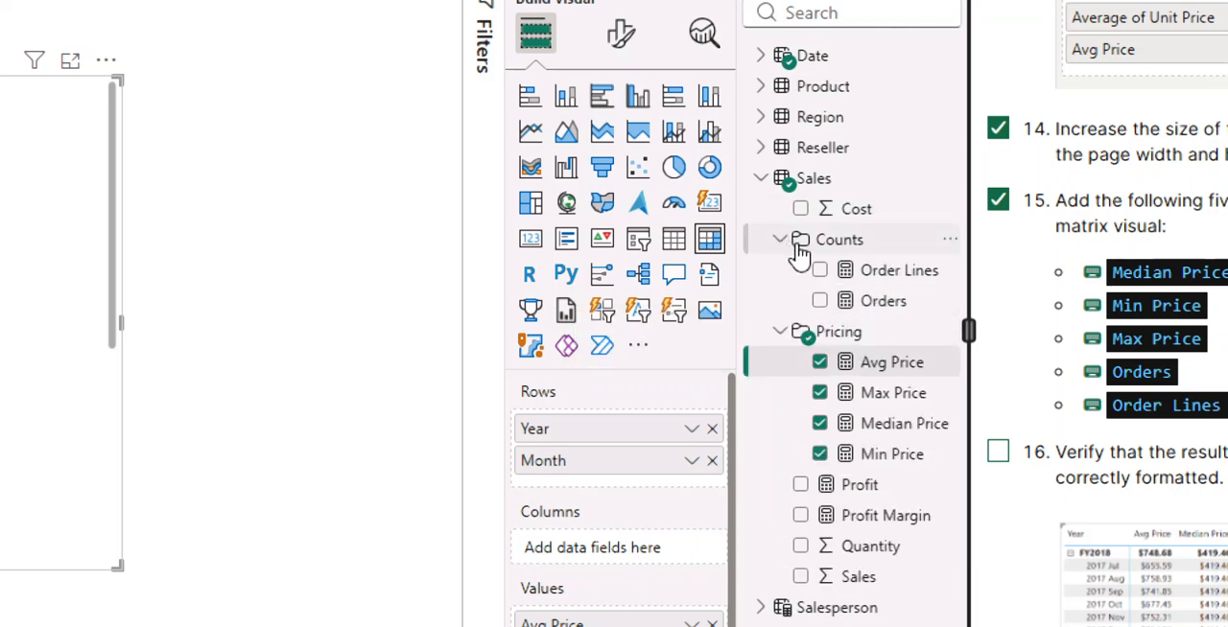
pyautogui.click(793, 301)
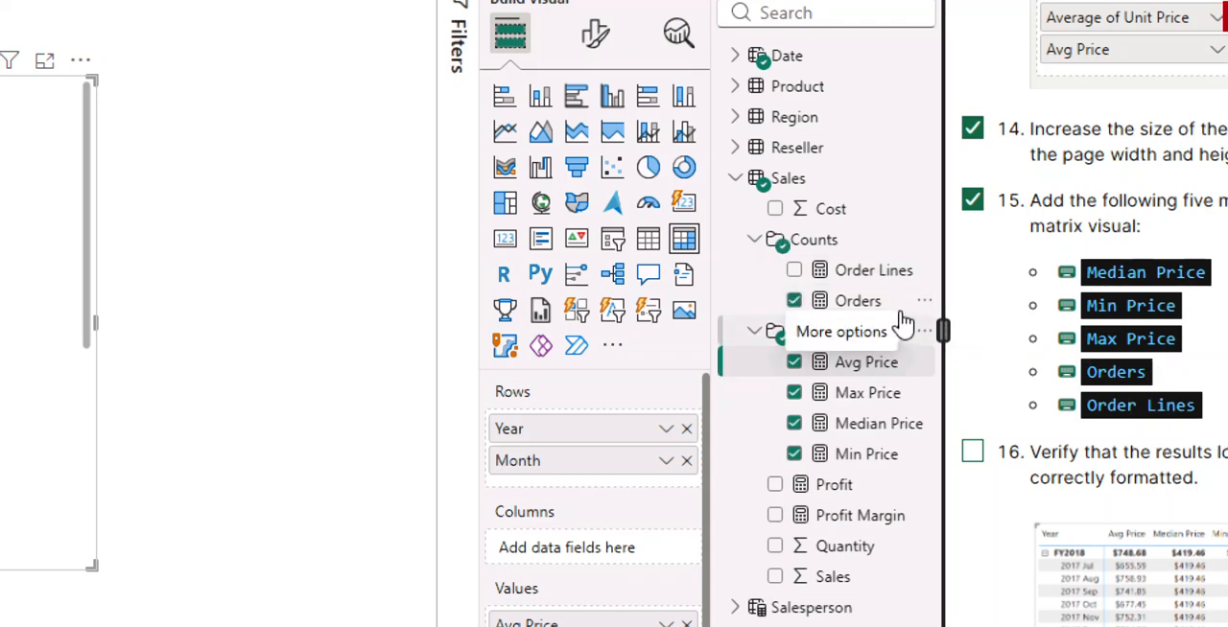
pyautogui.click(795, 273)
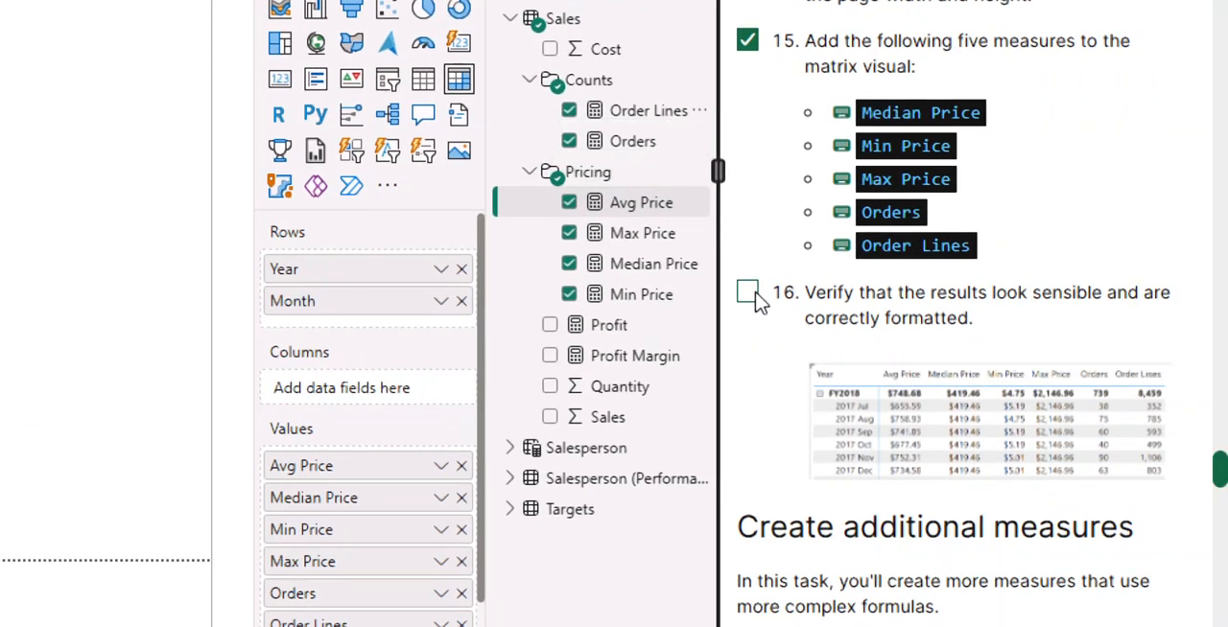
# Mark instruction 16, verifying the results, as completed and go to the Create additional measures task in the lab guide.
pyautogui.click(752, 295)
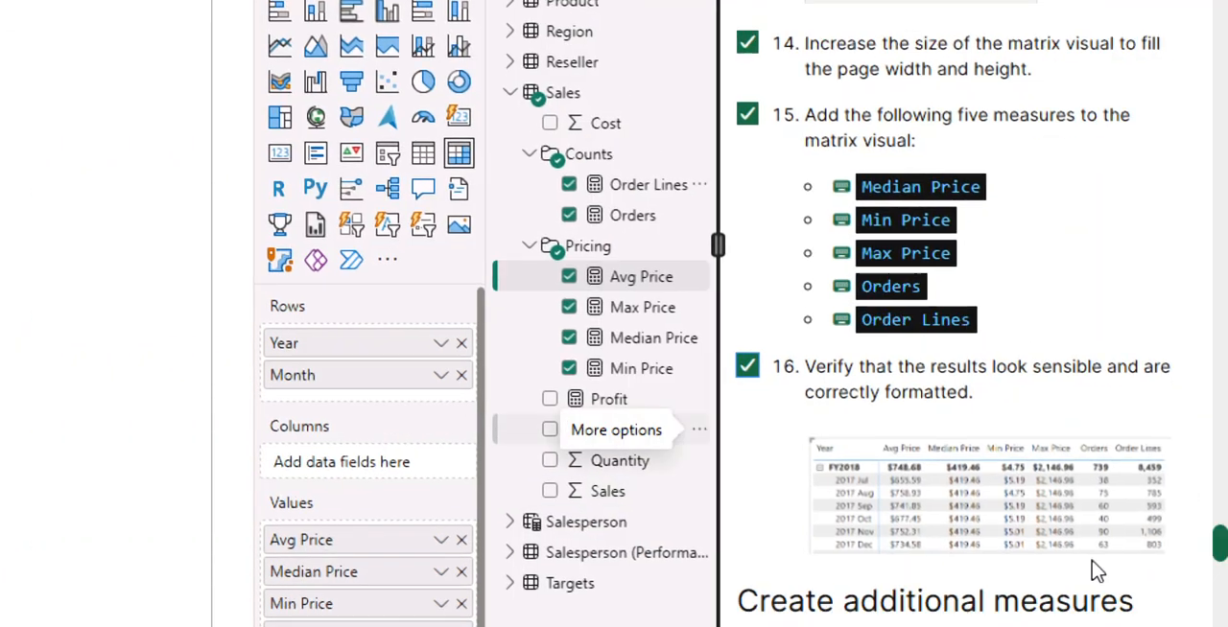
pyautogui.scroll(-5, 935, 426)
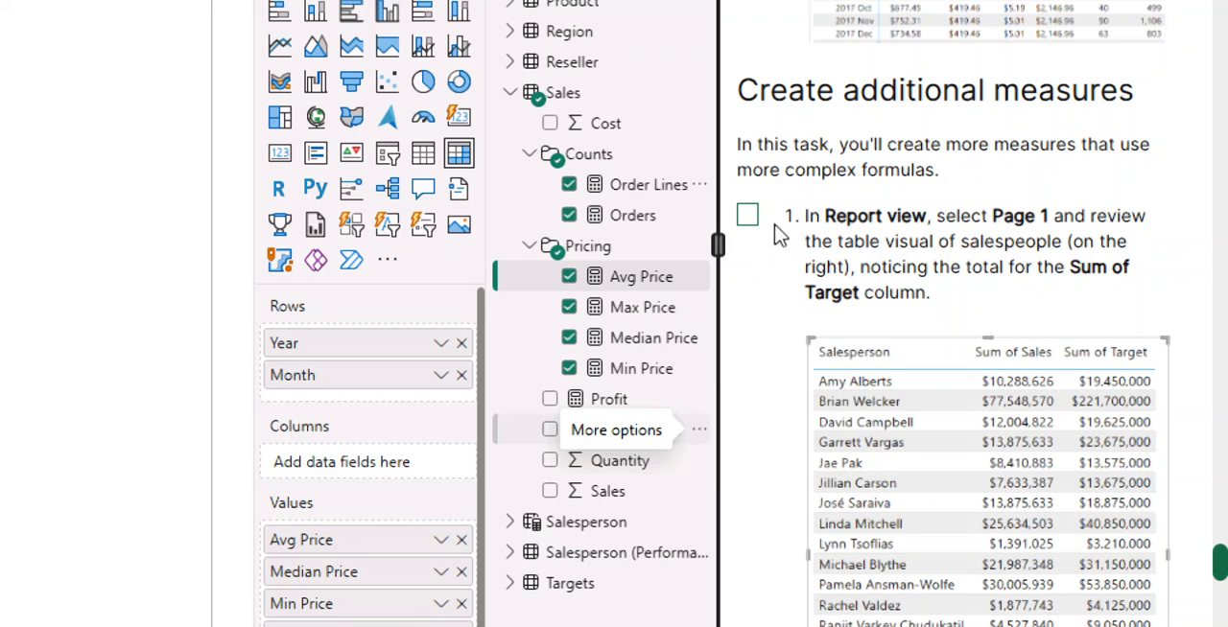
# Mark instruction 1 as completed, then open Page 1 and select the salesperson table to review its Sum of Target total.
pyautogui.click(746, 219)
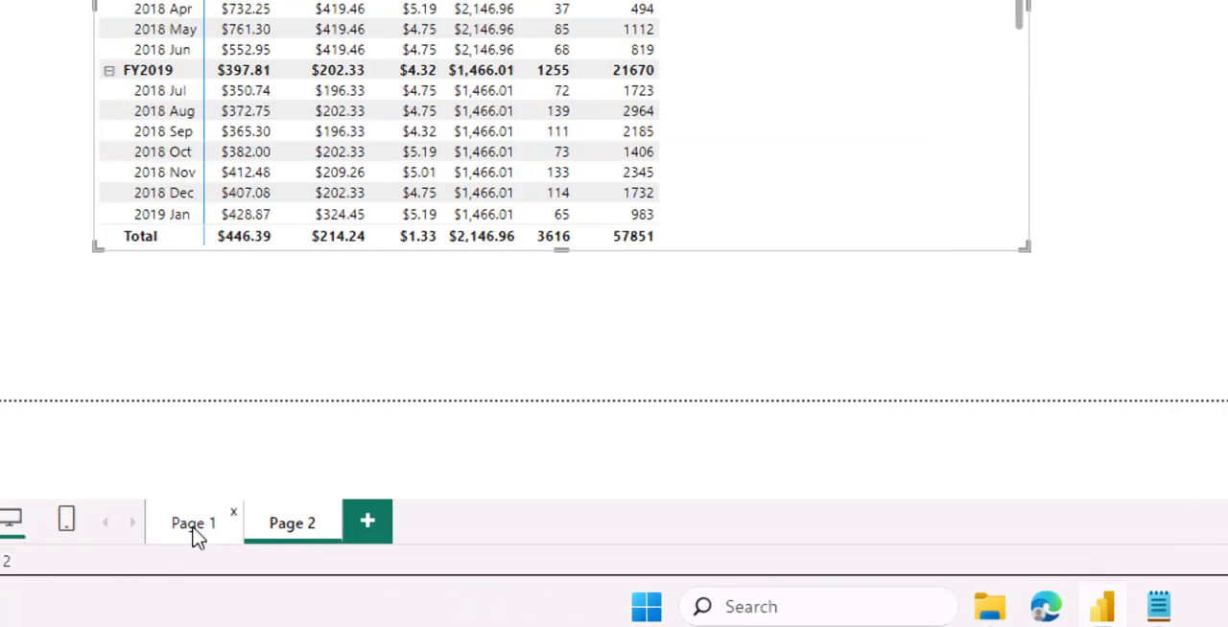
pyautogui.click(195, 533)
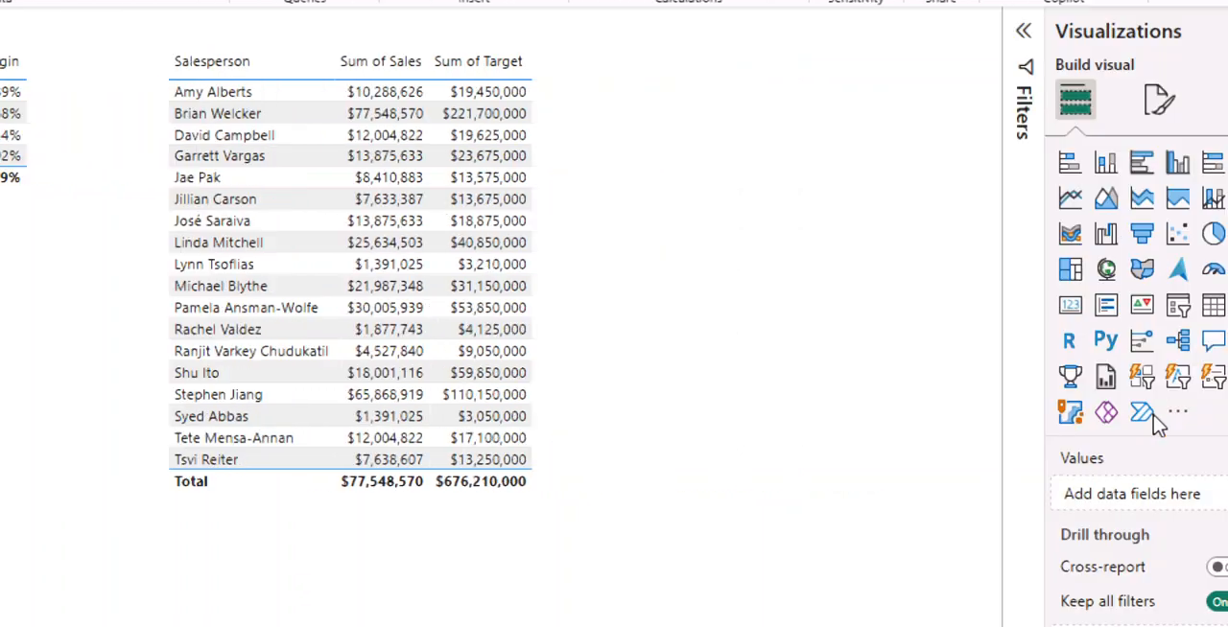
pyautogui.scroll(-3, 1181, 412)
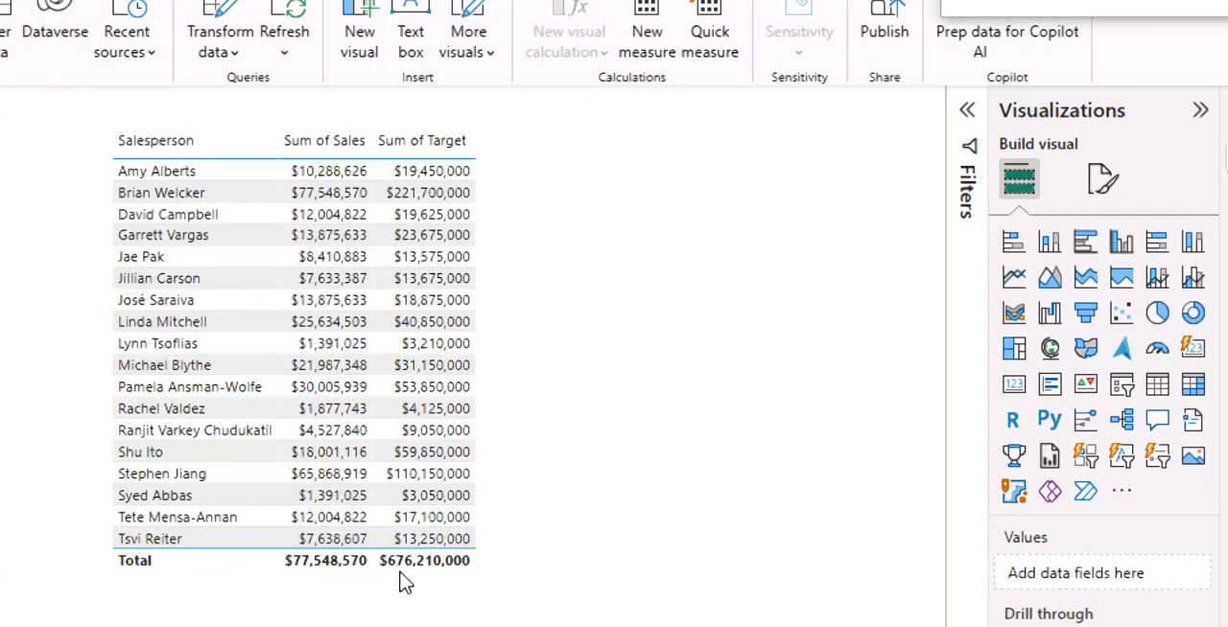
pyautogui.click(403, 578)
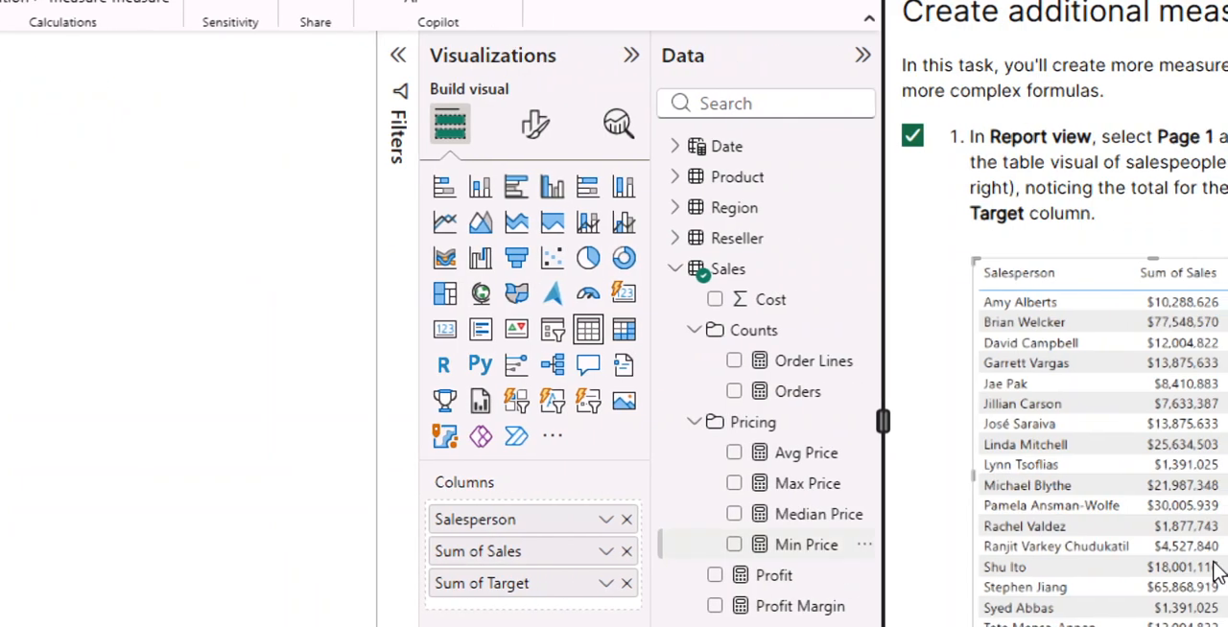
# Mark instruction 2 in the lab guide as completed and remove Sum of Target from the salesperson table visual.
pyautogui.scroll(-3, 993, 408)
pyautogui.scroll(-3, 993, 407)
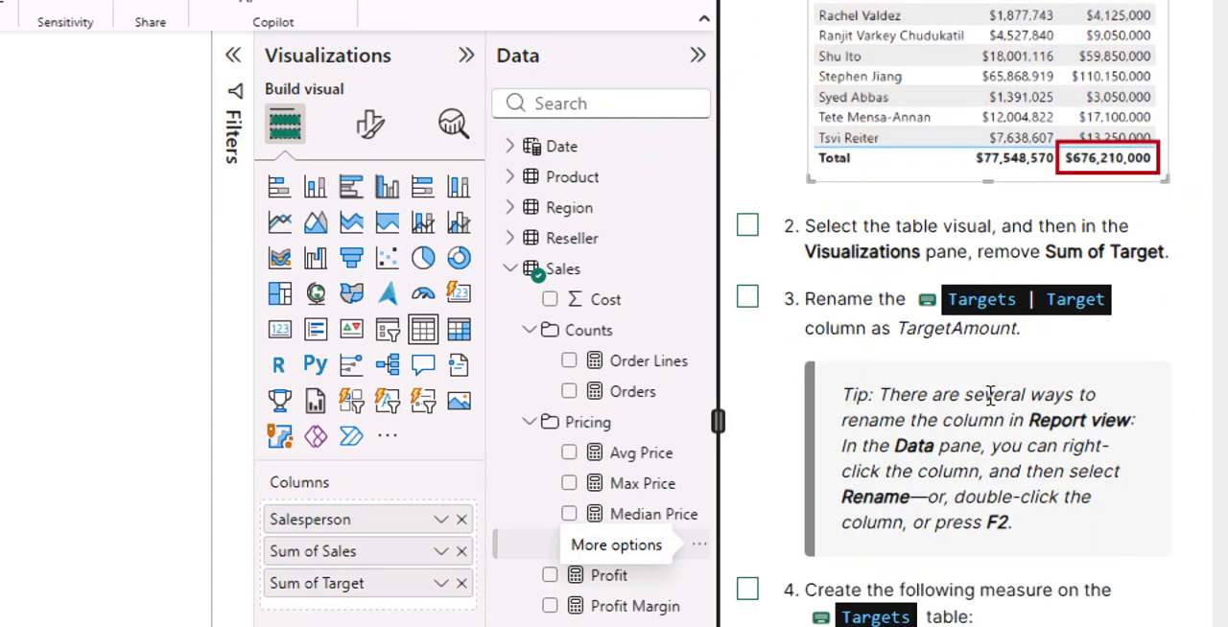
pyautogui.click(749, 228)
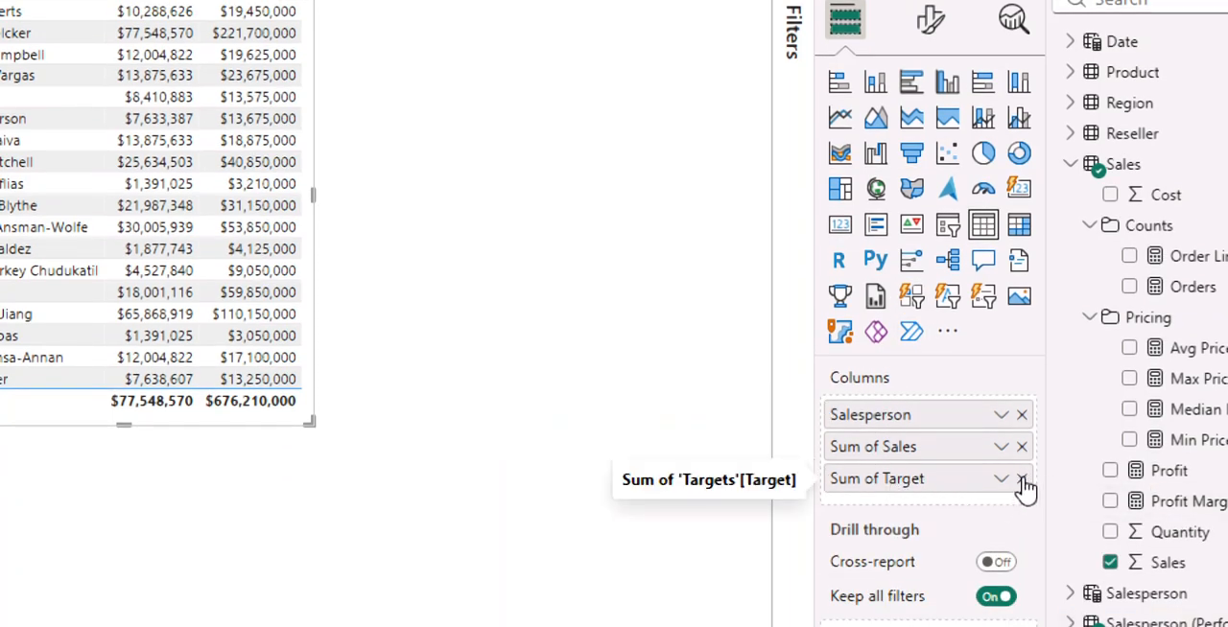
pyautogui.click(1025, 480)
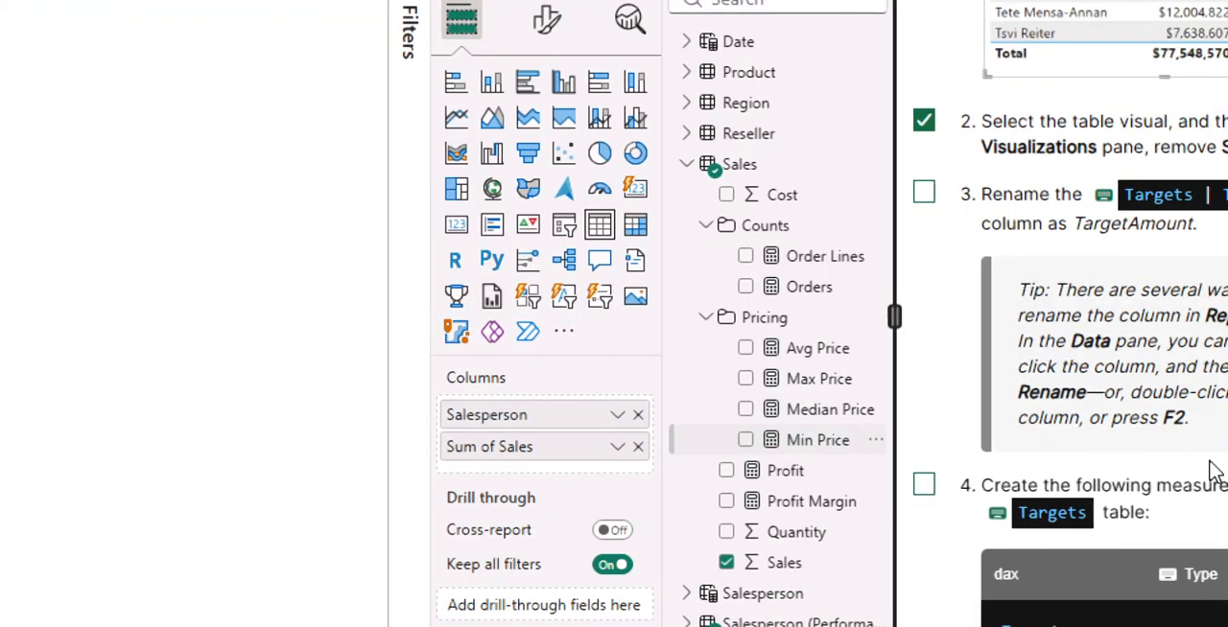
# Mark instruction 3, renaming the Target column, as completed and read ahead through instructions 4 to 9 in the lab guide.
pyautogui.scroll(-4, 884, 278)
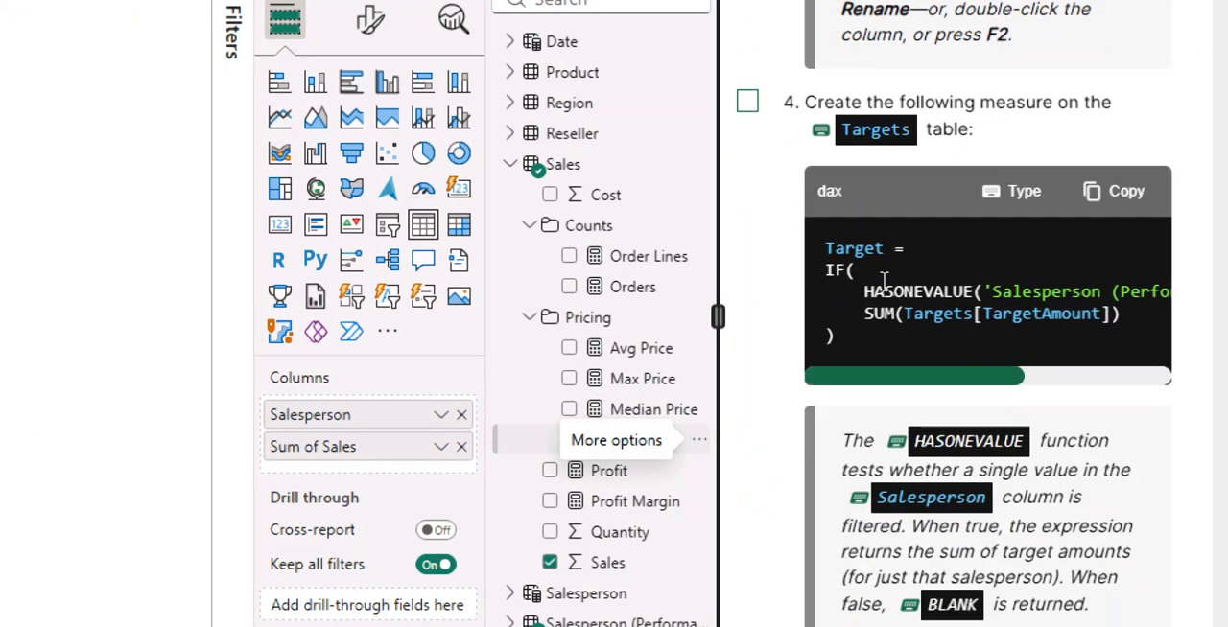
pyautogui.scroll(3, 877, 282)
pyautogui.click(754, 75)
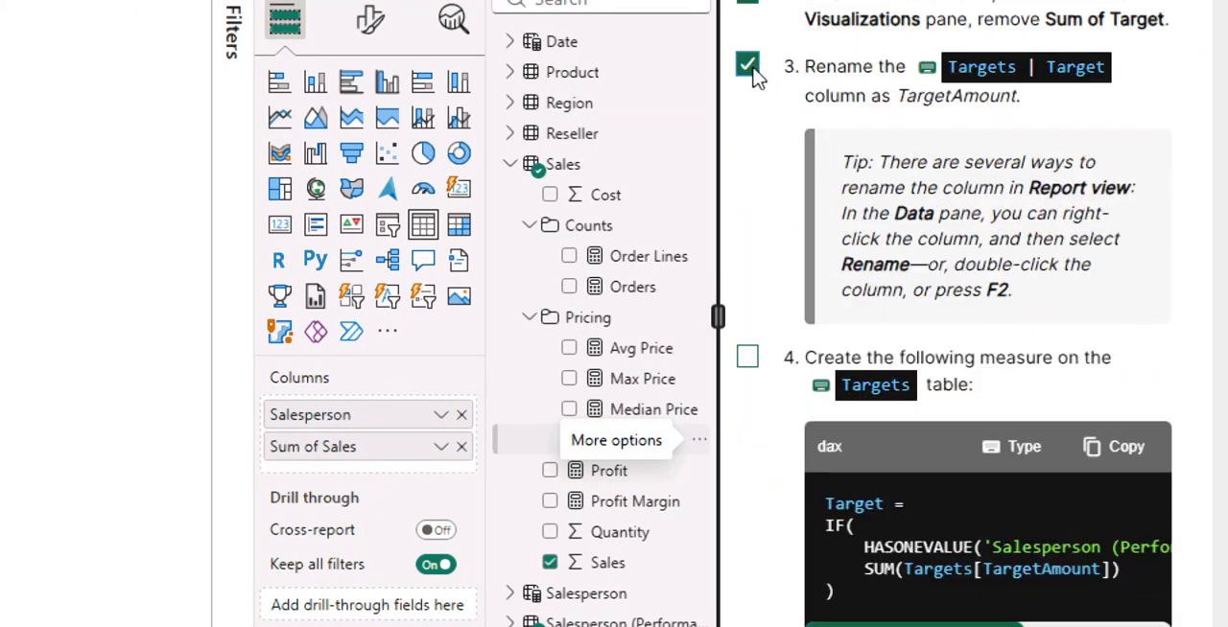
pyautogui.scroll(-3, 849, 384)
pyautogui.scroll(-10, 854, 392)
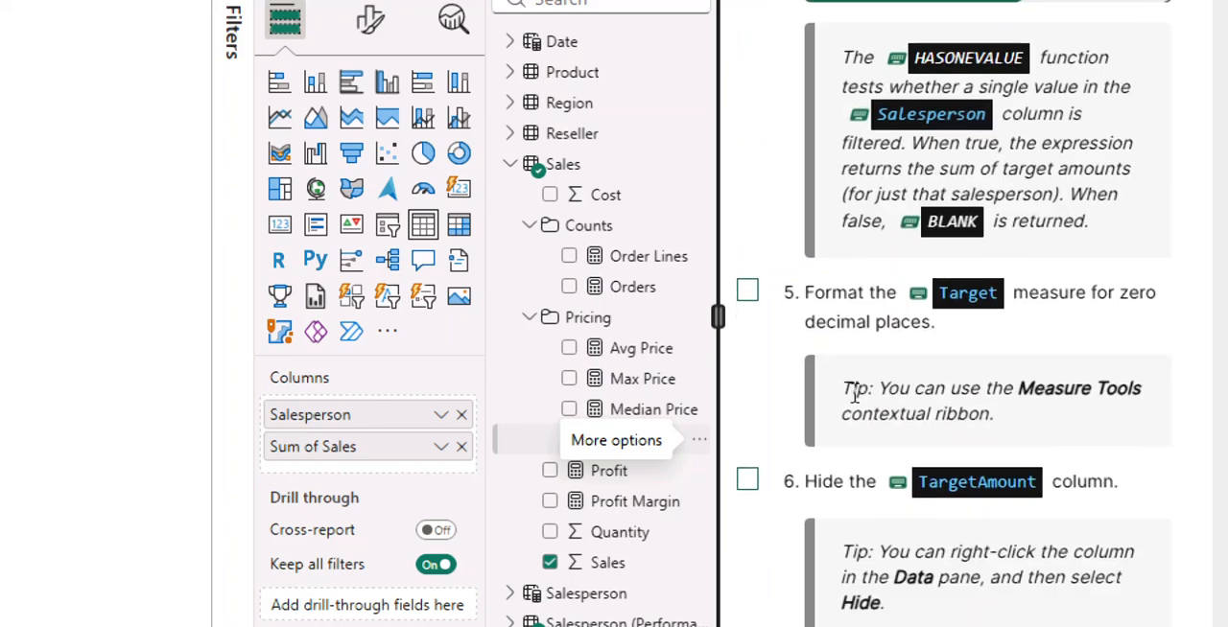
pyautogui.scroll(-3, 854, 403)
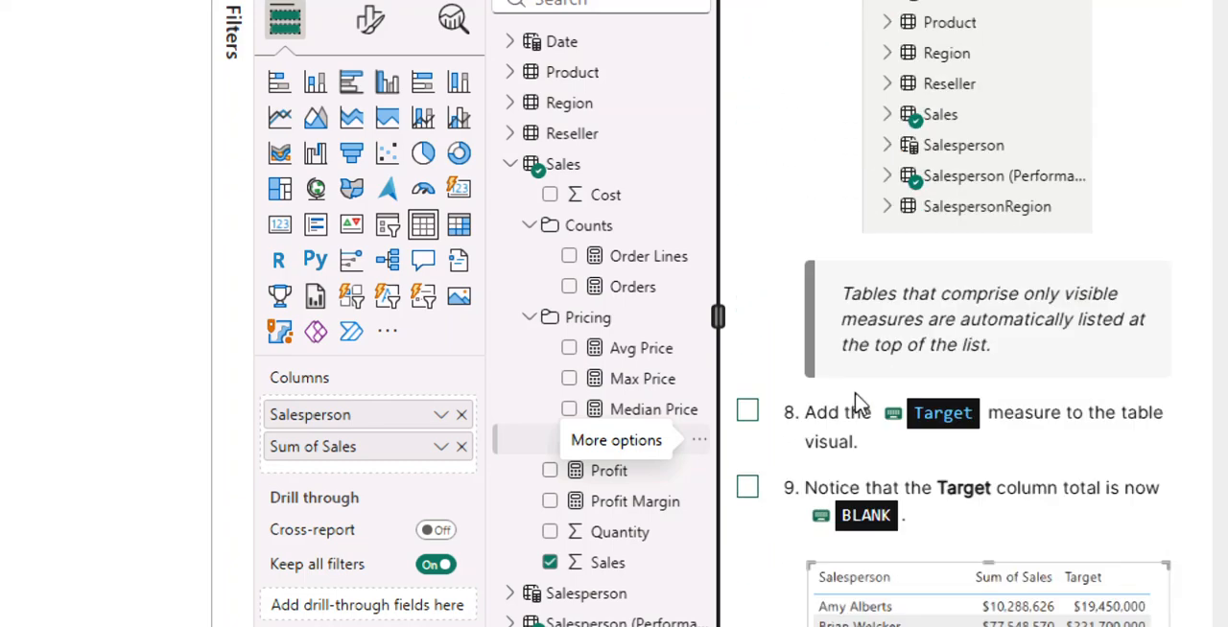
pyautogui.scroll(10, 859, 403)
pyautogui.scroll(4, 859, 403)
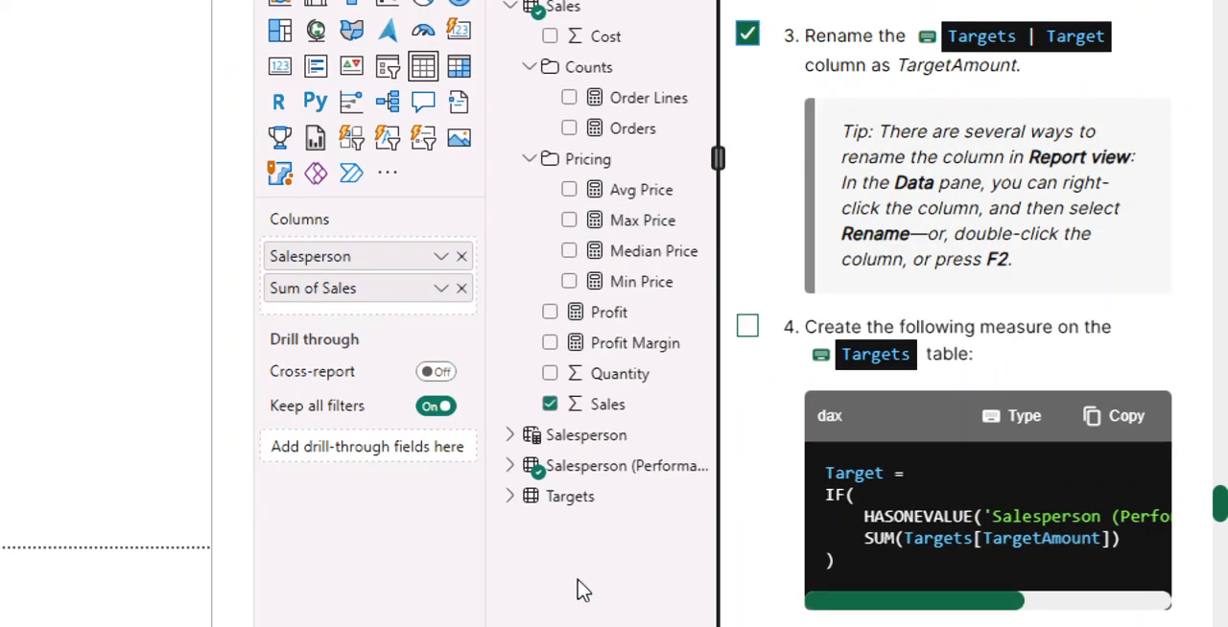
# Expand the Targets table and rename its Target column as TargetAmount.
pyautogui.click(510, 501)
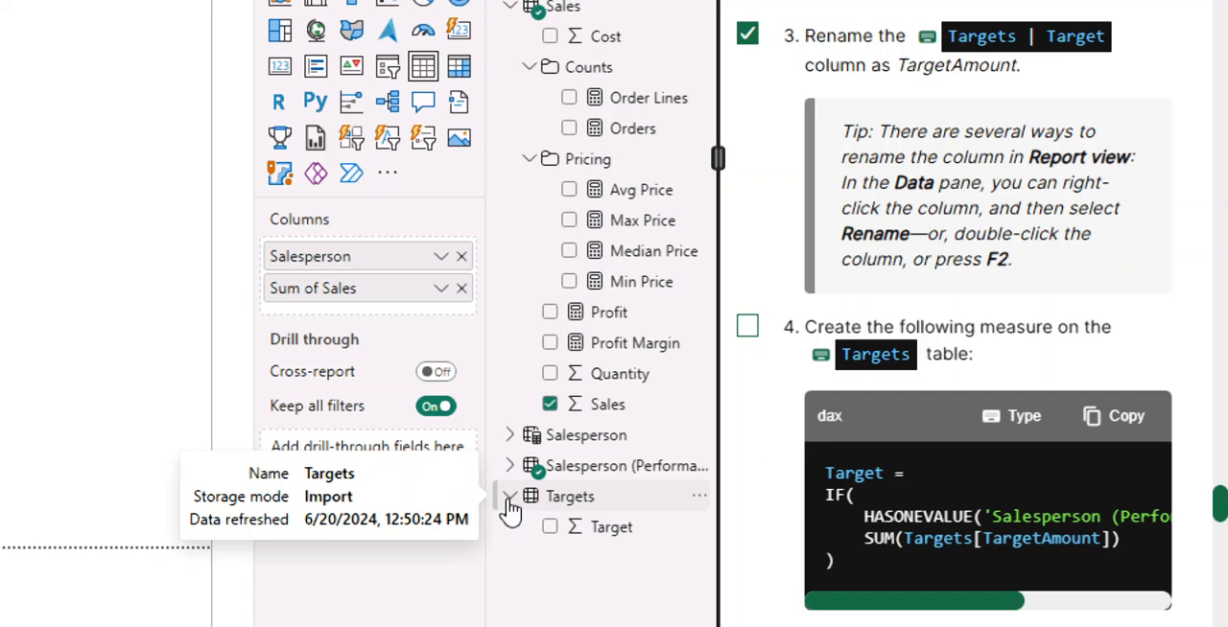
pyautogui.doubleClick(625, 535)
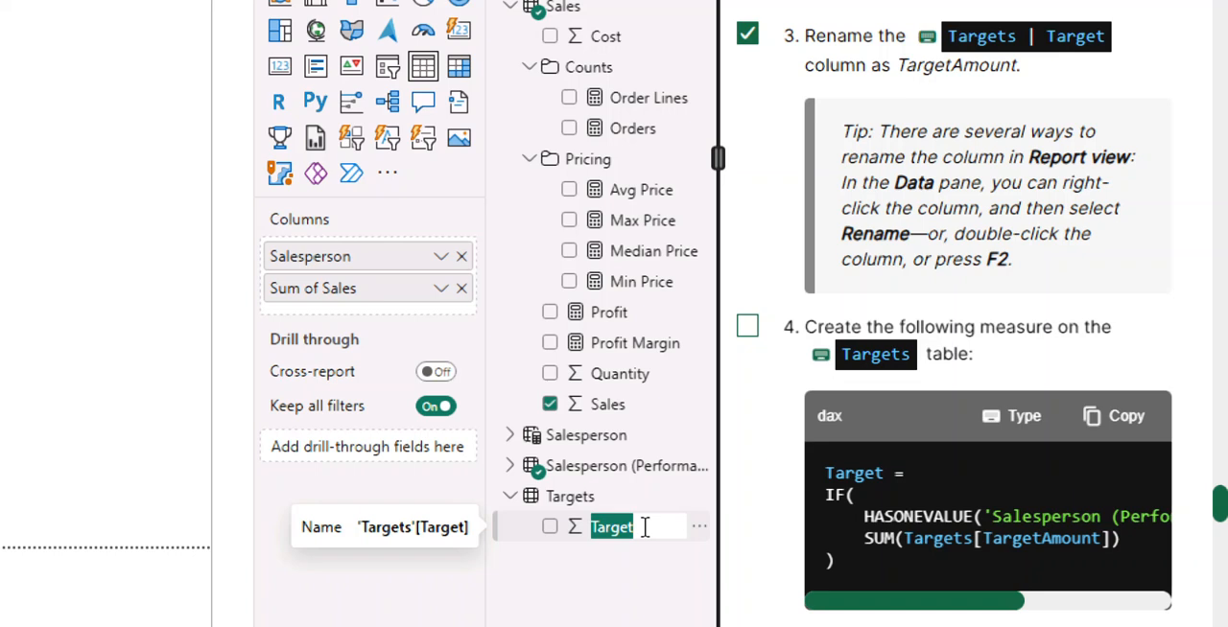
pyautogui.click(644, 527)
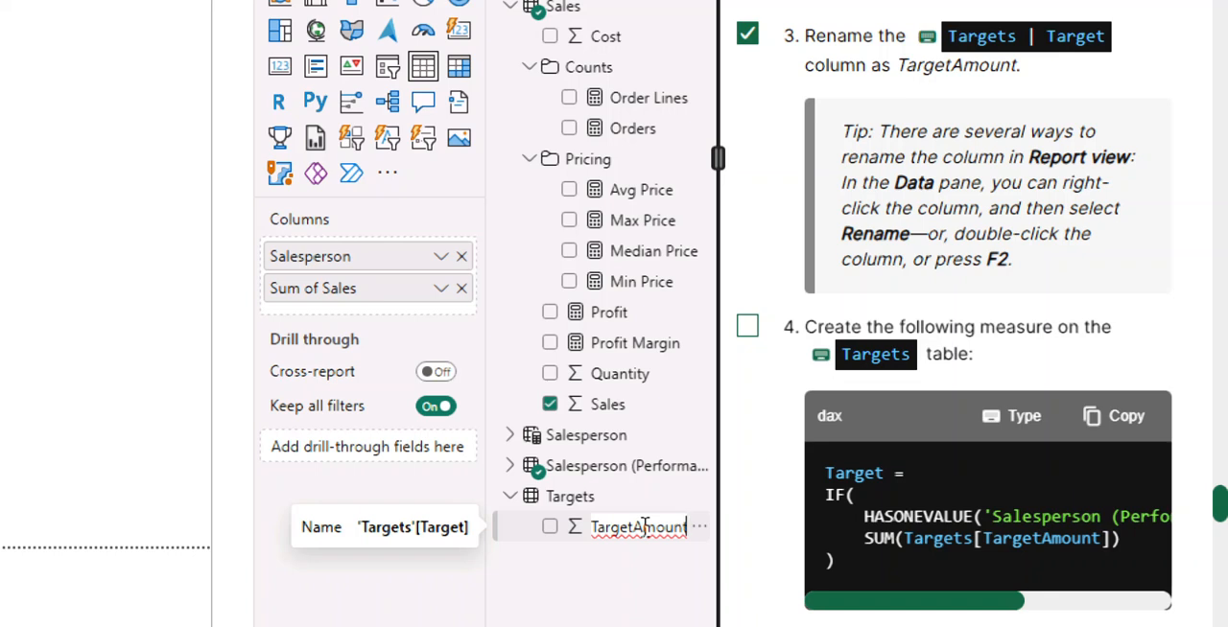
pyautogui.press('Return')
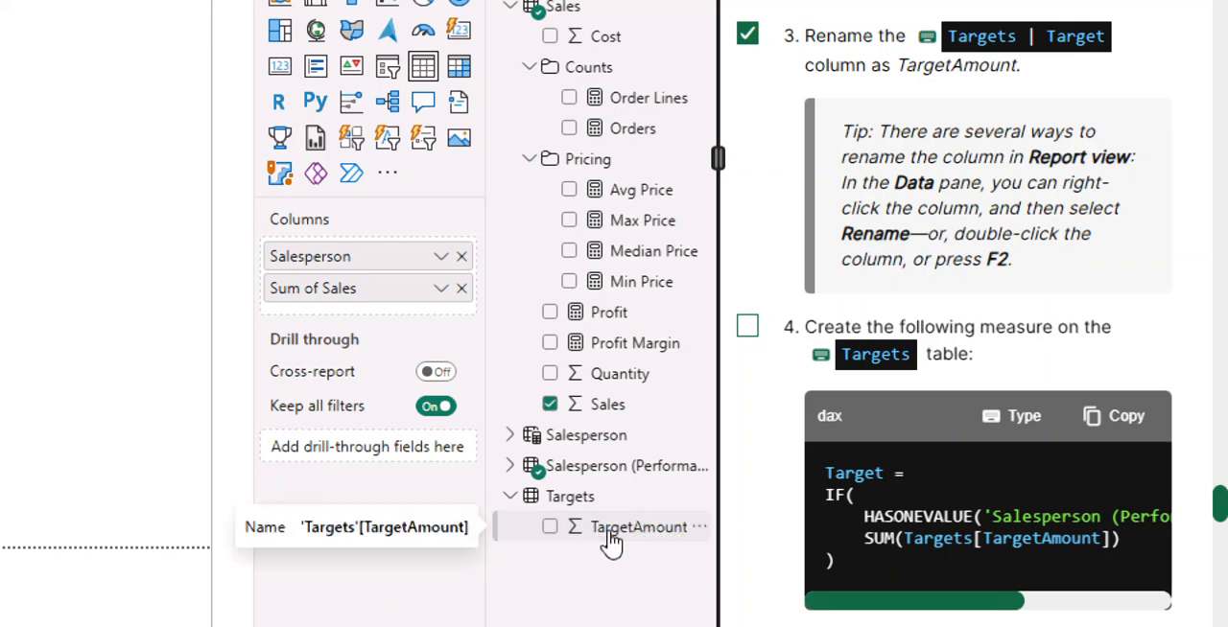
# Mark instruction 4, creating the Target measure, as completed and select the Targets table.
pyautogui.scroll(-3, 844, 198)
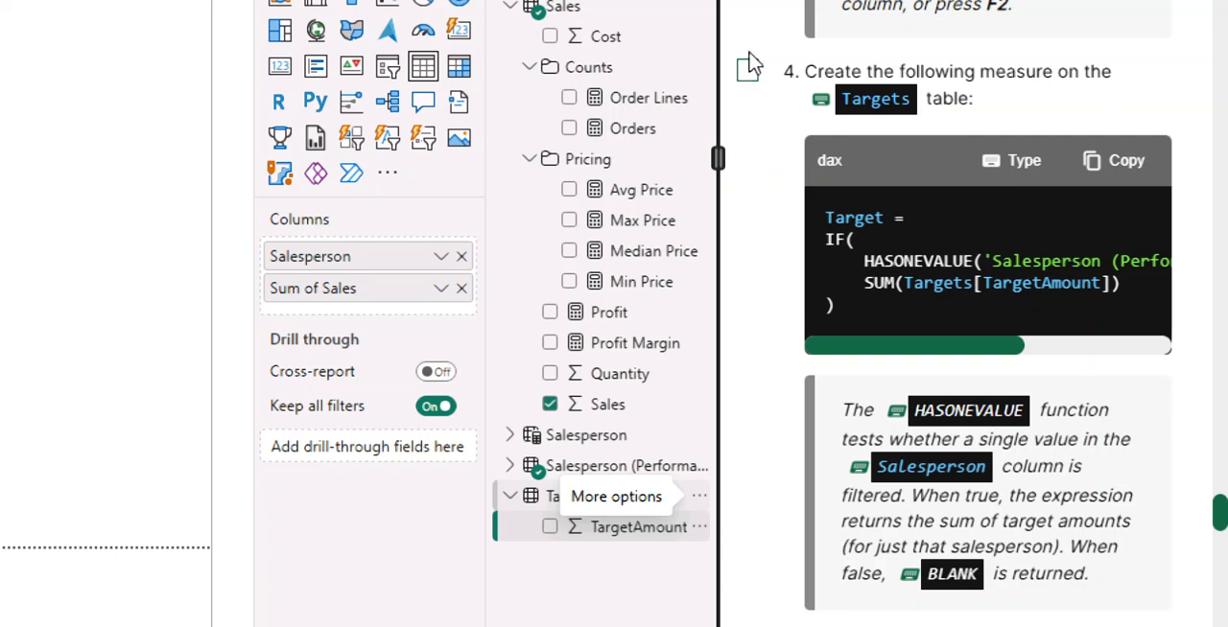
pyautogui.click(747, 69)
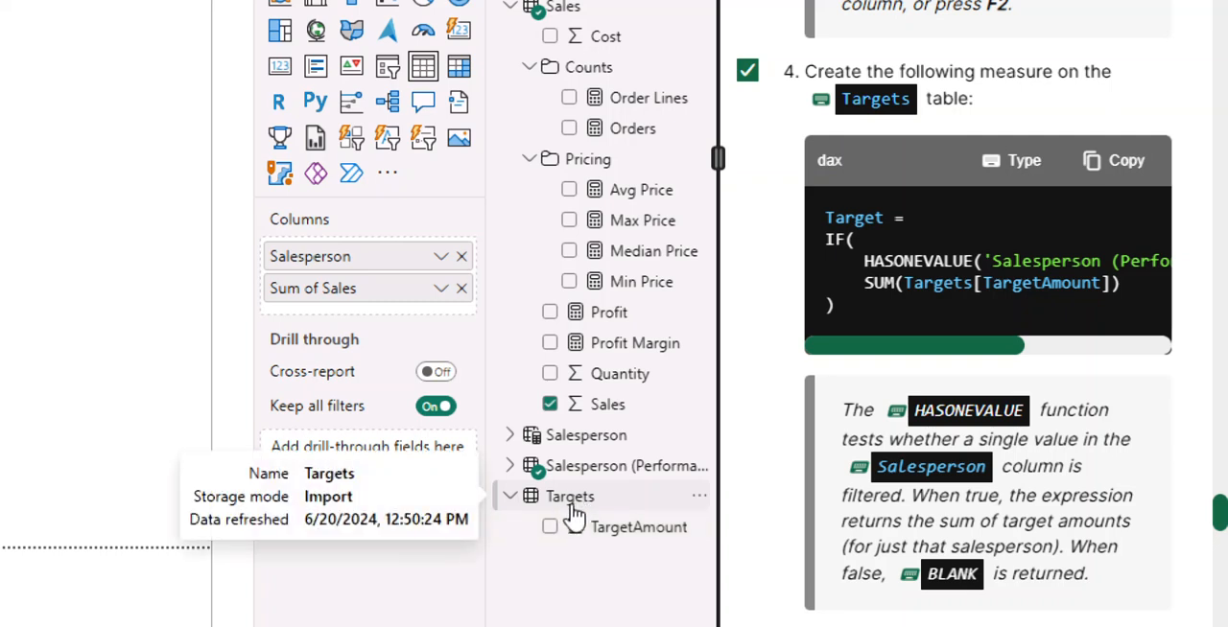
pyautogui.click(572, 505)
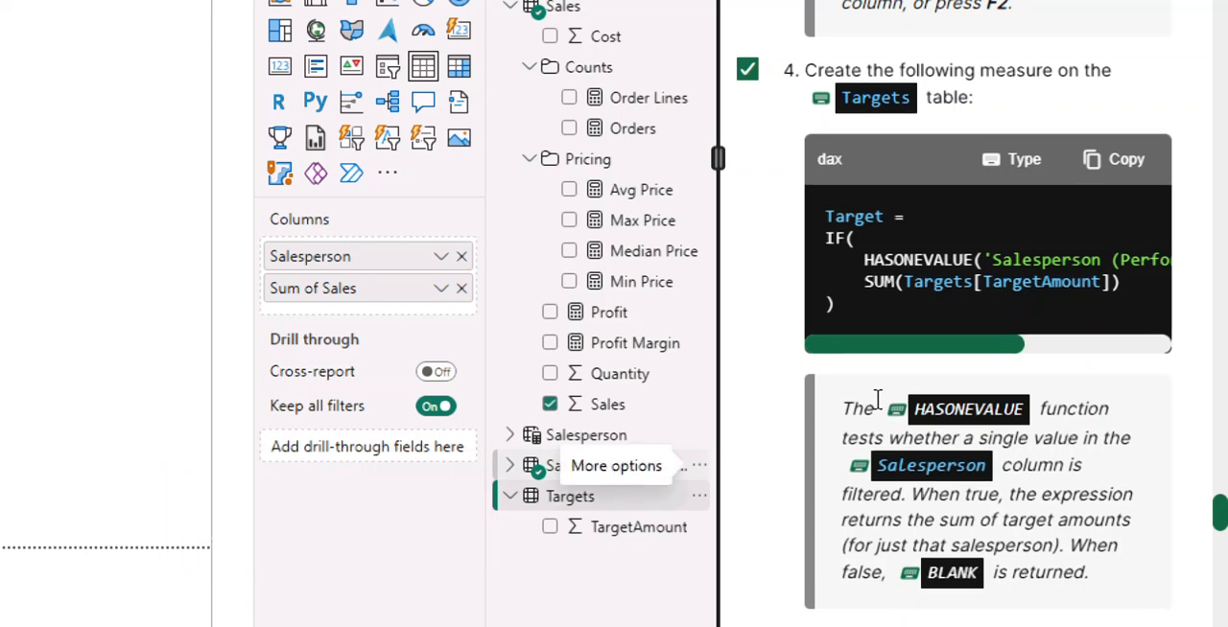
pyautogui.scroll(-2, 877, 399)
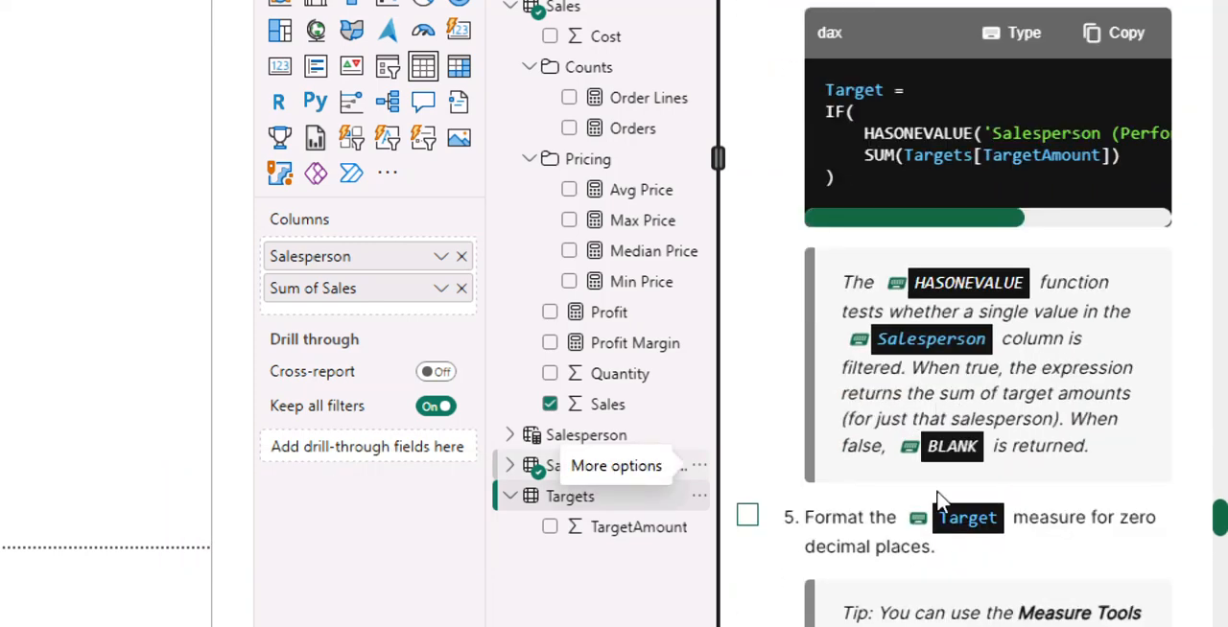
pyautogui.scroll(-2, 938, 495)
pyautogui.scroll(2, 939, 495)
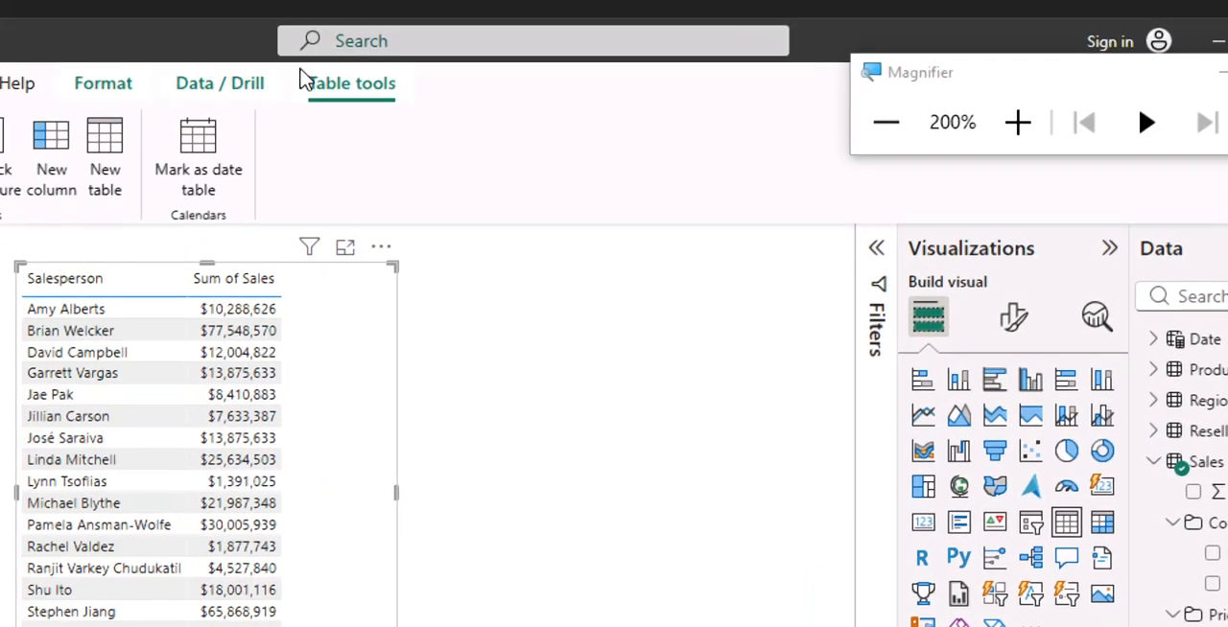
# Start a new calculated column in the Targets table and clear its default formula text.
pyautogui.click(232, 188)
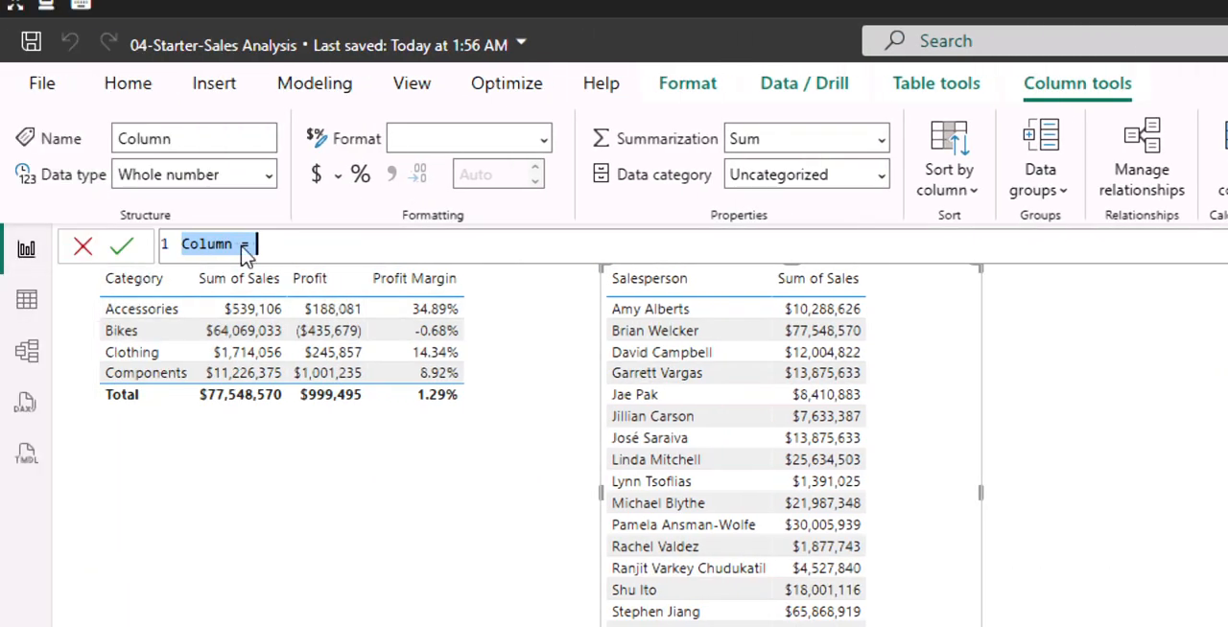
pyautogui.click(293, 242)
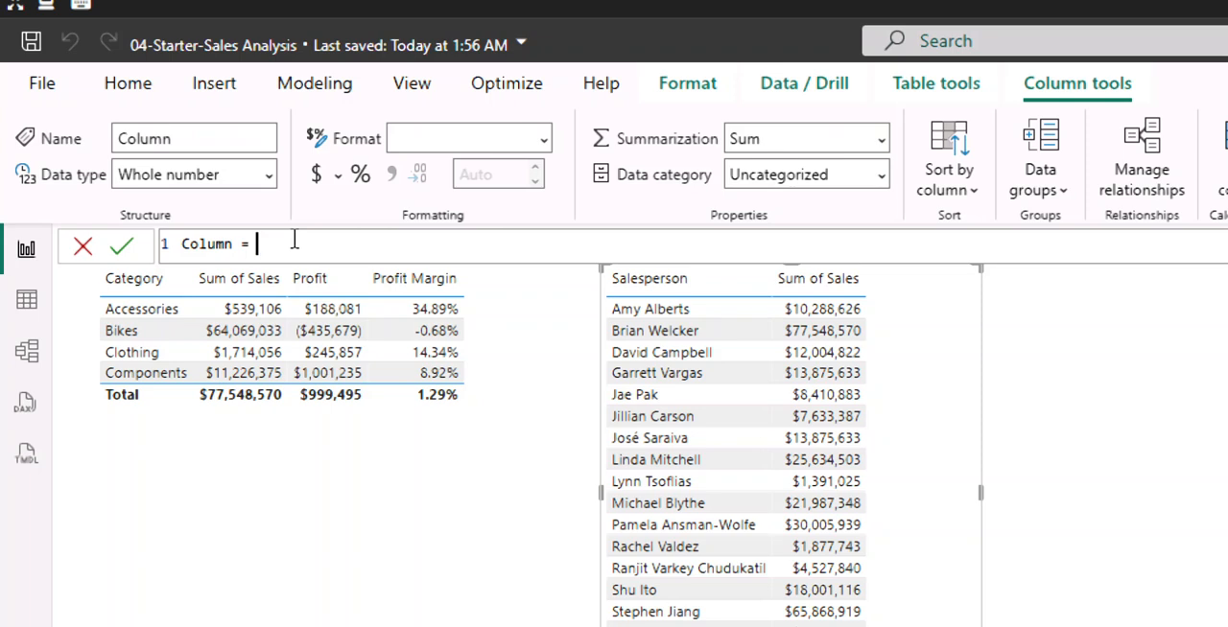
pyautogui.press('BackSpace')
pyautogui.press('BackSpace')
pyautogui.press('BackSpace')
pyautogui.press('BackSpace')
pyautogui.press('BackSpace')
pyautogui.press('BackSpace')
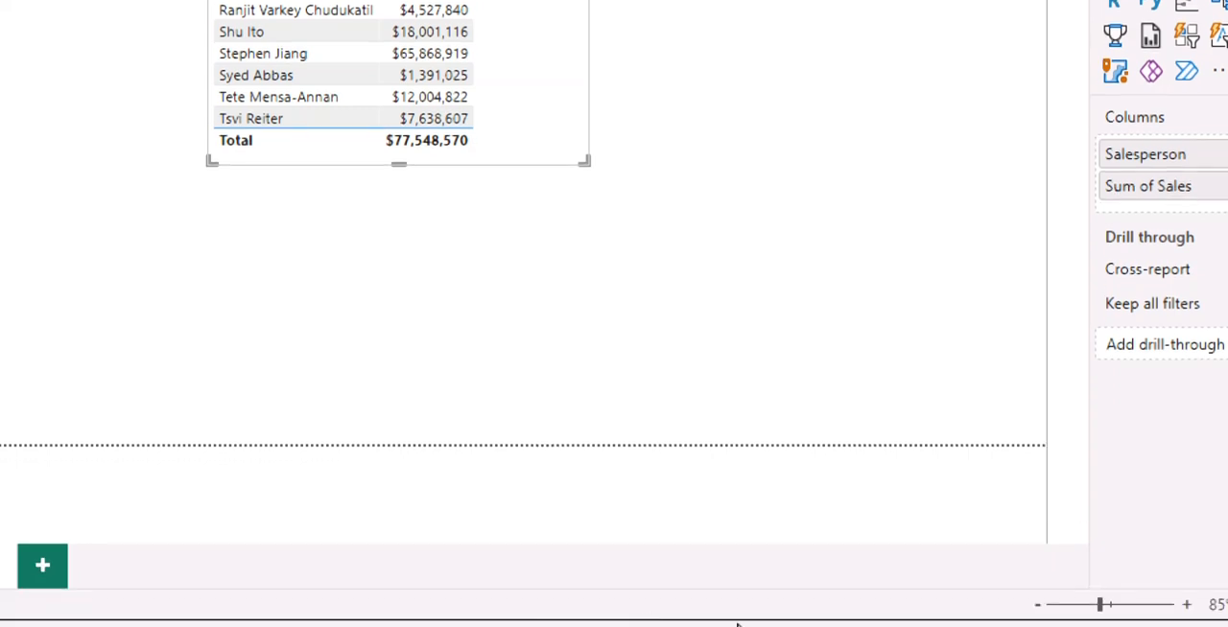
# Switch to the Notepad snippets file and copy the complete Target measure definition for the Targets table.
pyautogui.click(836, 622)
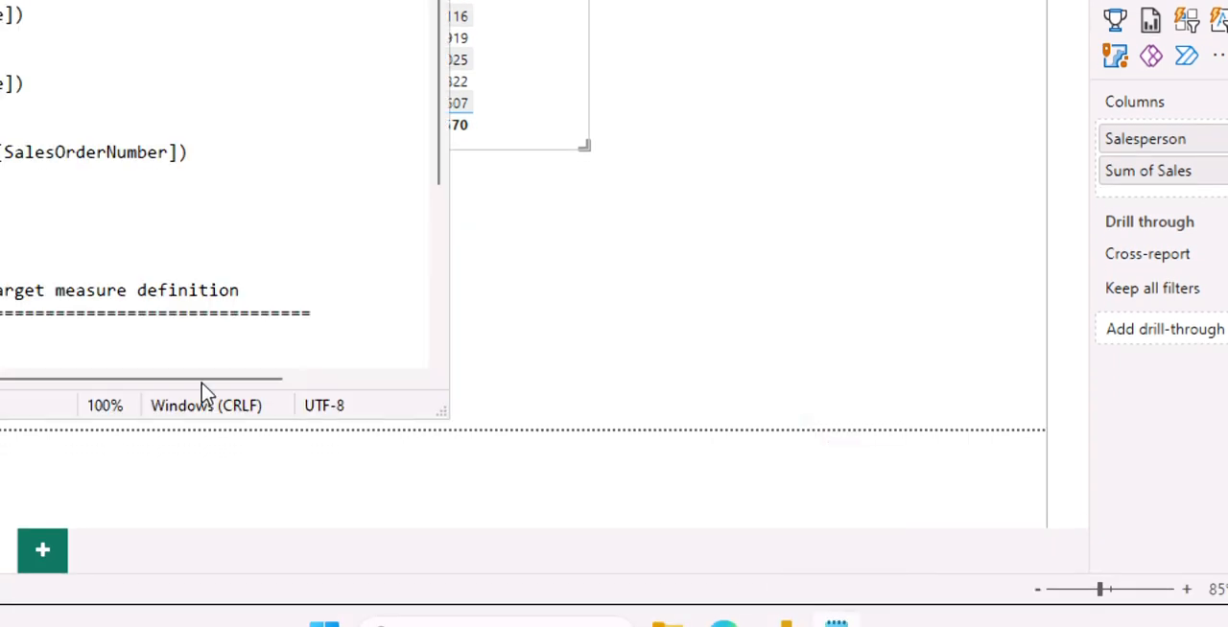
pyautogui.scroll(-1, 525, 200)
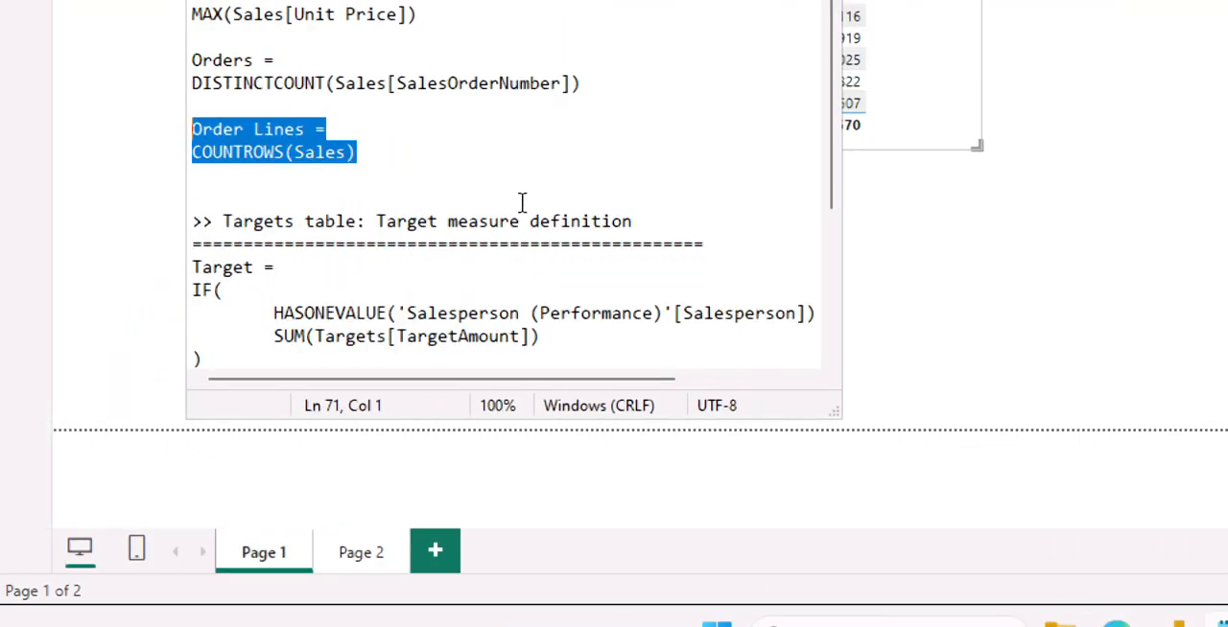
pyautogui.scroll(-3, 505, 209)
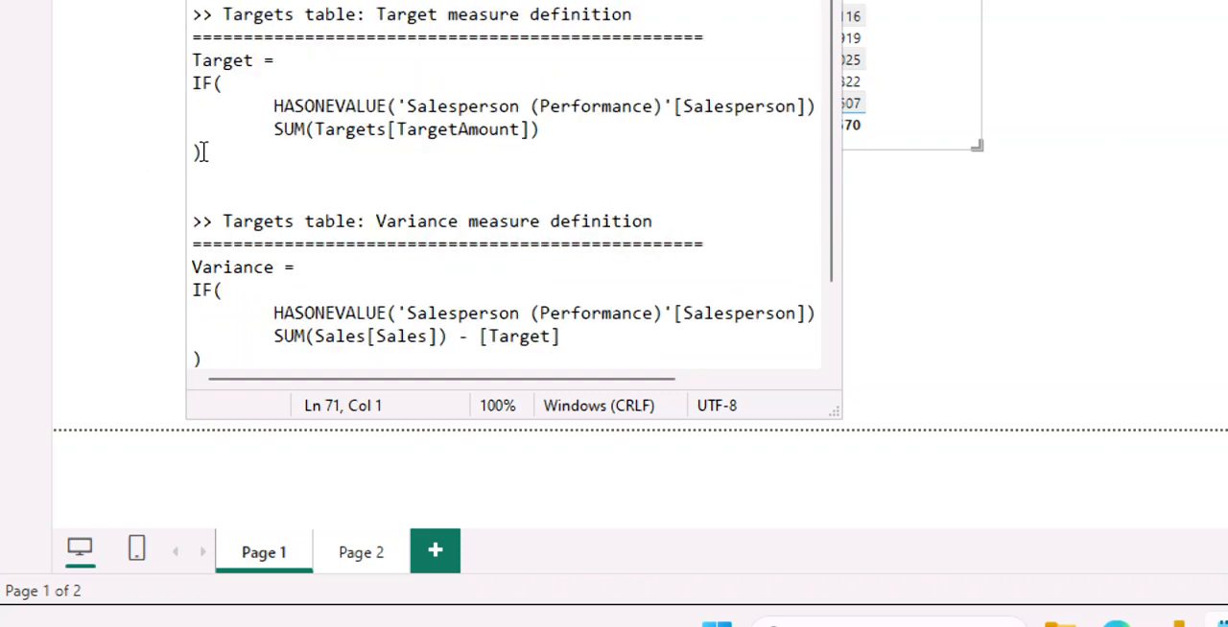
pyautogui.moveTo(198, 151); pyautogui.dragTo(189, 59)
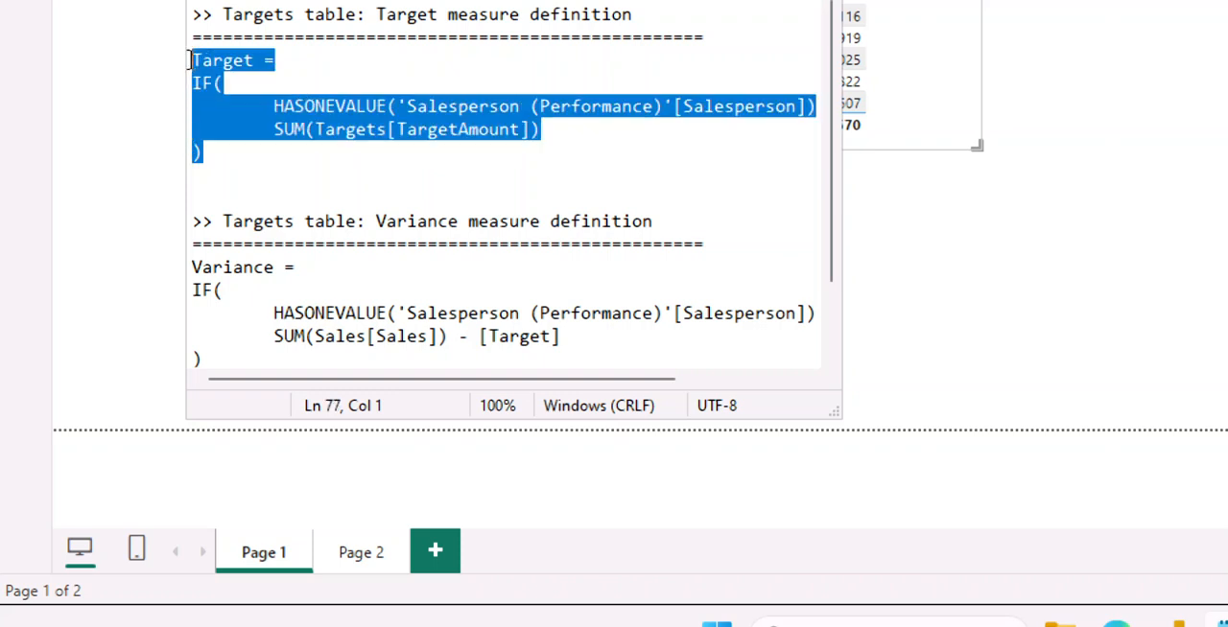
pyautogui.rightClick(232, 108)
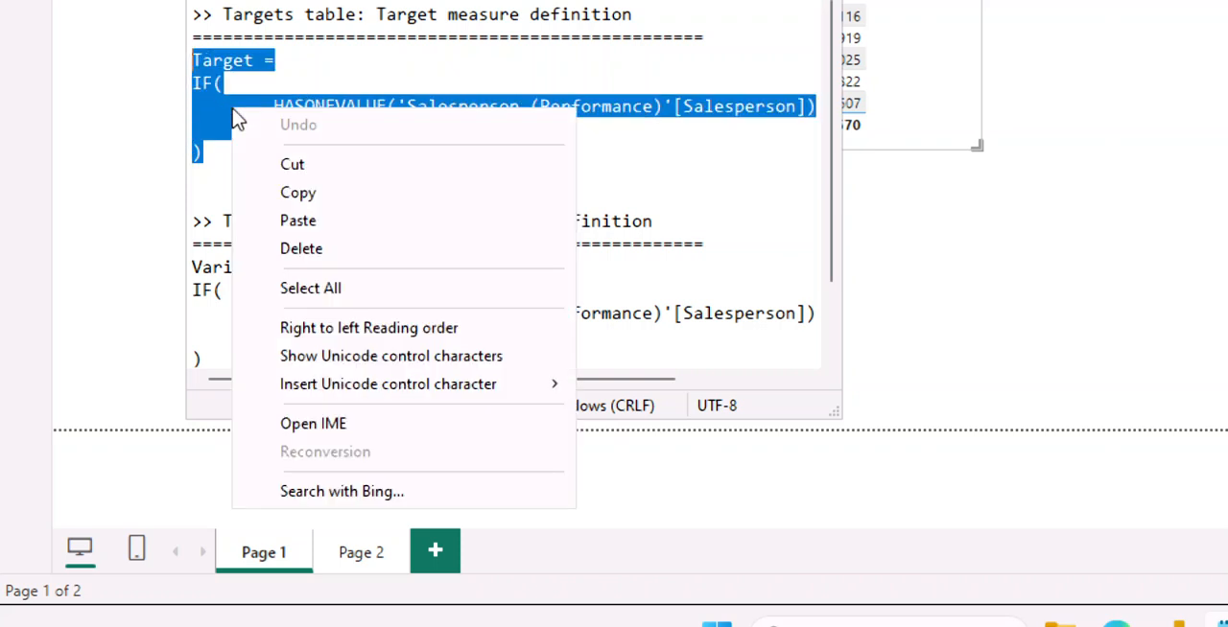
pyautogui.click(279, 193)
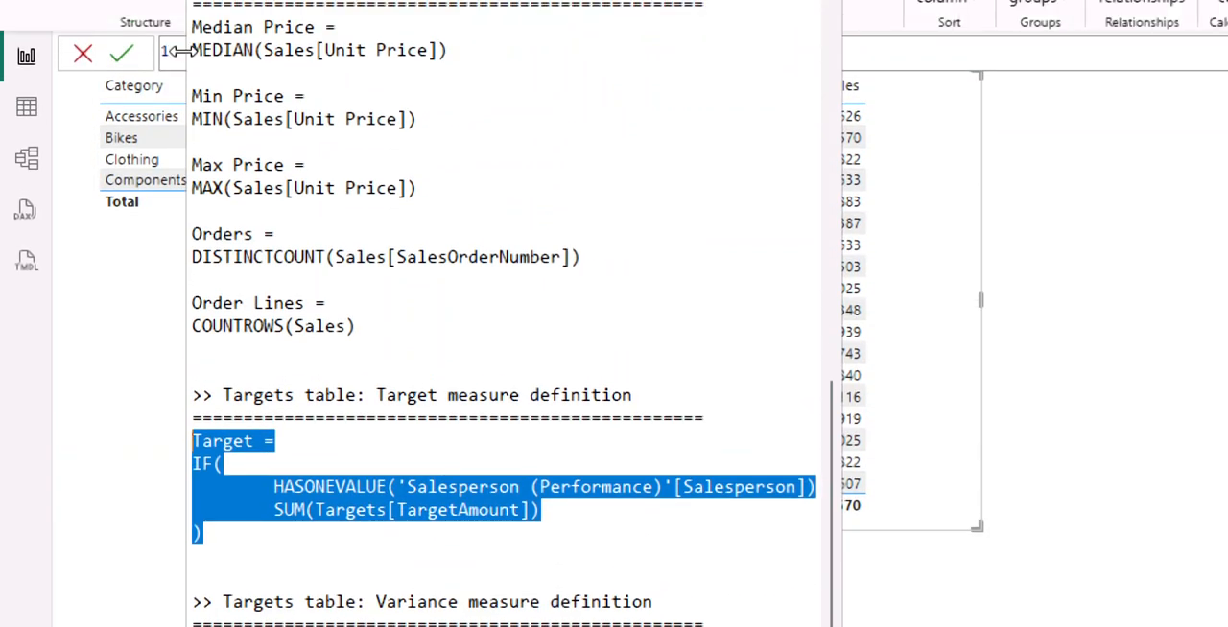
# Paste the Target formula, with HASONEVALUE and SUM(Targets[TargetAmount]), into the formula bar, commit it and go to instruction 5 in the lab guide.
pyautogui.click(174, 55)
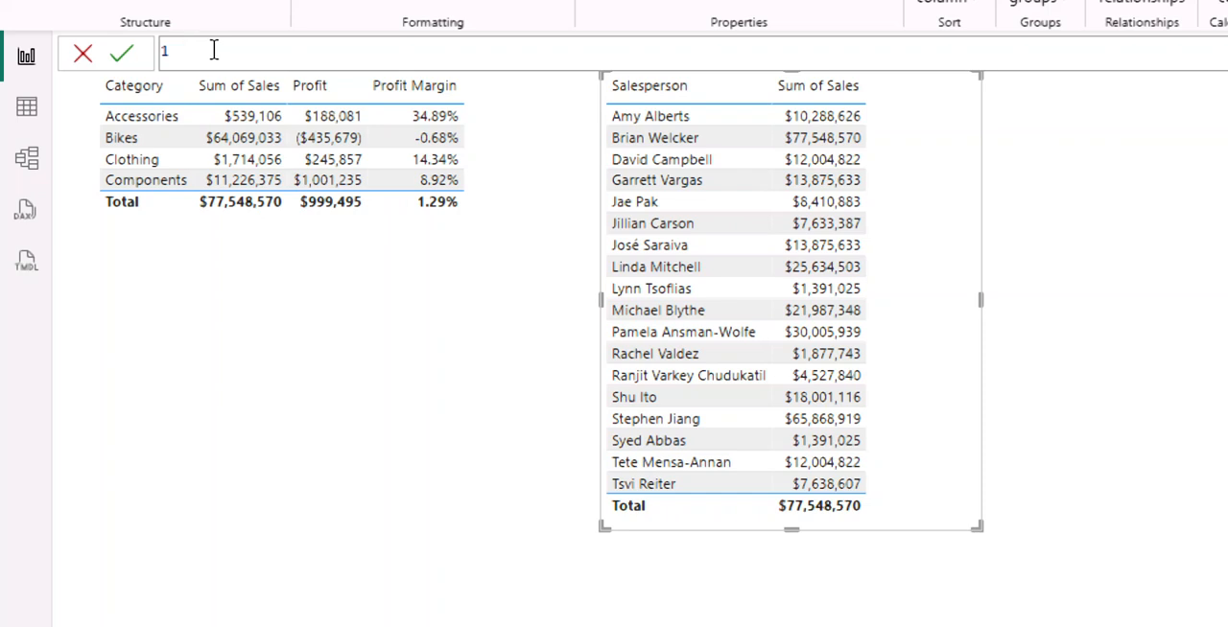
pyautogui.hotkey('ctrl', 'v')
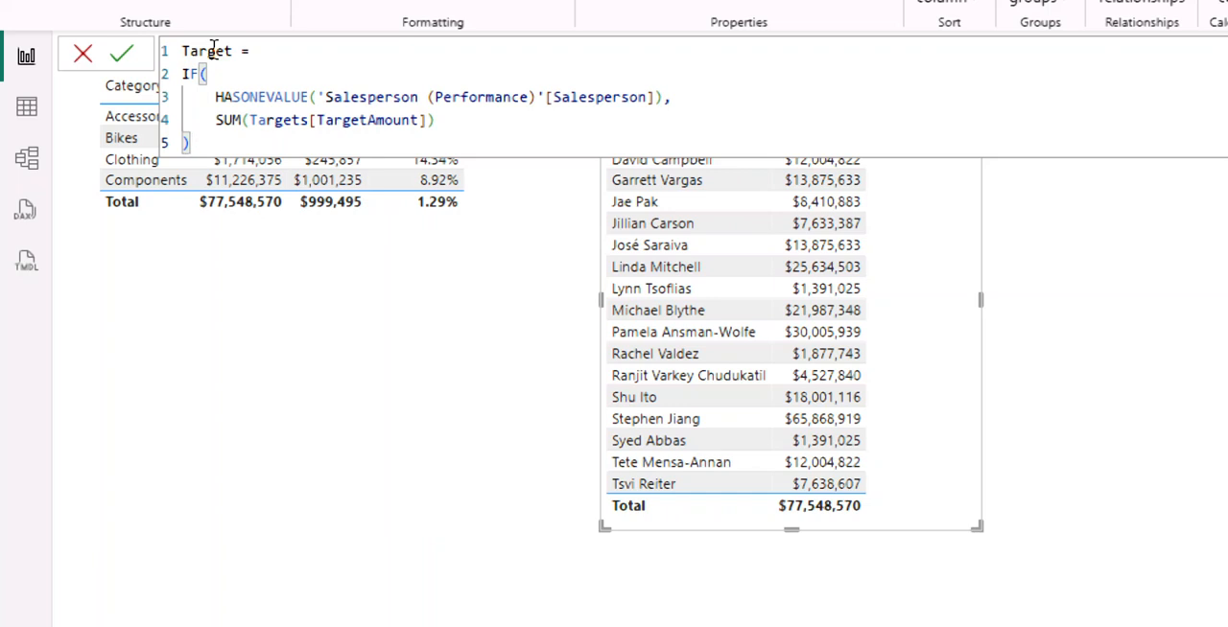
pyautogui.press('Return')
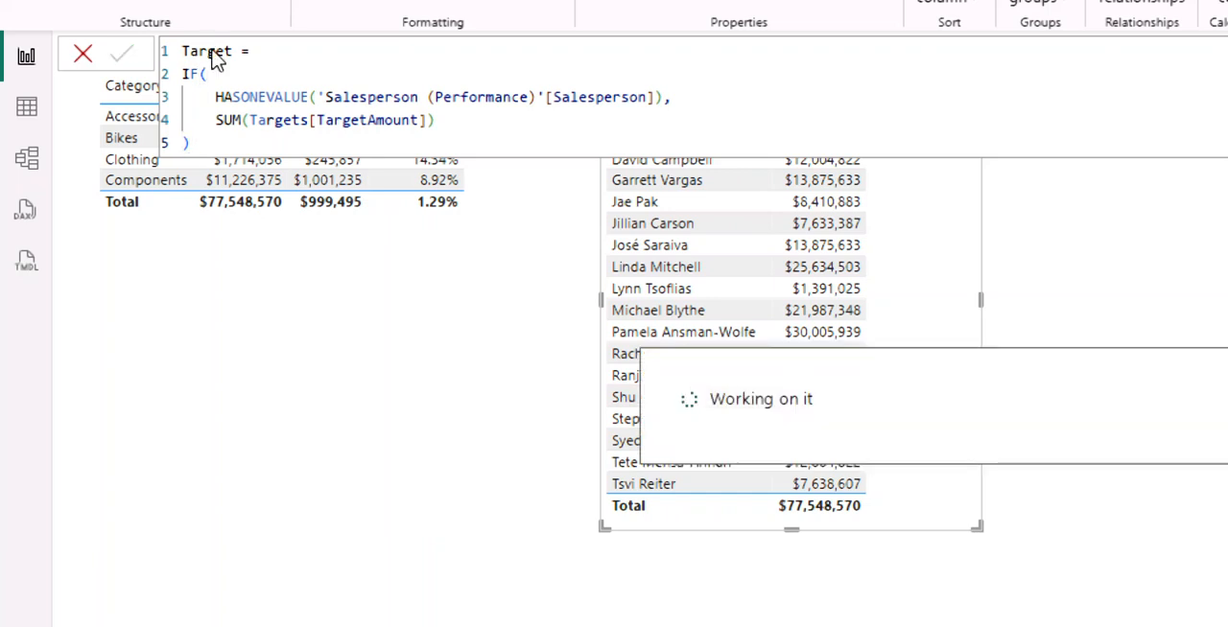
pyautogui.click(213, 50)
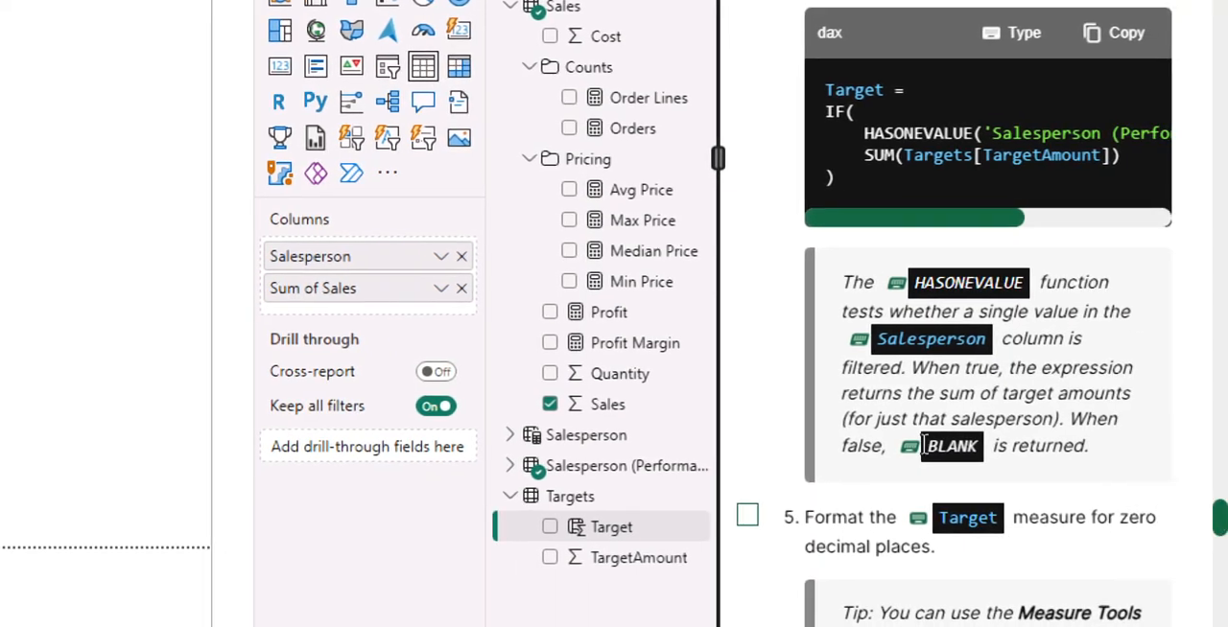
pyautogui.scroll(-2, 945, 412)
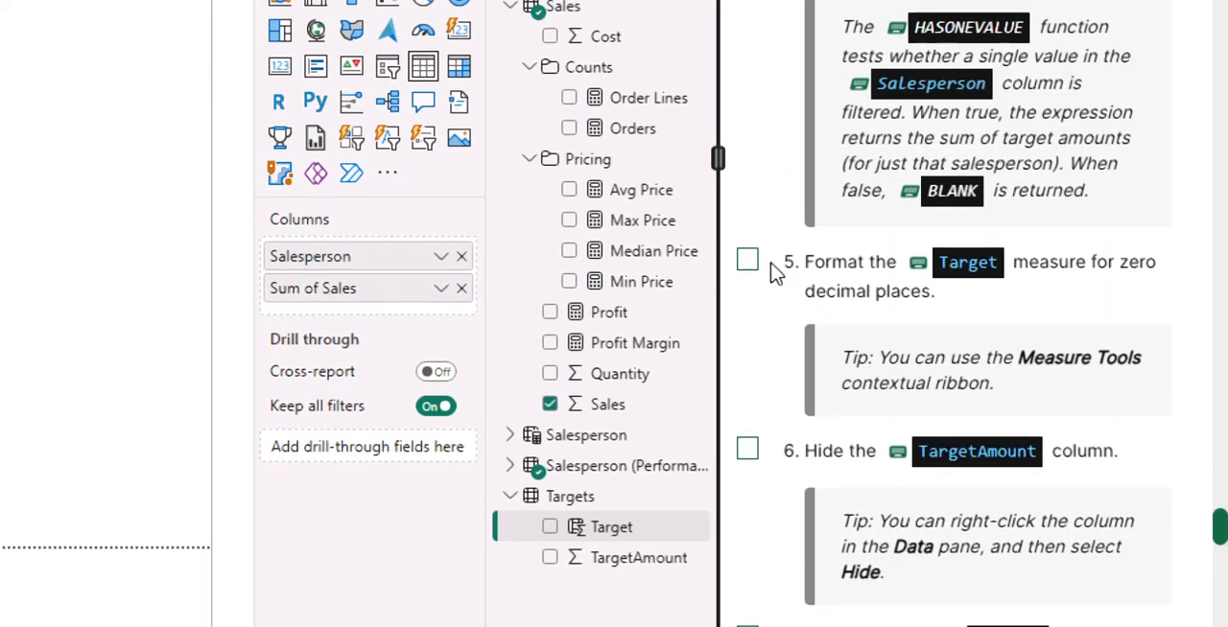
# Format the Target field of the Targets table to 0 decimal places and mark instruction 5 as completed.
pyautogui.click(629, 537)
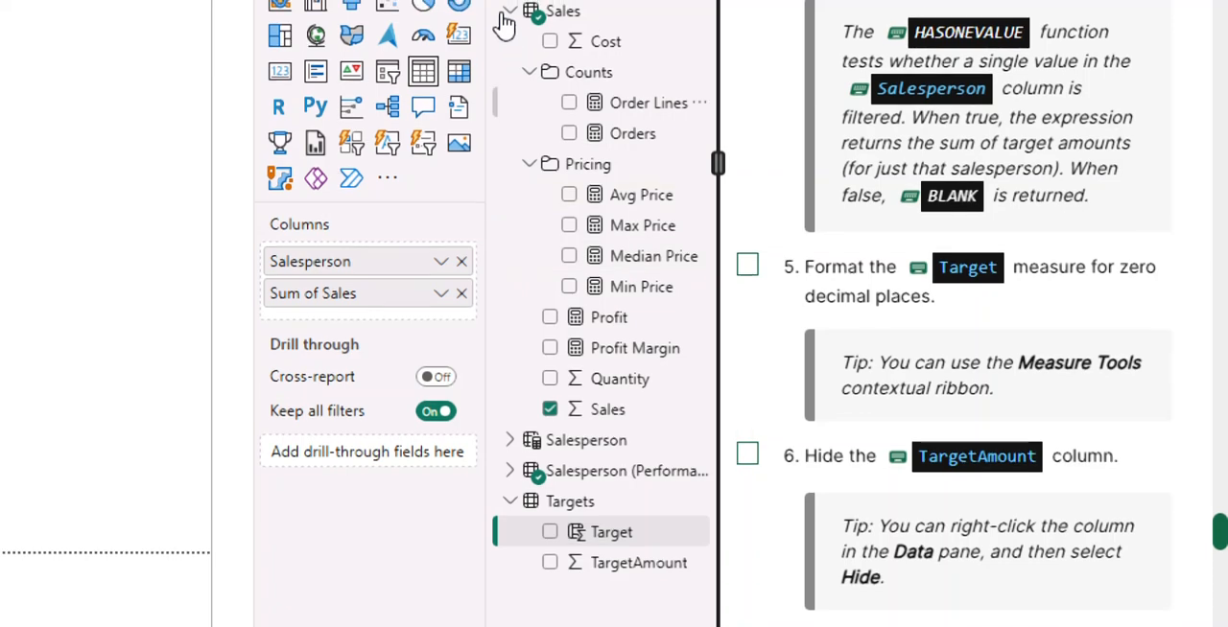
pyautogui.click(747, 327)
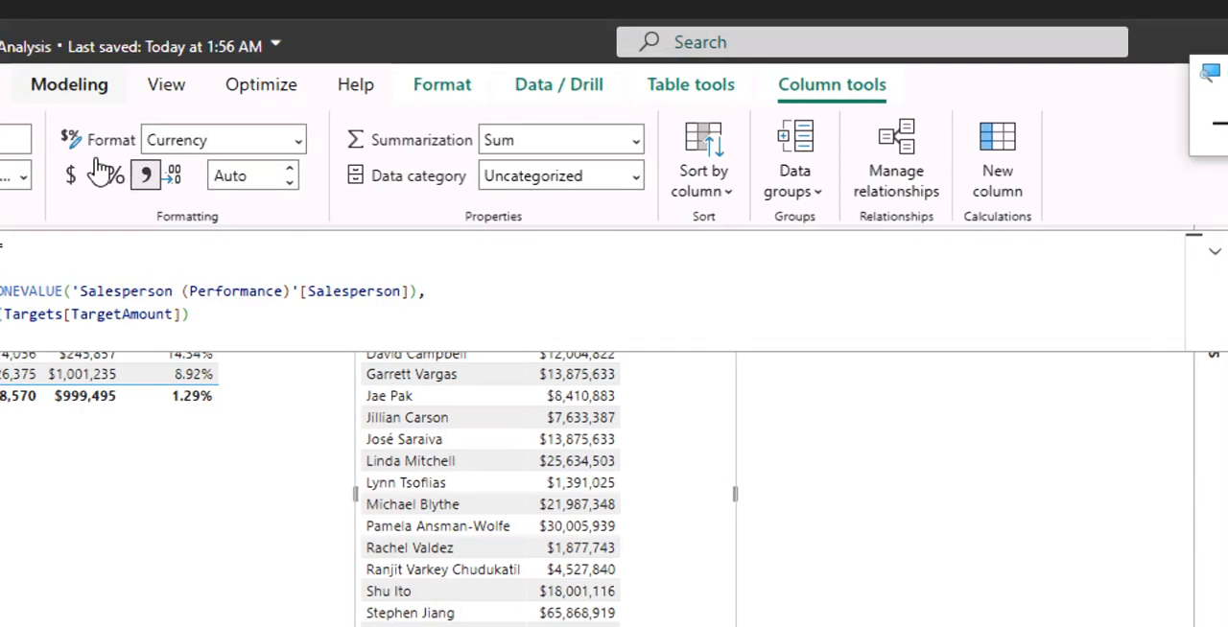
pyautogui.click(259, 176)
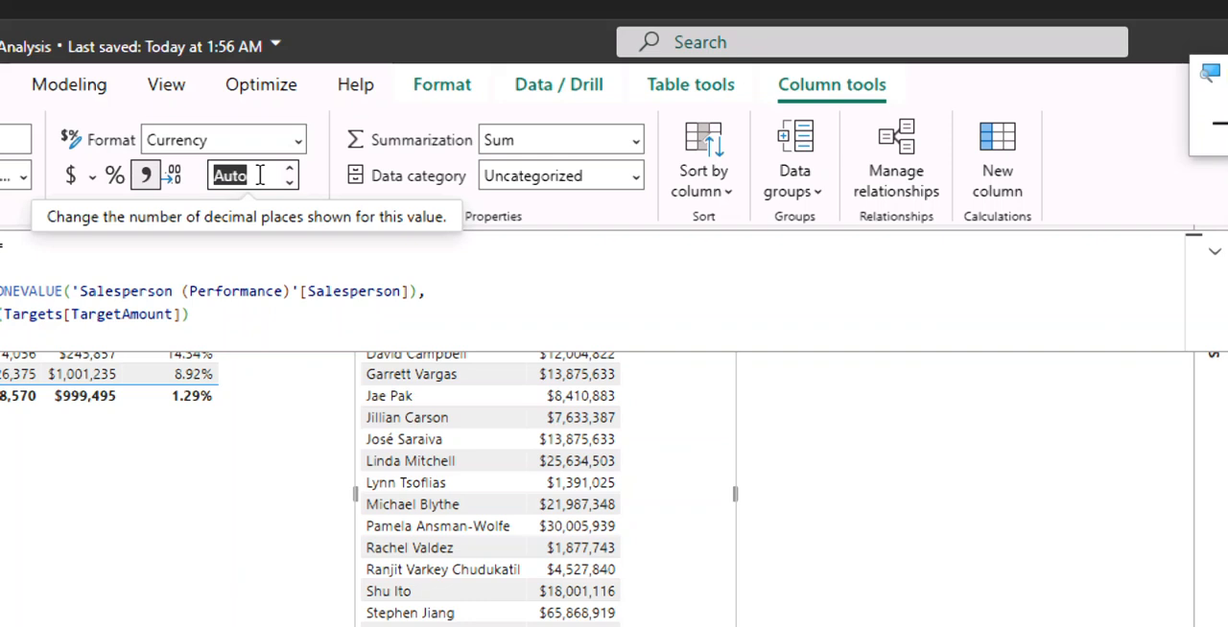
pyautogui.write('0')
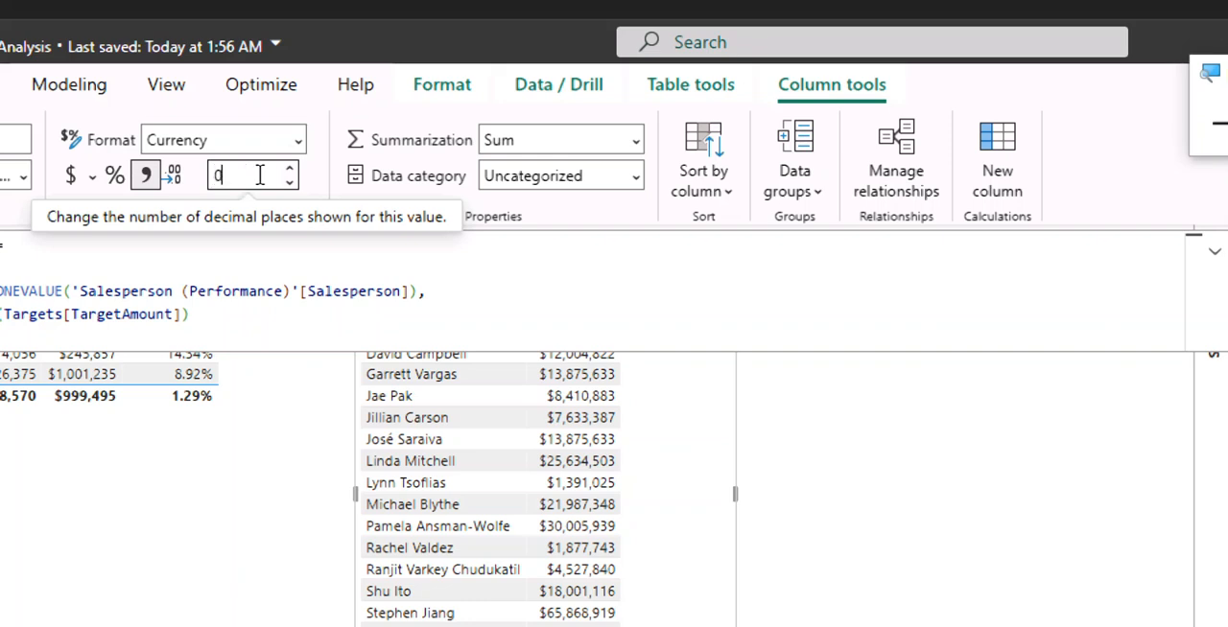
pyautogui.press('Return')
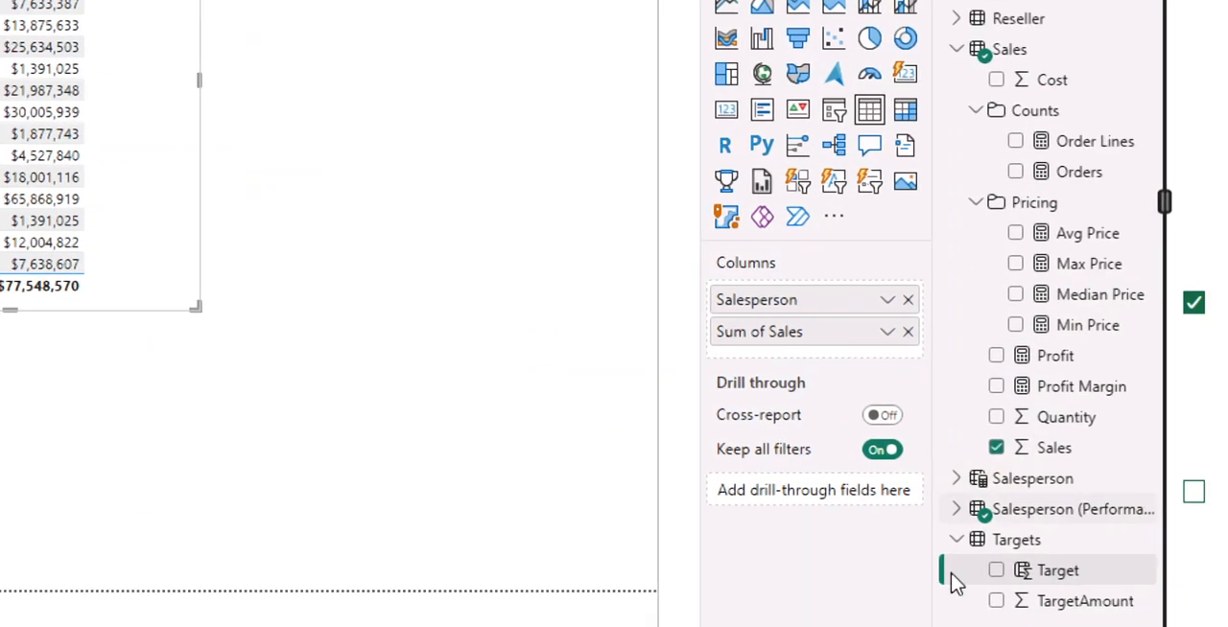
pyautogui.click(1055, 571)
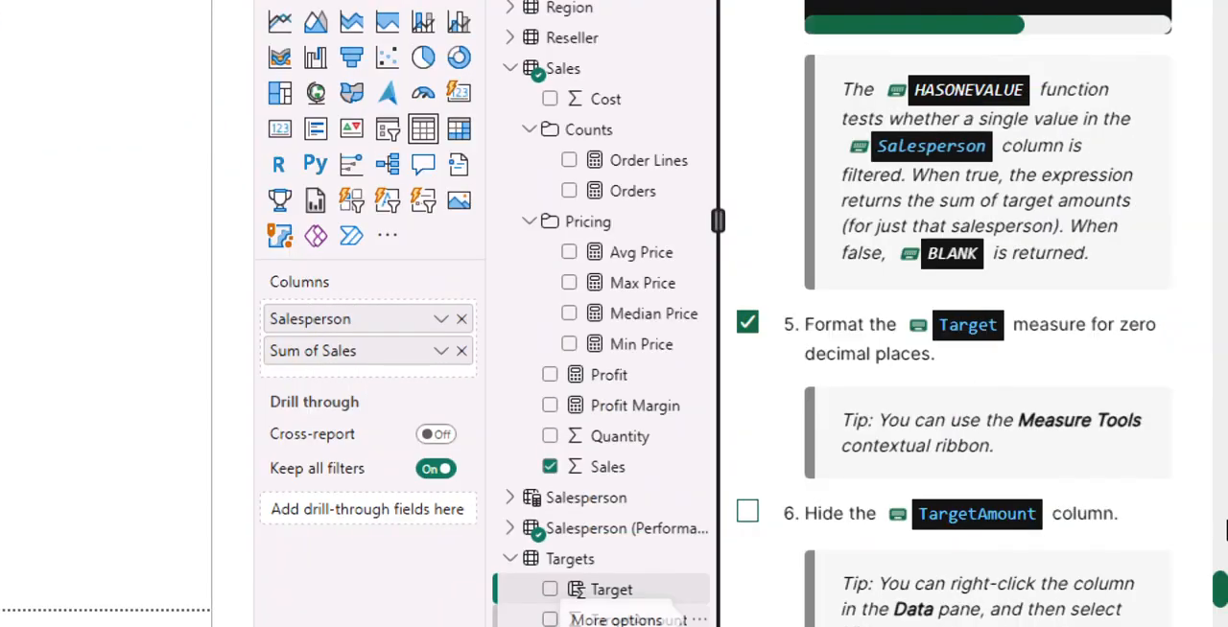
# Read on through the lab guide and mark instructions 6, 7 and 8 as completed.
pyautogui.scroll(-2, 1003, 353)
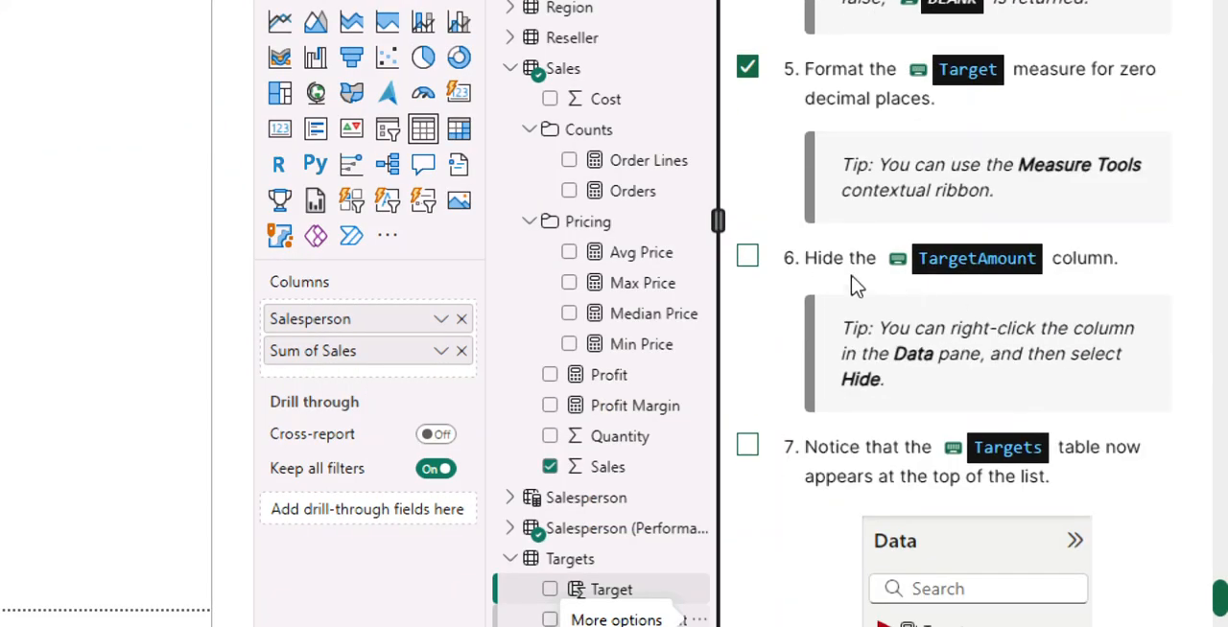
pyautogui.click(748, 259)
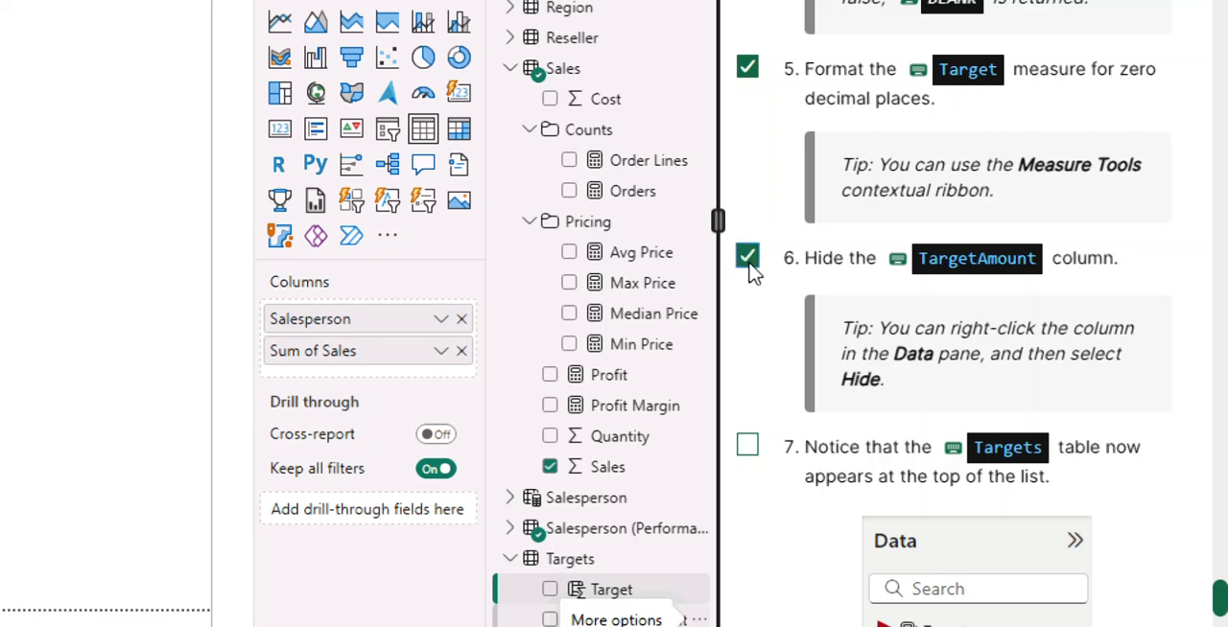
pyautogui.scroll(-2, 1065, 362)
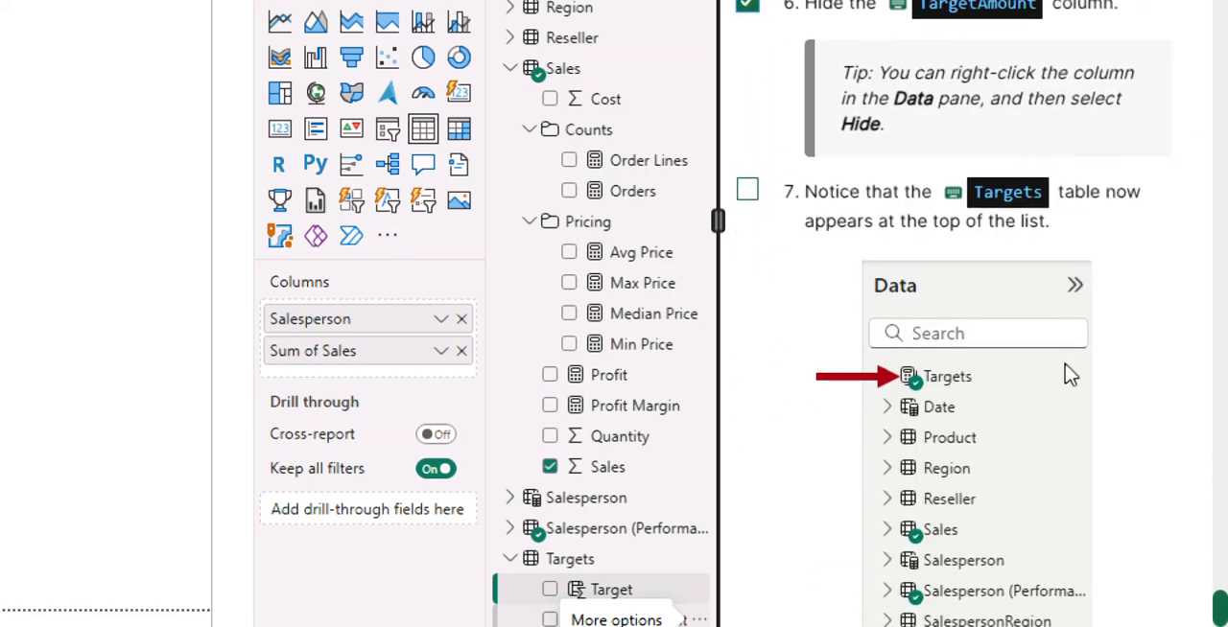
pyautogui.scroll(2, 1071, 376)
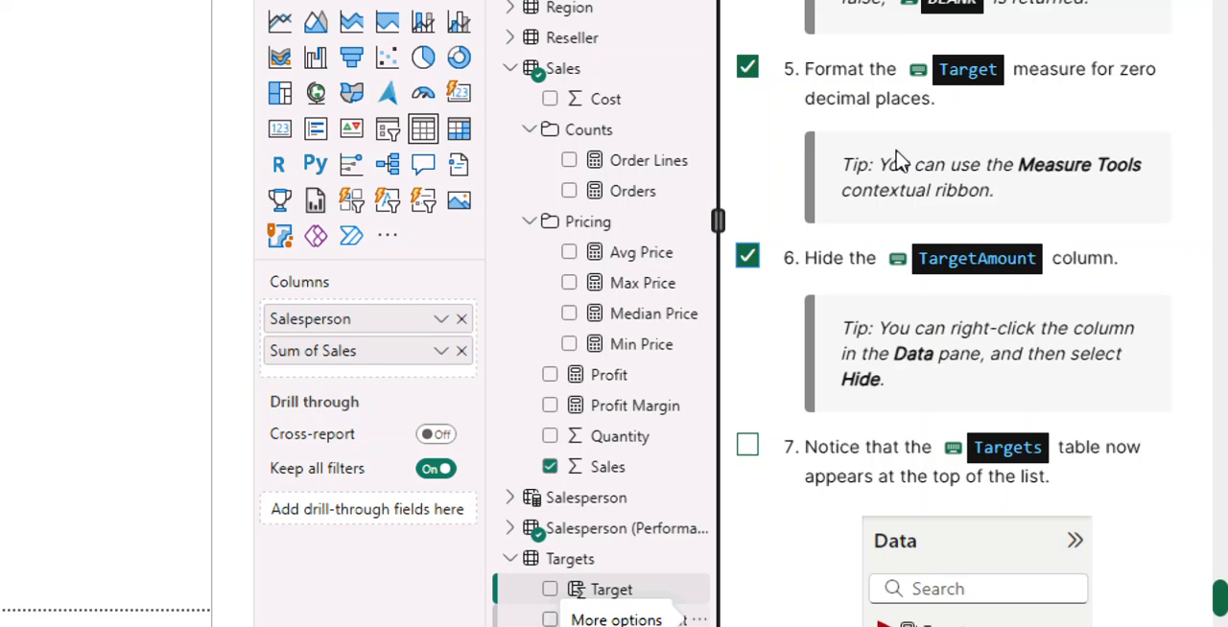
pyautogui.scroll(-5, 921, 523)
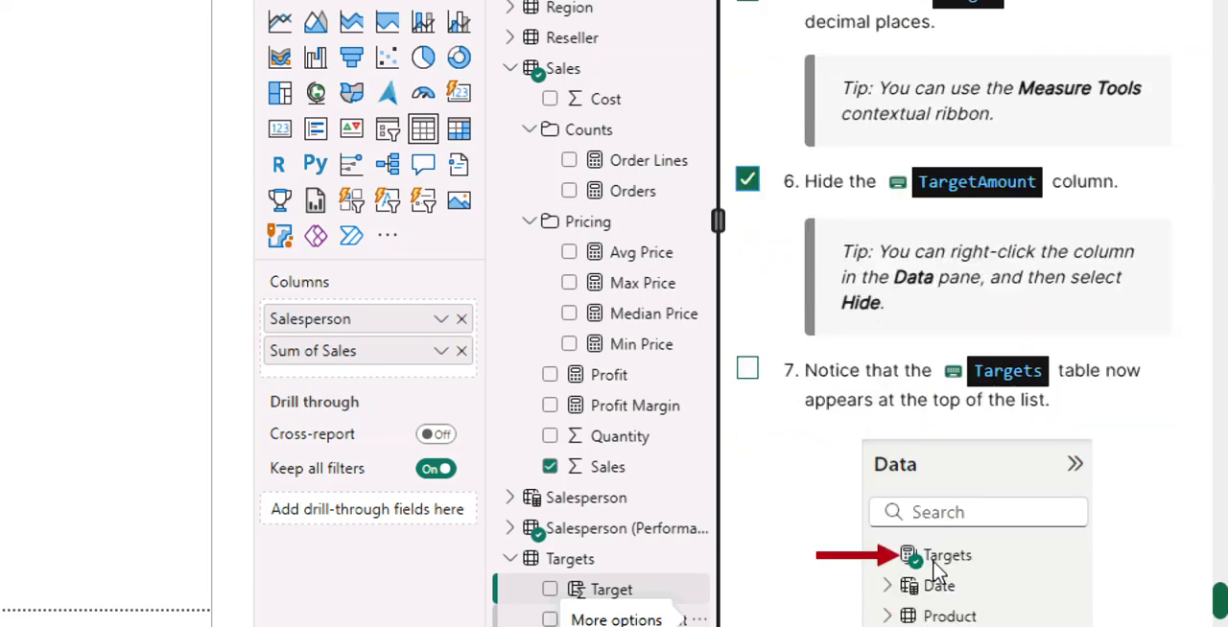
pyautogui.scroll(-15, 945, 571)
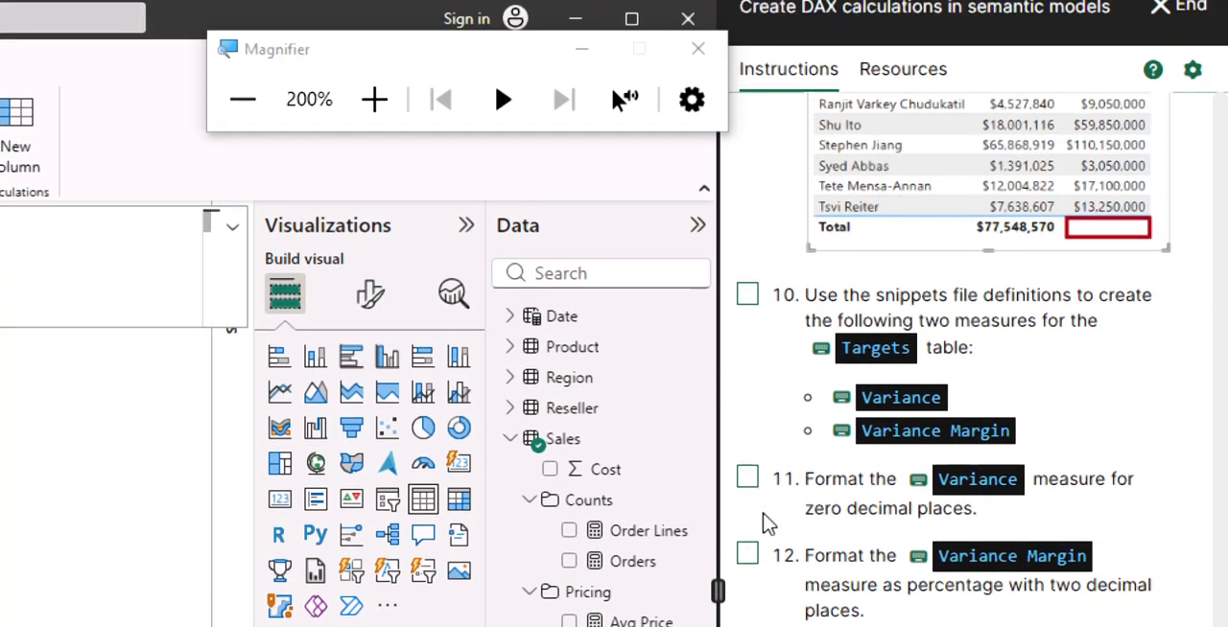
pyautogui.scroll(10, 806, 561)
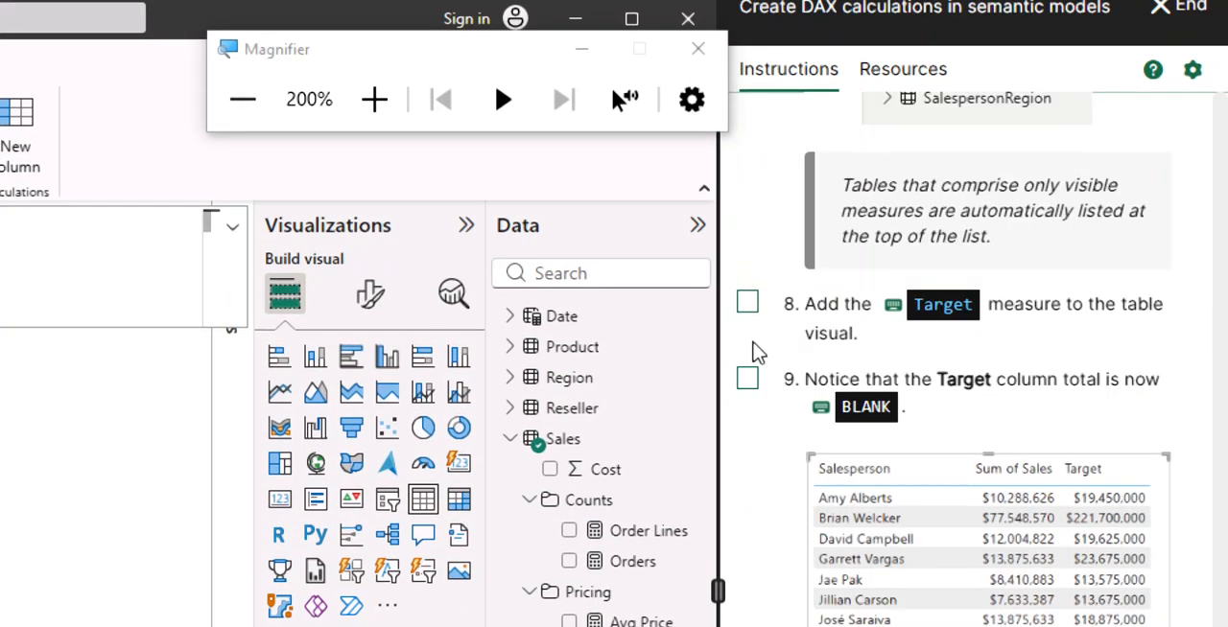
pyautogui.click(747, 303)
pyautogui.scroll(5, 825, 416)
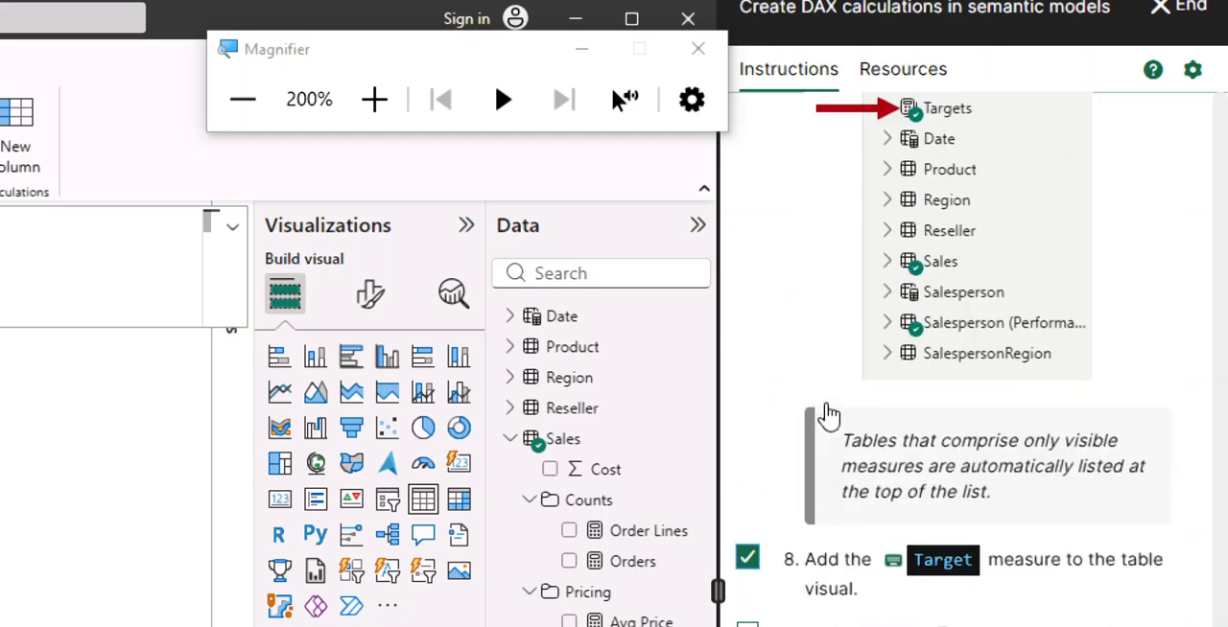
# Hide the TargetAmount column of the Targets table and return to instruction 8 in the lab guide.
pyautogui.scroll(3, 831, 414)
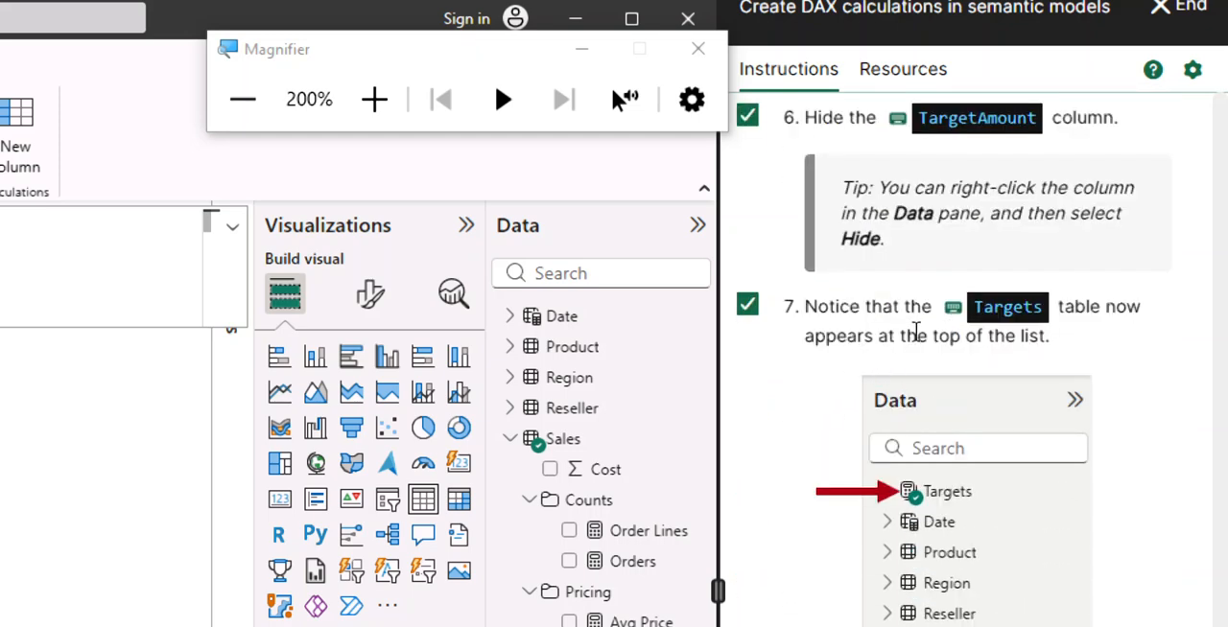
pyautogui.scroll(3, 896, 341)
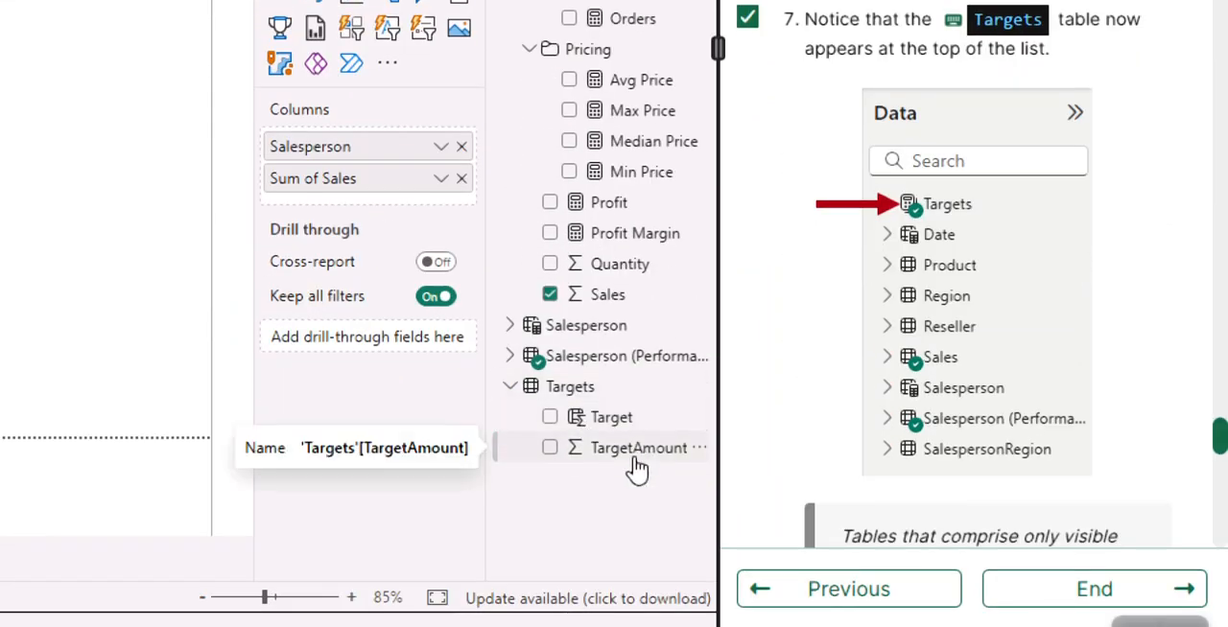
pyautogui.rightClick(638, 451)
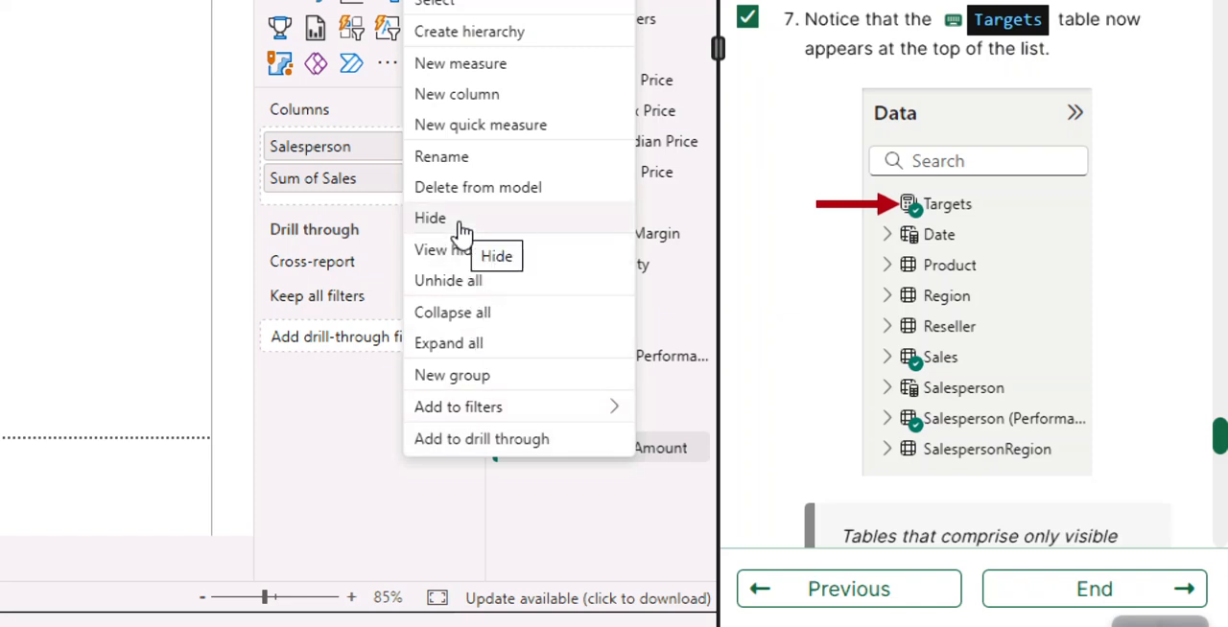
pyautogui.click(459, 230)
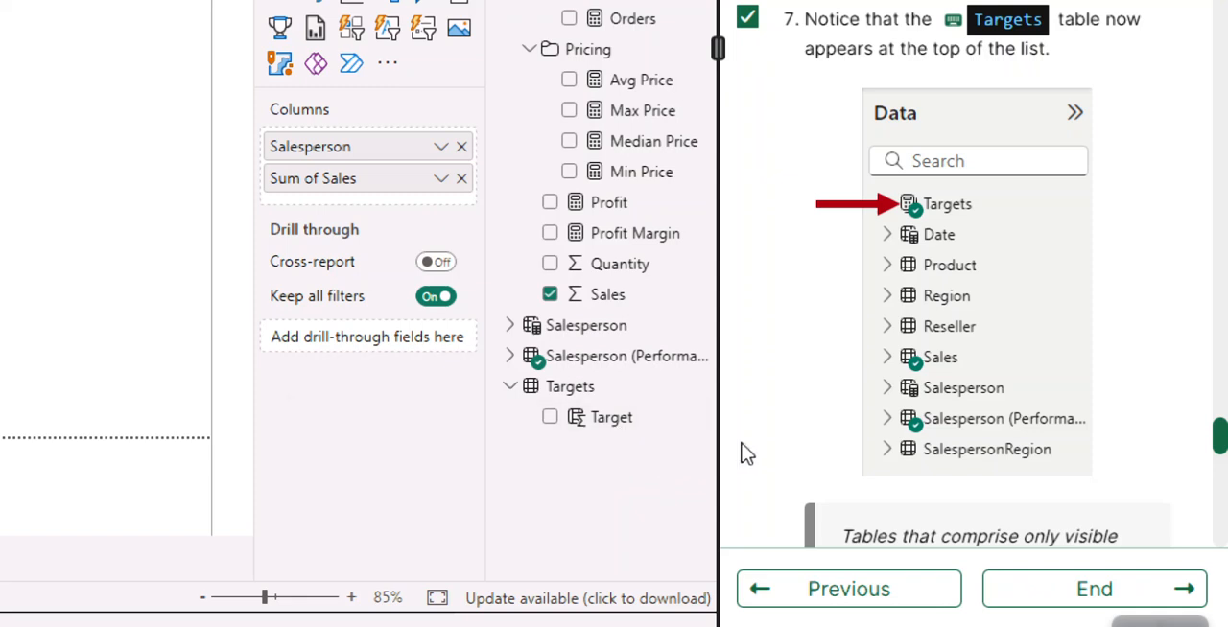
pyautogui.scroll(-3, 787, 365)
pyautogui.scroll(-2, 787, 355)
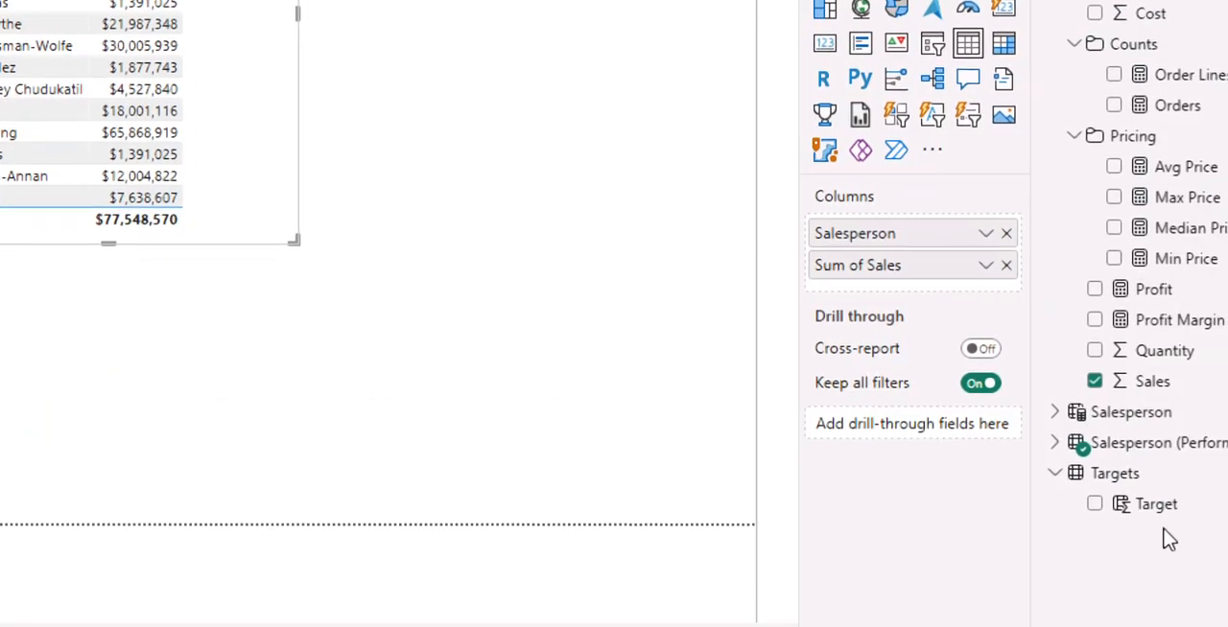
# Add the Target field to the salesperson table visual and widen the visual slightly.
pyautogui.click(1099, 507)
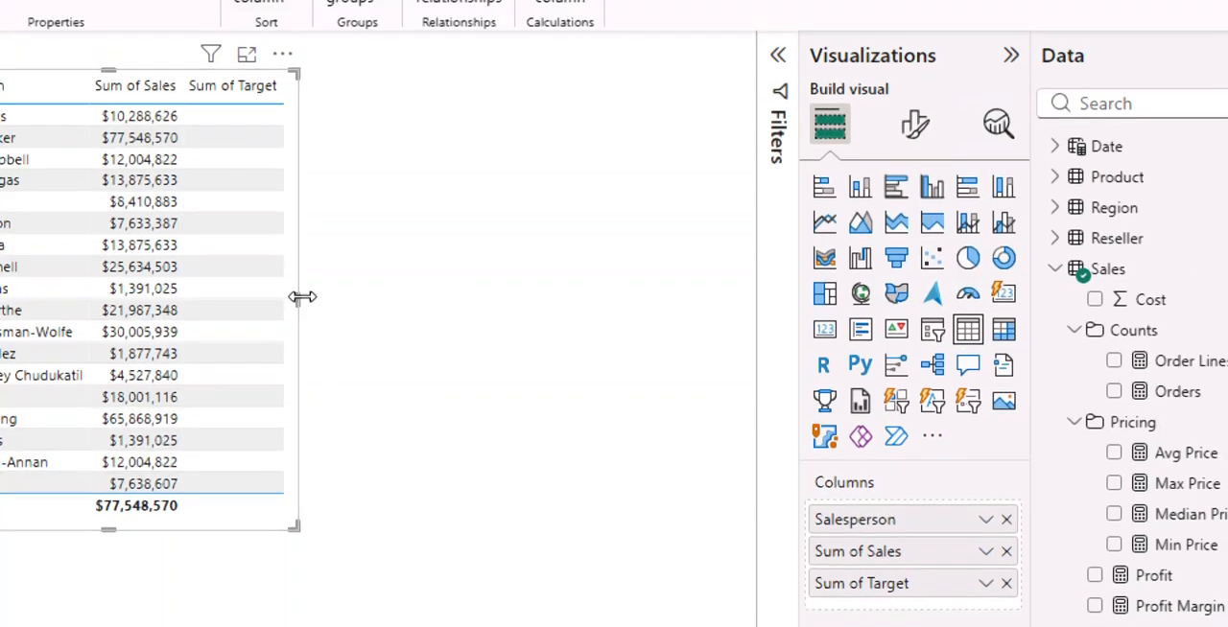
pyautogui.click(303, 309)
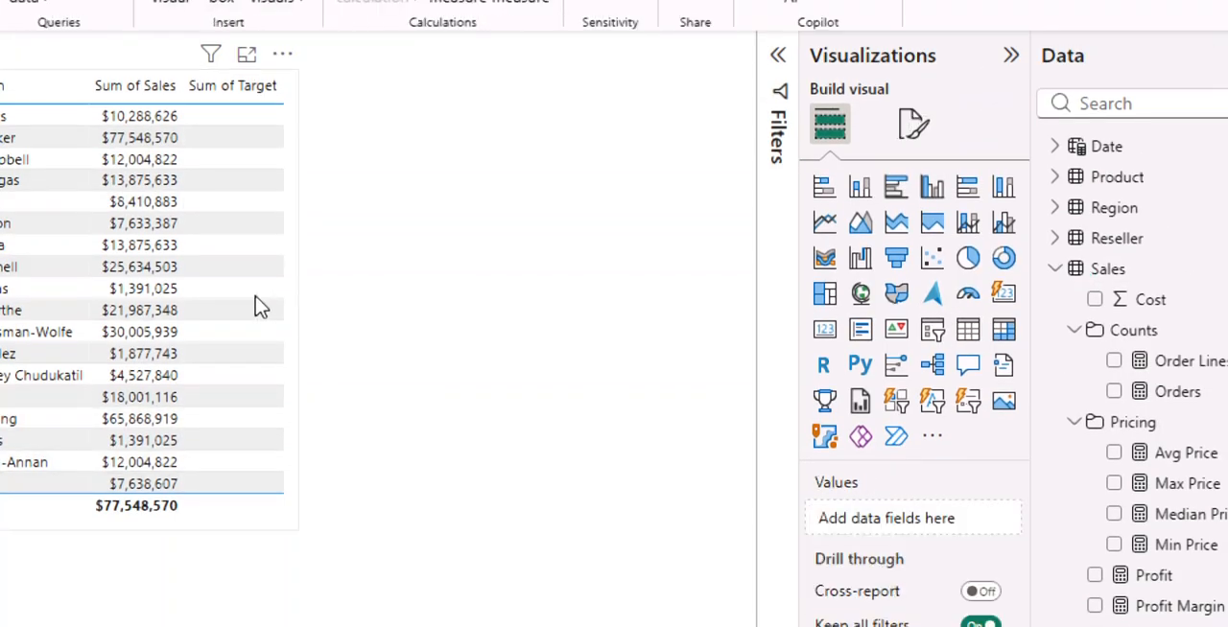
pyautogui.click(295, 299)
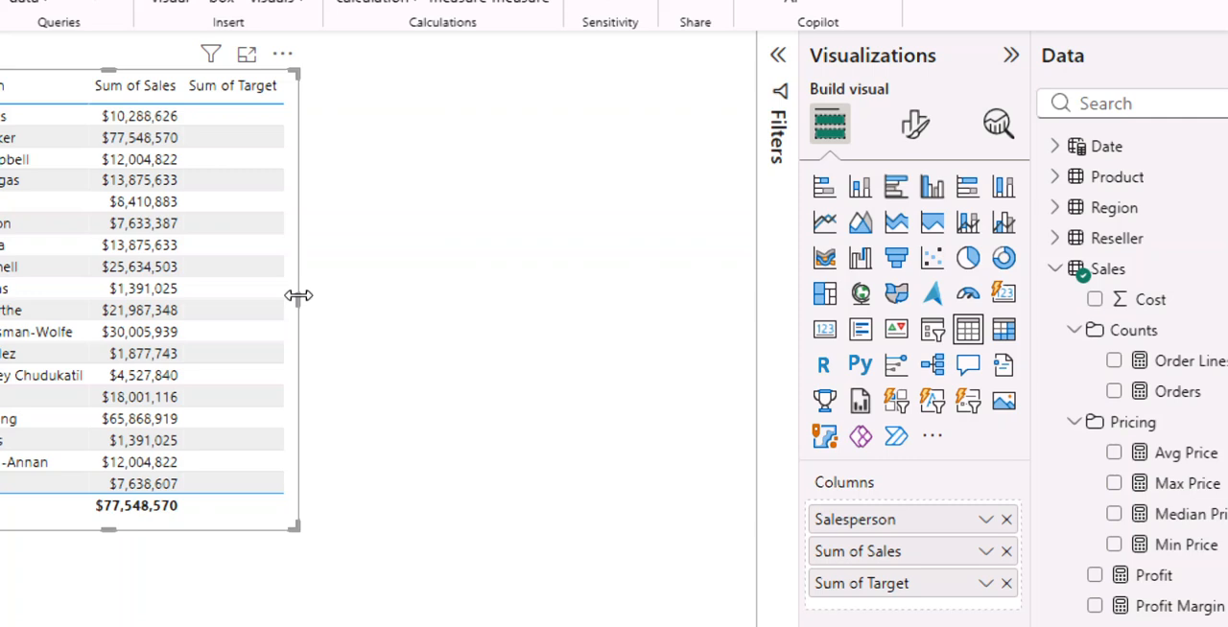
pyautogui.moveTo(298, 296); pyautogui.dragTo(323, 310)
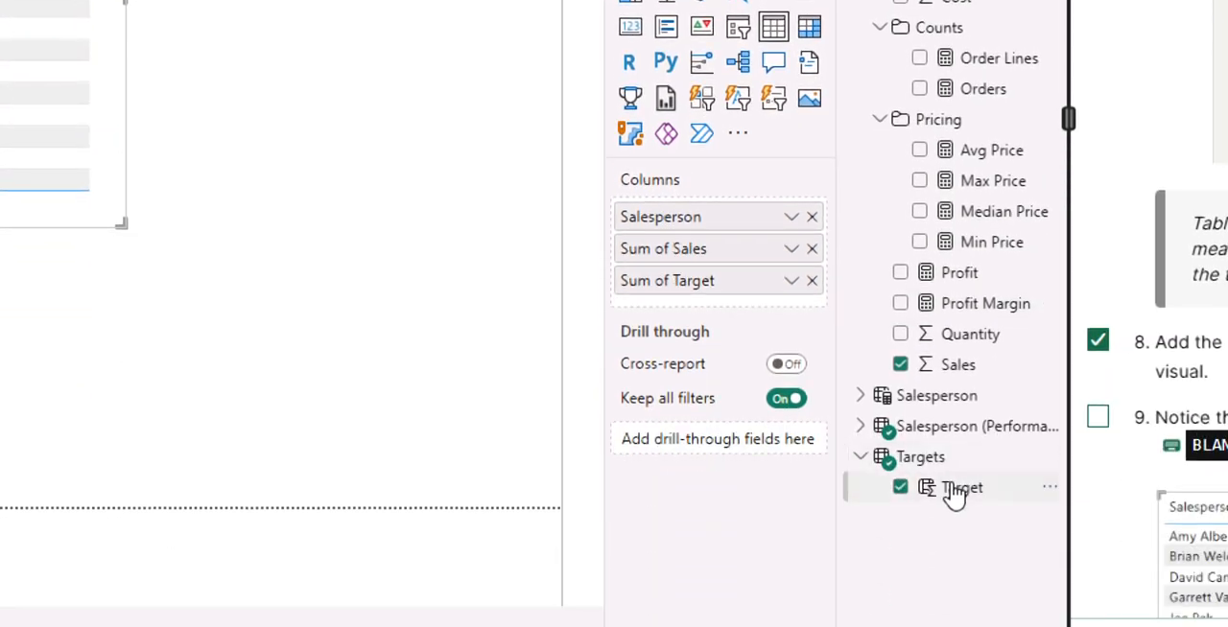
# Delete the Target calculated column from the Targets table and fix the broken field in the salesperson table visual.
pyautogui.click(959, 487)
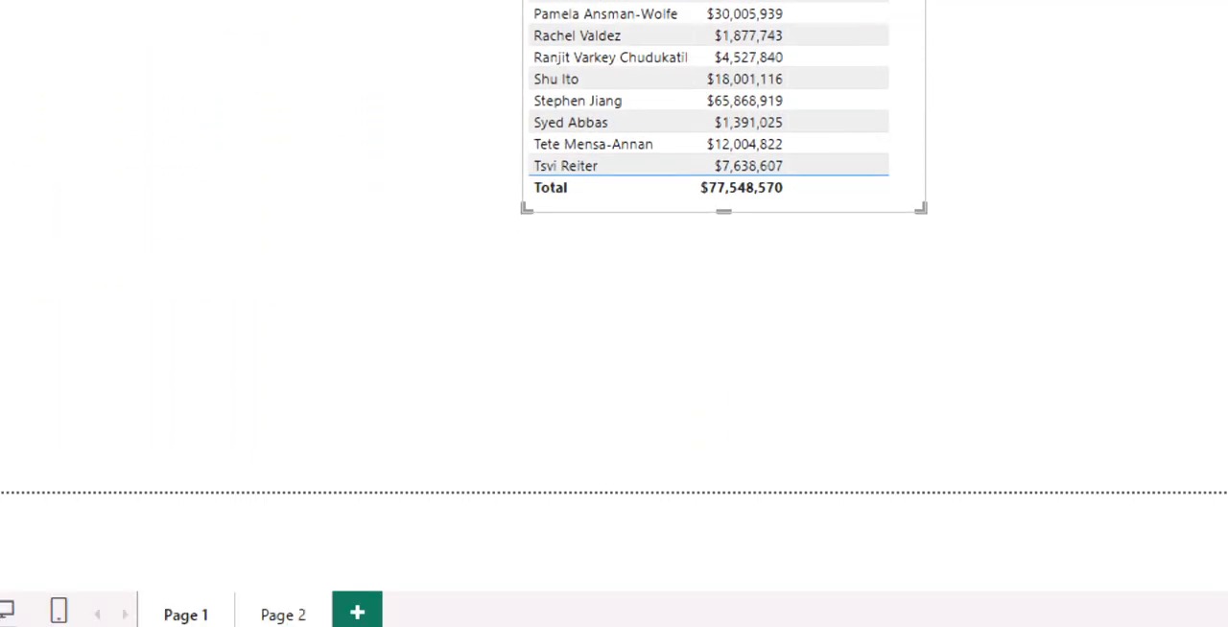
pyautogui.click(1084, 608)
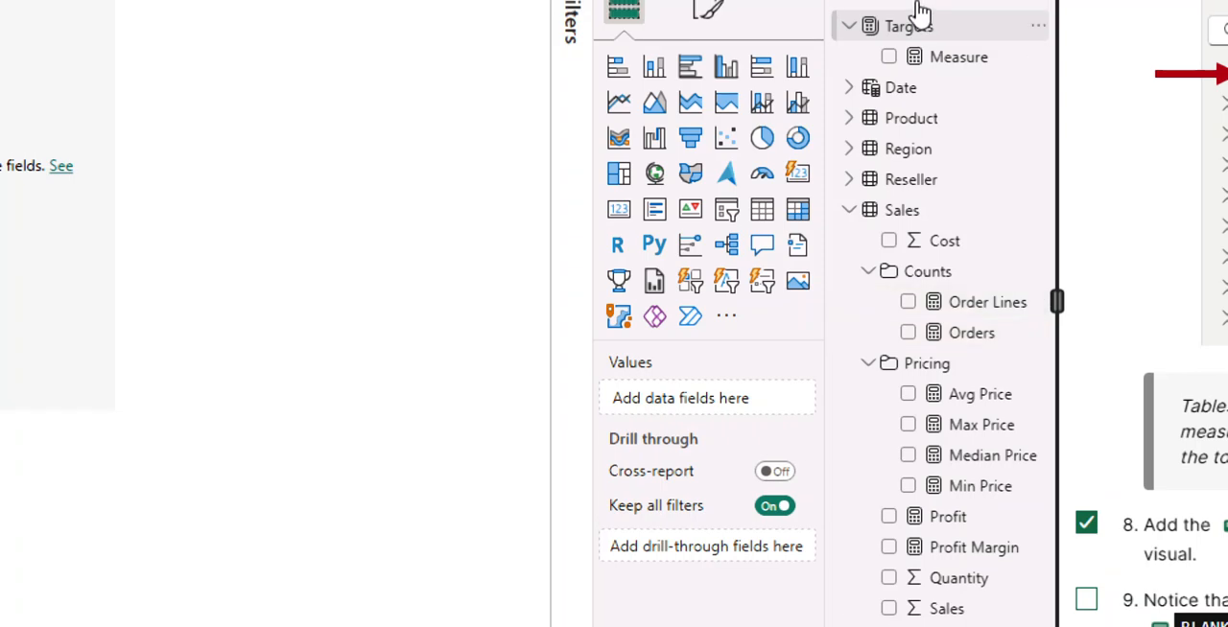
pyautogui.click(921, 24)
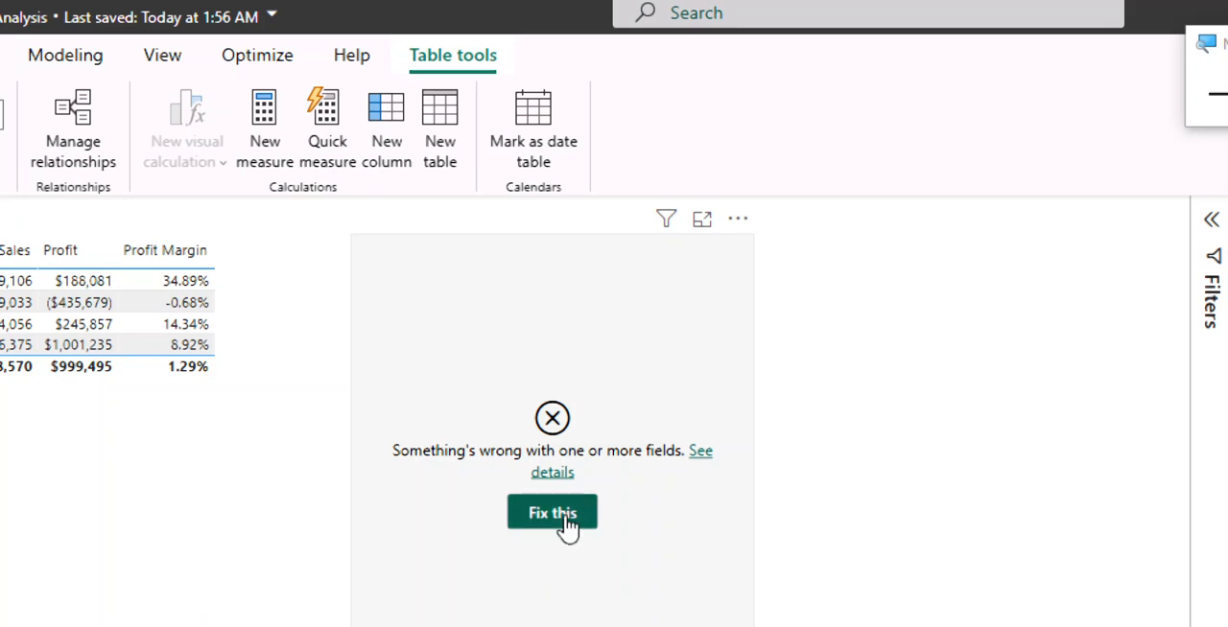
pyautogui.click(552, 514)
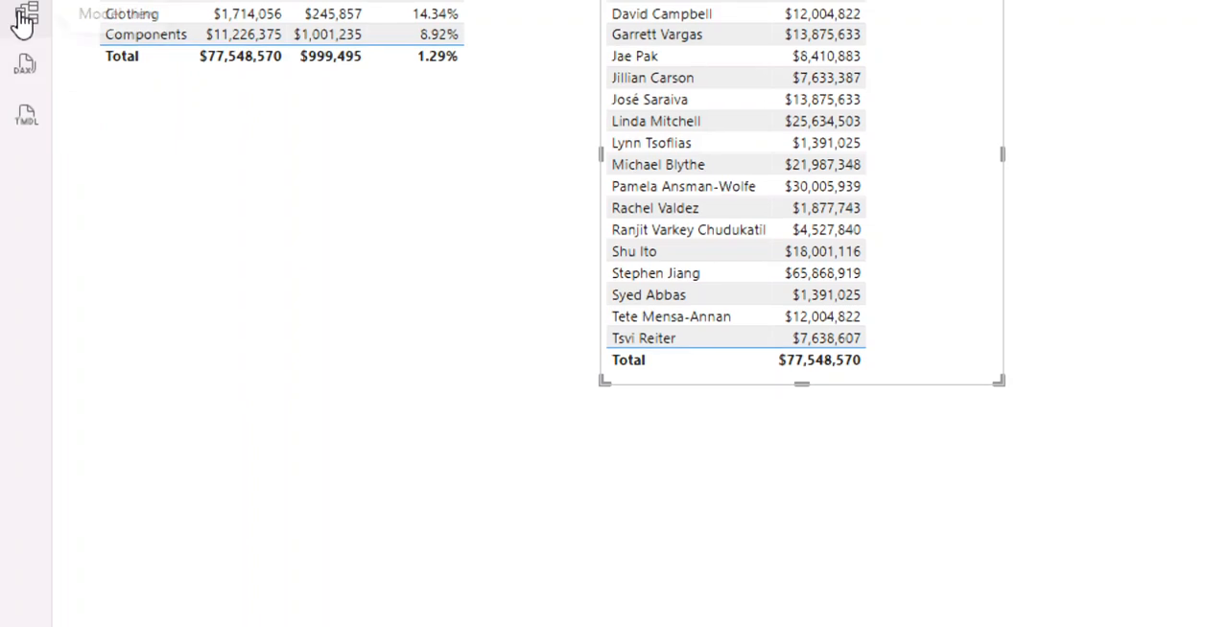
# Unhide all hidden fields from the Targets table in Model view, confirm it and return to Report view.
pyautogui.click(11, 5)
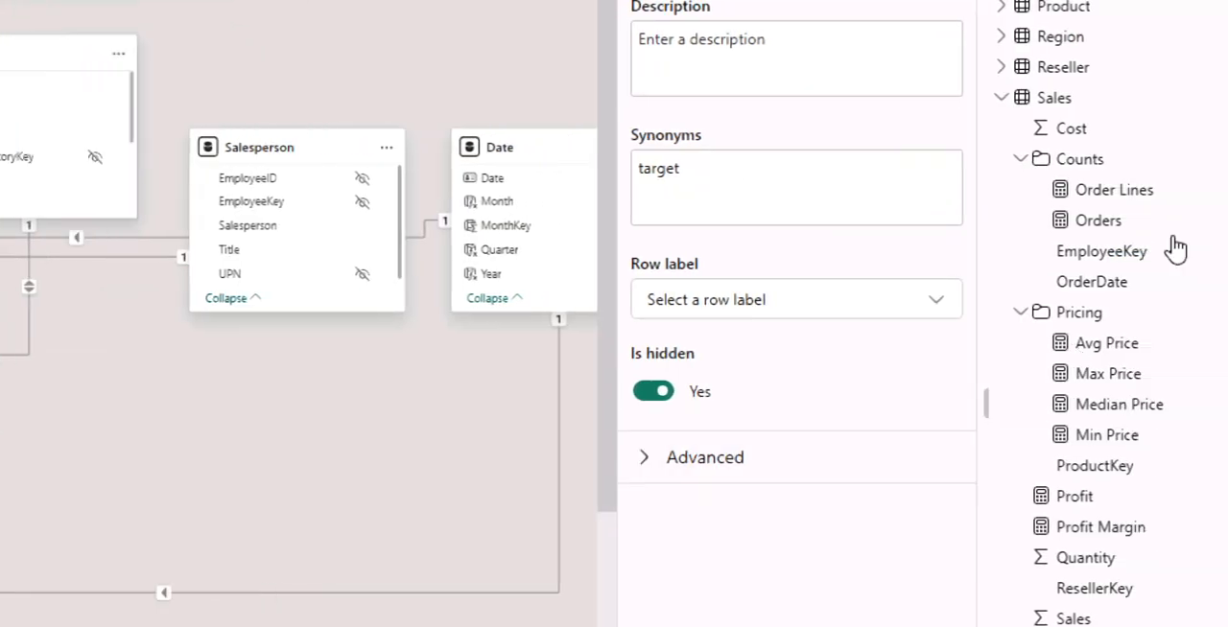
pyautogui.scroll(-3, 1074, 326)
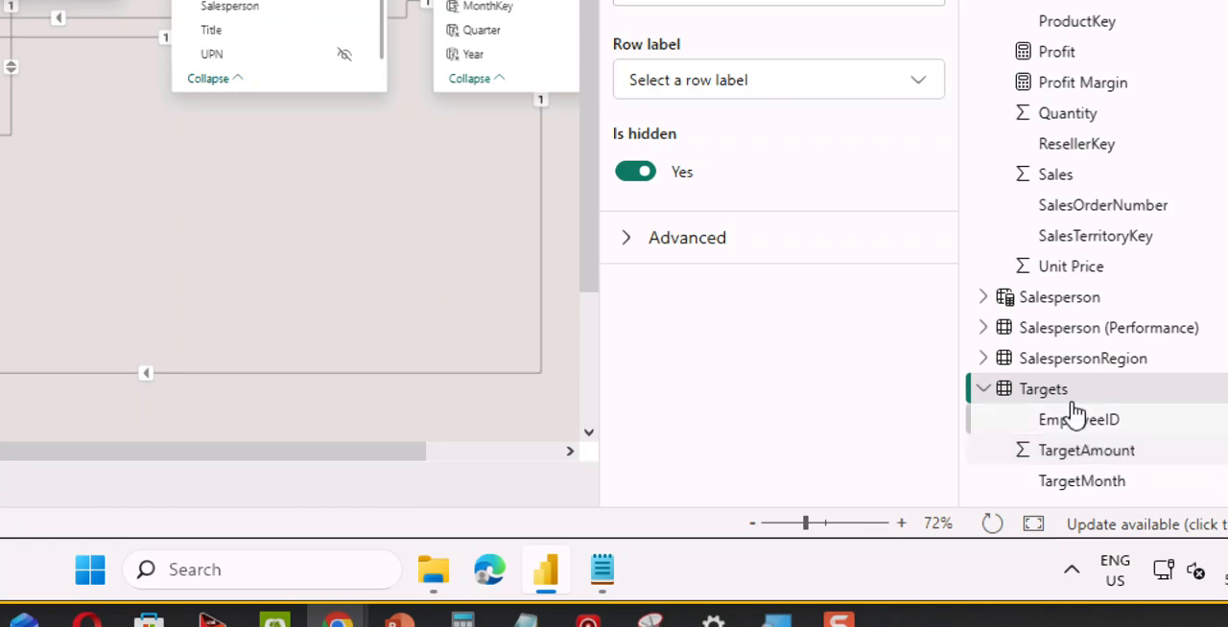
pyautogui.rightClick(1068, 464)
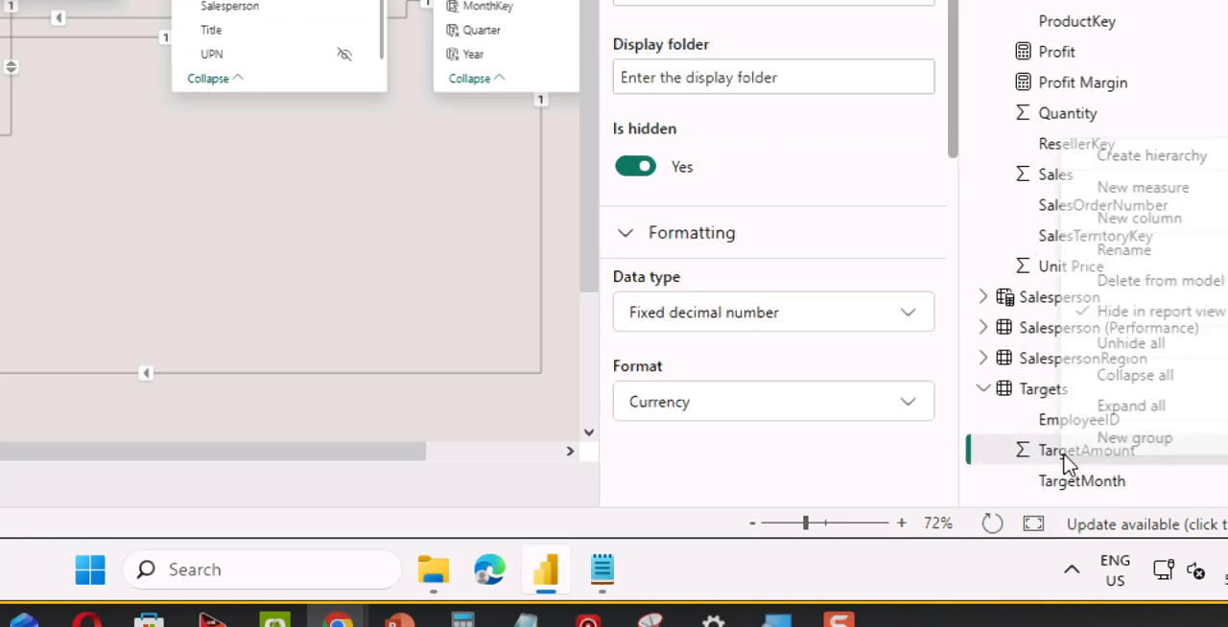
pyautogui.click(1127, 345)
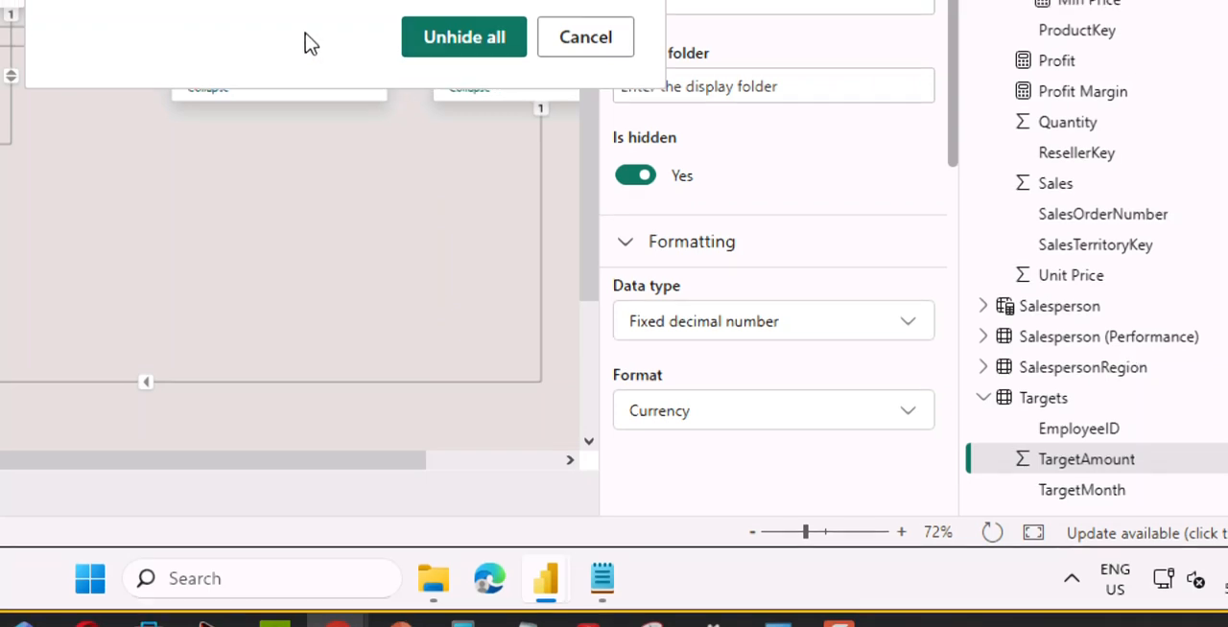
pyautogui.click(470, 43)
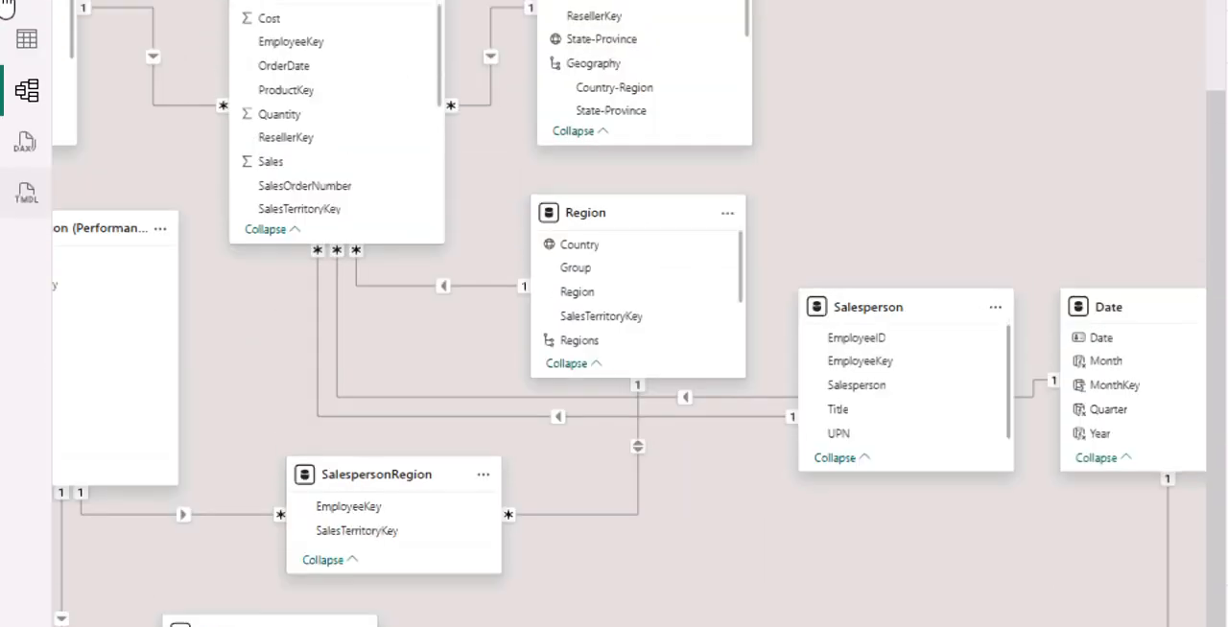
pyautogui.click(8, 6)
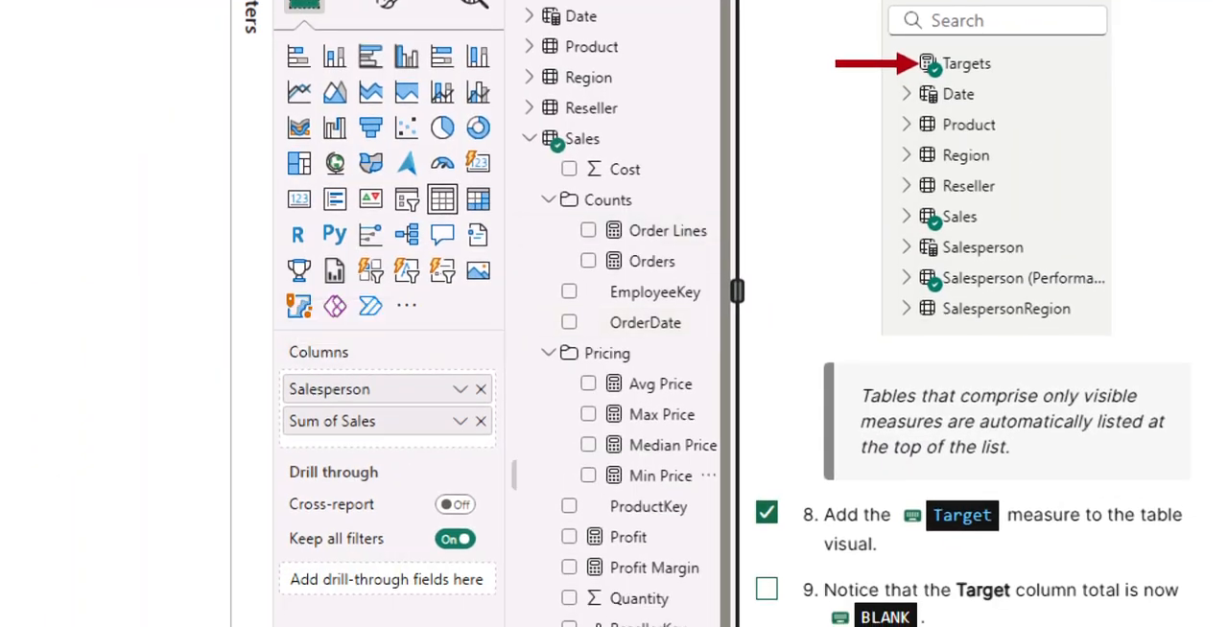
# Create a measure in the Targets table: Target = IF(HASONEVALUE('Salesperson (Performance)'[Salesperson]), SUM(Targets[TargetAmount])).
pyautogui.scroll(-2, 624, 576)
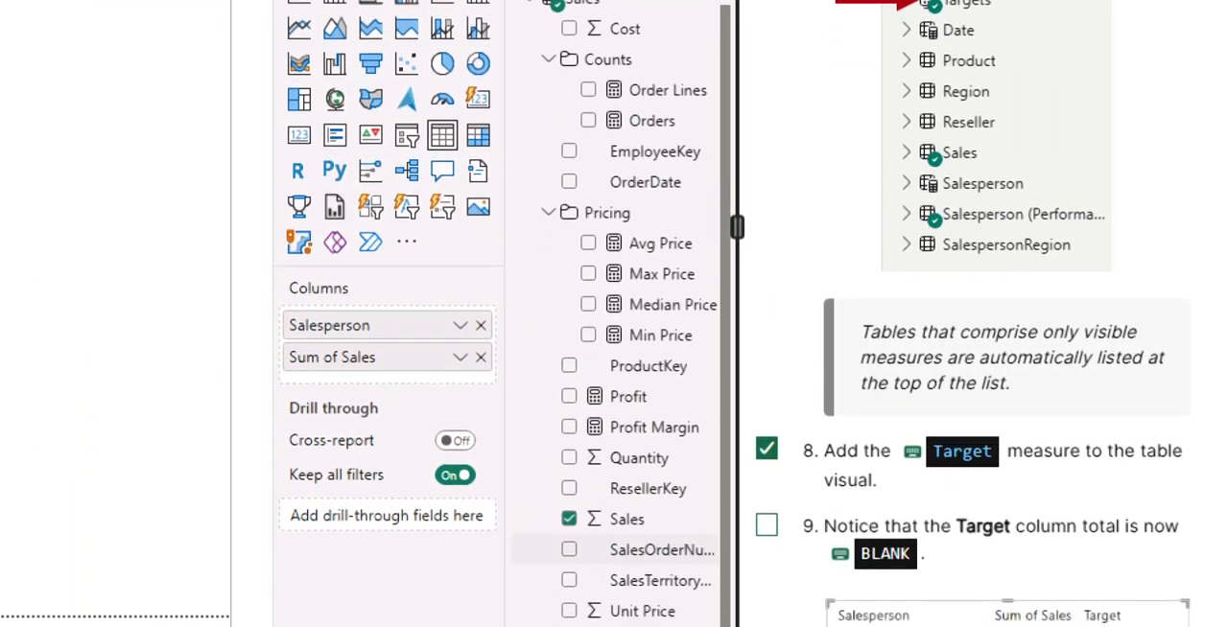
pyautogui.click(544, 555)
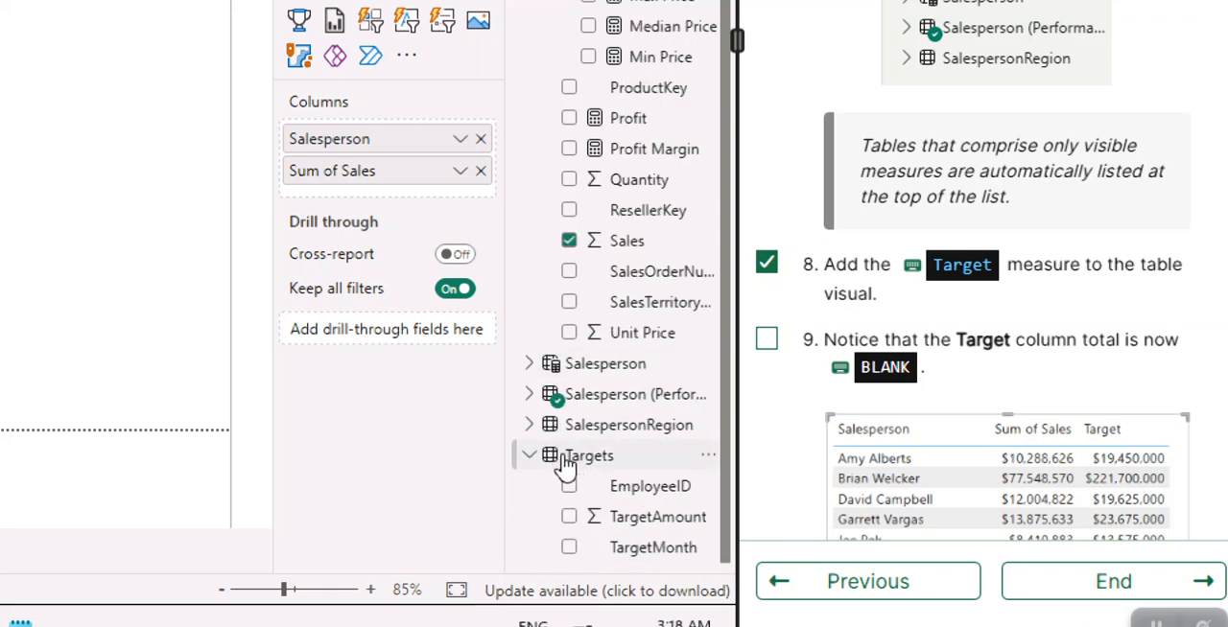
pyautogui.rightClick(572, 464)
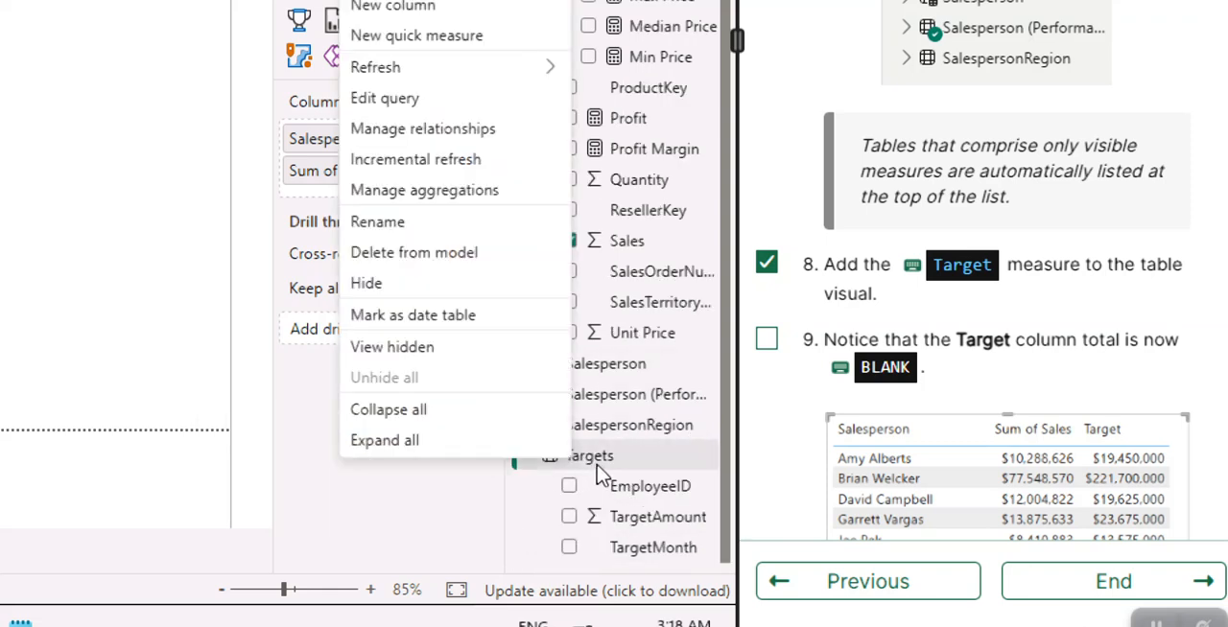
pyautogui.click(597, 466)
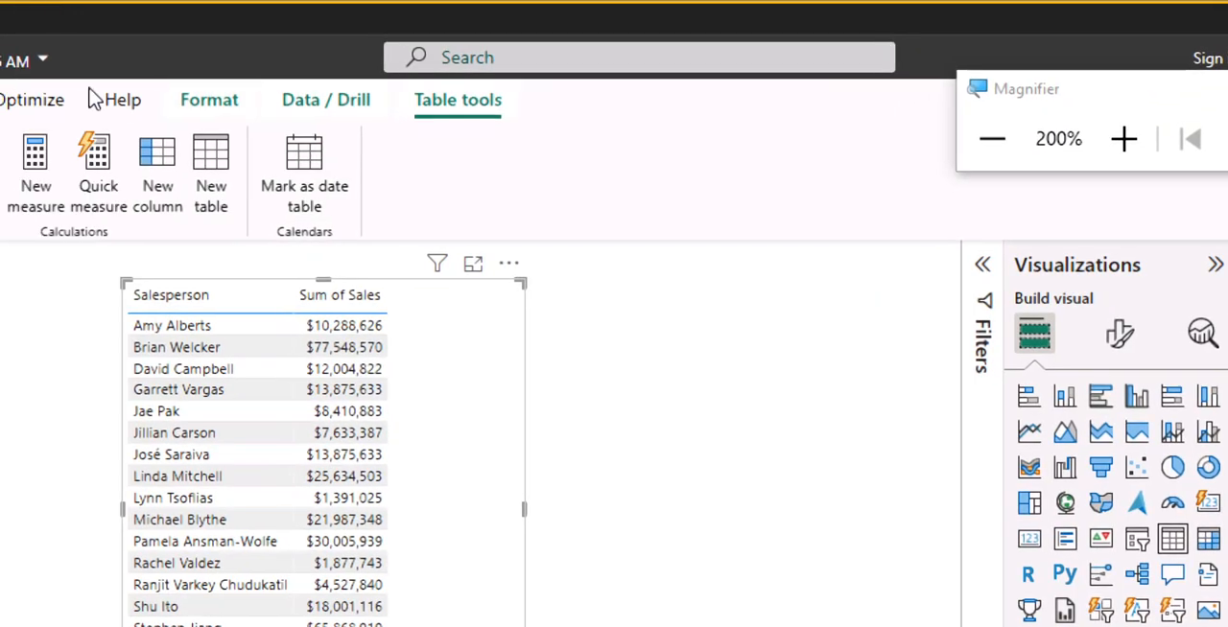
pyautogui.click(34, 179)
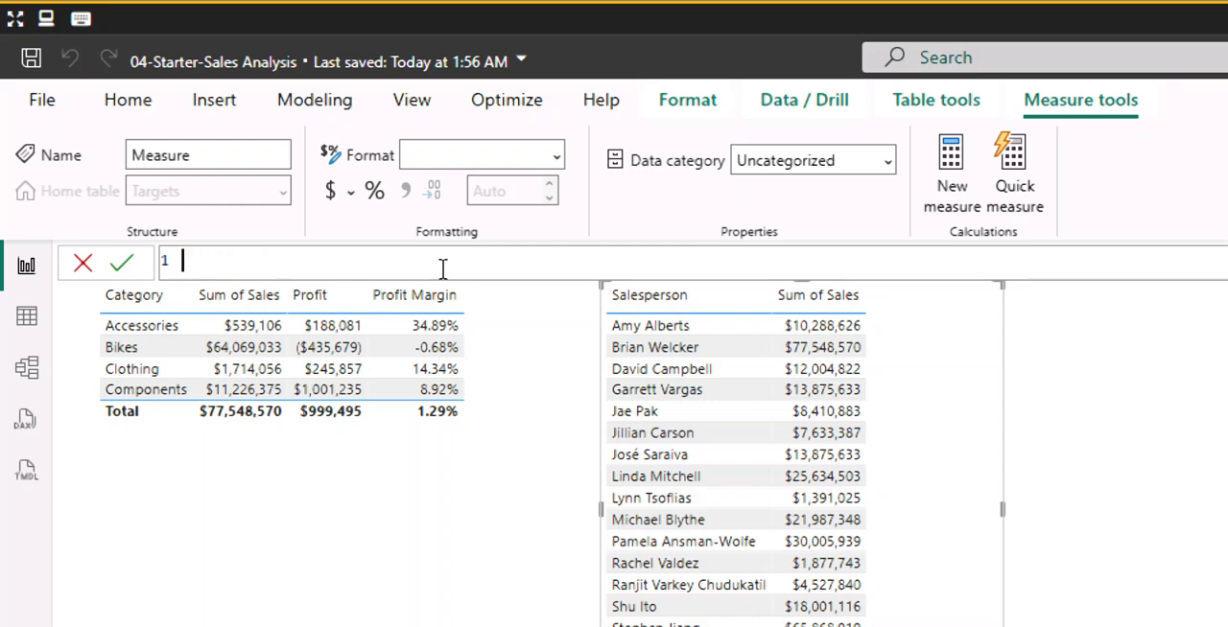
pyautogui.write("Target = IF(     HASONEVALUE('Salesperson (Performance)'[Salesperson]),     SUM(Targets[TargetAmount]) )")
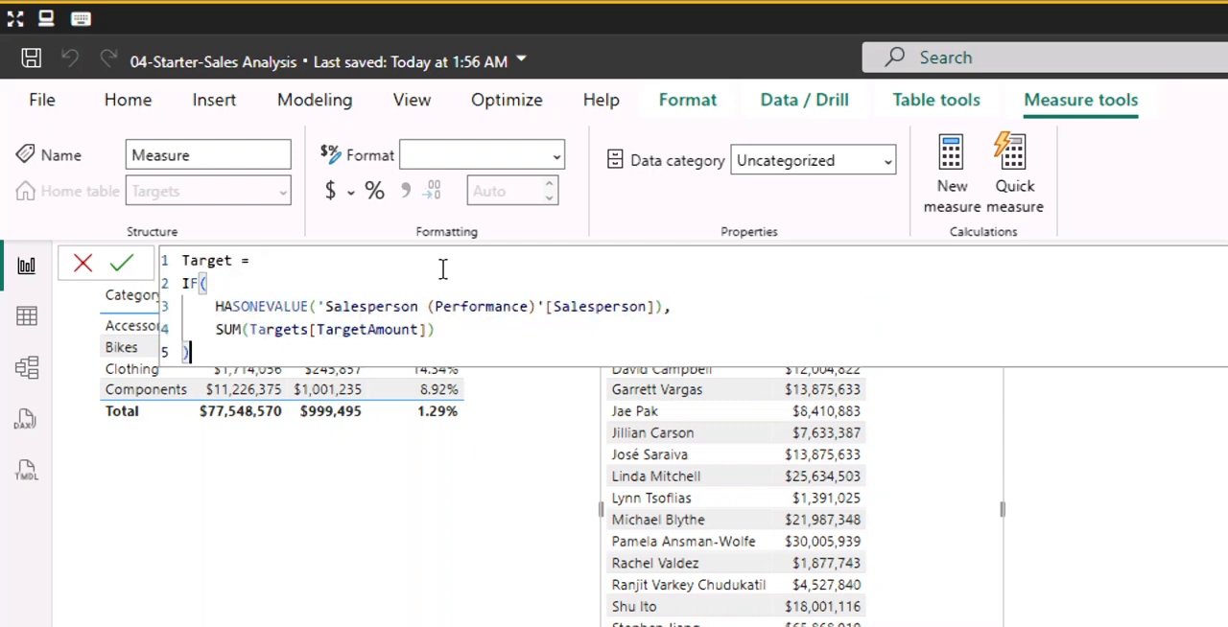
pyautogui.press('Return')
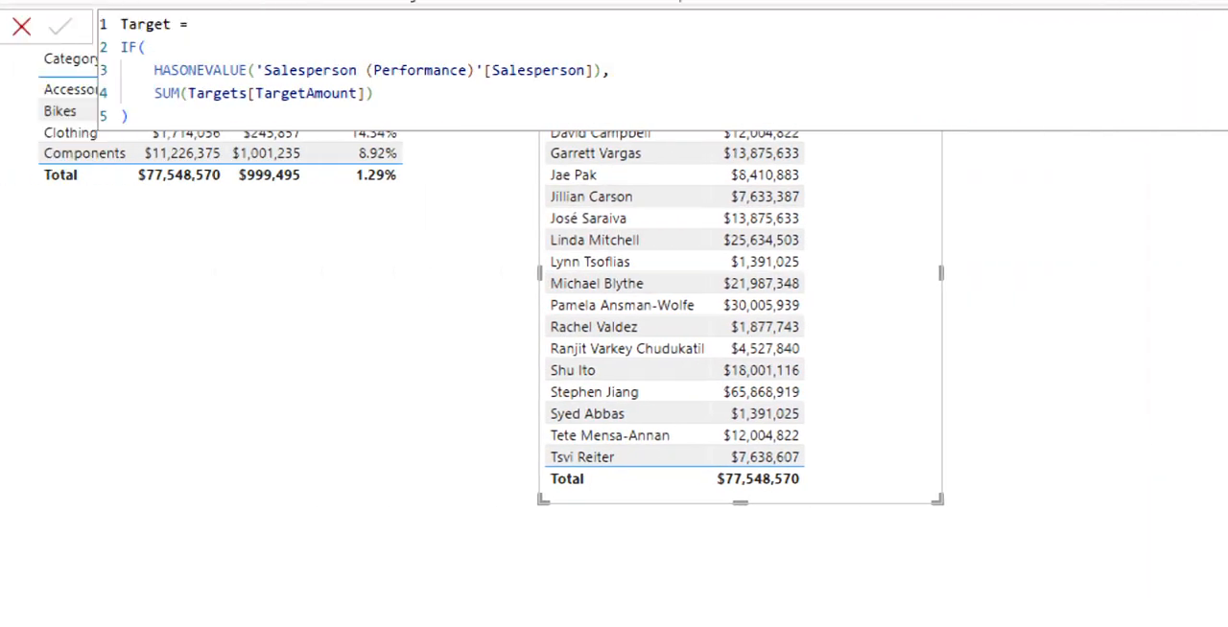
# Format the new Target measure with 0 decimal places.
pyautogui.moveTo(507, 50); pyautogui.dragTo(505, 100)
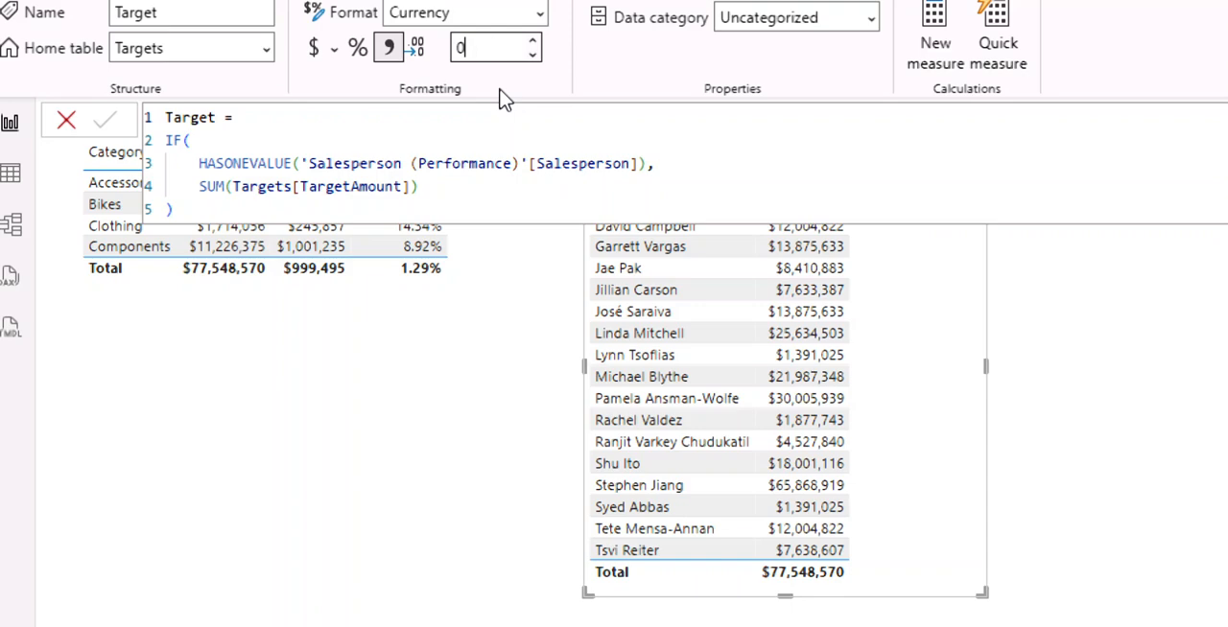
pyautogui.write('0')
pyautogui.press('Return')
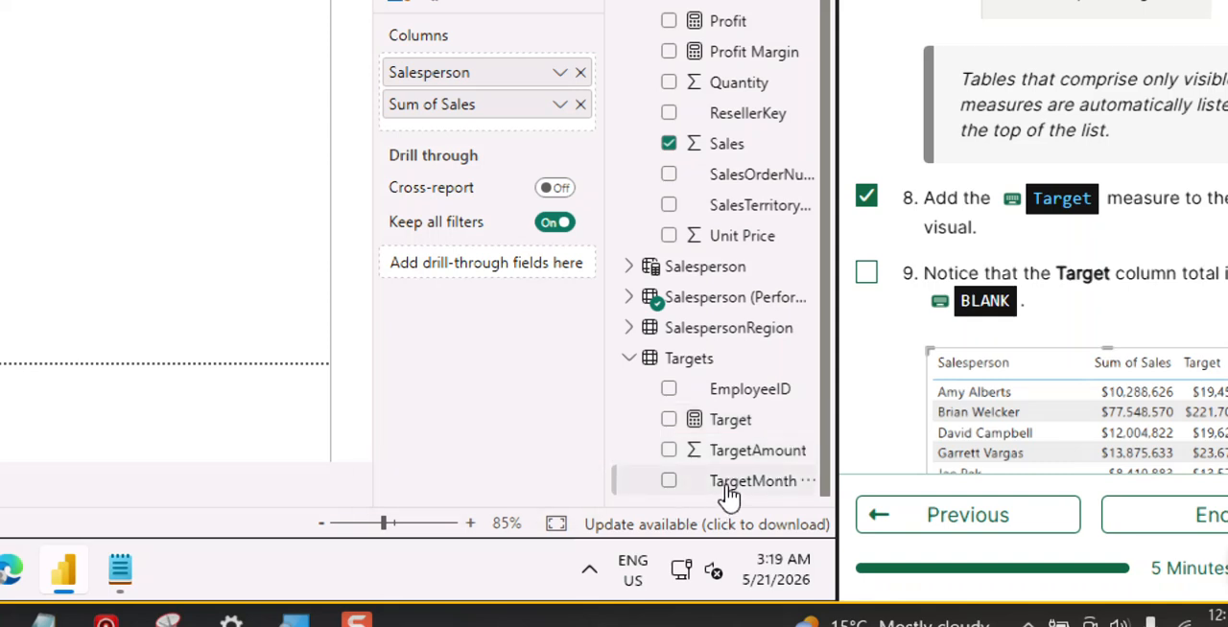
# Hide the TargetMonth, TargetAmount and EmployeeID columns of the Targets table.
pyautogui.click(736, 485)
pyautogui.rightClick(748, 489)
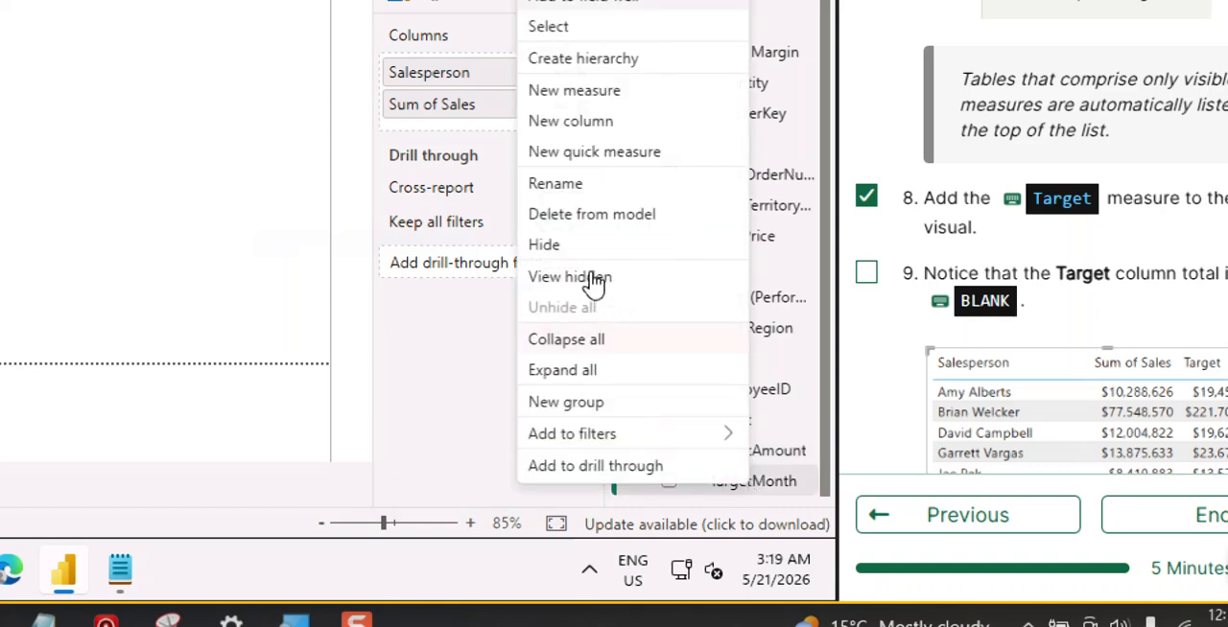
pyautogui.click(572, 250)
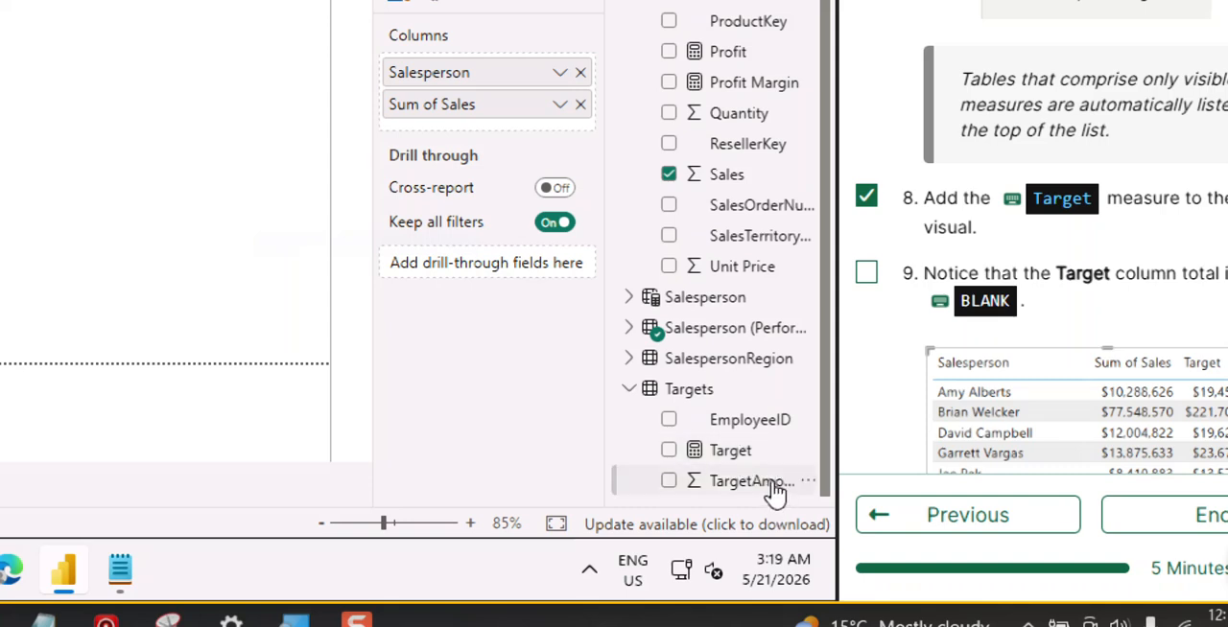
pyautogui.rightClick(773, 491)
pyautogui.click(633, 246)
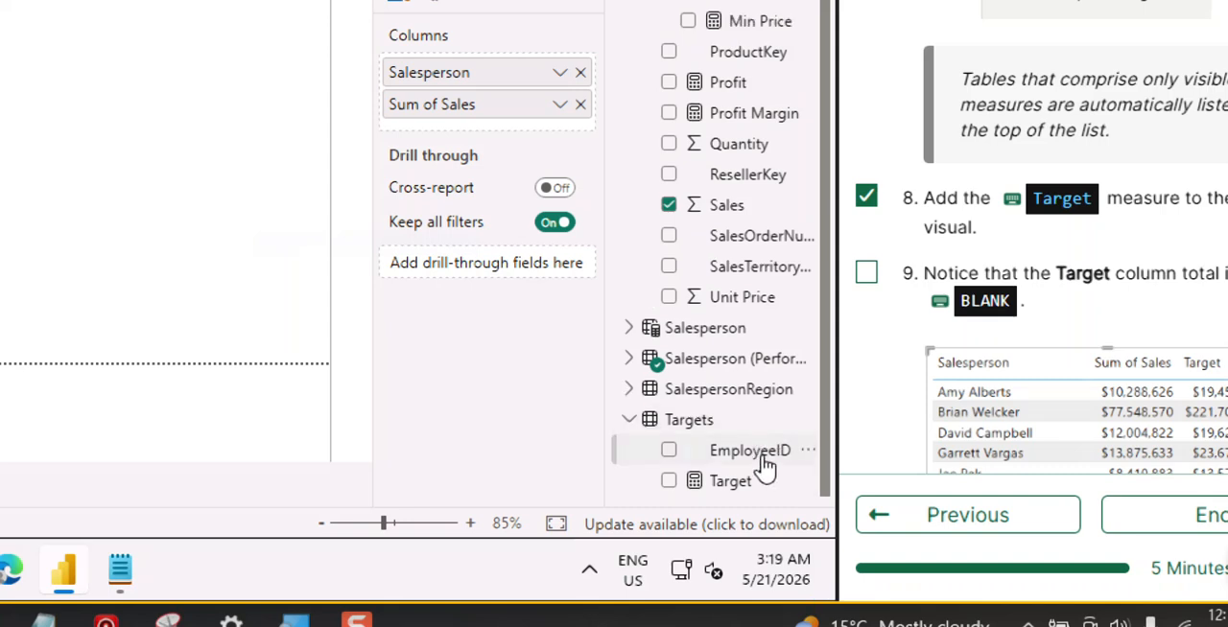
pyautogui.rightClick(763, 464)
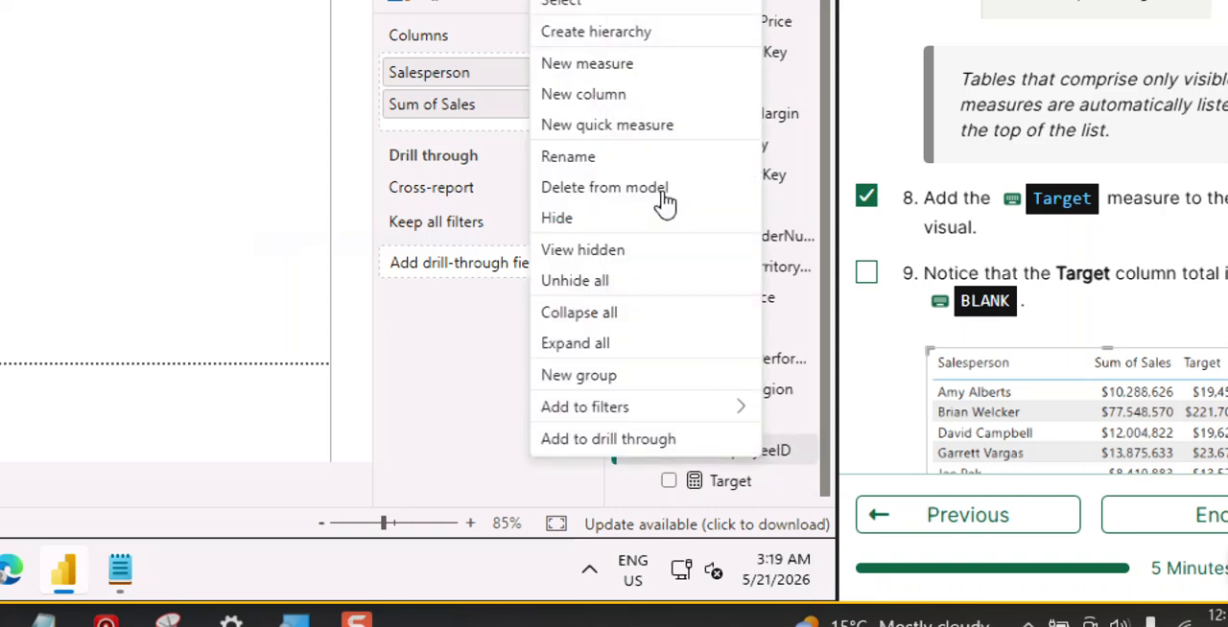
pyautogui.click(574, 221)
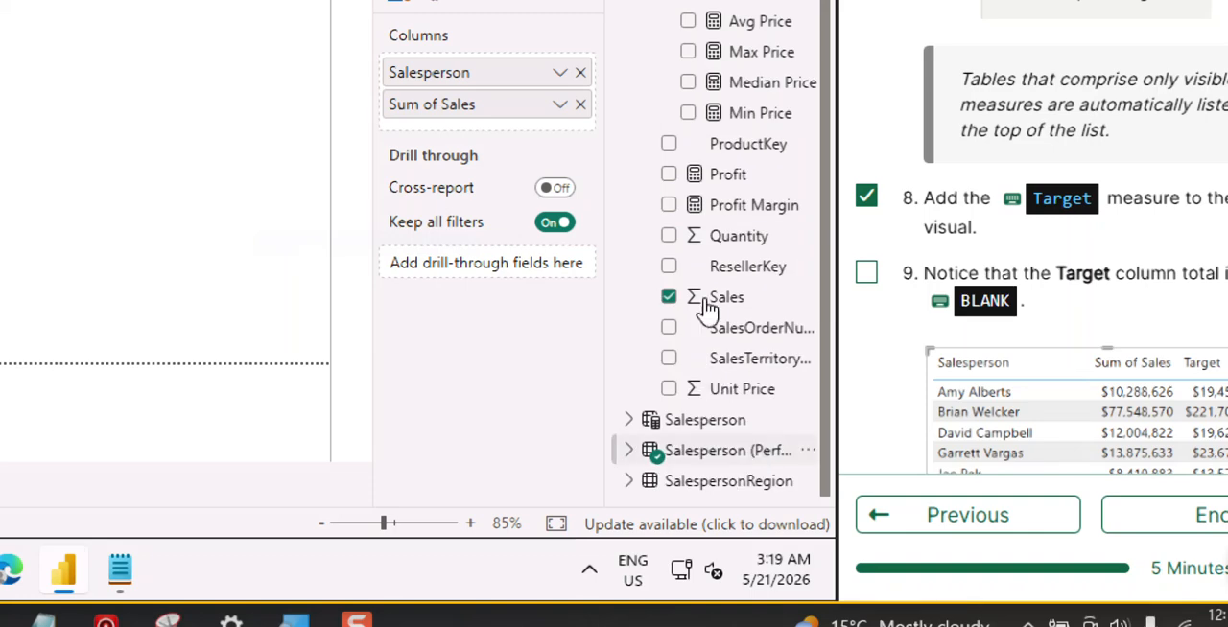
# Add the Target measure to the salesperson table visual and check off instruction 9 in the lab guide.
pyautogui.scroll(1, 722, 244)
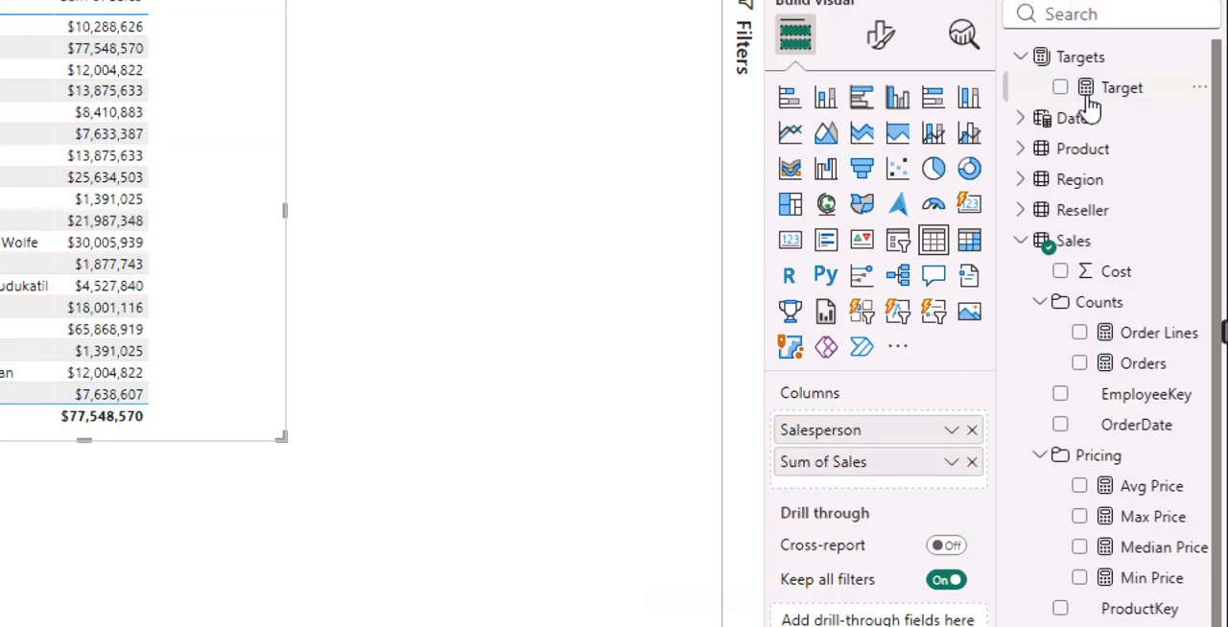
pyautogui.click(1061, 88)
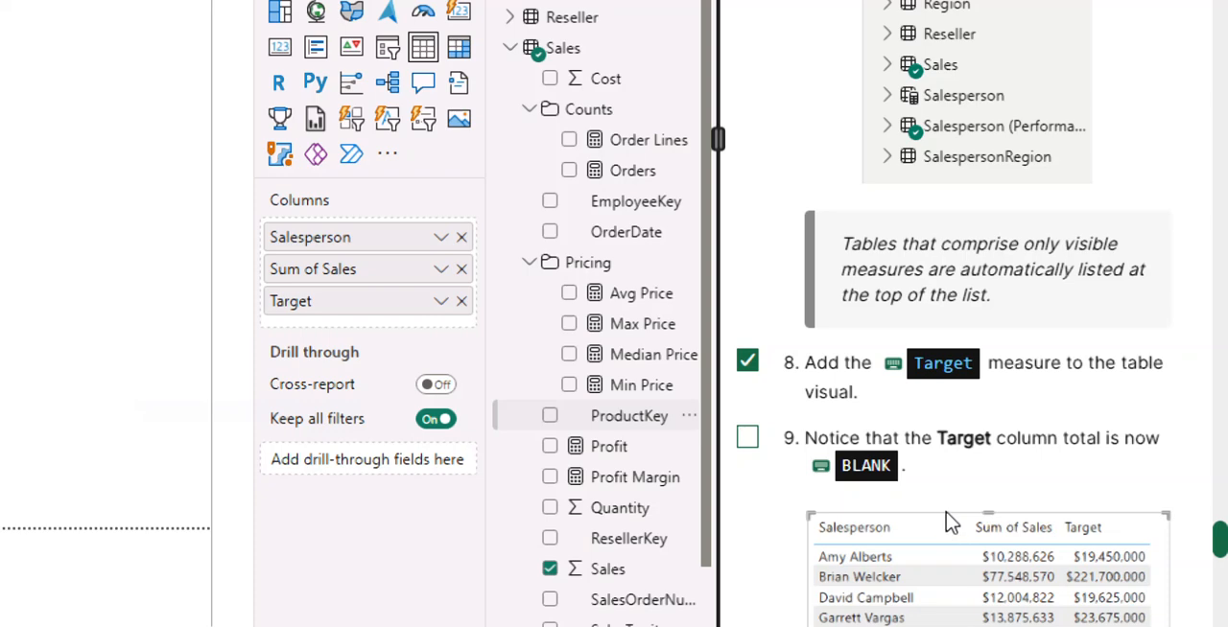
pyautogui.scroll(-2, 955, 514)
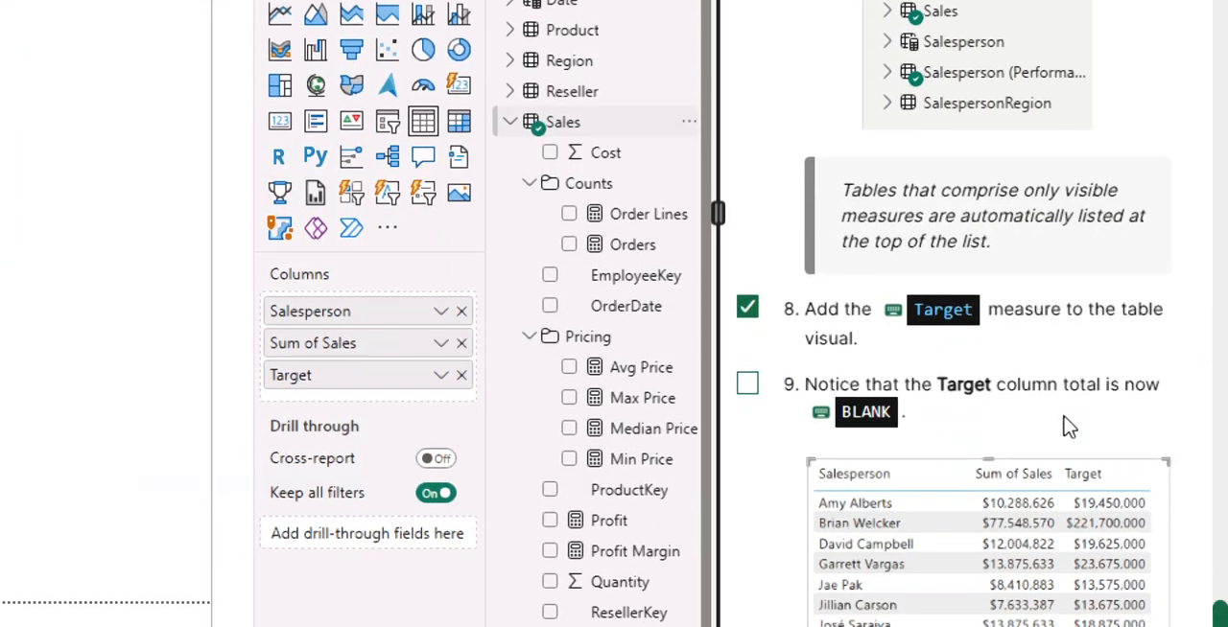
pyautogui.click(747, 385)
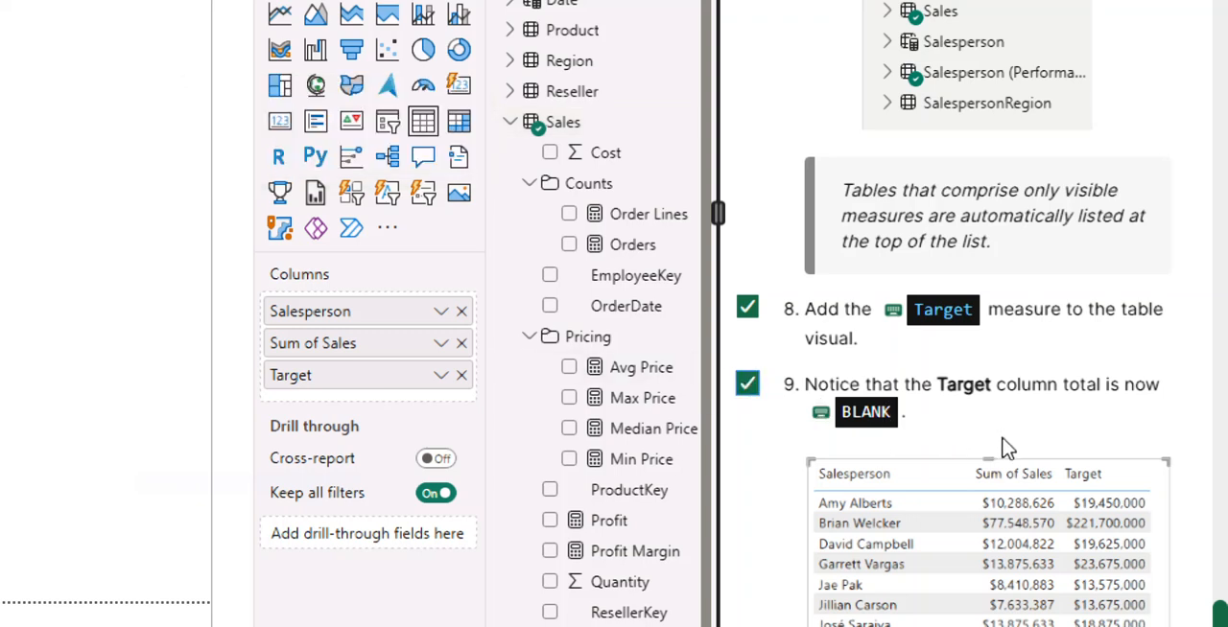
# Check off instruction 10 in the lab guide, about creating the Variance and Variance Margin measures.
pyautogui.scroll(-8, 1005, 449)
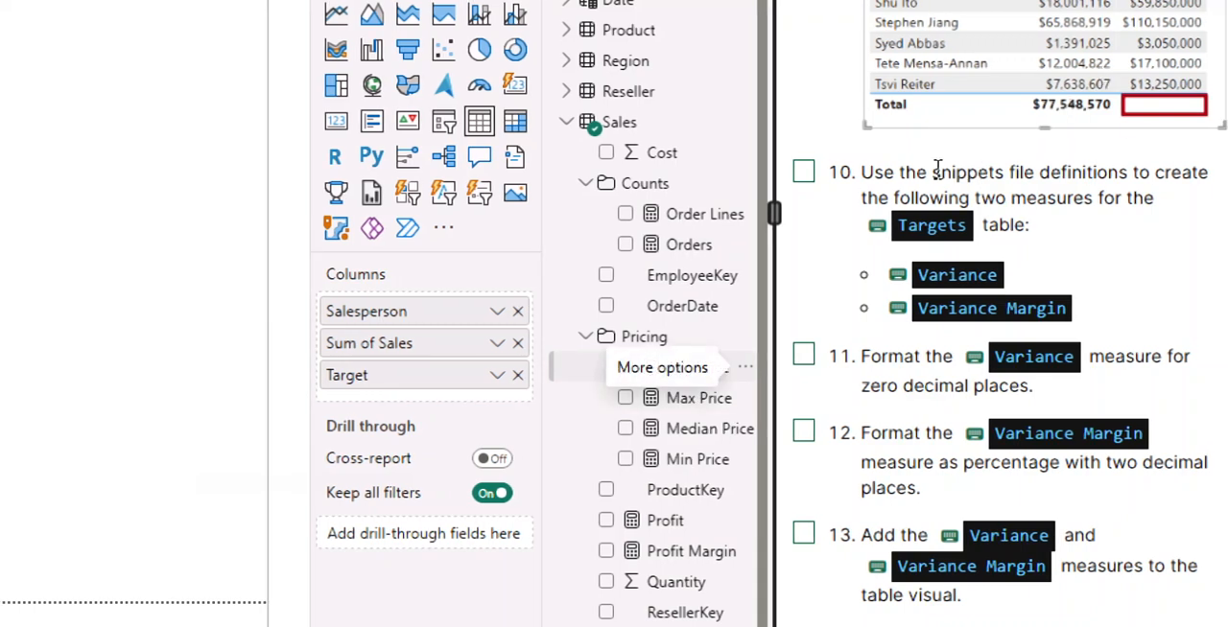
pyautogui.click(804, 174)
pyautogui.scroll(-1, 864, 345)
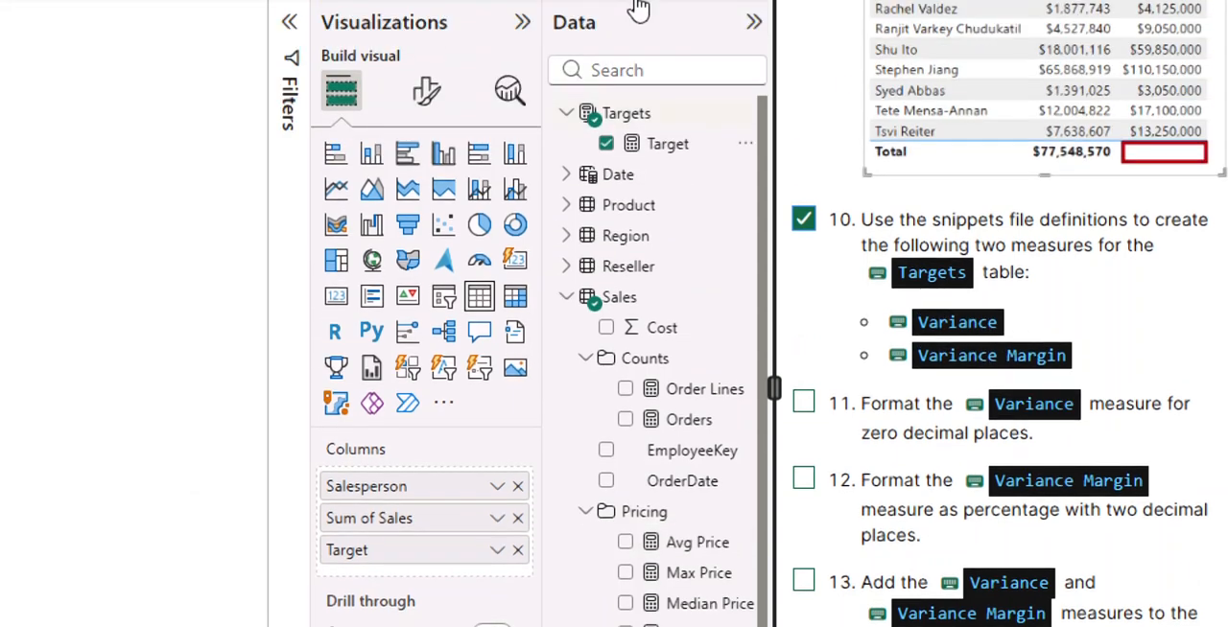
# Create a Variance measure in the Targets table using the IF(HASONEVALUE(...), SUM(Sales[Sales]) - [Target]) definition copied from 04-Snippets.txt in Notepad.
pyautogui.click(624, 115)
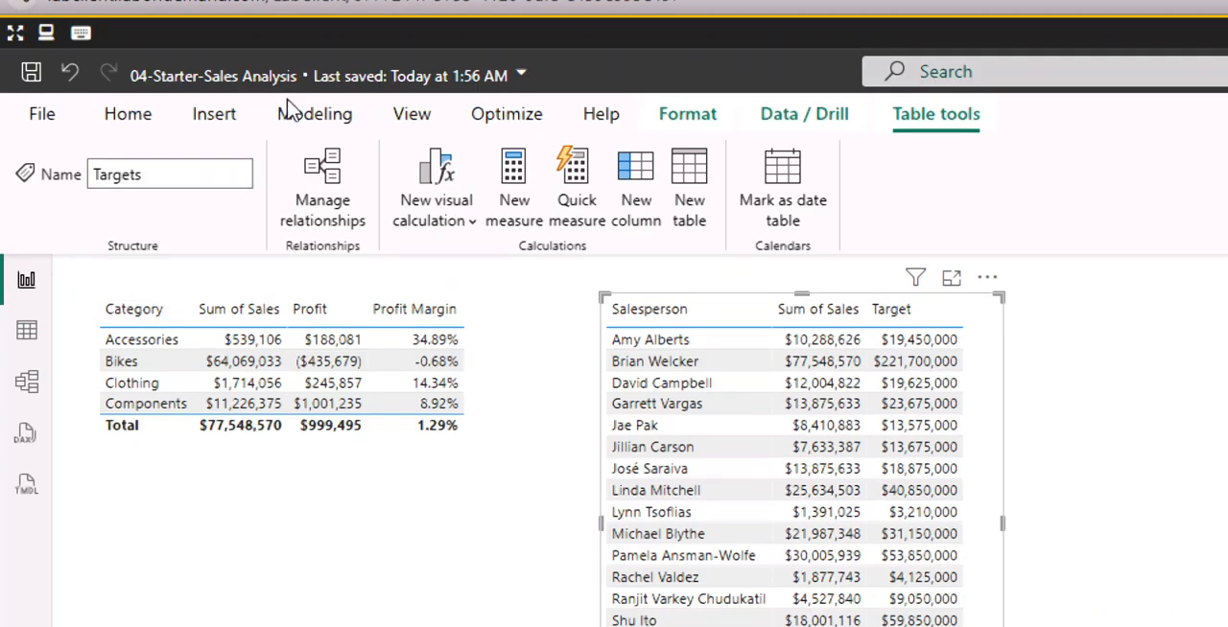
pyautogui.click(523, 213)
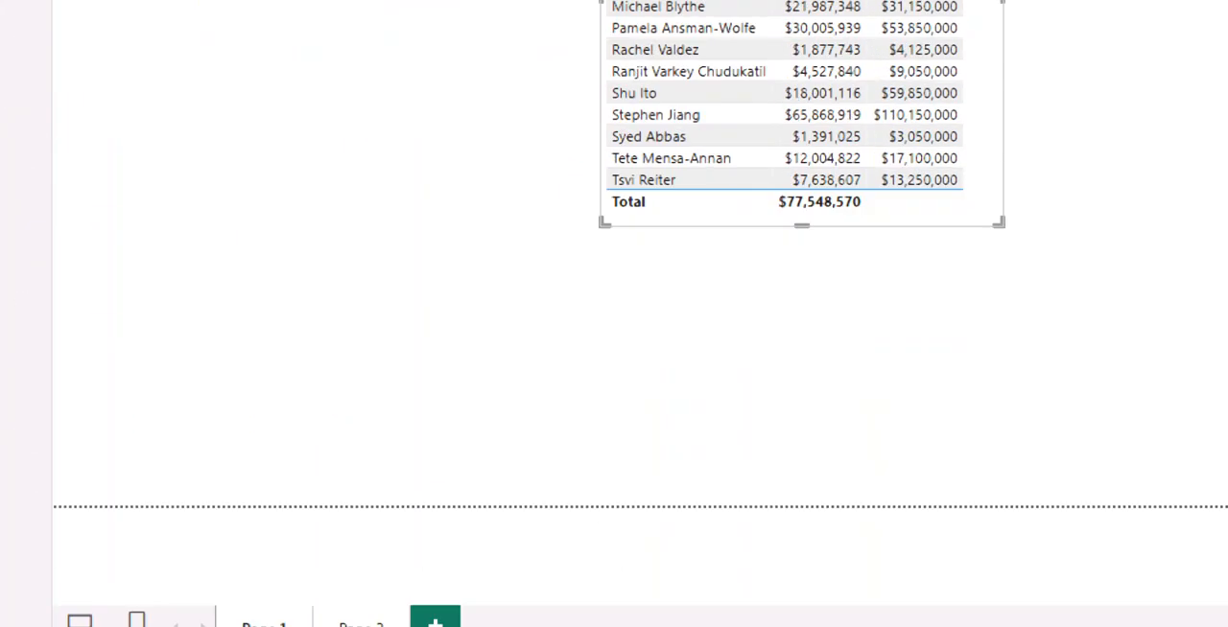
pyautogui.click(1033, 576)
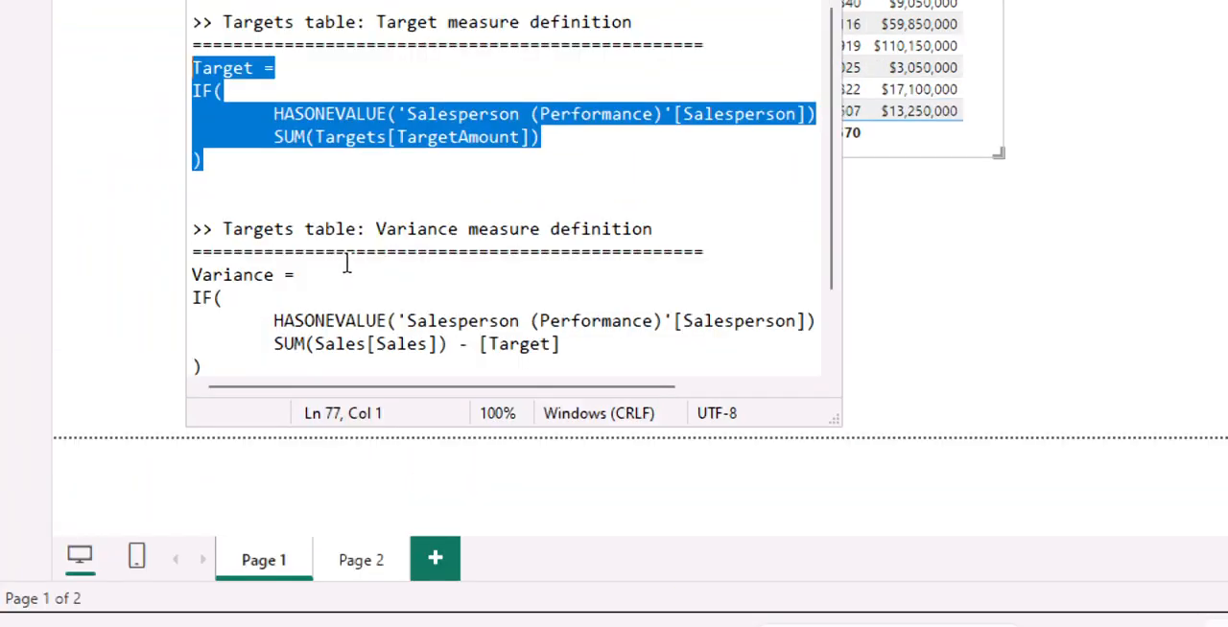
pyautogui.scroll(-1, 347, 264)
pyautogui.scroll(-1, 307, 288)
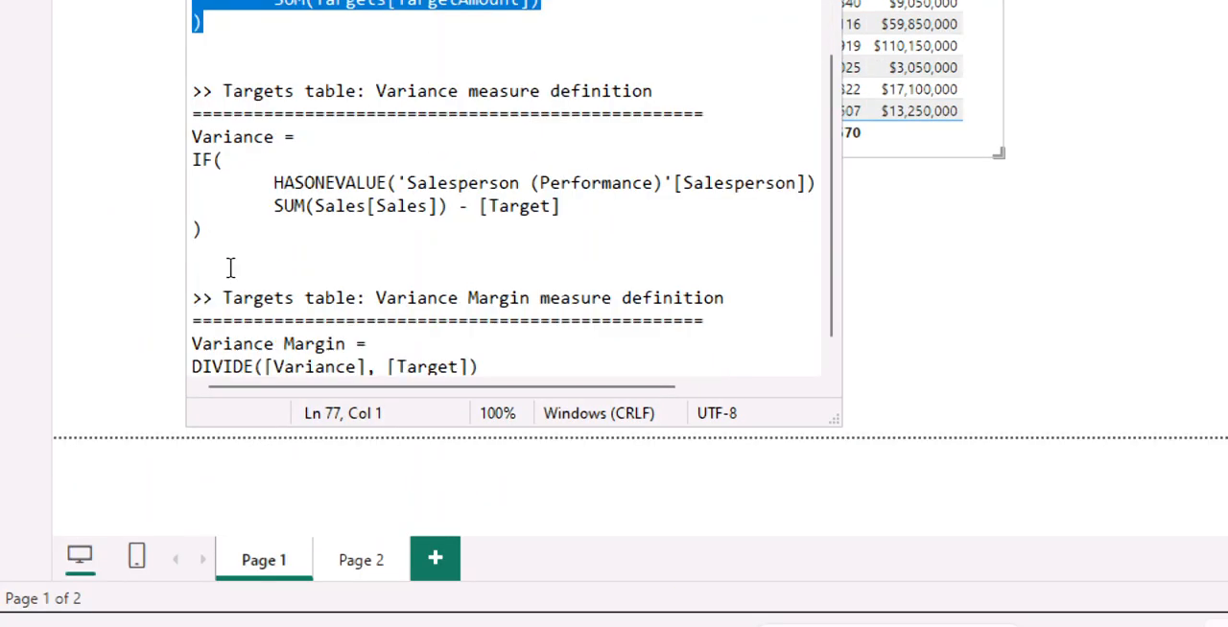
pyautogui.moveTo(198, 234); pyautogui.dragTo(177, 146)
pyautogui.hotkey('ctrl', 'c')
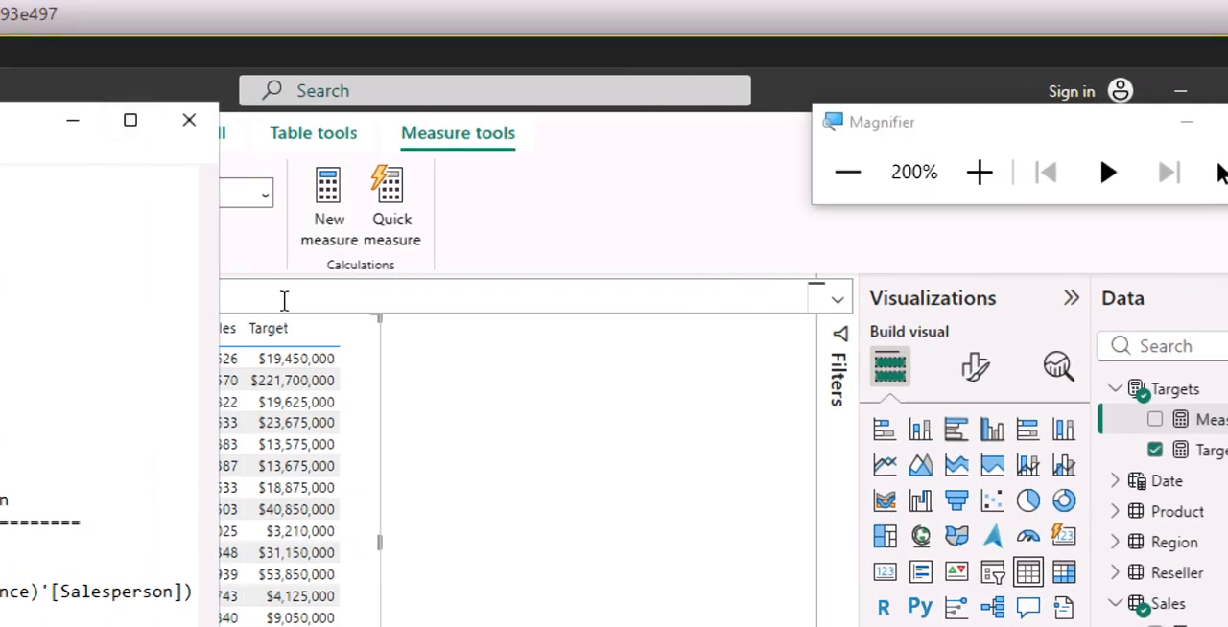
pyautogui.click(286, 300)
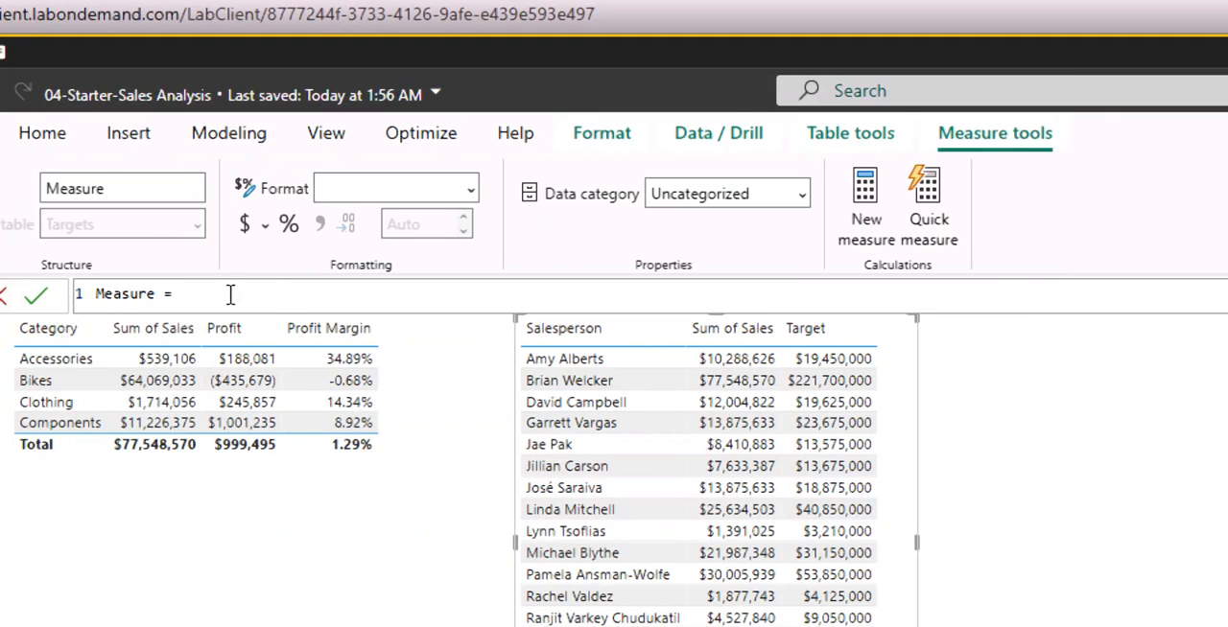
pyautogui.moveTo(230, 295); pyautogui.dragTo(32, 298)
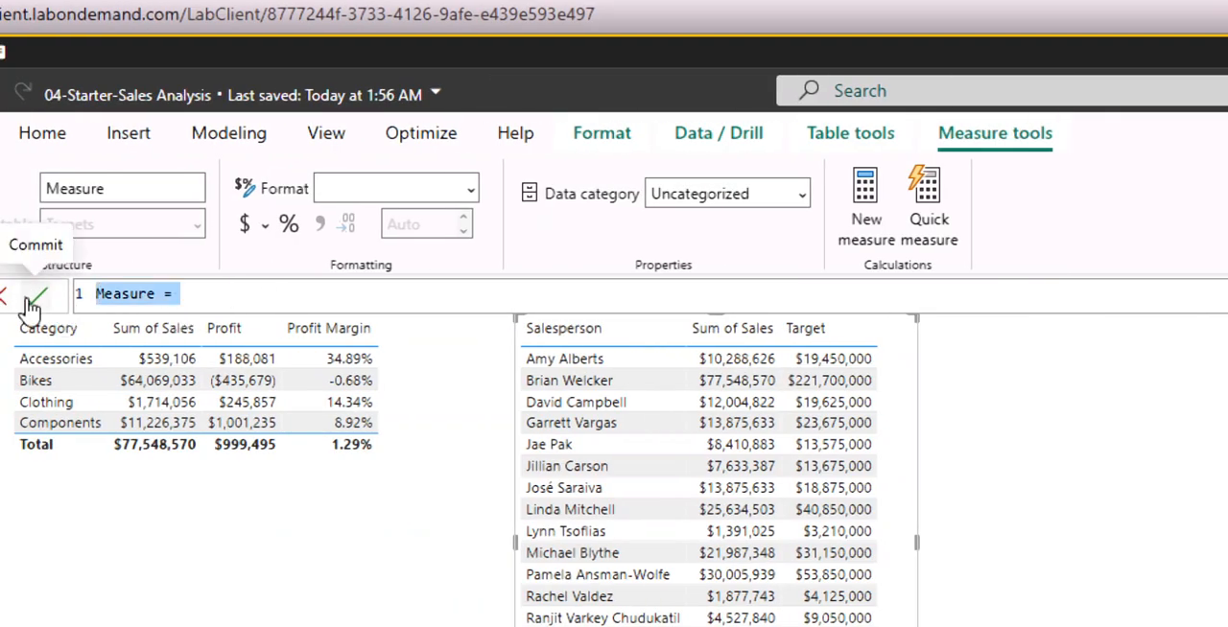
pyautogui.hotkey('ctrl', 'v')
pyautogui.click(33, 299)
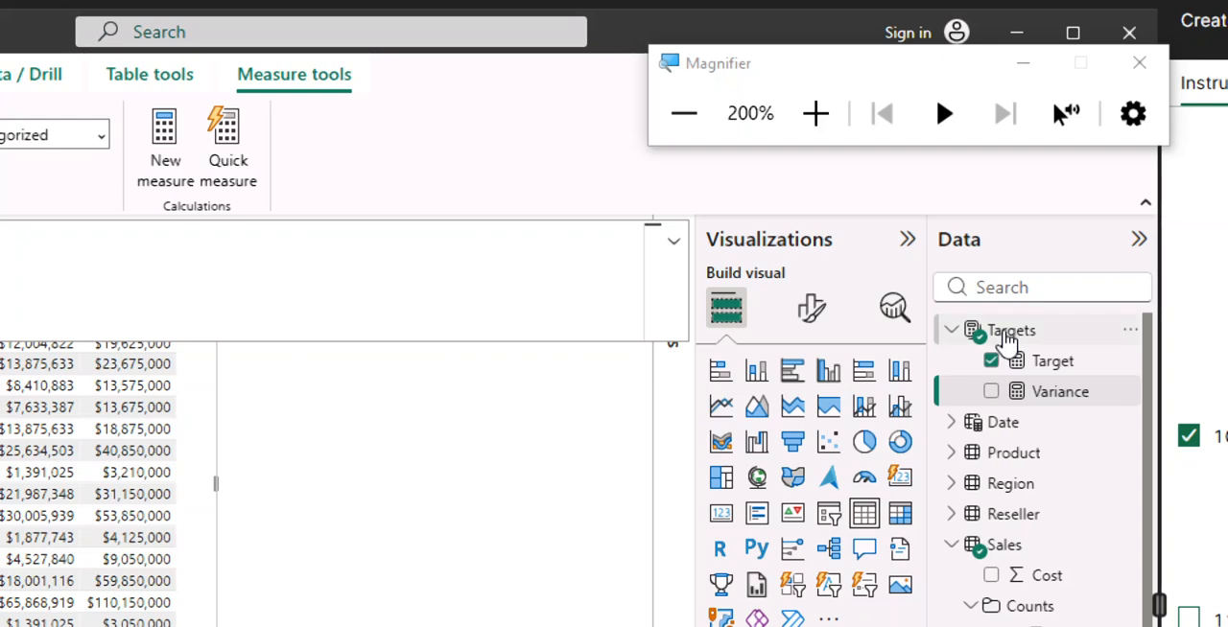
# Create a measure in the Targets table from the 04-Snippets.txt definition: Variance Margin = DIVIDE([Variance], [Target]).
pyautogui.click(1005, 338)
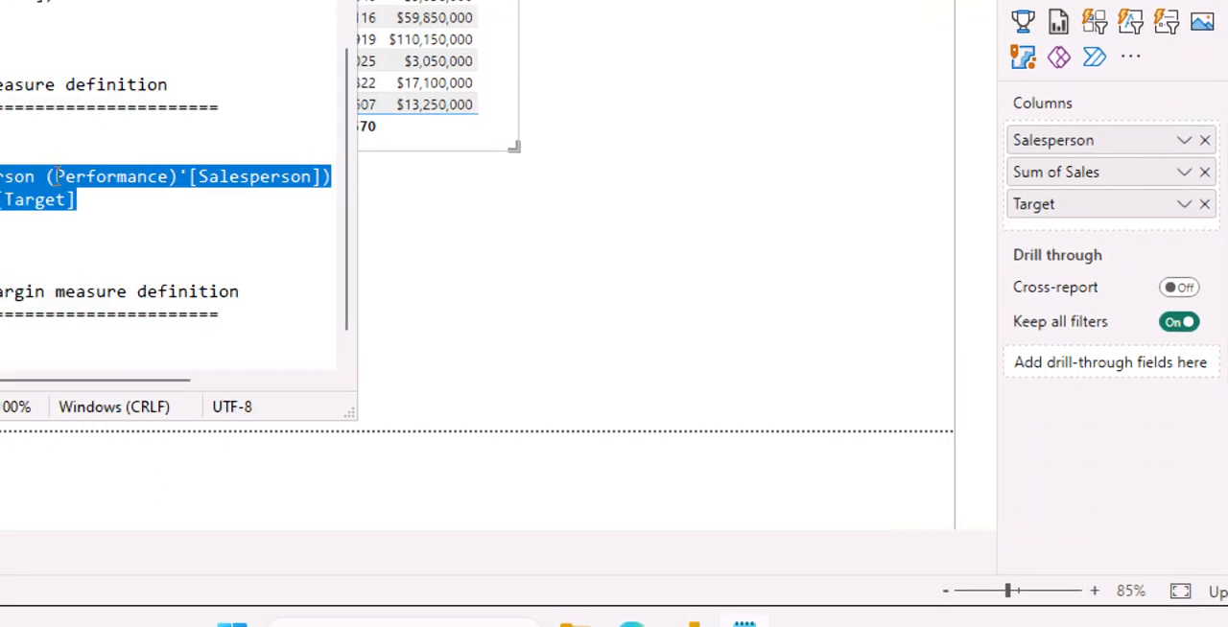
pyautogui.scroll(-1, 533, 233)
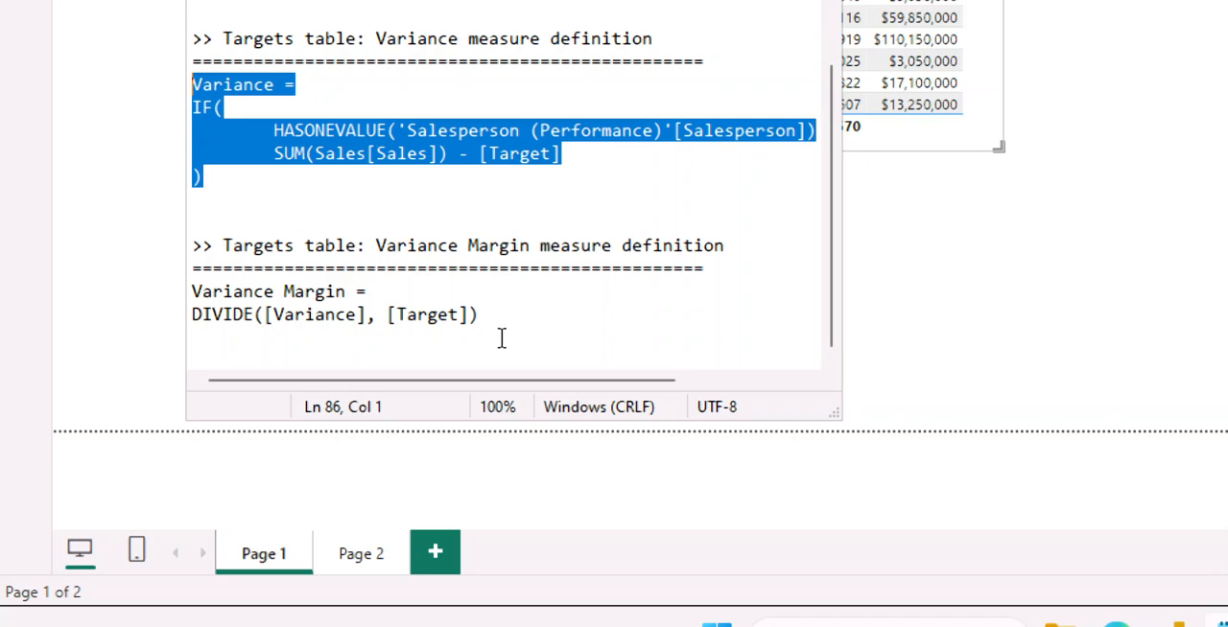
pyautogui.moveTo(485, 323); pyautogui.dragTo(189, 293)
pyautogui.hotkey('ctrl', 'c')
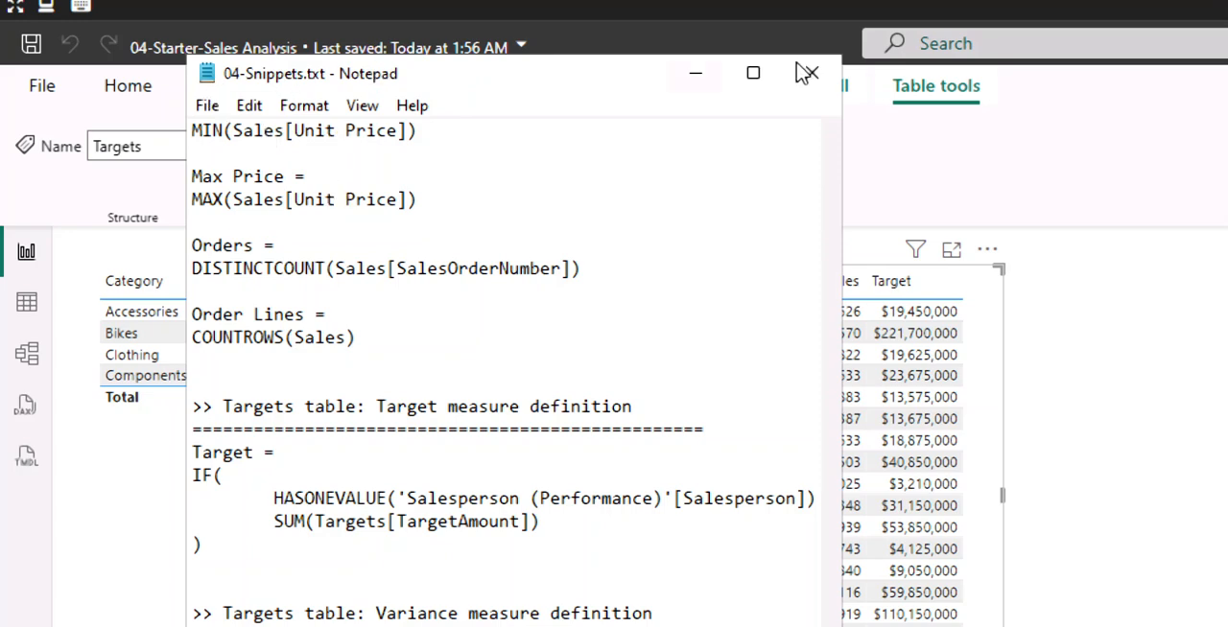
pyautogui.click(705, 75)
pyautogui.click(515, 187)
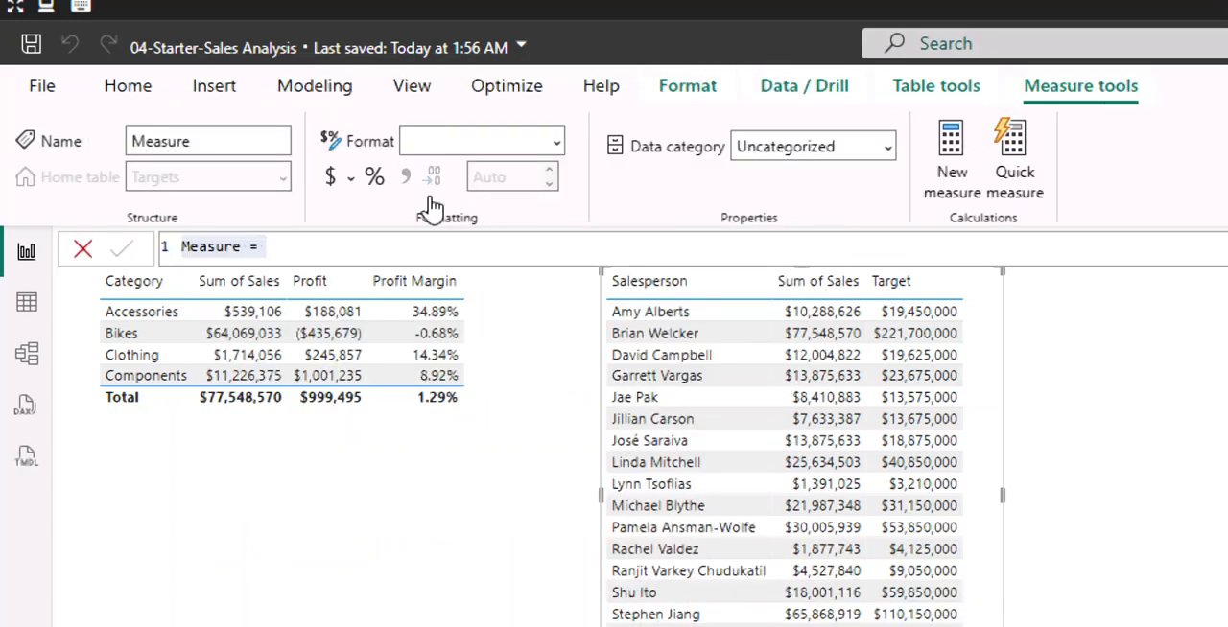
pyautogui.click(311, 247)
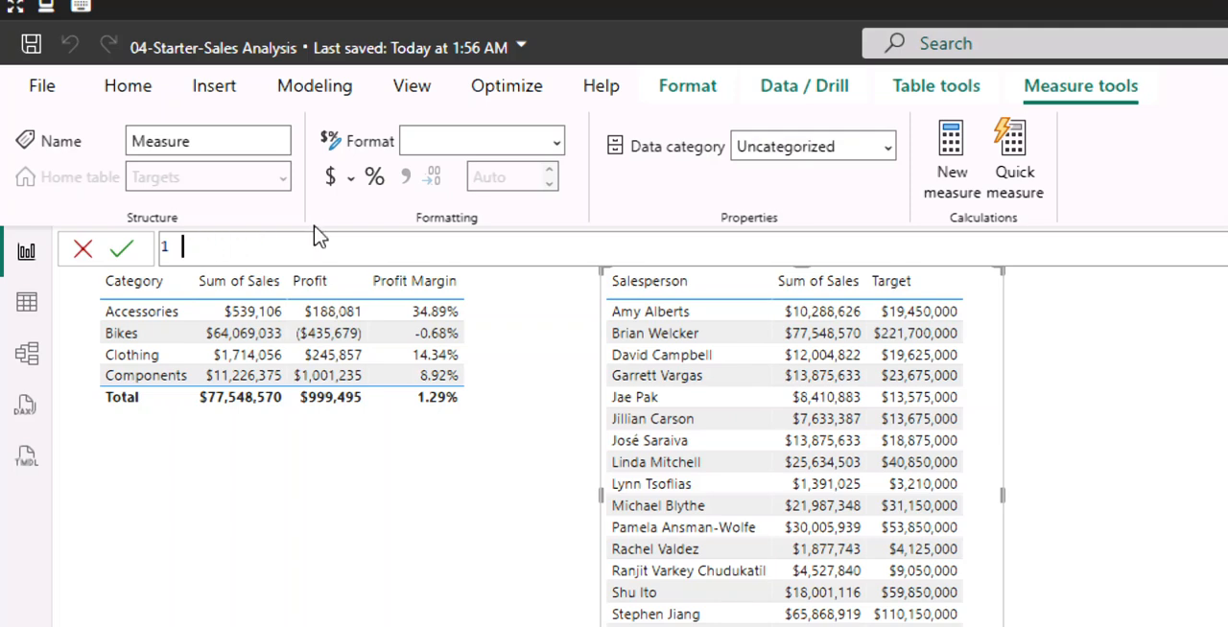
pyautogui.hotkey('ctrl', 'v')
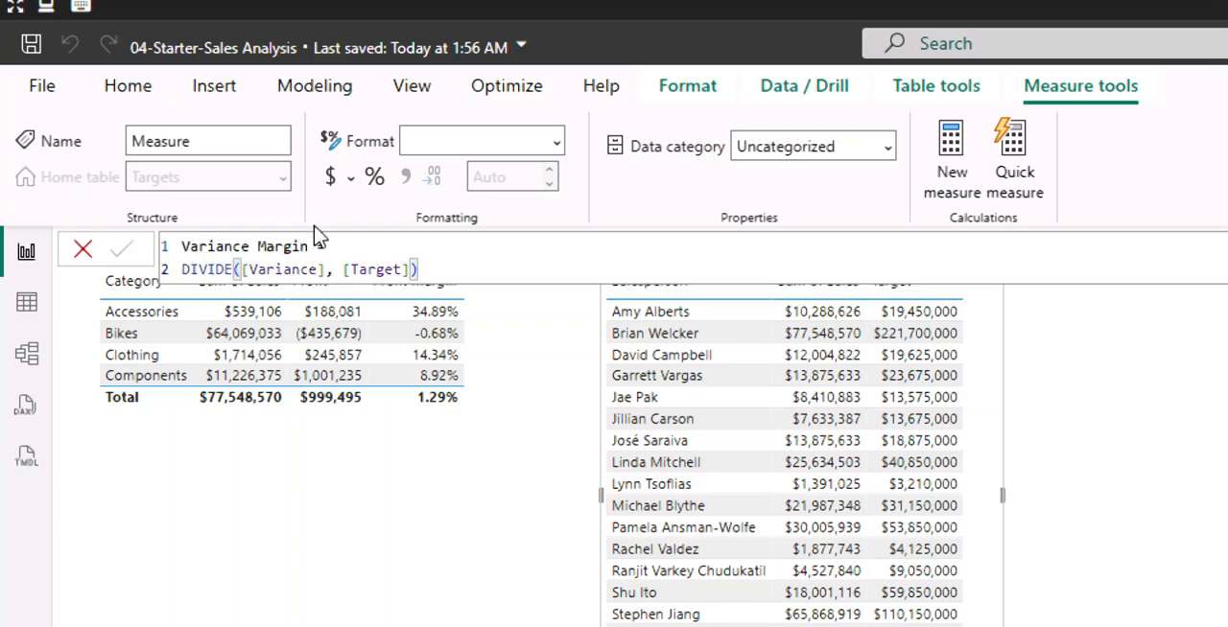
pyautogui.press('Return')
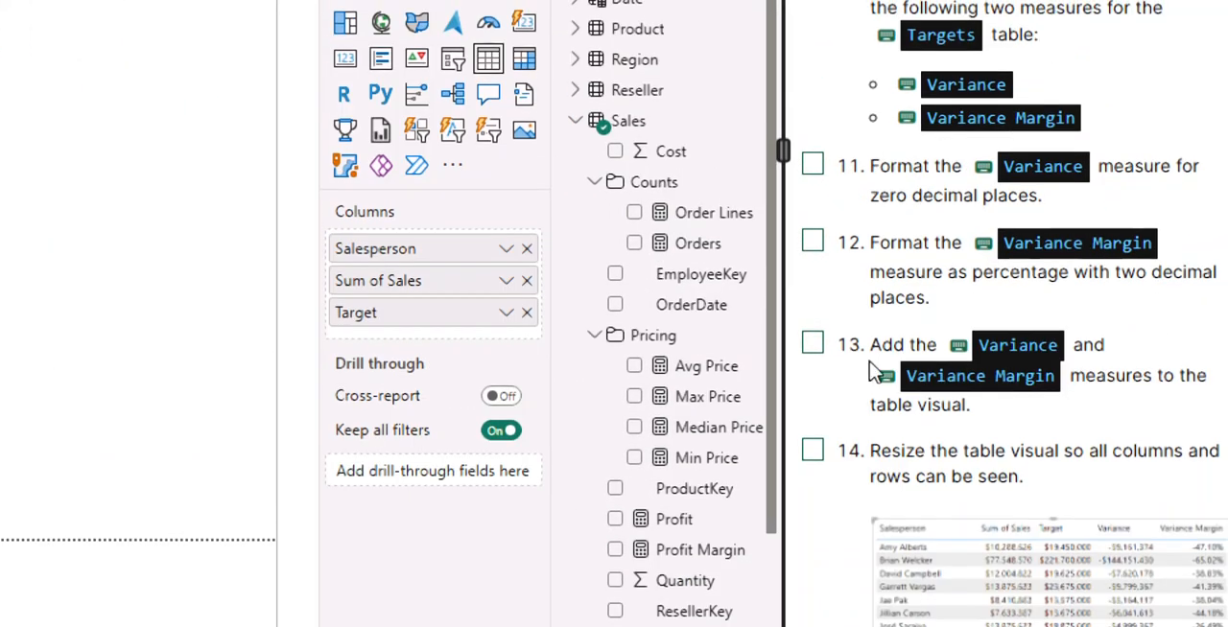
# Check off instructions 11 to 15 and the six Lab complete steps in the lab guide.
pyautogui.click(813, 346)
pyautogui.click(812, 450)
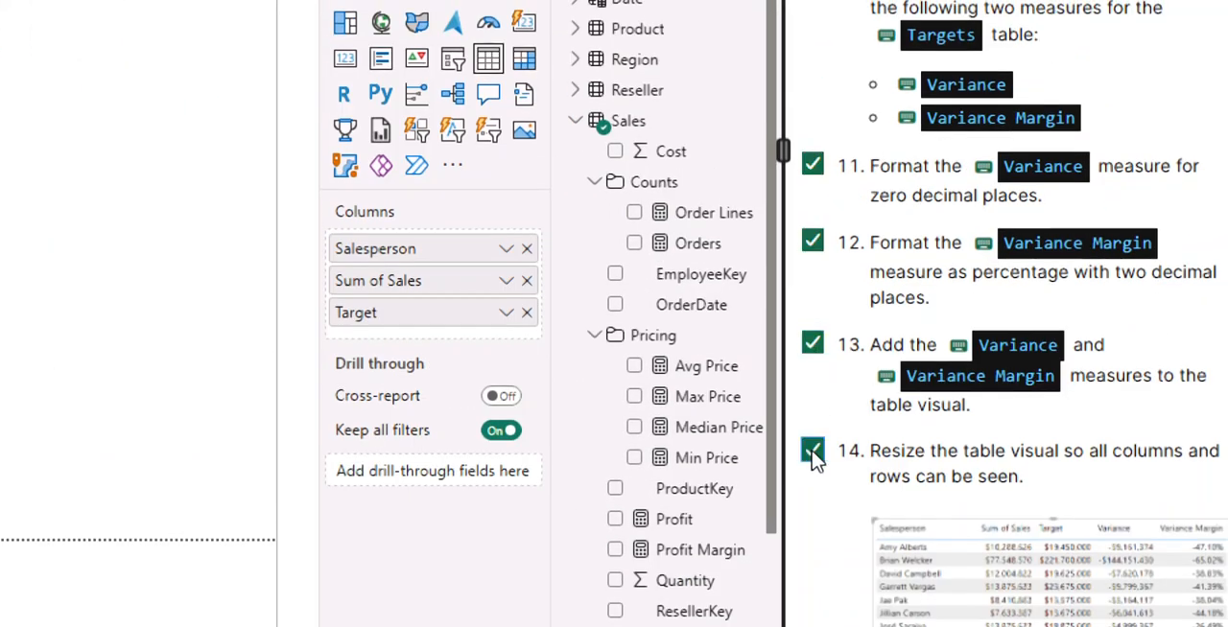
pyautogui.scroll(-10, 816, 461)
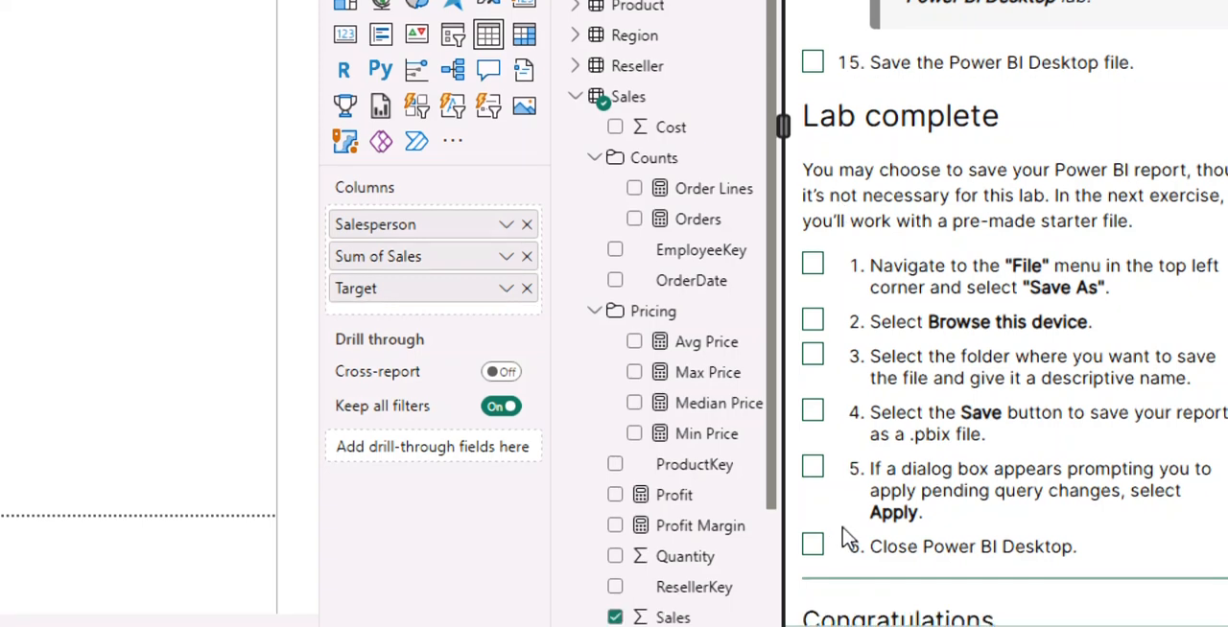
pyautogui.click(813, 546)
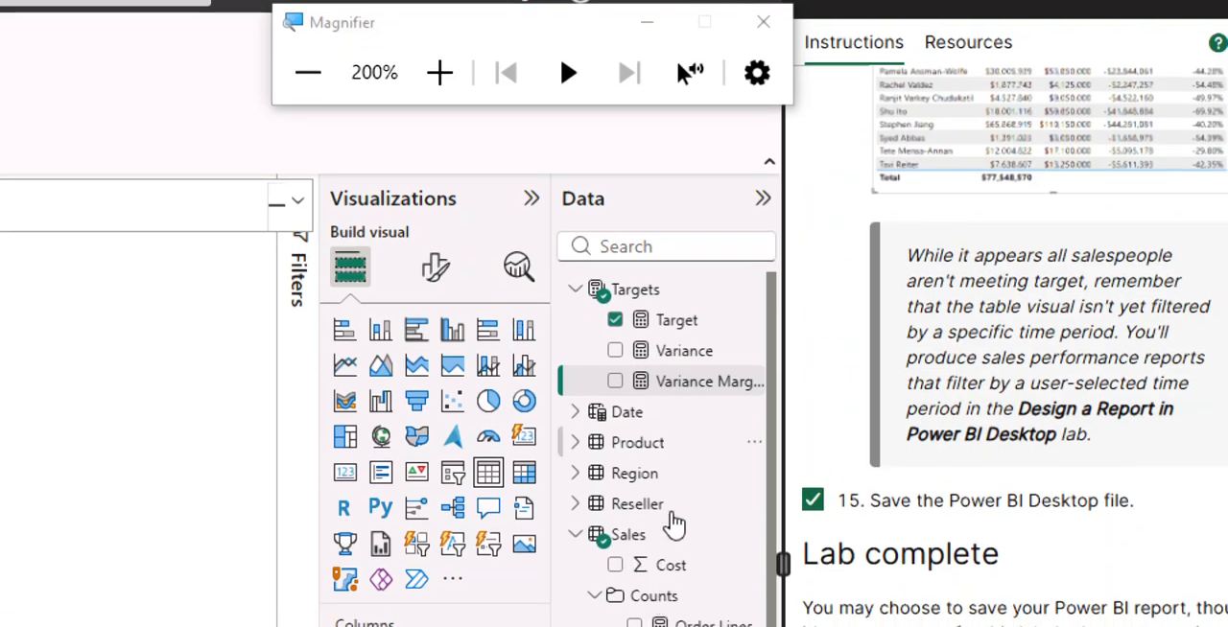
# Add the Variance and Variance Margin measures to the salesperson table visual and widen it so all columns fit.
pyautogui.scroll(5, 971, 312)
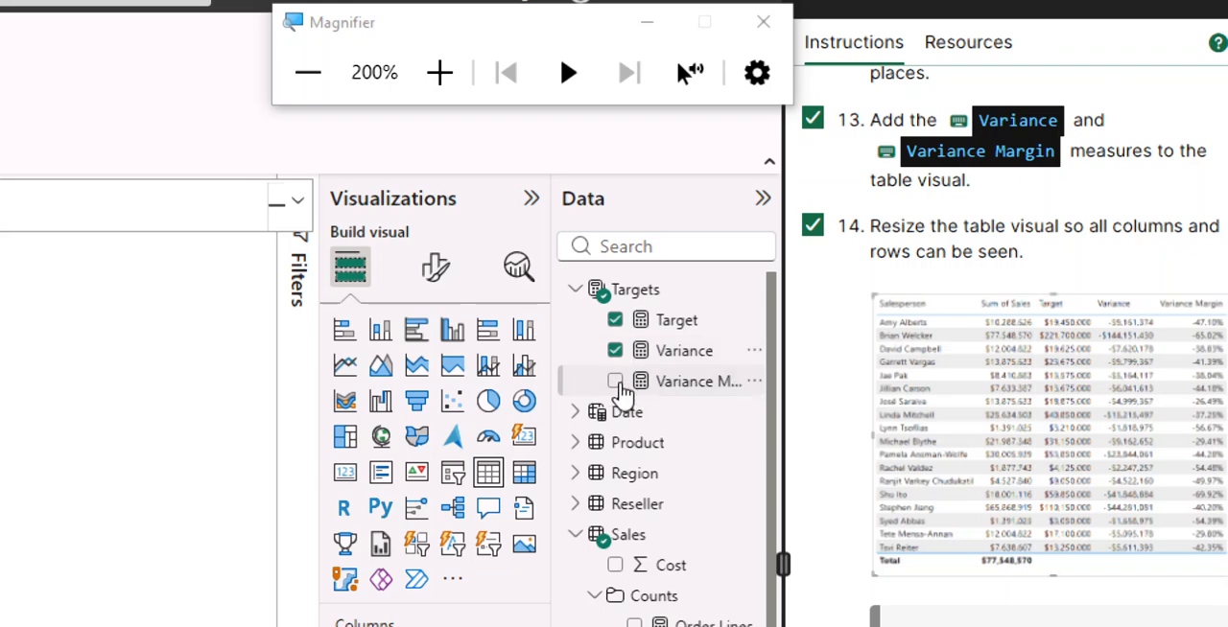
pyautogui.click(615, 382)
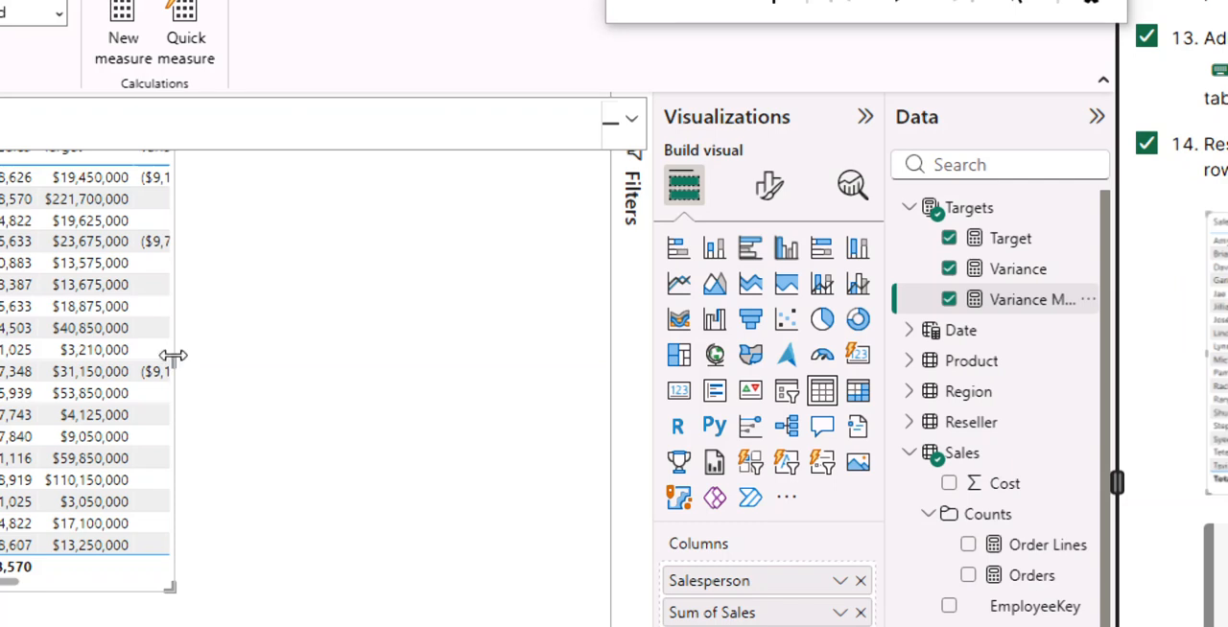
pyautogui.moveTo(271, 354); pyautogui.dragTo(499, 389)
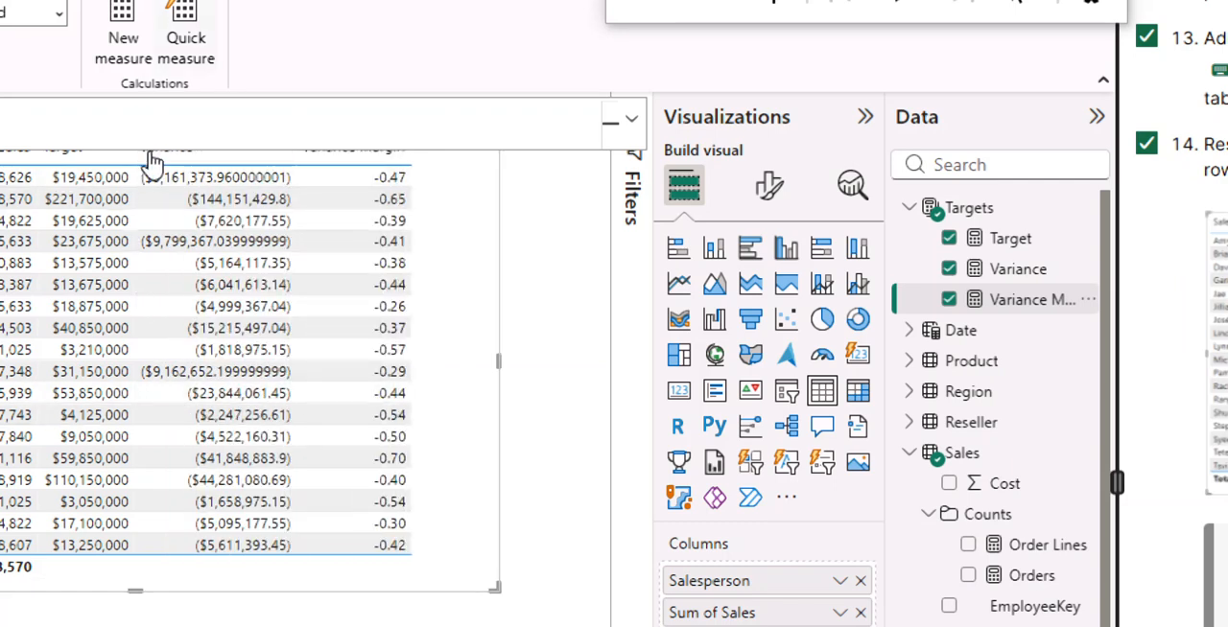
pyautogui.click(570, 284)
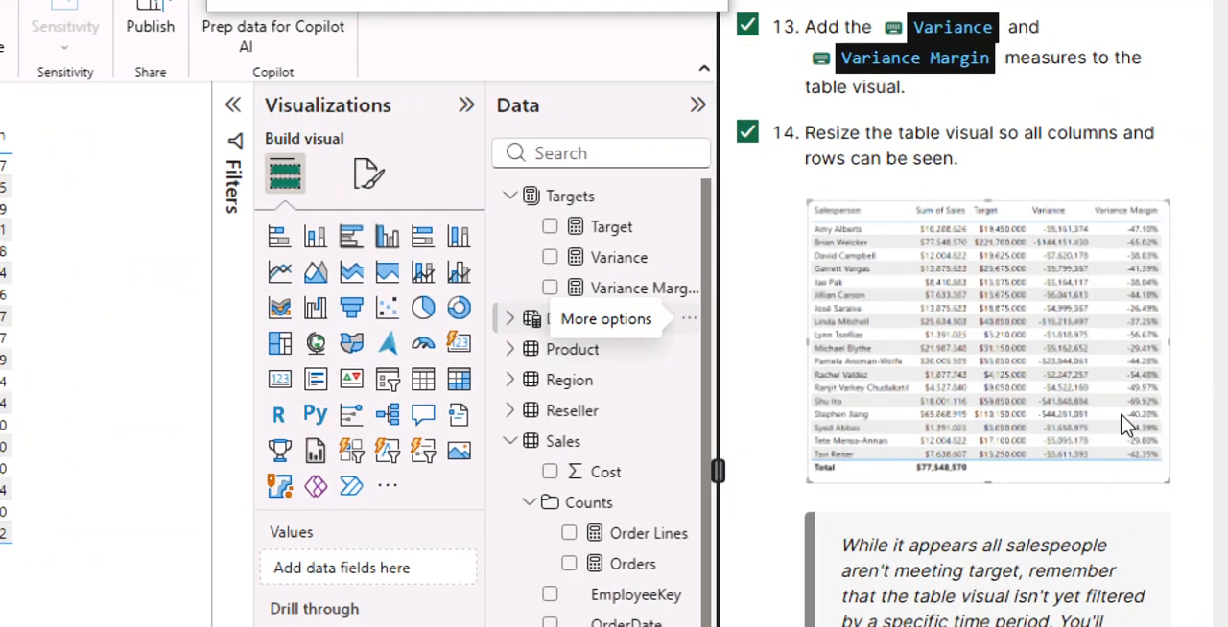
# Go to the end of the lab guide, end the lab to mark it complete, and confirm ending it.
pyautogui.scroll(4, 967, 103)
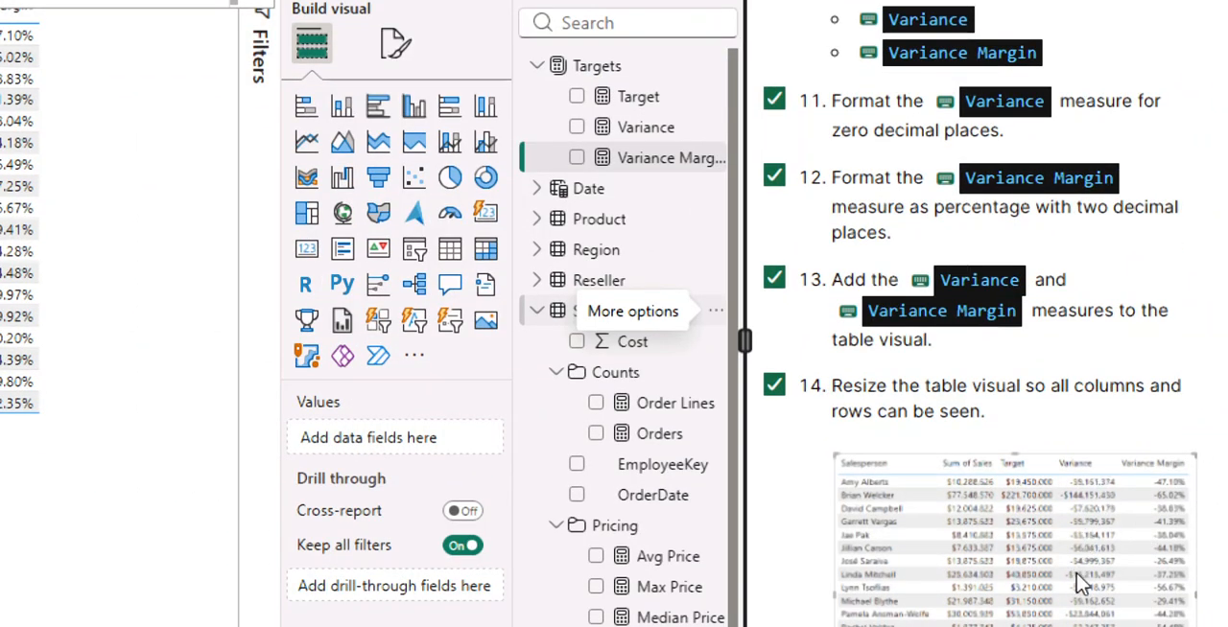
pyautogui.scroll(-10, 1100, 556)
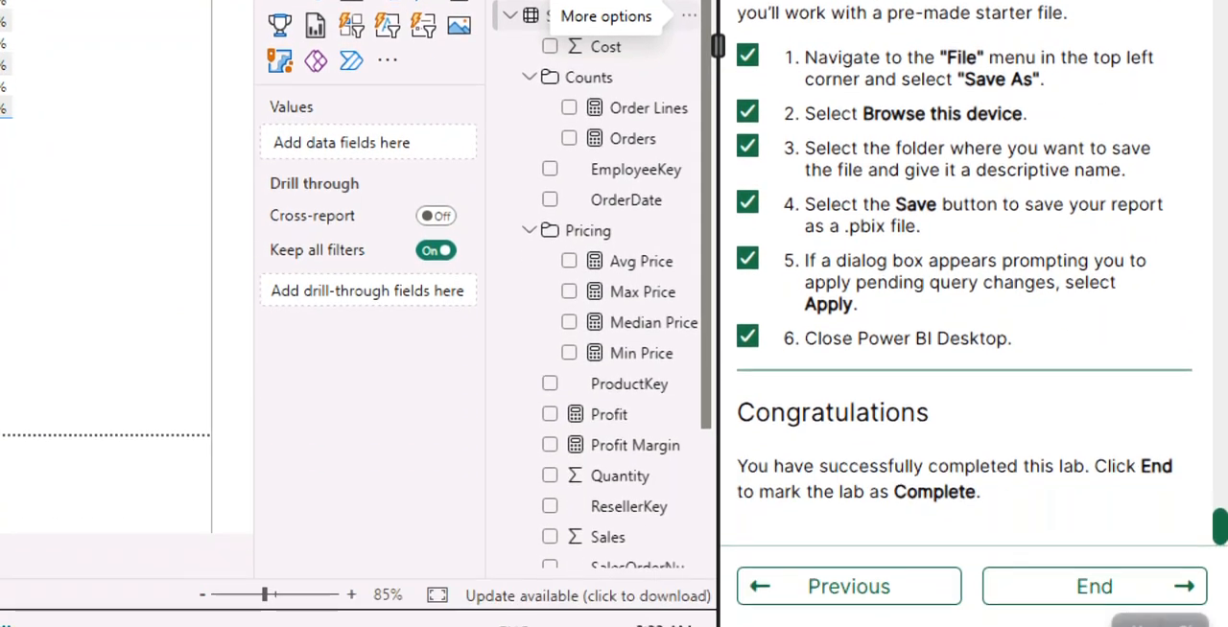
pyautogui.click(1041, 572)
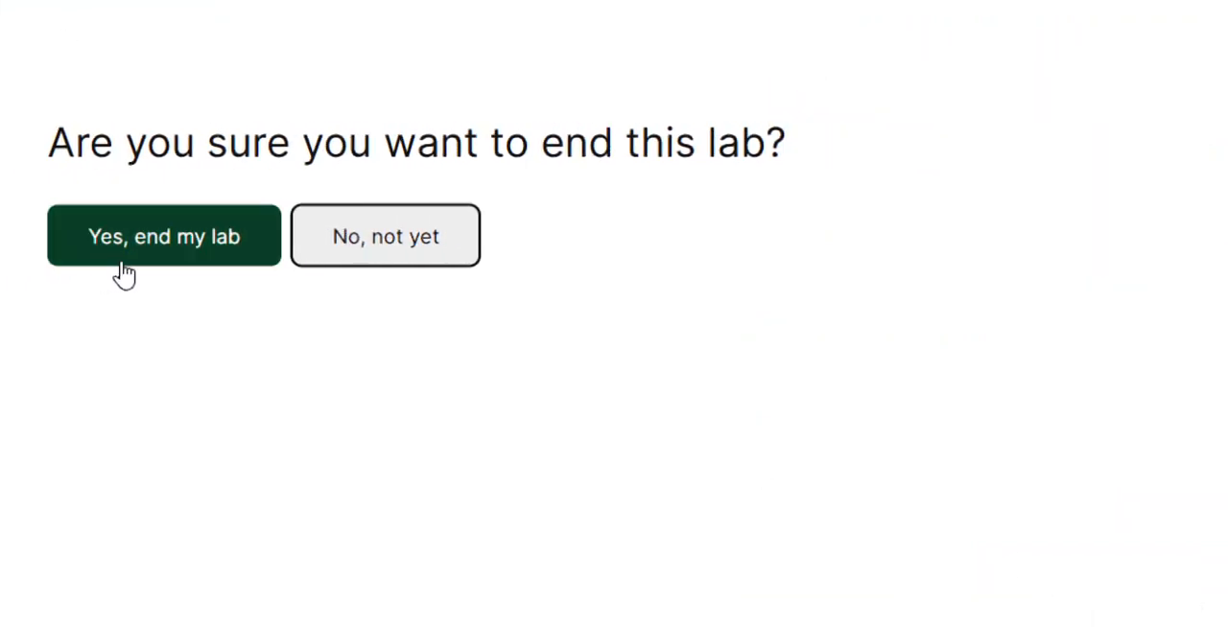
pyautogui.click(210, 263)
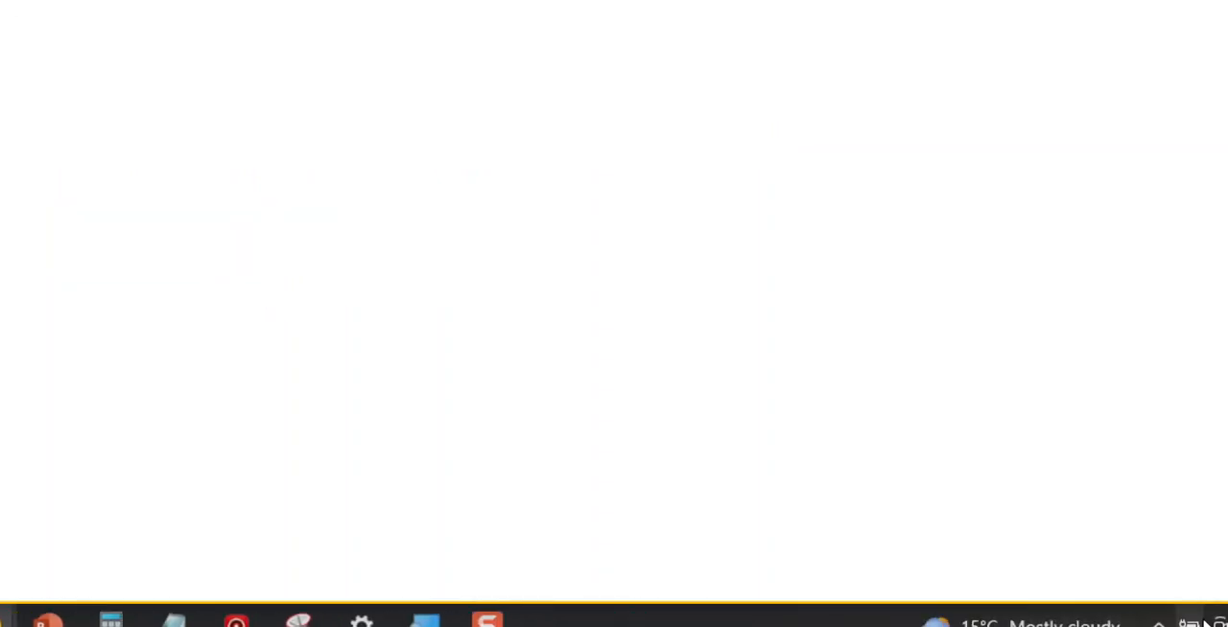